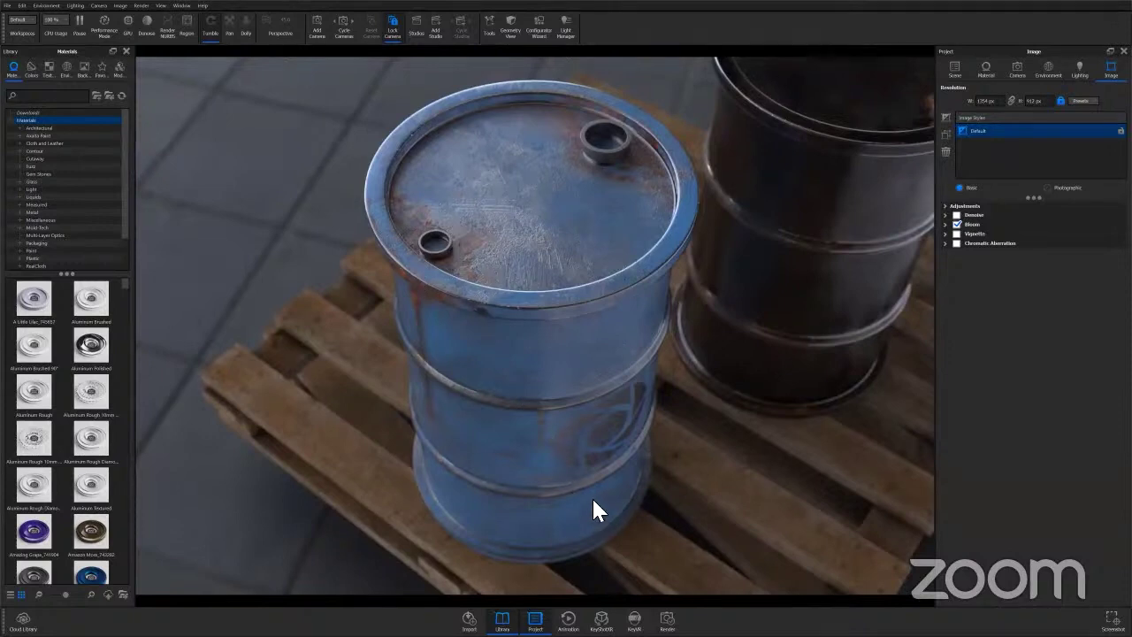
Auto-arrange and close the paint material's node graph, pause the render, and open the Start menu.
{"action": "left_click", "coordinate": [985, 71]}
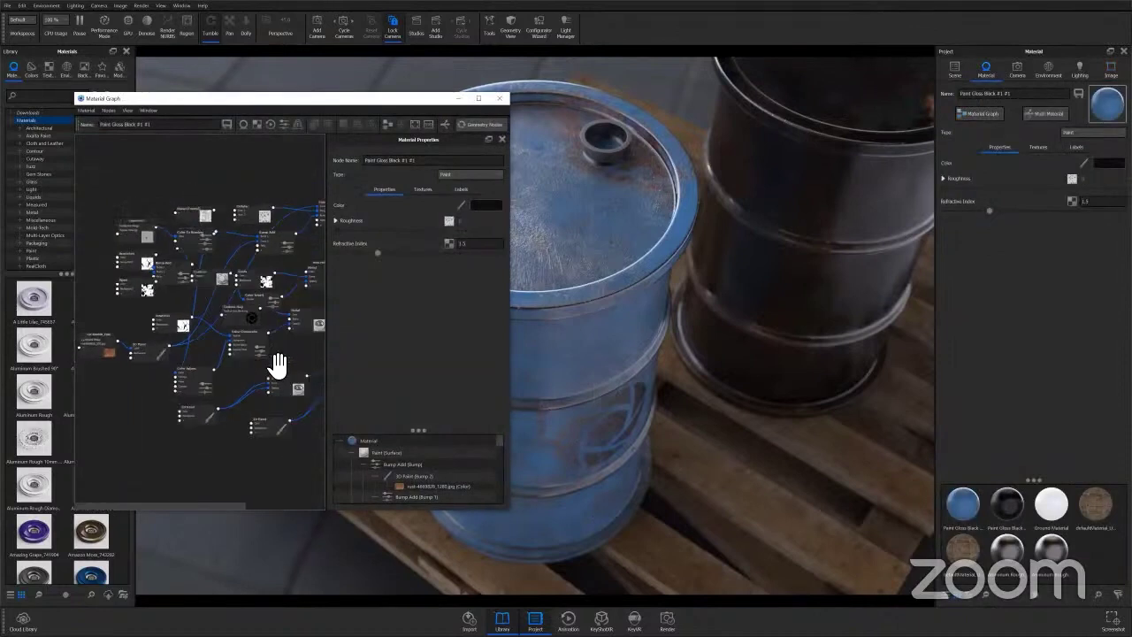
{"action": "scroll", "coordinate": [285, 222], "scroll_direction": "down", "scroll_amount": 3}
{"action": "left_click", "coordinate": [387, 125]}
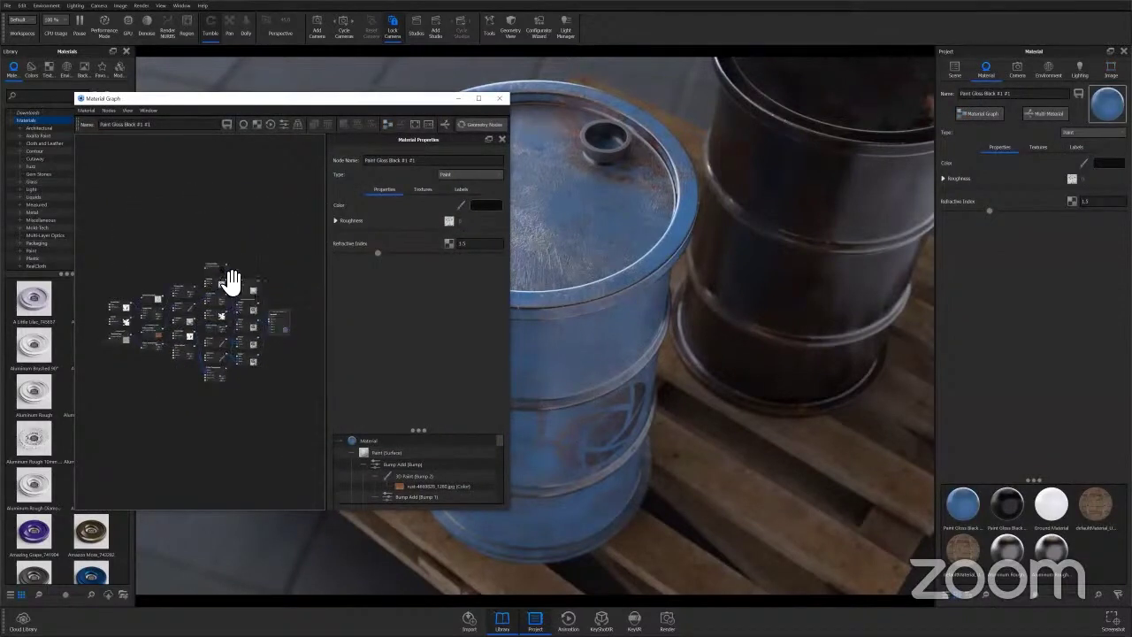
{"action": "left_click", "coordinate": [501, 98]}
{"action": "left_click", "coordinate": [80, 23]}
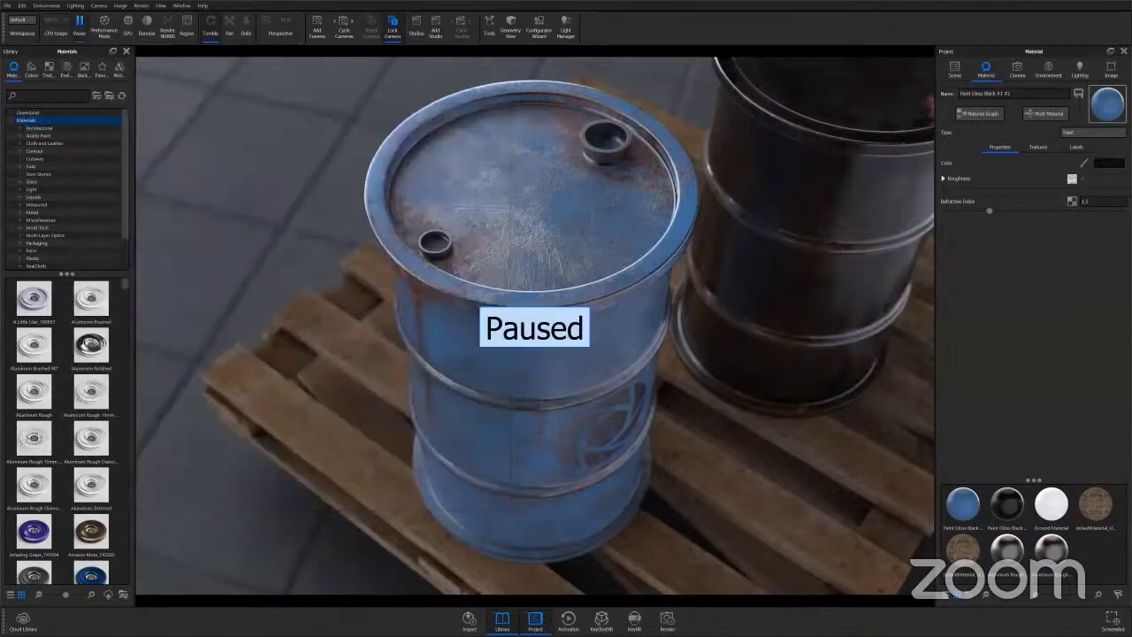
{"action": "key", "text": "super"}
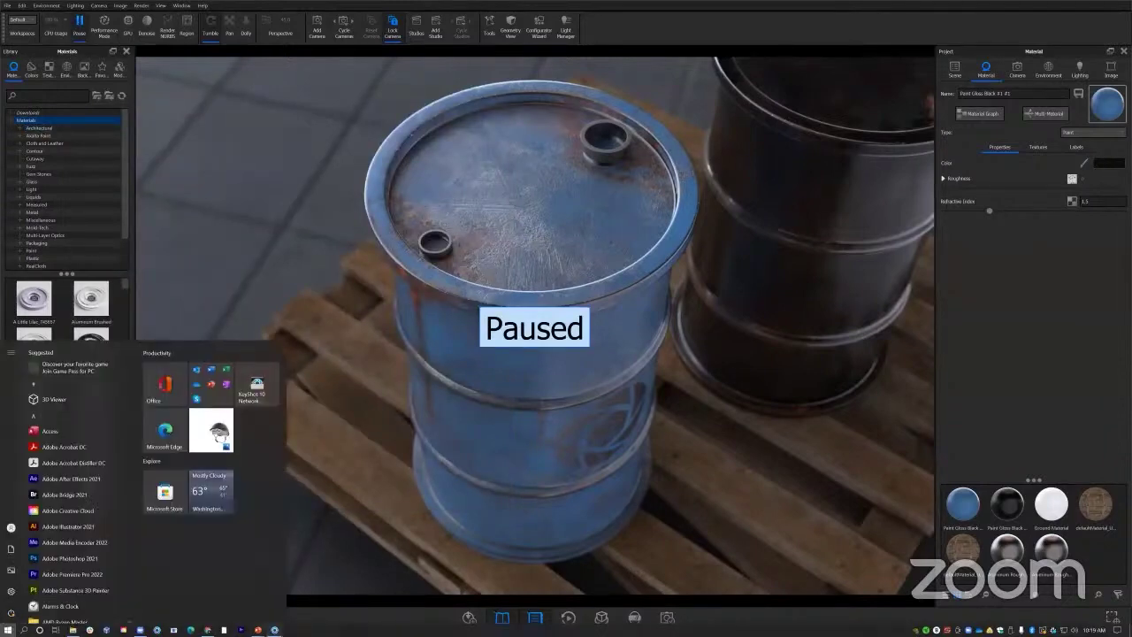
Switch to the blue barrel scene, resume rendering and select the barrel's material.
{"action": "mouse_move", "coordinate": [274, 630]}
{"action": "left_click", "coordinate": [357, 595]}
{"action": "left_click", "coordinate": [85, 20]}
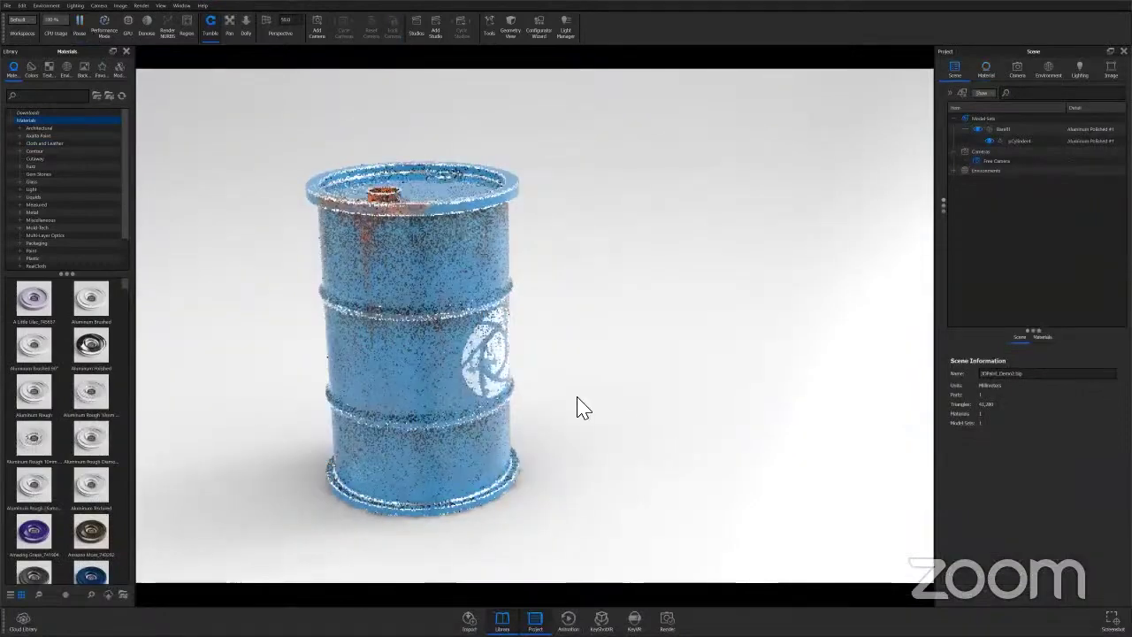
{"action": "left_click_drag", "start_coordinate": [583, 407], "coordinate": [553, 414]}
{"action": "scroll", "coordinate": [589, 250], "scroll_direction": "up", "scroll_amount": 3}
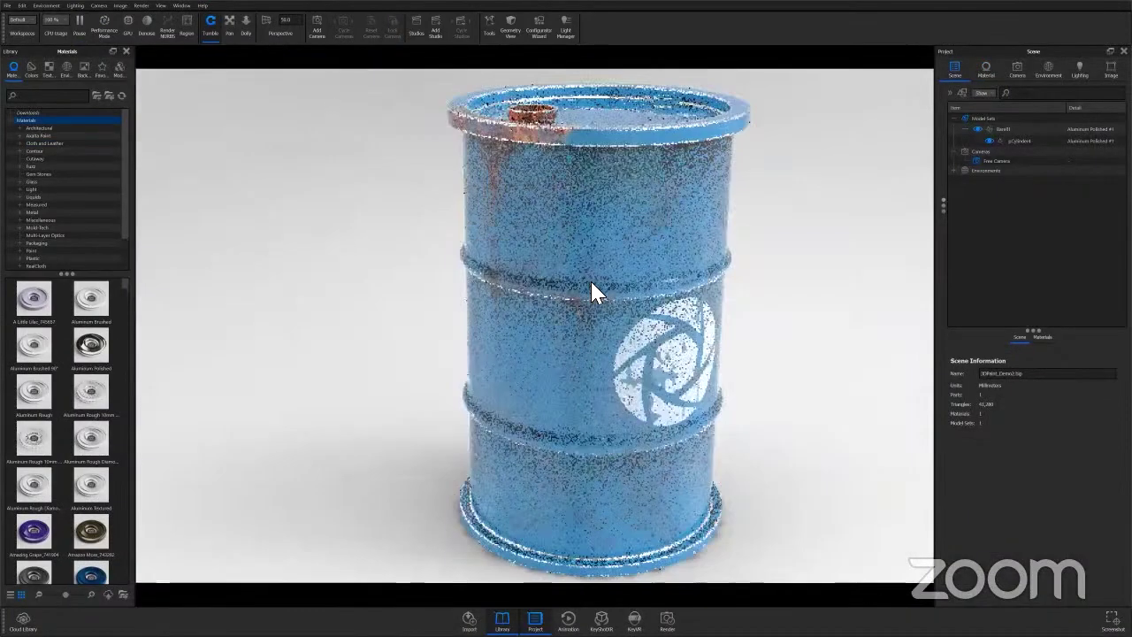
{"action": "double_click", "coordinate": [725, 210]}
Delete the bottom two nodes from the barrel's Material Graph, keeping the rust texture node.
{"action": "left_click", "coordinate": [979, 113]}
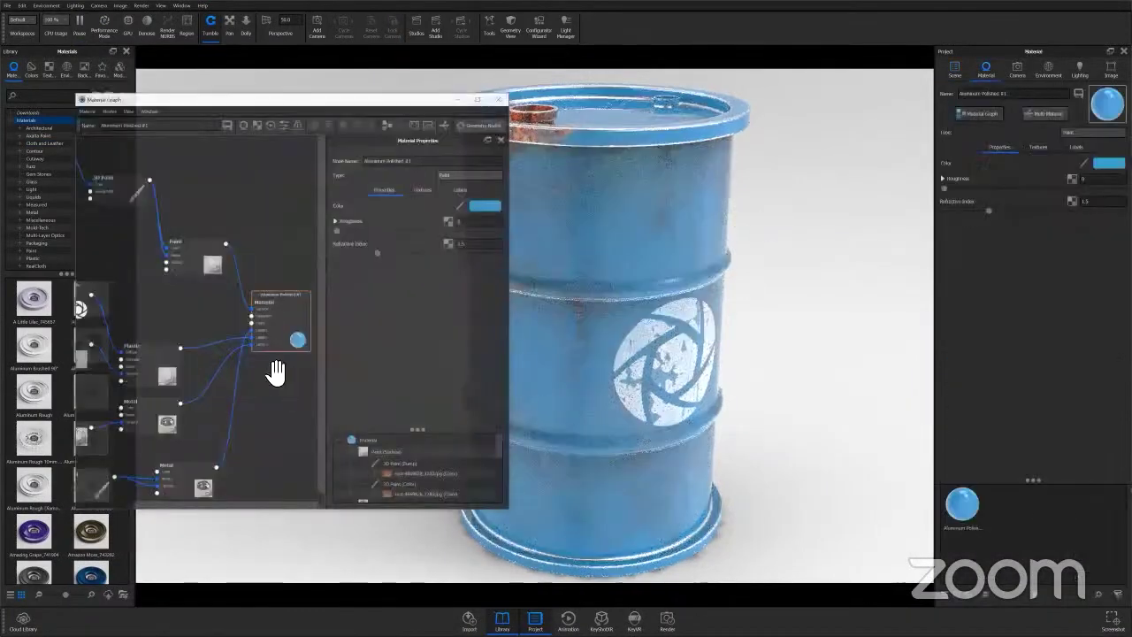
{"action": "scroll", "coordinate": [239, 371], "scroll_direction": "down", "scroll_amount": 5}
{"action": "left_click_drag", "start_coordinate": [248, 451], "coordinate": [139, 397]}
{"action": "key", "text": "Delete"}
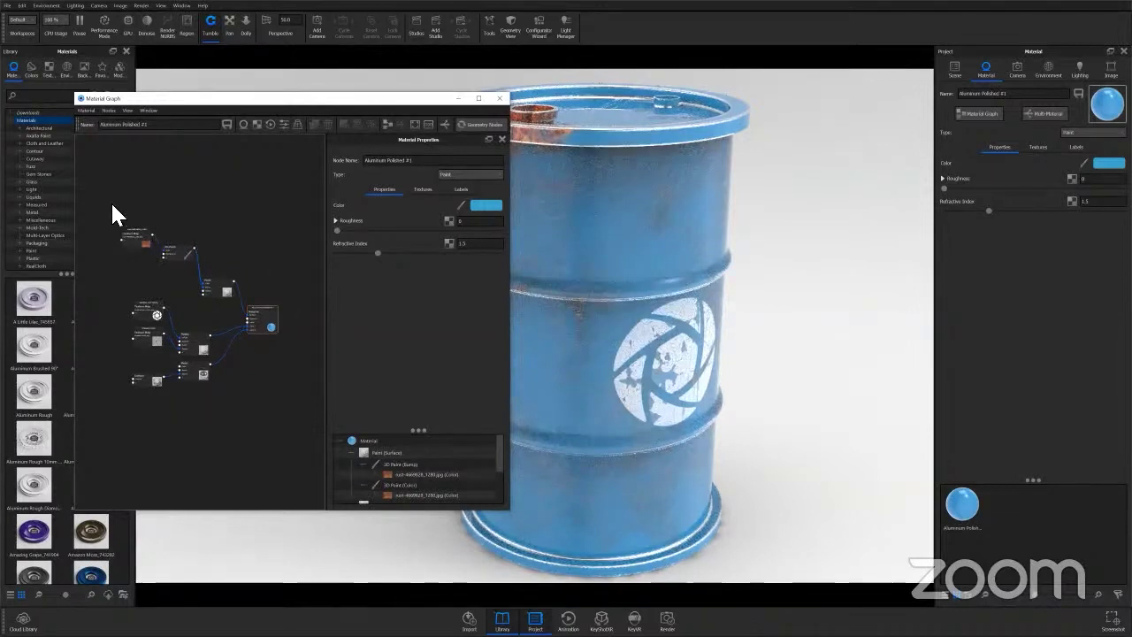
{"action": "left_click", "coordinate": [141, 243]}
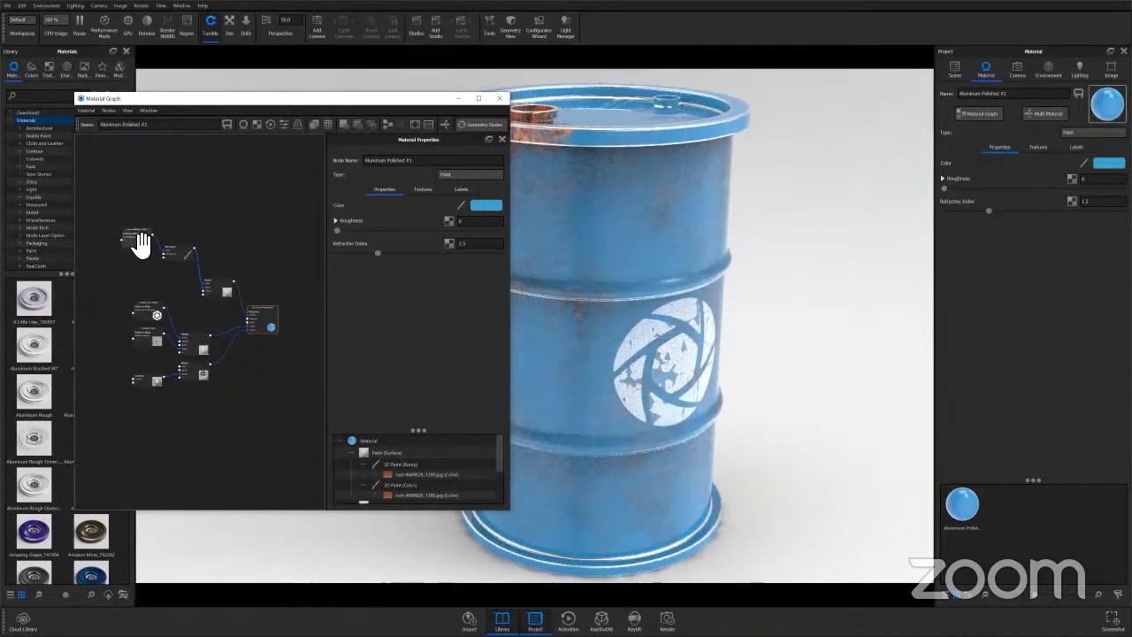
{"action": "key", "text": "Delete"}
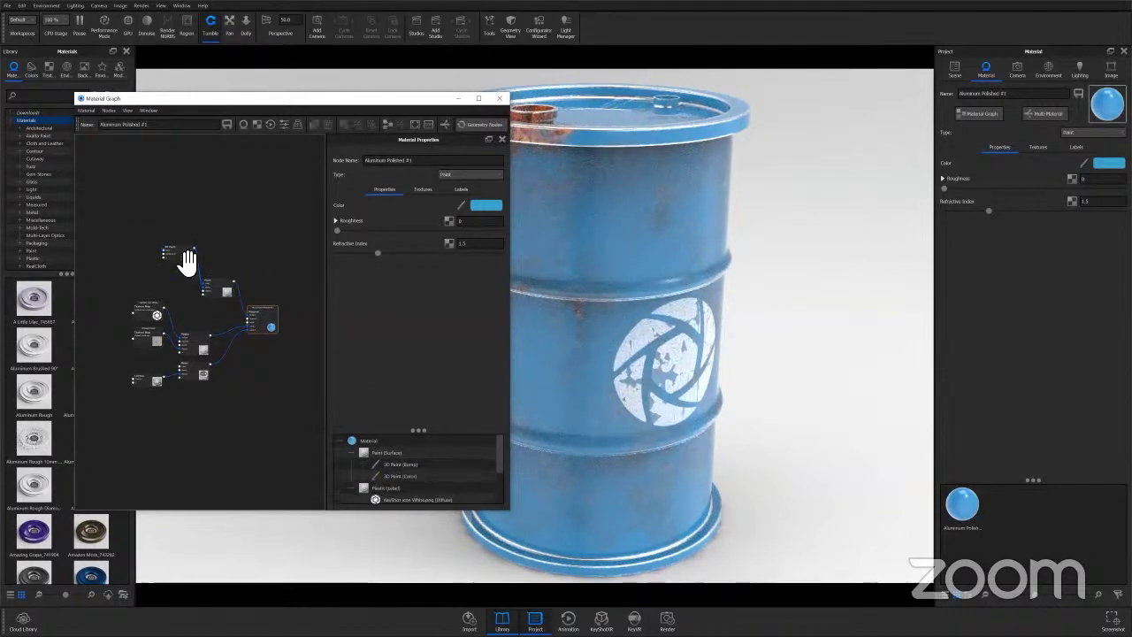
{"action": "key", "text": "ctrl+z"}
Remove the Coverage paint layer from the 3D Paint node.
{"action": "left_click", "coordinate": [186, 256]}
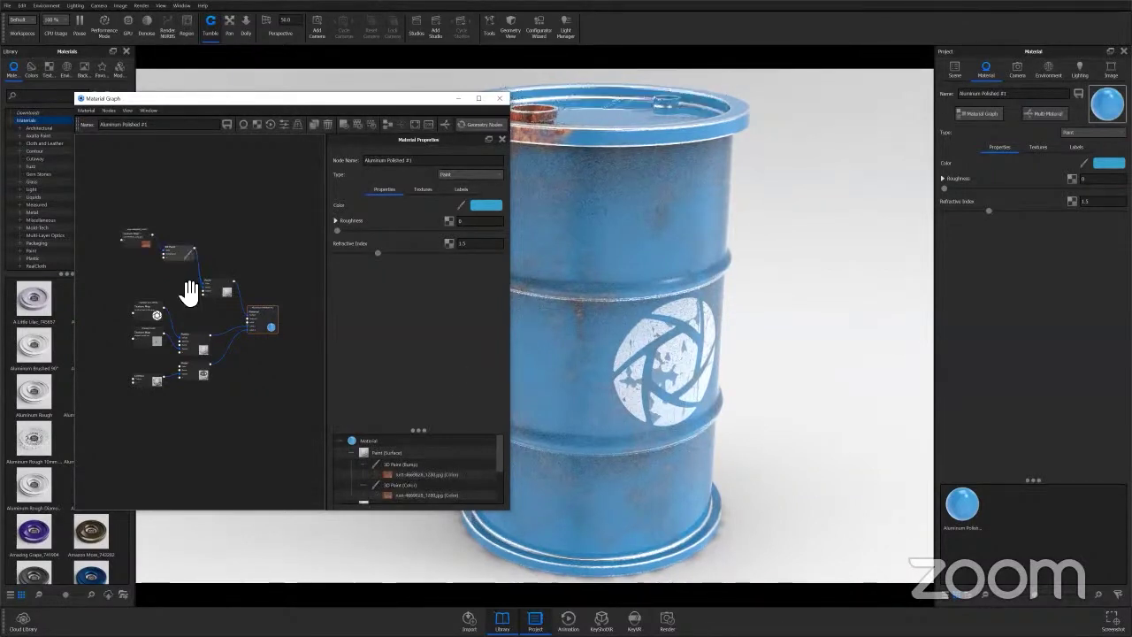
{"action": "left_click", "coordinate": [200, 287]}
{"action": "scroll", "coordinate": [425, 362], "scroll_direction": "down", "scroll_amount": 5}
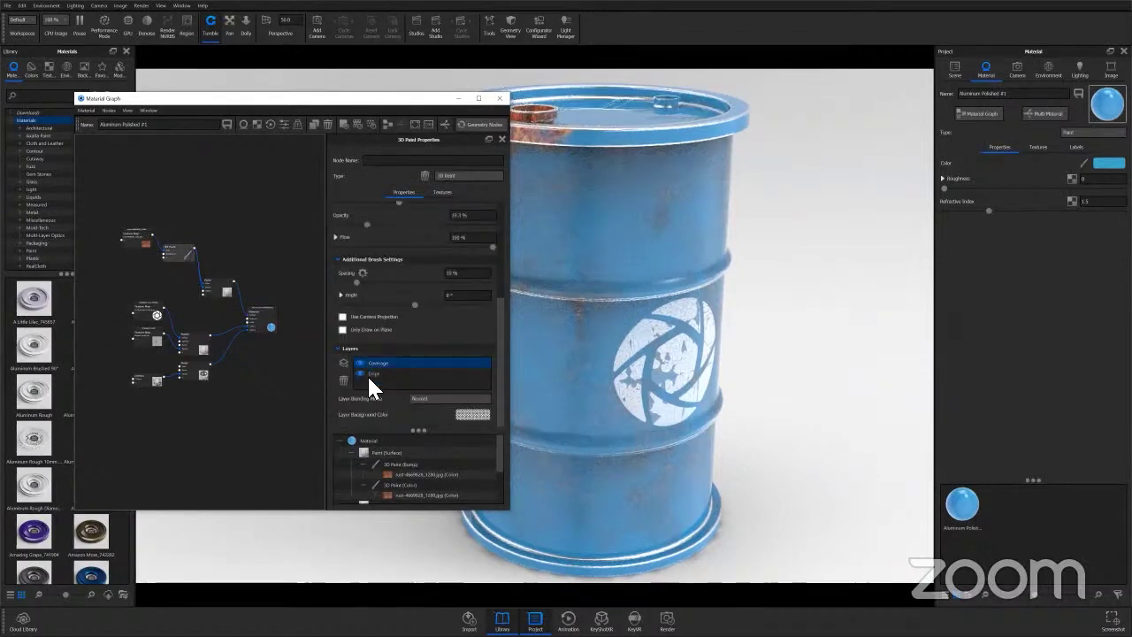
{"action": "left_click", "coordinate": [368, 375]}
{"action": "left_click", "coordinate": [372, 362]}
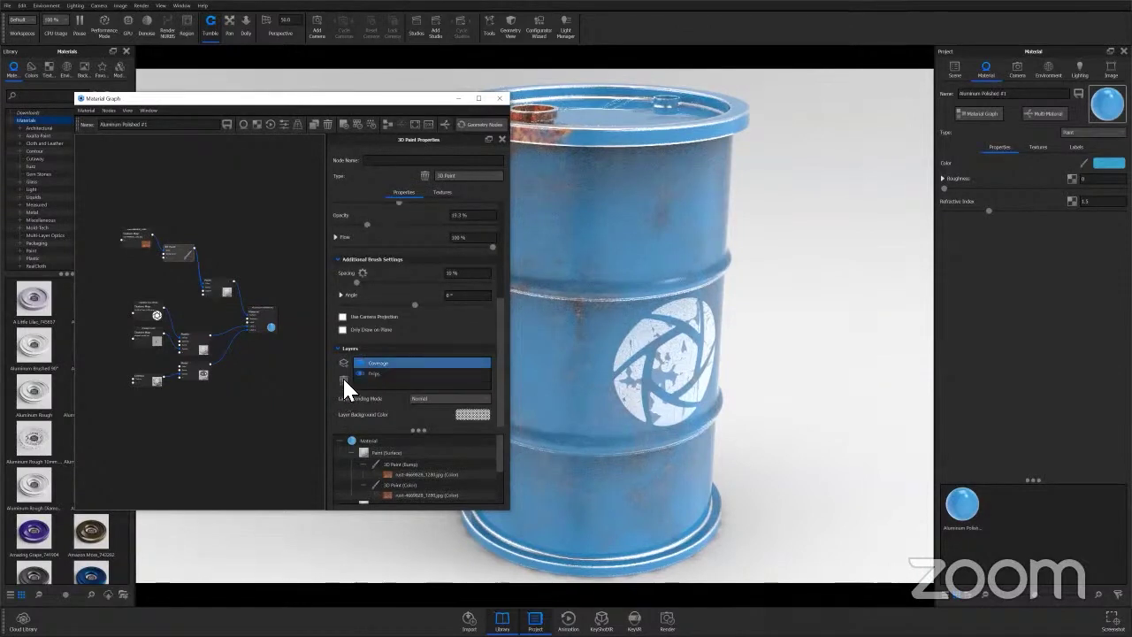
{"action": "key", "text": "Delete"}
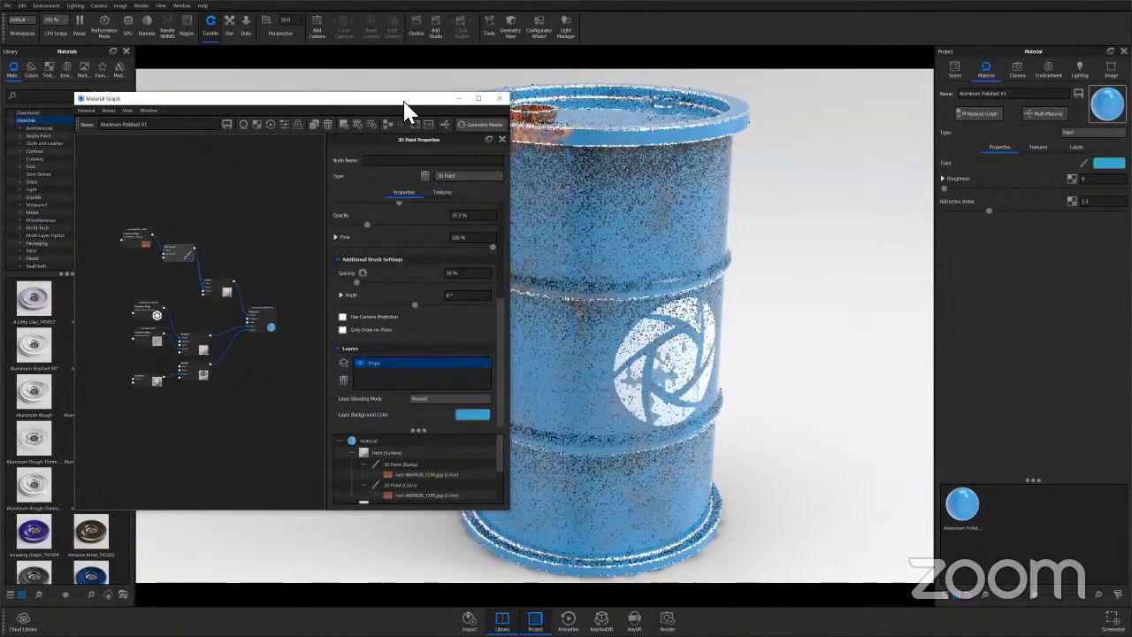
Delete the 3D Paint node so the barrel shows clean blue paint with its logo.
{"action": "left_click_drag", "start_coordinate": [433, 99], "coordinate": [1075, 90]}
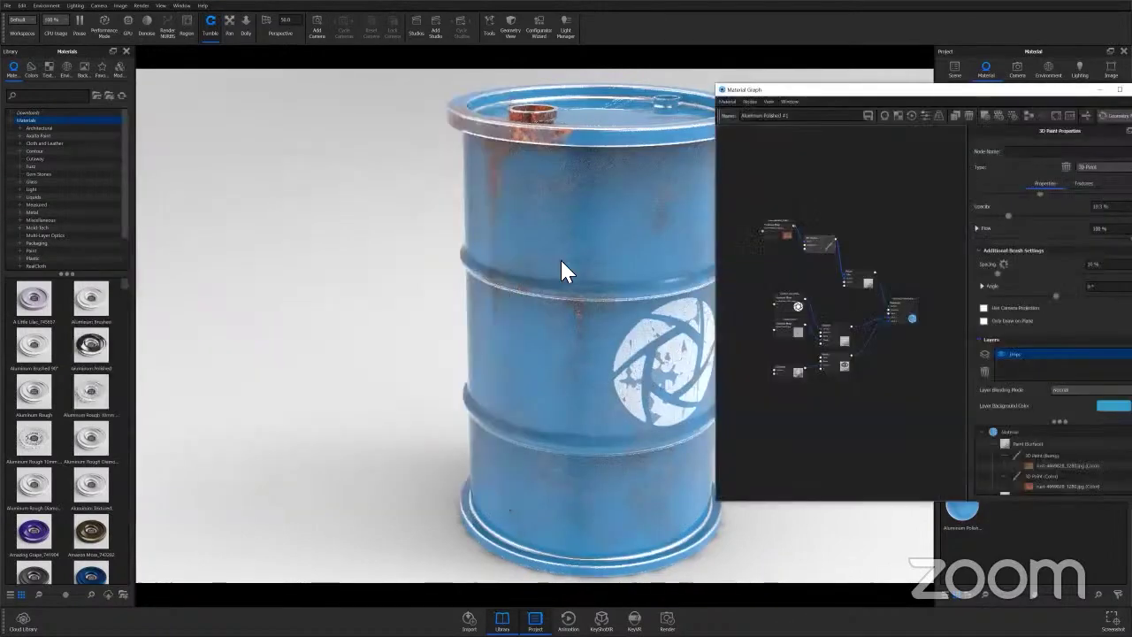
{"action": "left_click_drag", "start_coordinate": [450, 276], "coordinate": [419, 313]}
{"action": "left_click_drag", "start_coordinate": [510, 298], "coordinate": [477, 280]}
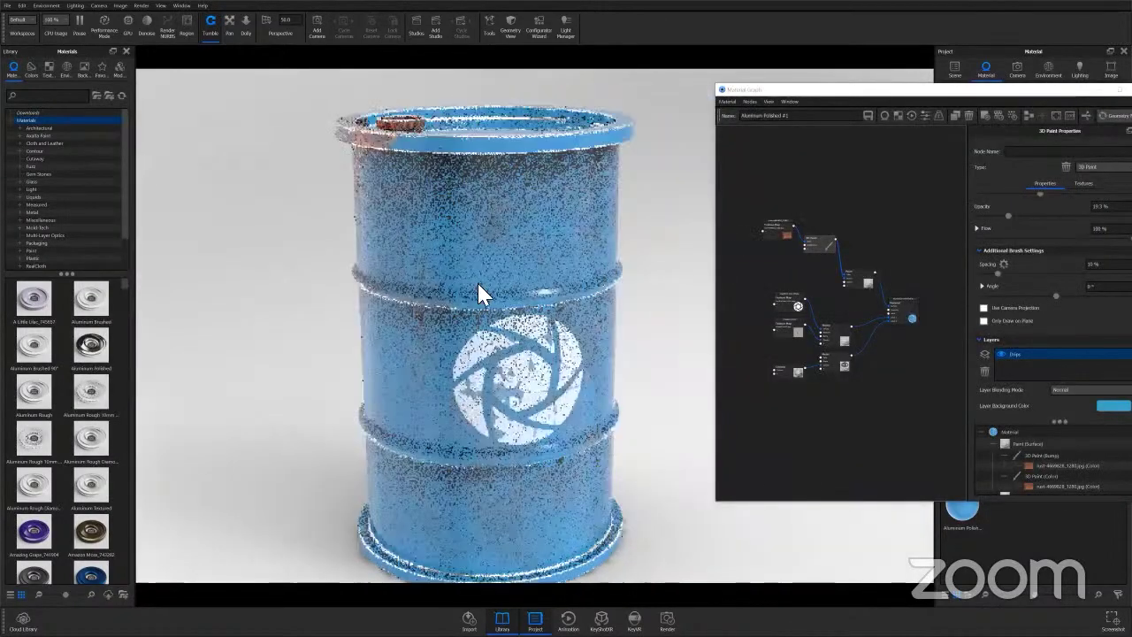
{"action": "left_click_drag", "start_coordinate": [524, 337], "coordinate": [834, 260]}
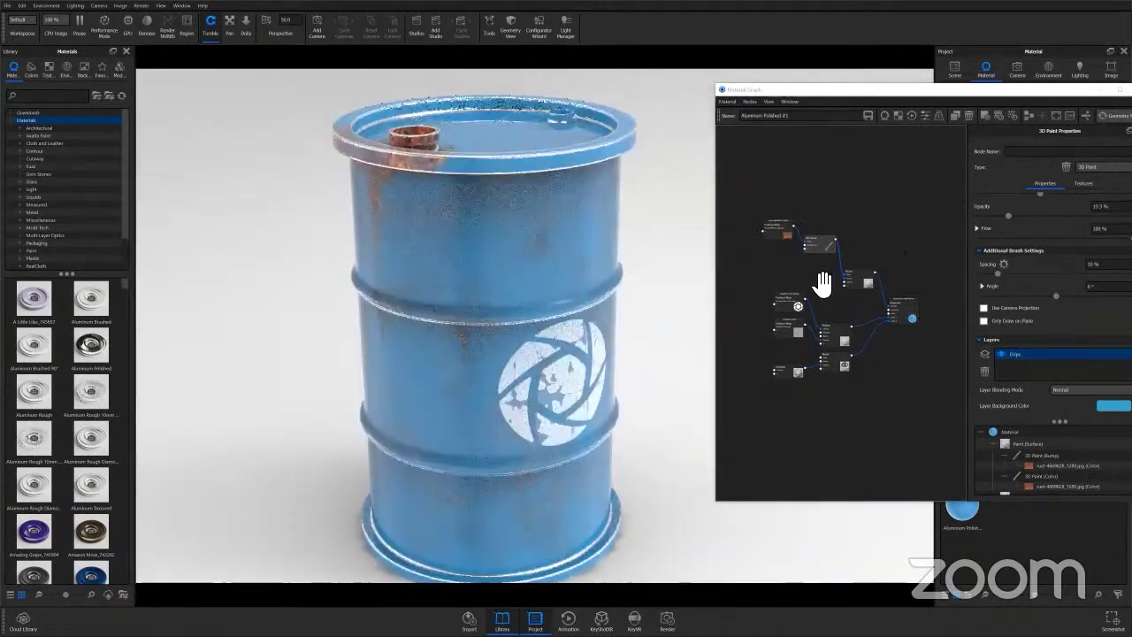
{"action": "scroll", "coordinate": [823, 288], "scroll_direction": "up", "scroll_amount": 1}
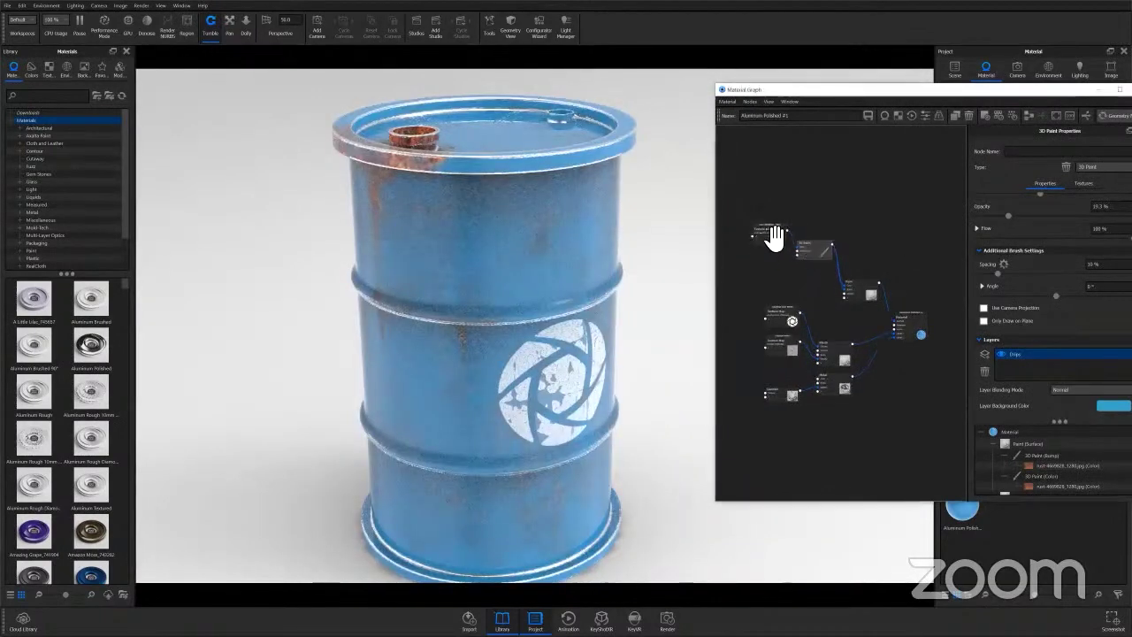
{"action": "key", "text": "Delete"}
{"action": "key", "text": "Delete"}
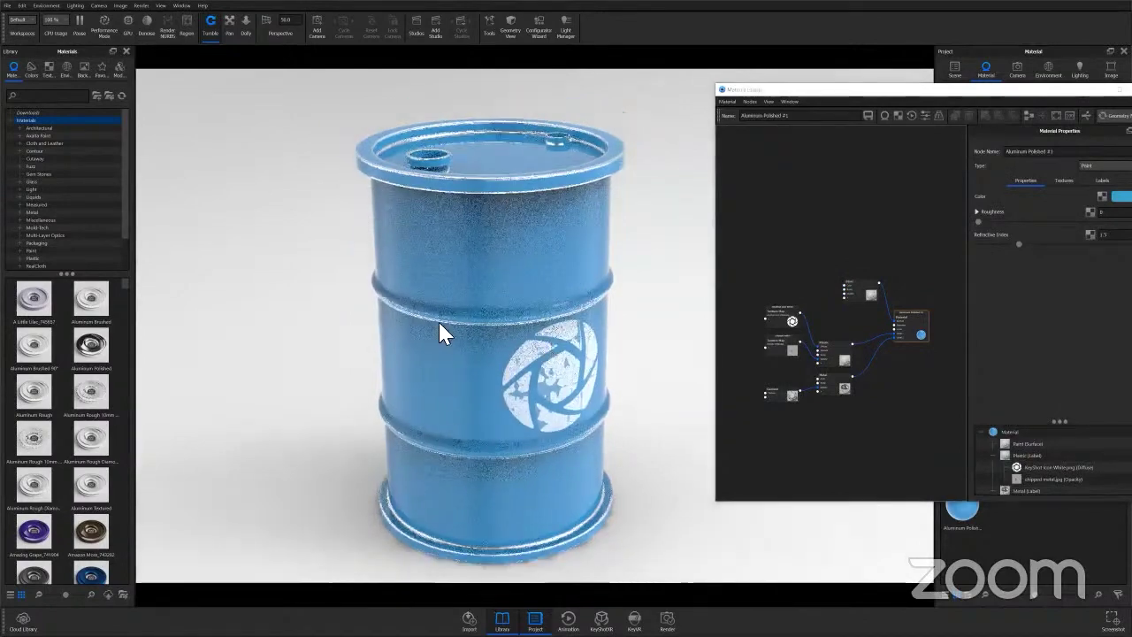
Add a new Utilities > 3D Paint node to the barrel's graph and position it.
{"action": "left_click_drag", "start_coordinate": [611, 192], "coordinate": [486, 262]}
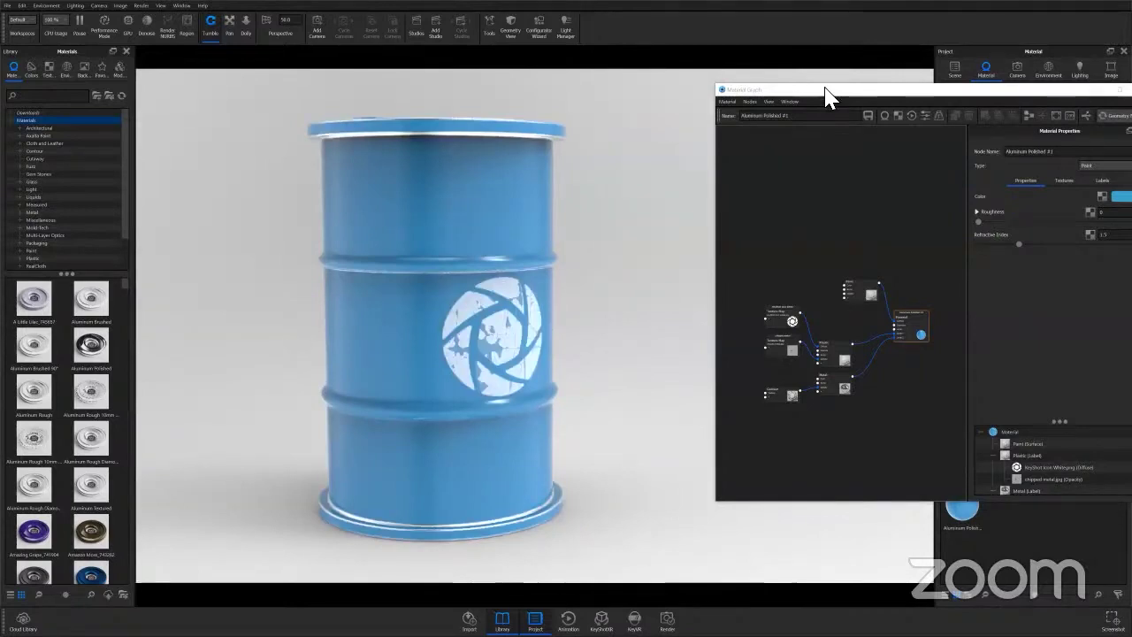
{"action": "left_click_drag", "start_coordinate": [825, 98], "coordinate": [713, 107]}
{"action": "right_click", "coordinate": [672, 227]}
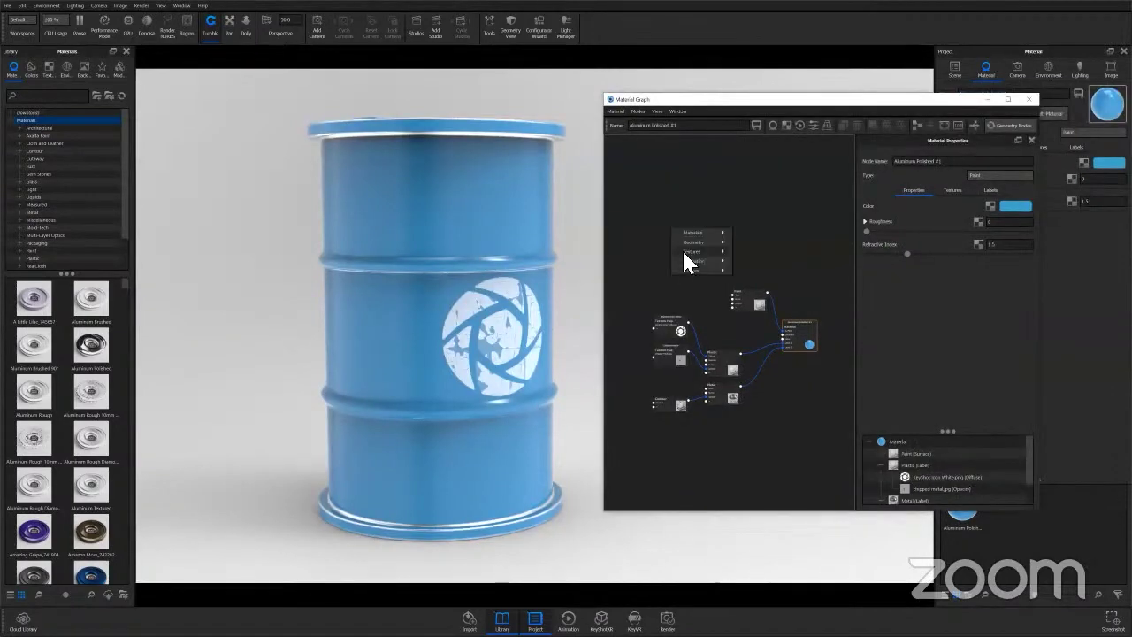
{"action": "mouse_move", "coordinate": [699, 261]}
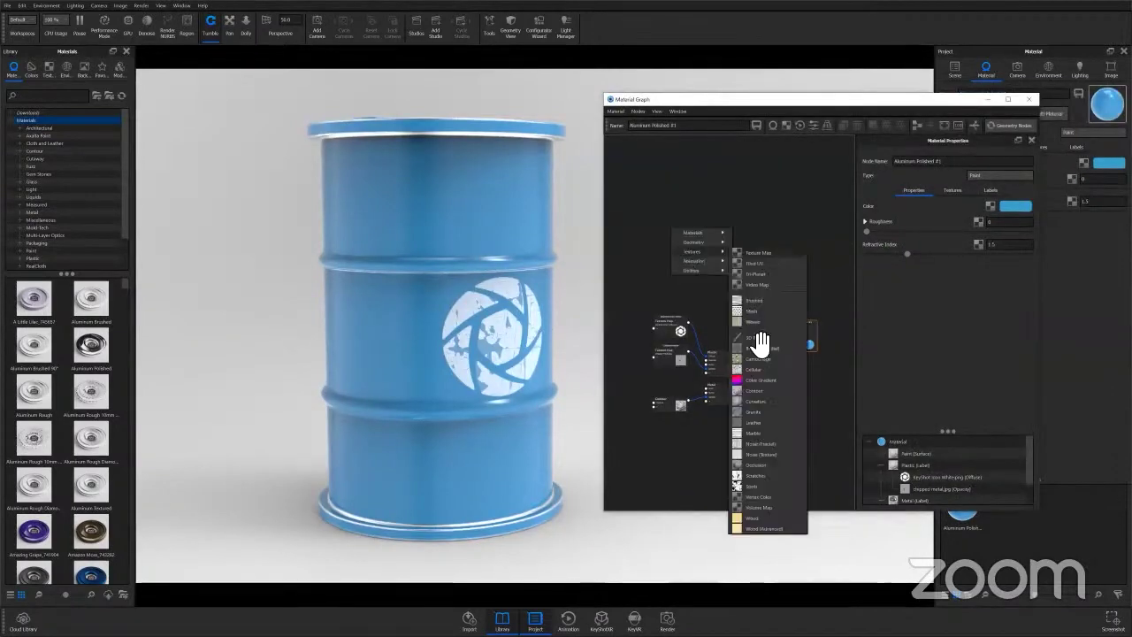
{"action": "left_click", "coordinate": [753, 338]}
{"action": "left_click_drag", "start_coordinate": [706, 239], "coordinate": [734, 304]}
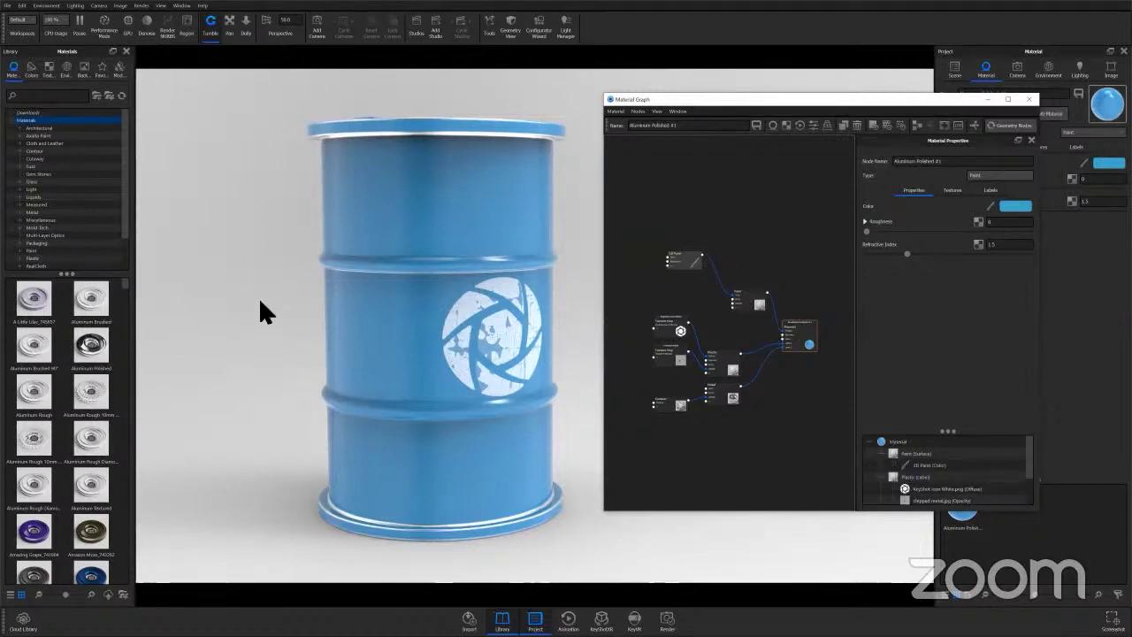
{"action": "middle_click_drag", "start_coordinate": [274, 301], "coordinate": [180, 299]}
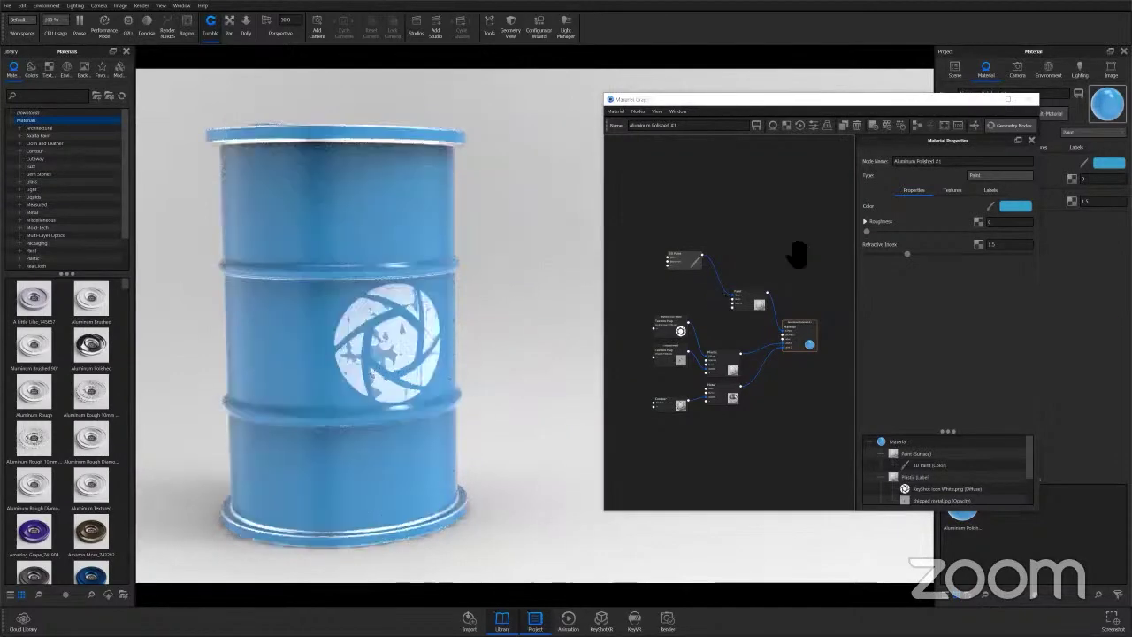
{"action": "left_click_drag", "start_coordinate": [920, 104], "coordinate": [798, 123]}
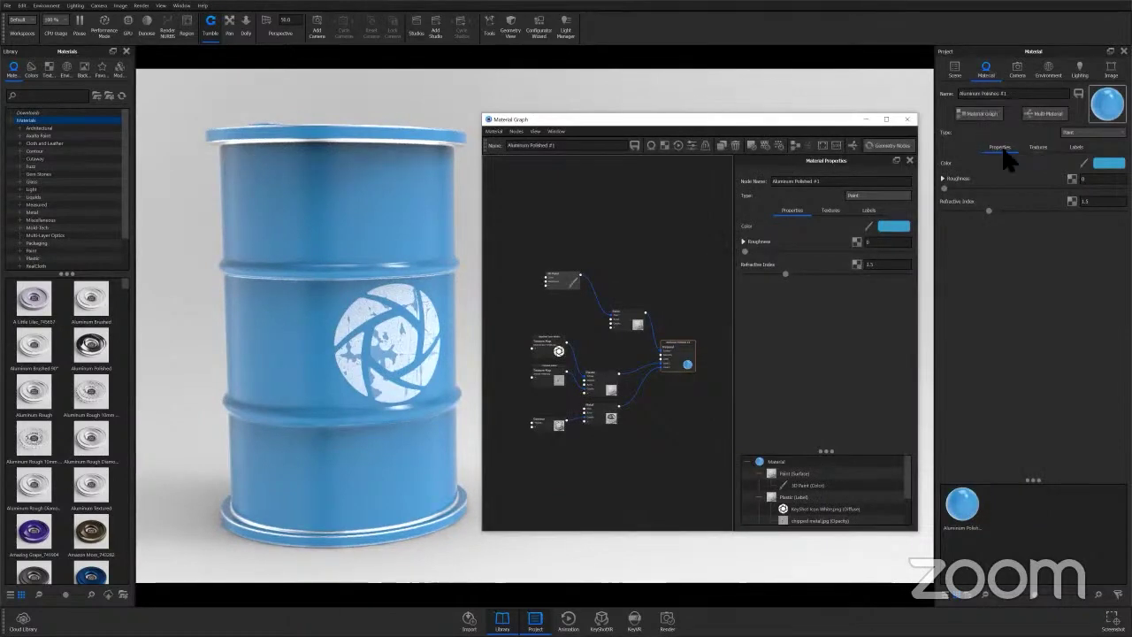
Assign a 3D Paint texture to the paint material's Color slot.
{"action": "left_click", "coordinate": [1040, 152]}
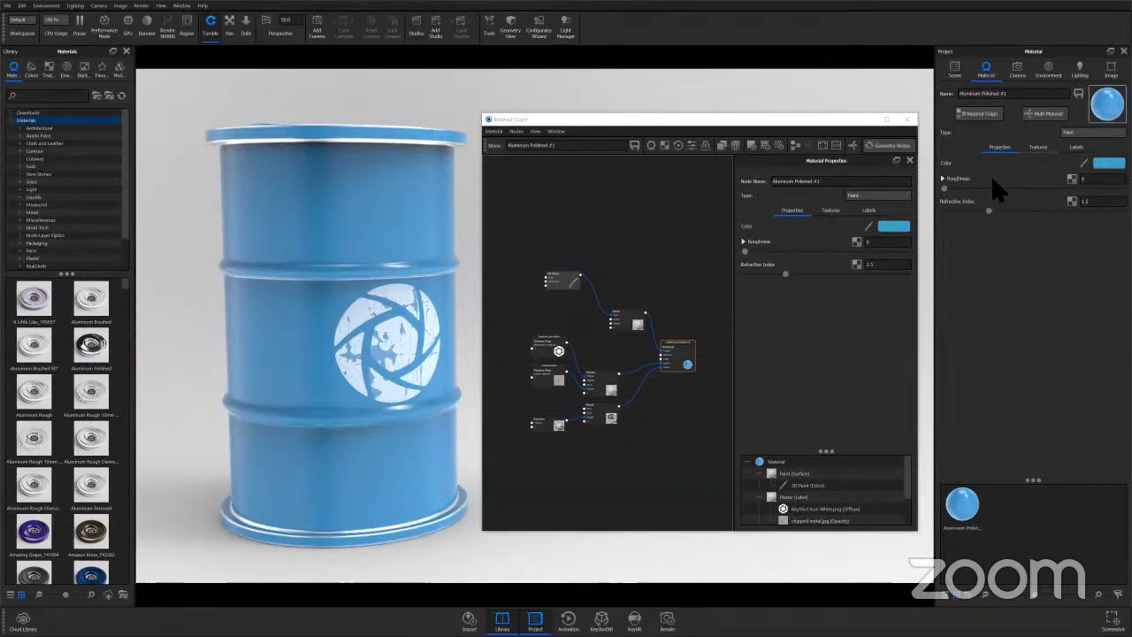
{"action": "left_click", "coordinate": [1038, 146]}
{"action": "right_click", "coordinate": [997, 182]}
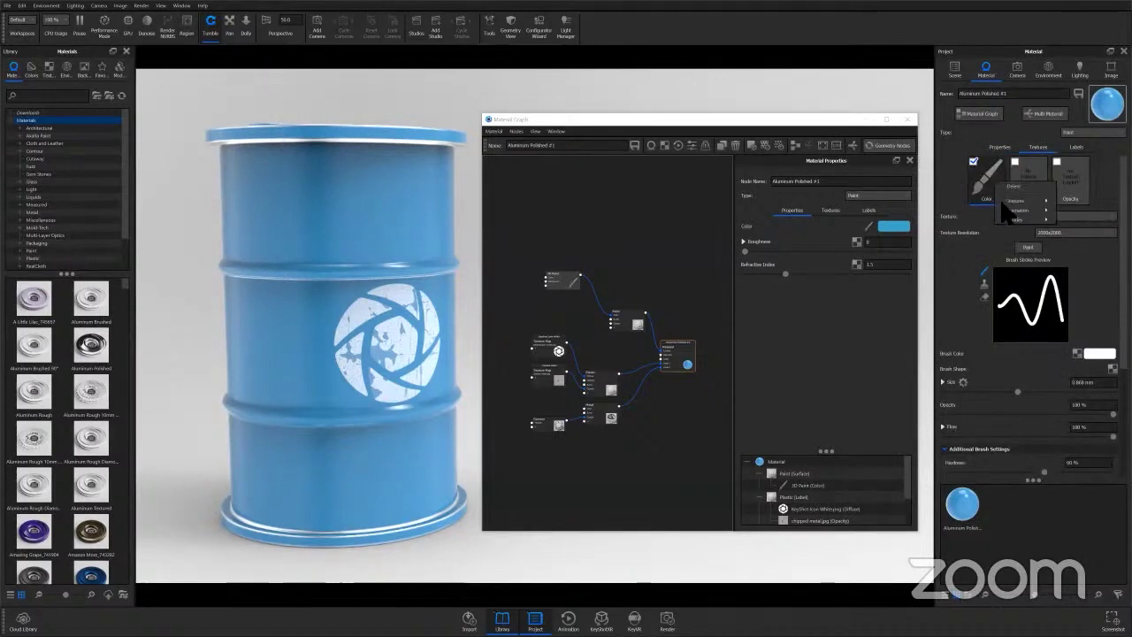
{"action": "mouse_move", "coordinate": [1008, 200]}
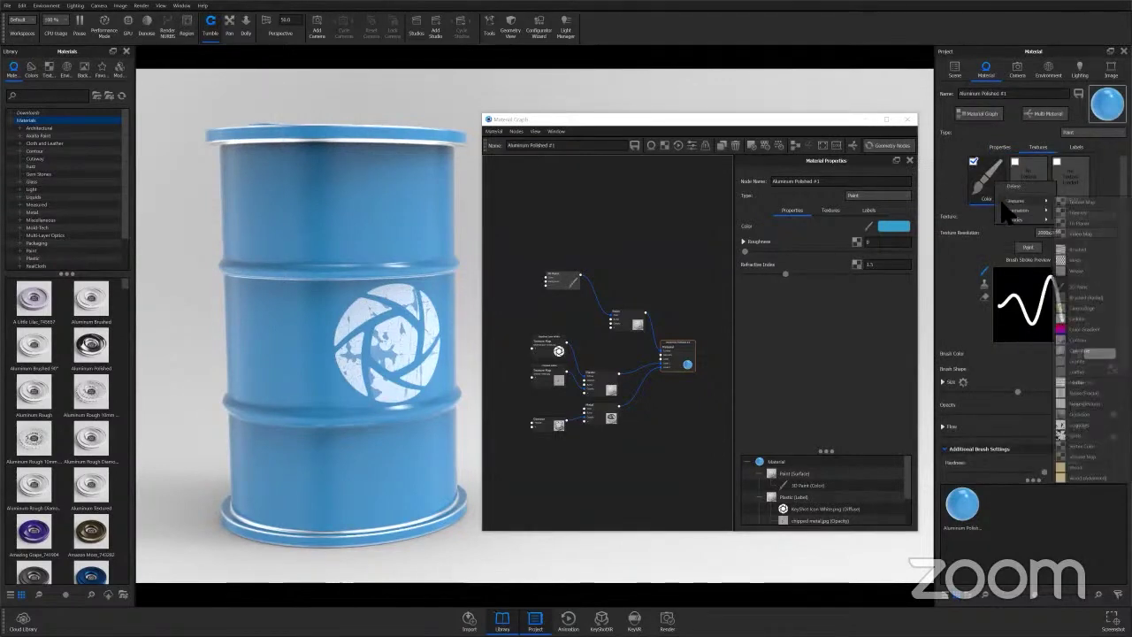
{"action": "left_click", "coordinate": [1078, 286]}
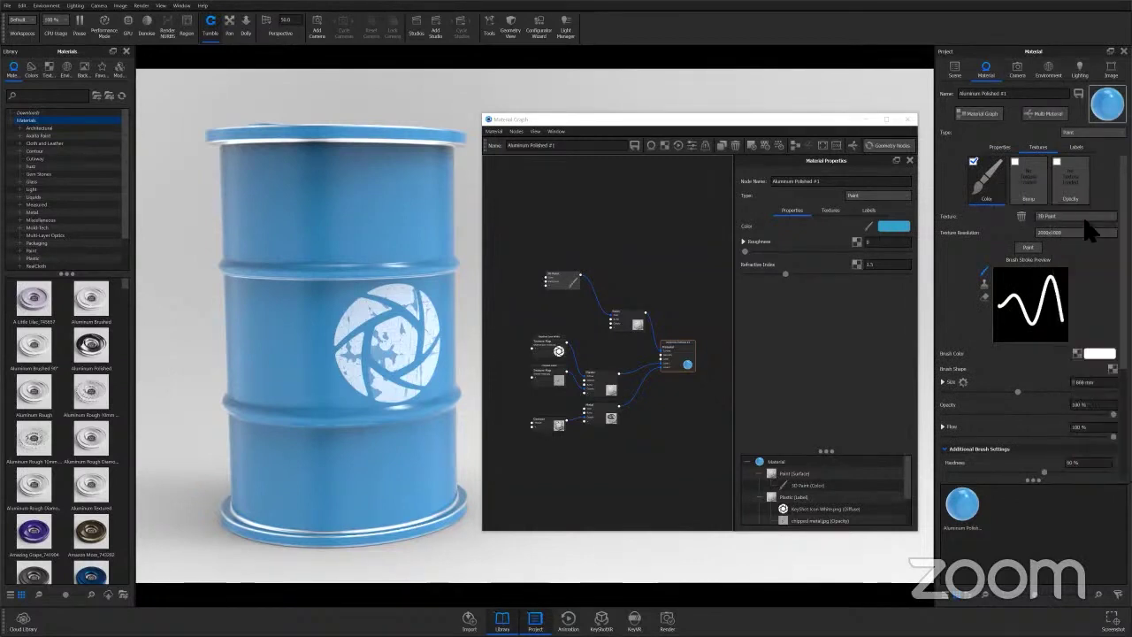
{"action": "left_click", "coordinate": [1077, 217]}
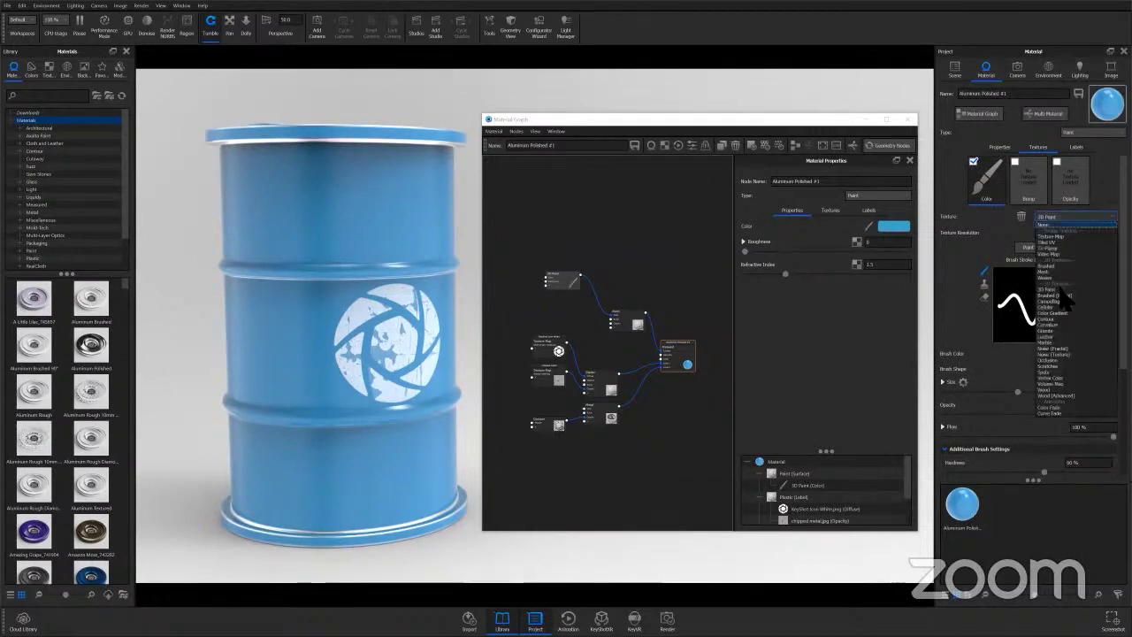
{"action": "left_click", "coordinate": [960, 244]}
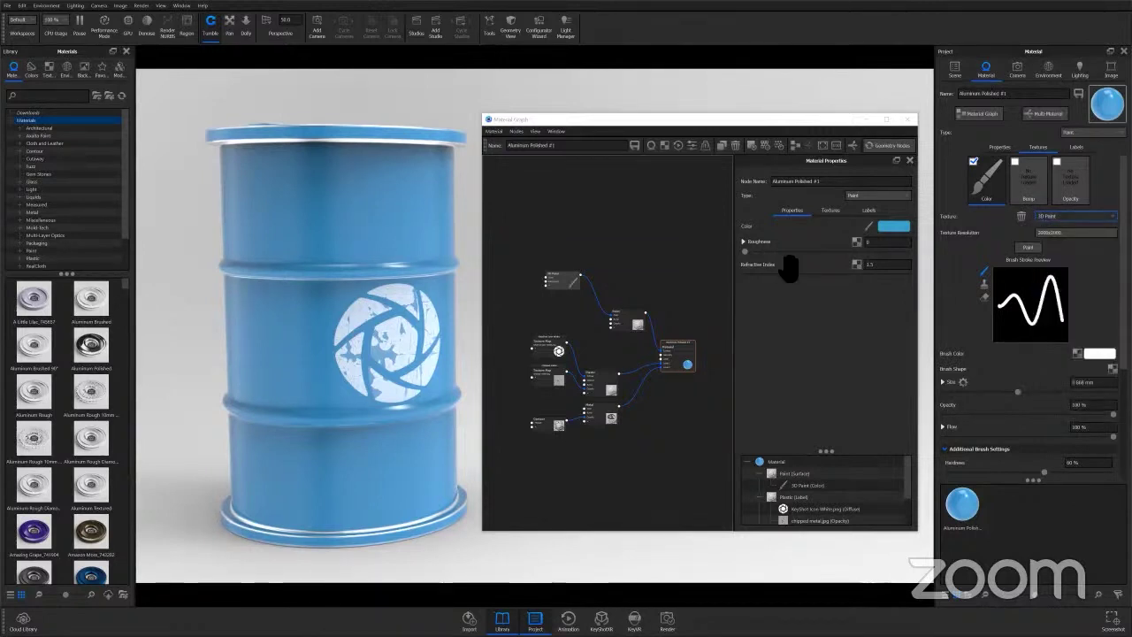
Show the 3D Paint node's properties and reposition the node in the graph.
{"action": "left_click", "coordinate": [633, 320]}
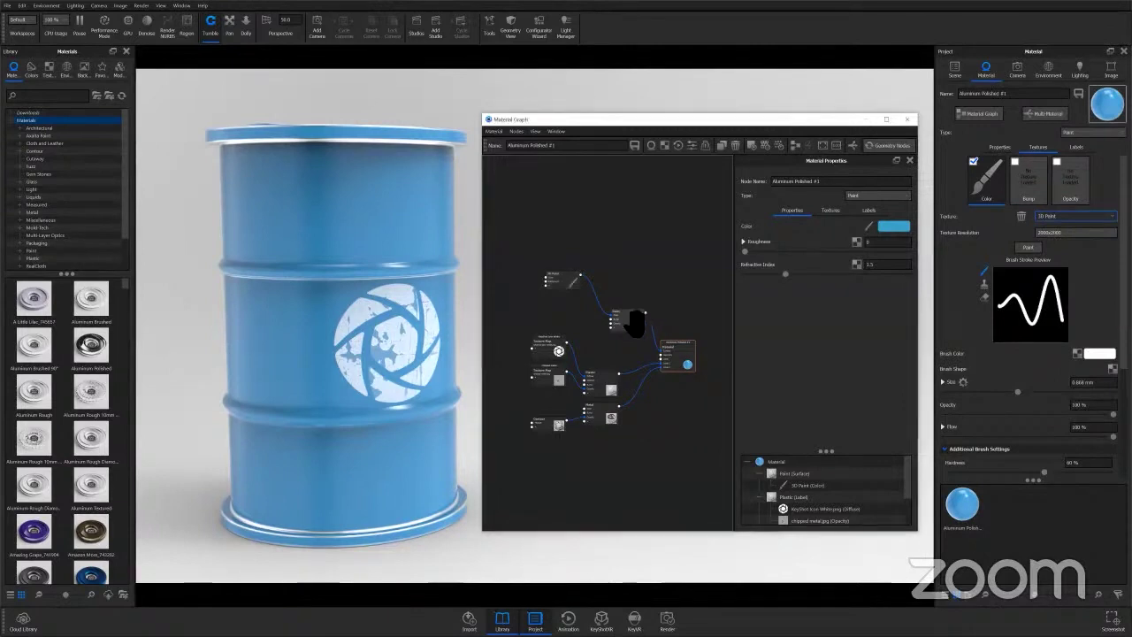
{"action": "left_click_drag", "start_coordinate": [633, 323], "coordinate": [638, 313]}
{"action": "left_click", "coordinate": [570, 289]}
{"action": "double_click", "coordinate": [567, 284]}
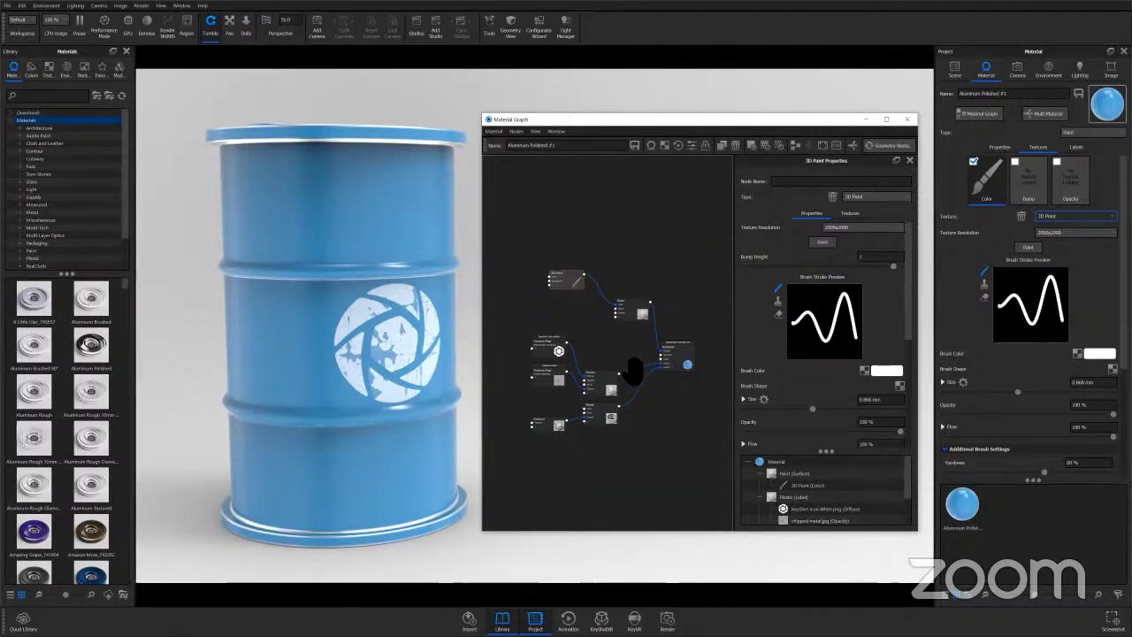
{"action": "mouse_move", "coordinate": [560, 288]}
{"action": "left_mouse_down"}
{"action": "mouse_move", "coordinate": [552, 280]}
{"action": "mouse_move", "coordinate": [573, 275]}
{"action": "mouse_move", "coordinate": [639, 288]}
{"action": "left_mouse_up"}
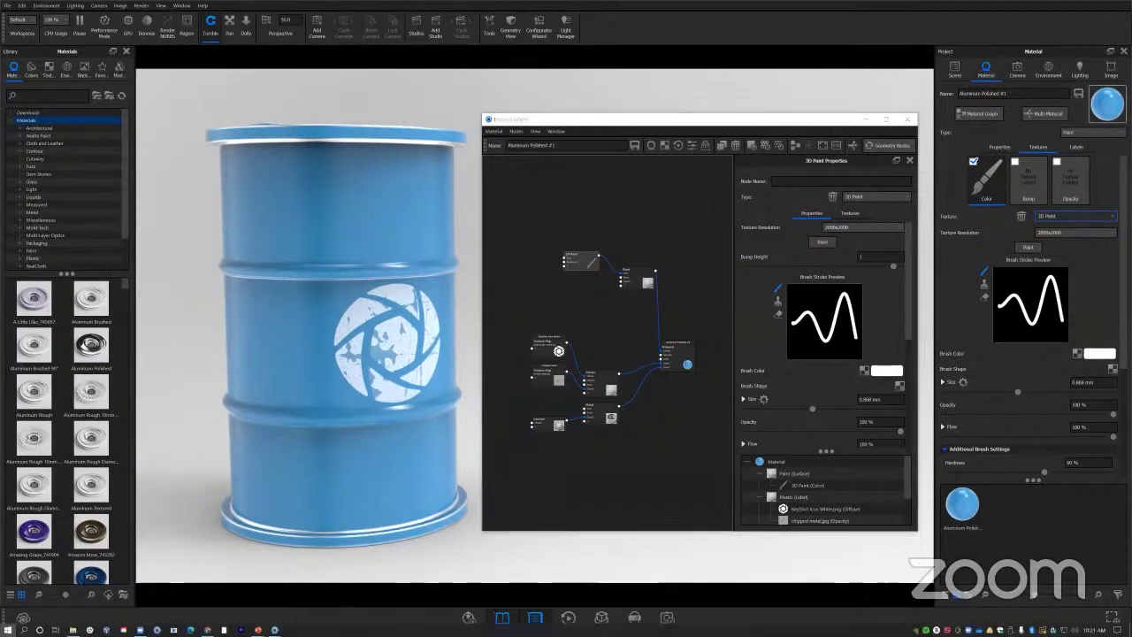
Bring the rust JPG from 3DPaint_Textures into the graph as a texture node beside 3D Paint.
{"action": "left_click", "coordinate": [72, 630]}
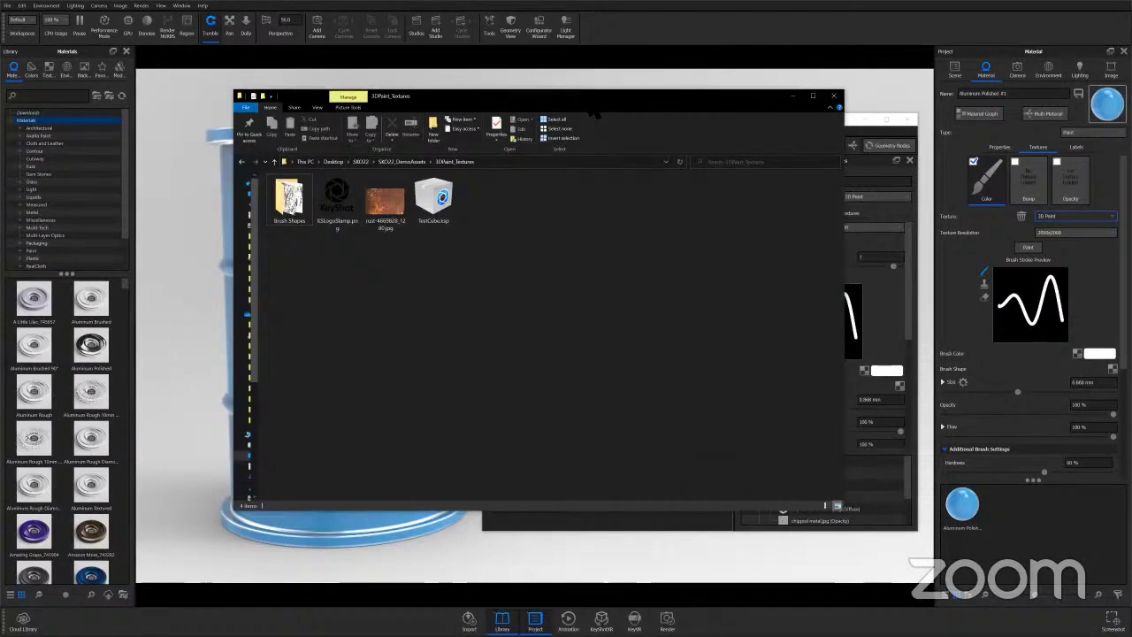
{"action": "left_click_drag", "start_coordinate": [736, 108], "coordinate": [545, 102]}
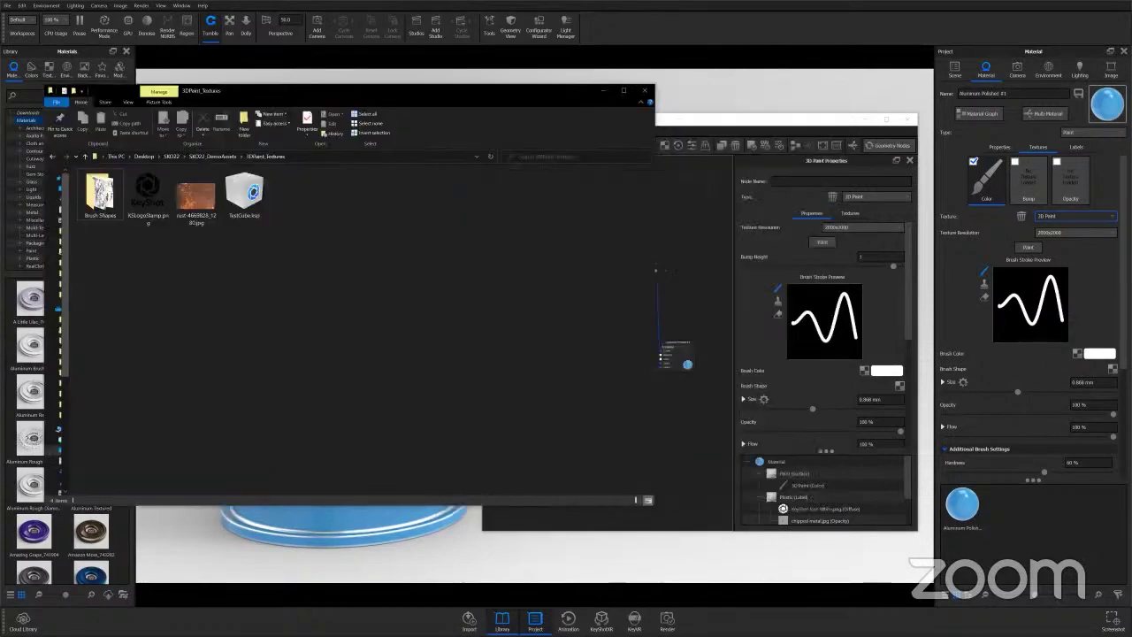
{"action": "left_click_drag", "start_coordinate": [752, 119], "coordinate": [853, 119]}
{"action": "key", "text": "super"}
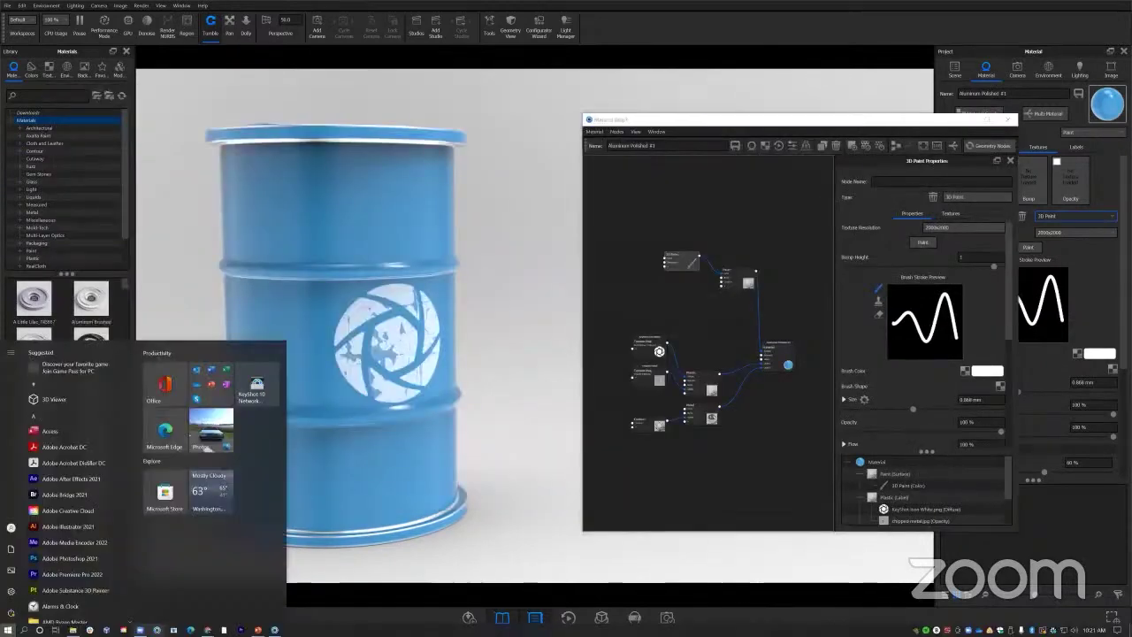
{"action": "left_click", "coordinate": [72, 629]}
{"action": "left_click_drag", "start_coordinate": [208, 214], "coordinate": [649, 369]}
{"action": "mouse_move", "coordinate": [709, 207]}
{"action": "left_mouse_down"}
{"action": "mouse_move", "coordinate": [618, 262]}
{"action": "mouse_move", "coordinate": [665, 258]}
{"action": "left_mouse_up"}
{"action": "left_click", "coordinate": [603, 91]}
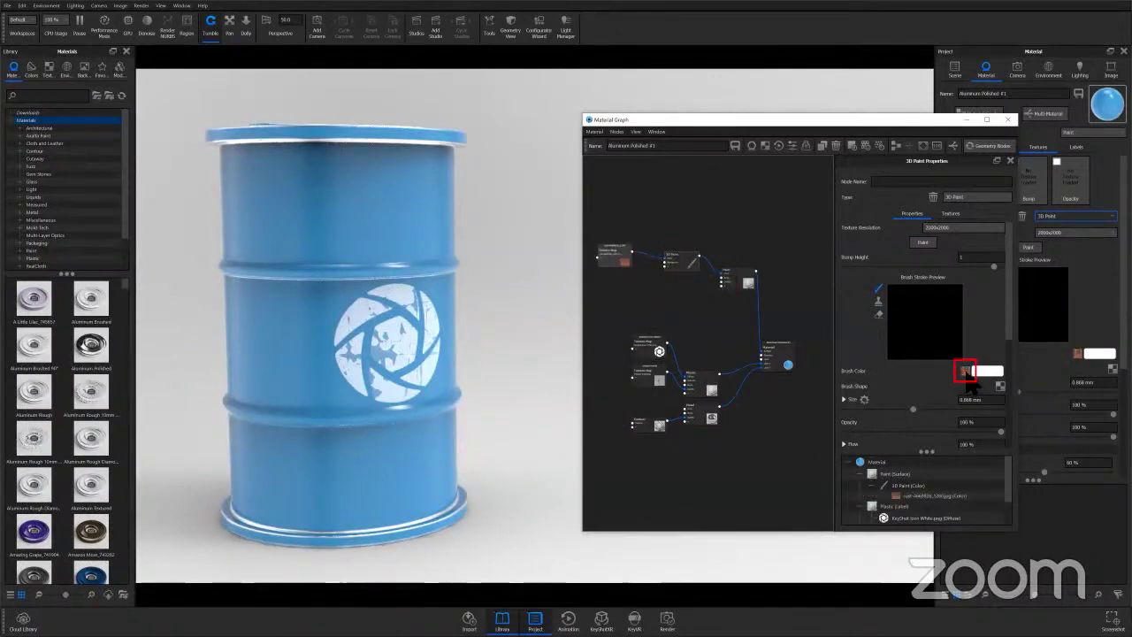
{"action": "mouse_move", "coordinate": [624, 262]}
{"action": "left_mouse_down"}
{"action": "mouse_move", "coordinate": [642, 272]}
{"action": "mouse_move", "coordinate": [603, 244]}
{"action": "mouse_move", "coordinate": [637, 269]}
{"action": "left_mouse_up"}
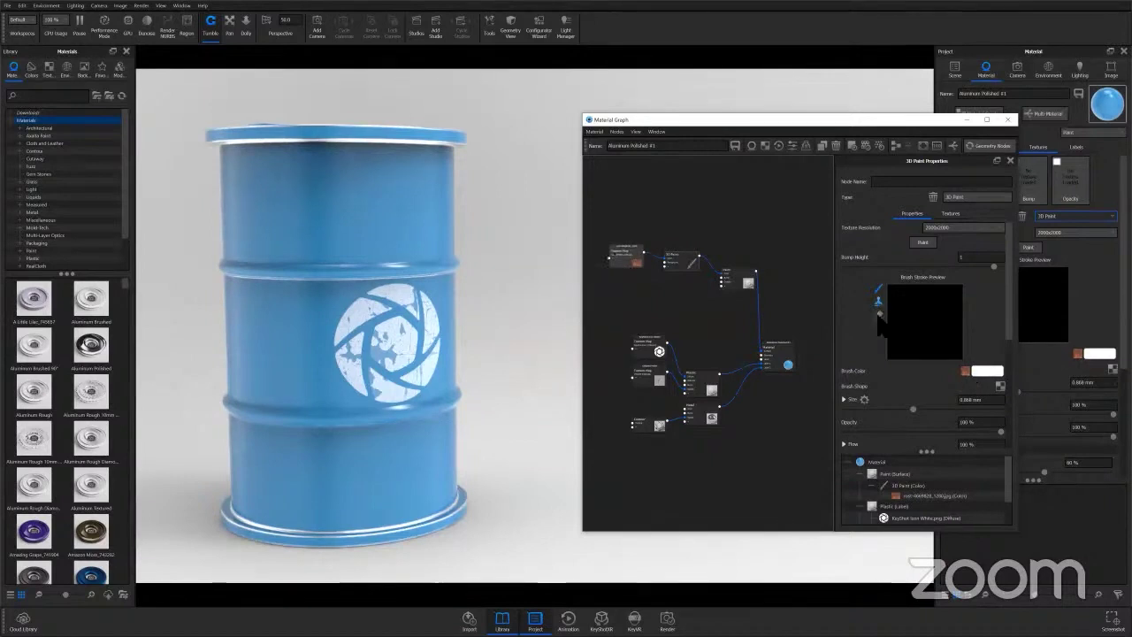
Try the stamp, fill, brush and eraser tools while framing the barrel's side for painting.
{"action": "left_click", "coordinate": [878, 289]}
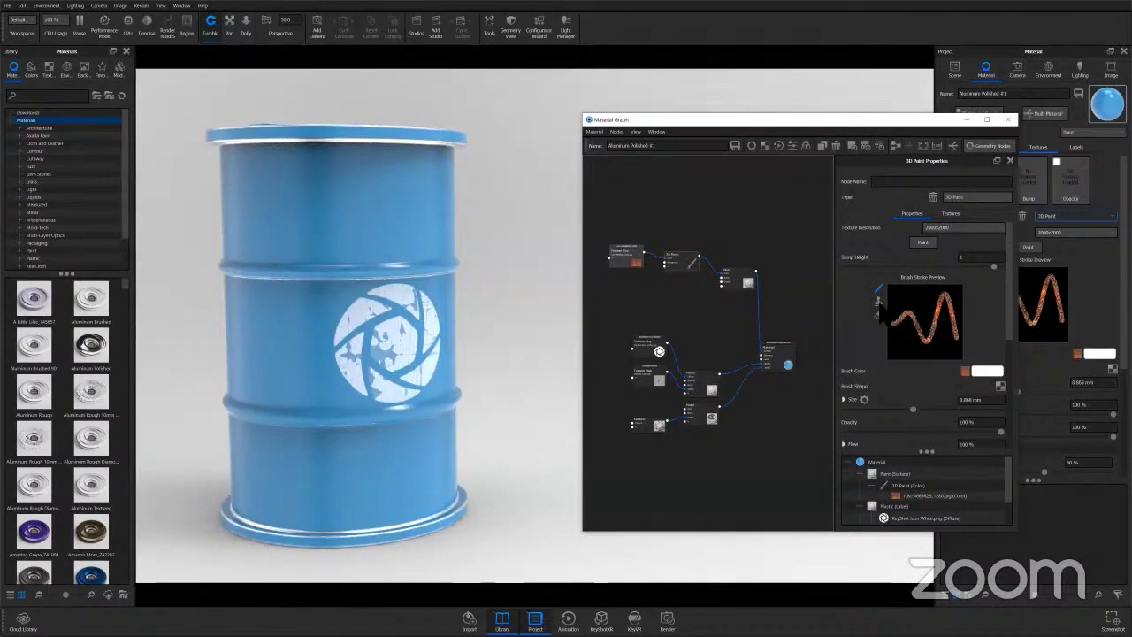
{"action": "left_click", "coordinate": [878, 301]}
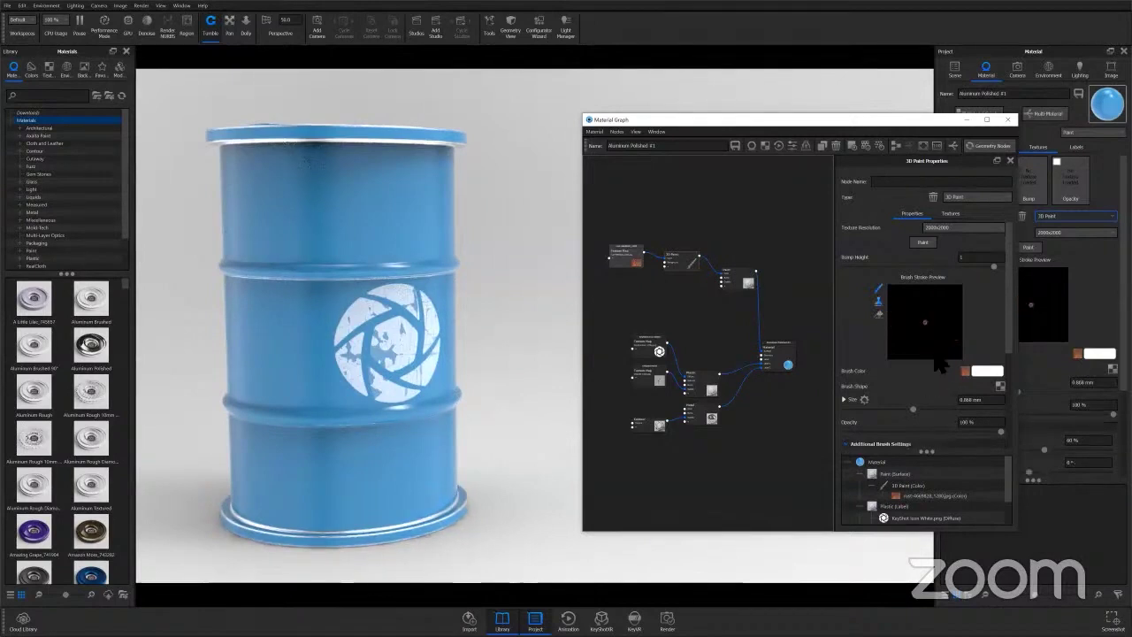
{"action": "left_click", "coordinate": [879, 289]}
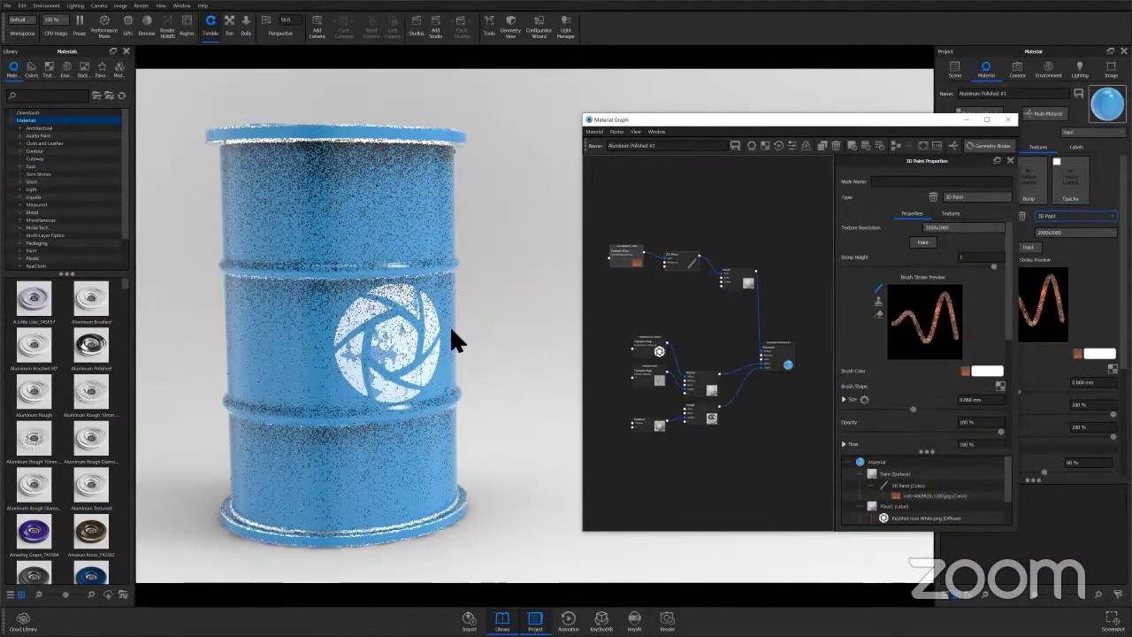
{"action": "middle_click_drag", "start_coordinate": [334, 229], "coordinate": [425, 292]}
{"action": "scroll", "coordinate": [447, 246], "scroll_direction": "up", "scroll_amount": 3}
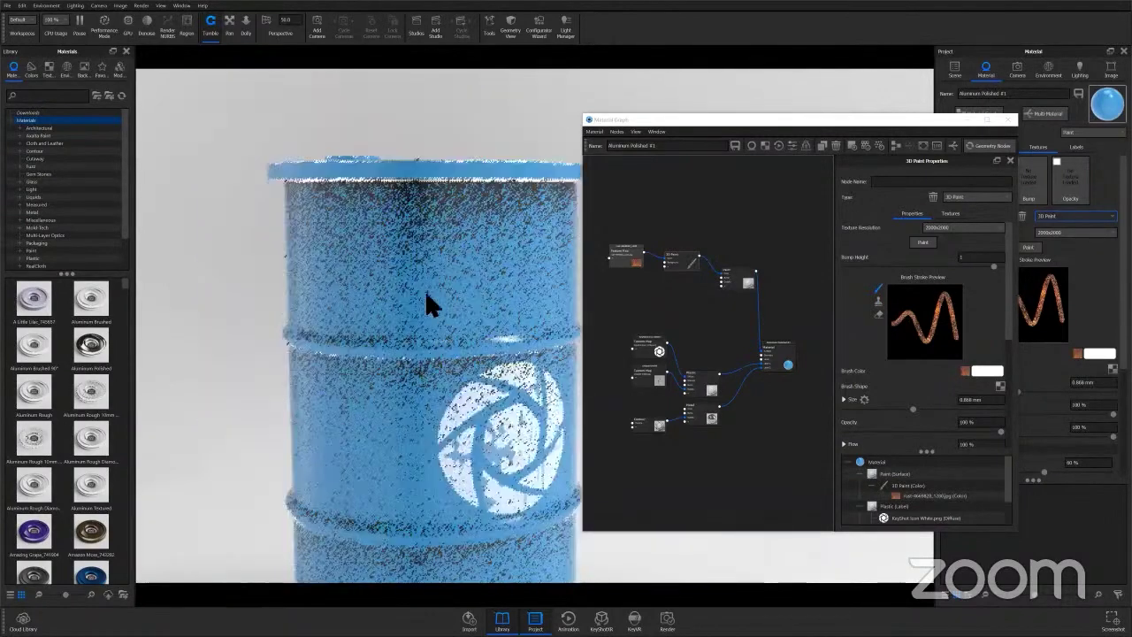
{"action": "left_click_drag", "start_coordinate": [420, 338], "coordinate": [495, 371]}
{"action": "scroll", "coordinate": [434, 392], "scroll_direction": "up", "scroll_amount": 3}
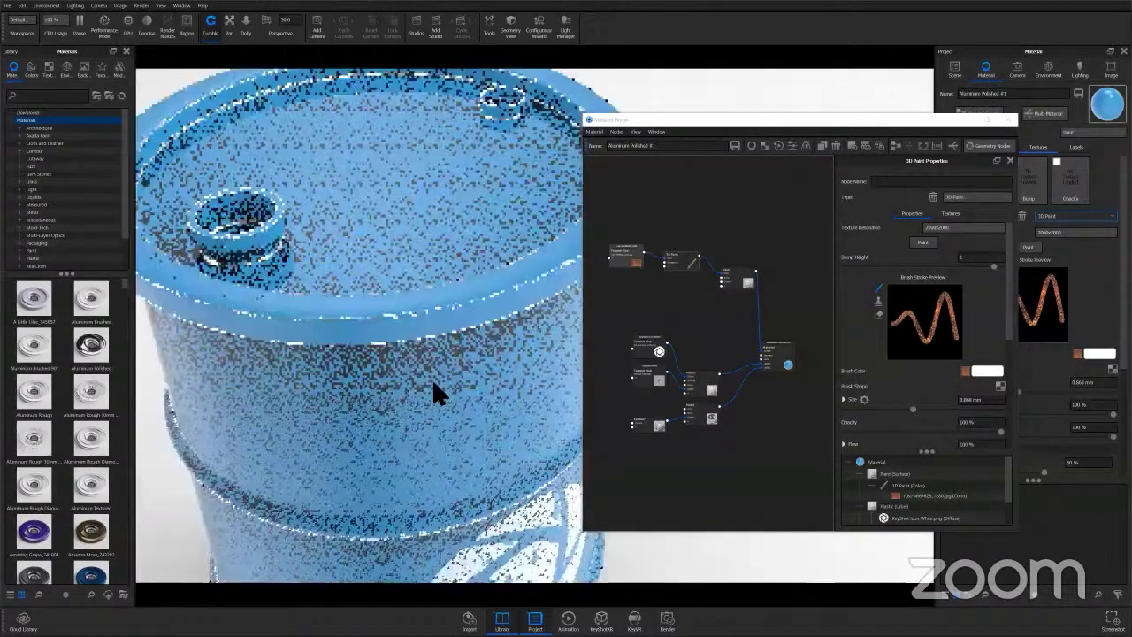
{"action": "left_click_drag", "start_coordinate": [437, 414], "coordinate": [442, 354]}
{"action": "middle_click_drag", "start_coordinate": [499, 522], "coordinate": [536, 425]}
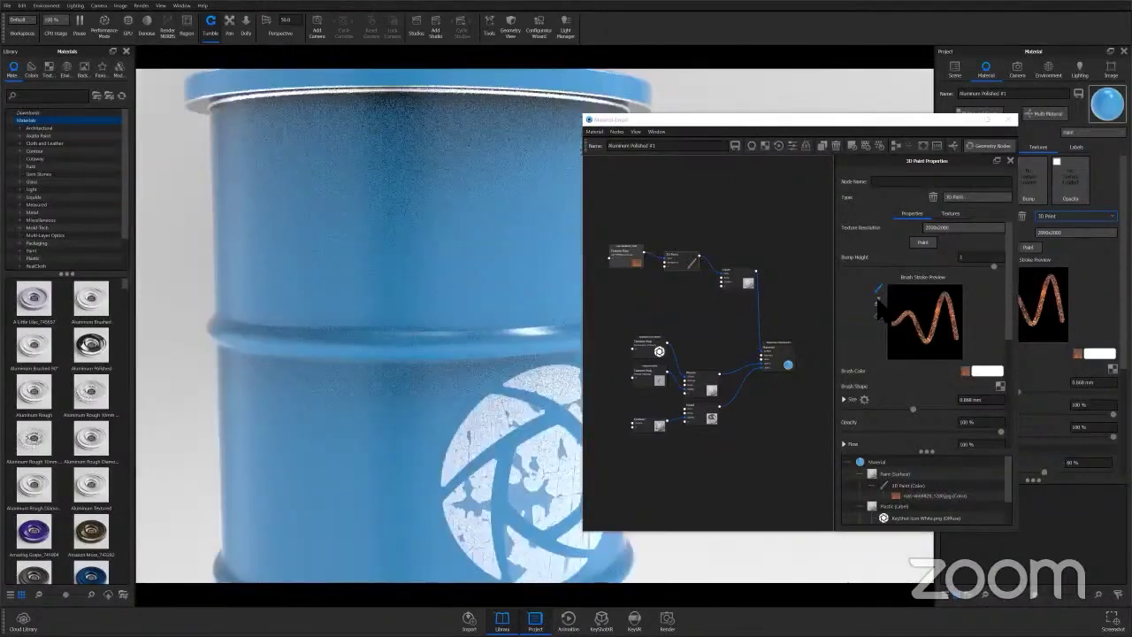
{"action": "left_click", "coordinate": [878, 316]}
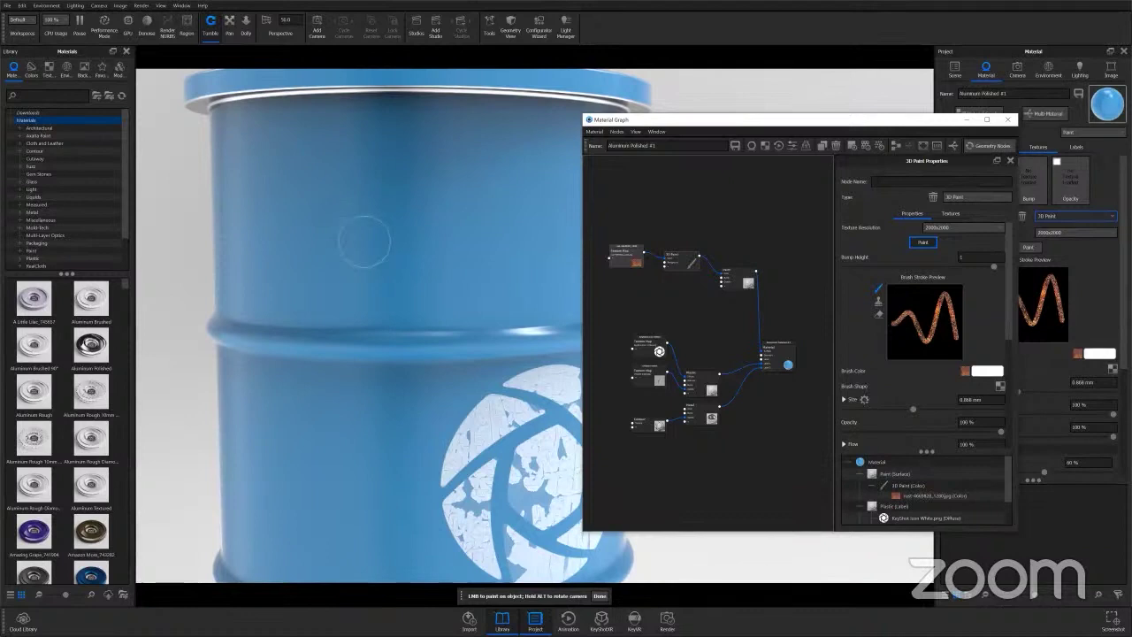
Load Chip Brush.png as the brush shape.
{"action": "left_click", "coordinate": [999, 386]}
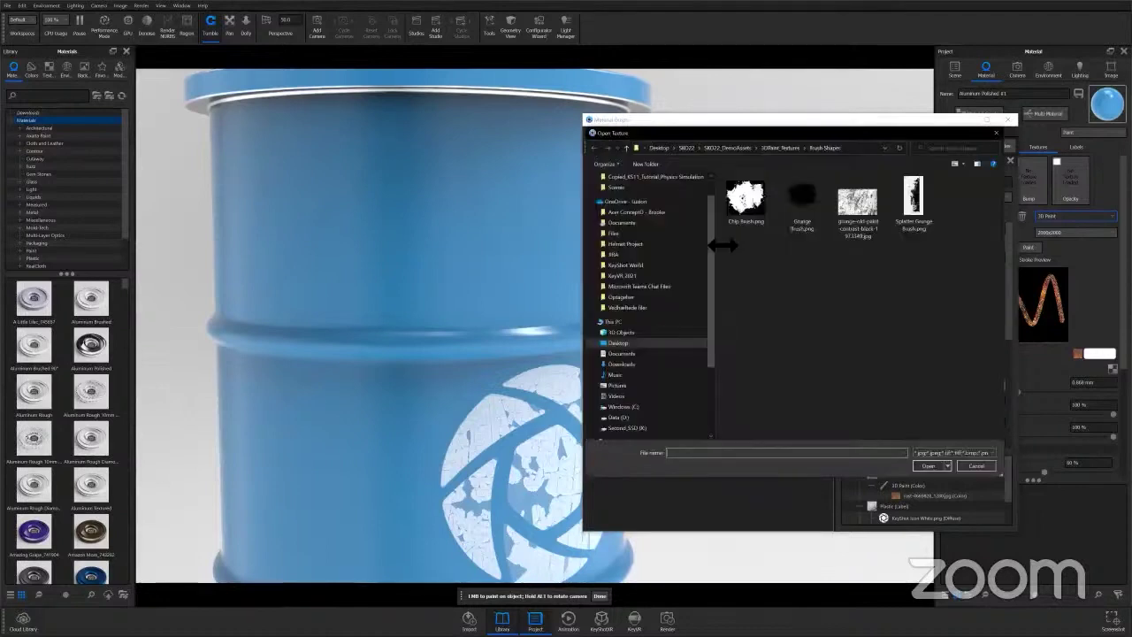
{"action": "left_click", "coordinate": [745, 205]}
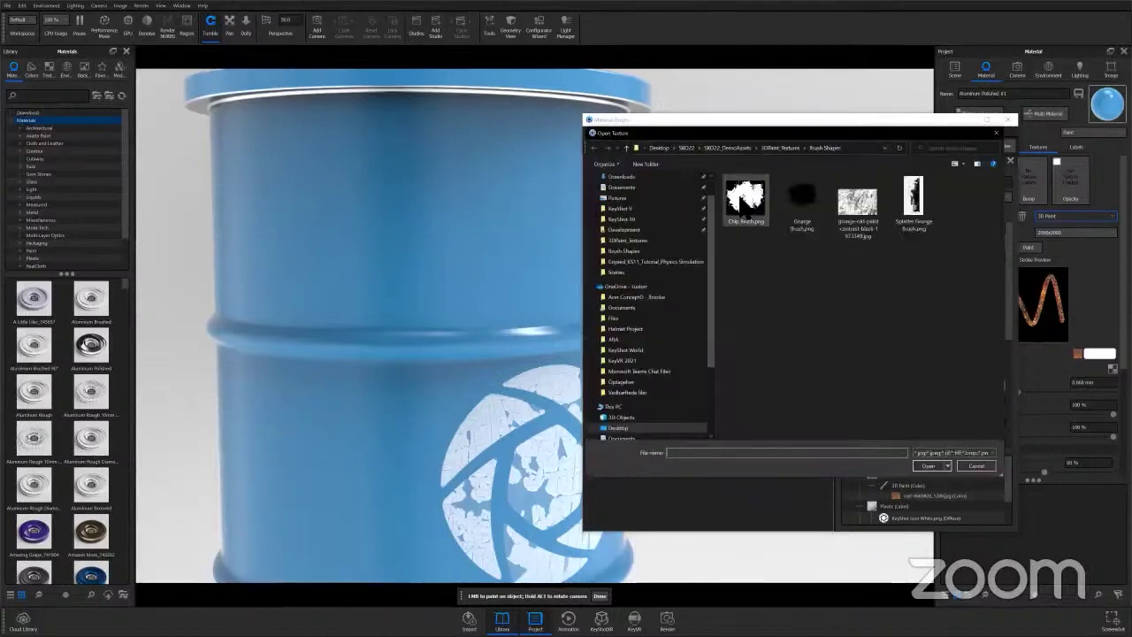
{"action": "left_click", "coordinate": [929, 467]}
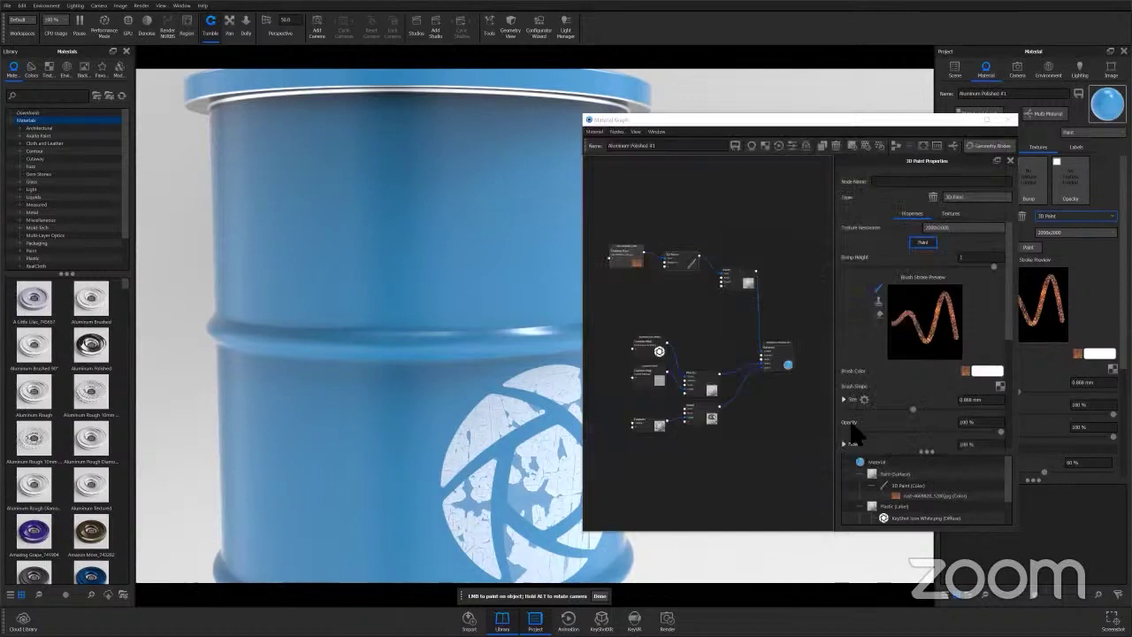
{"action": "left_click_drag", "start_coordinate": [729, 123], "coordinate": [809, 121]}
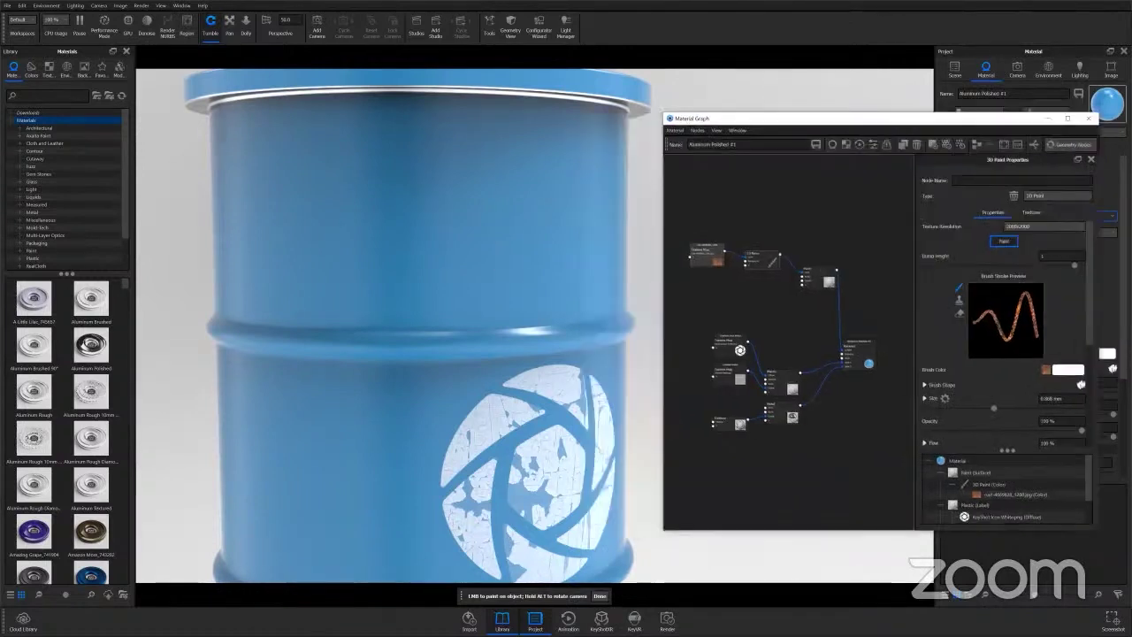
Stamp chip marks on the barrel's upper body and ridge, then enable Performance Mode.
{"action": "left_click", "coordinate": [362, 220]}
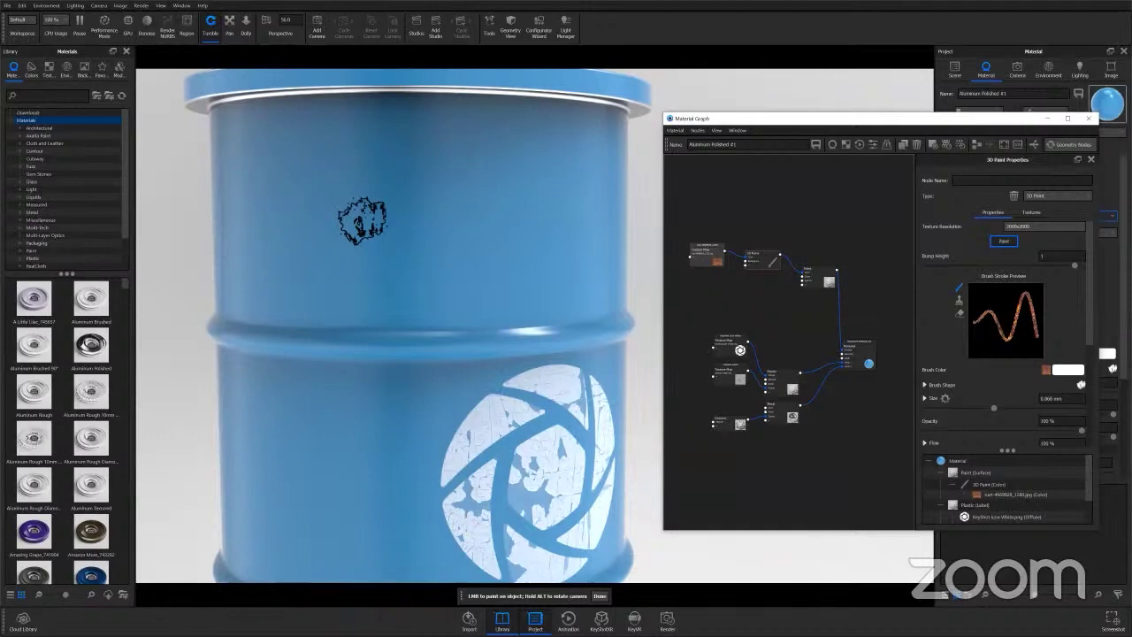
{"action": "left_click", "coordinate": [420, 348]}
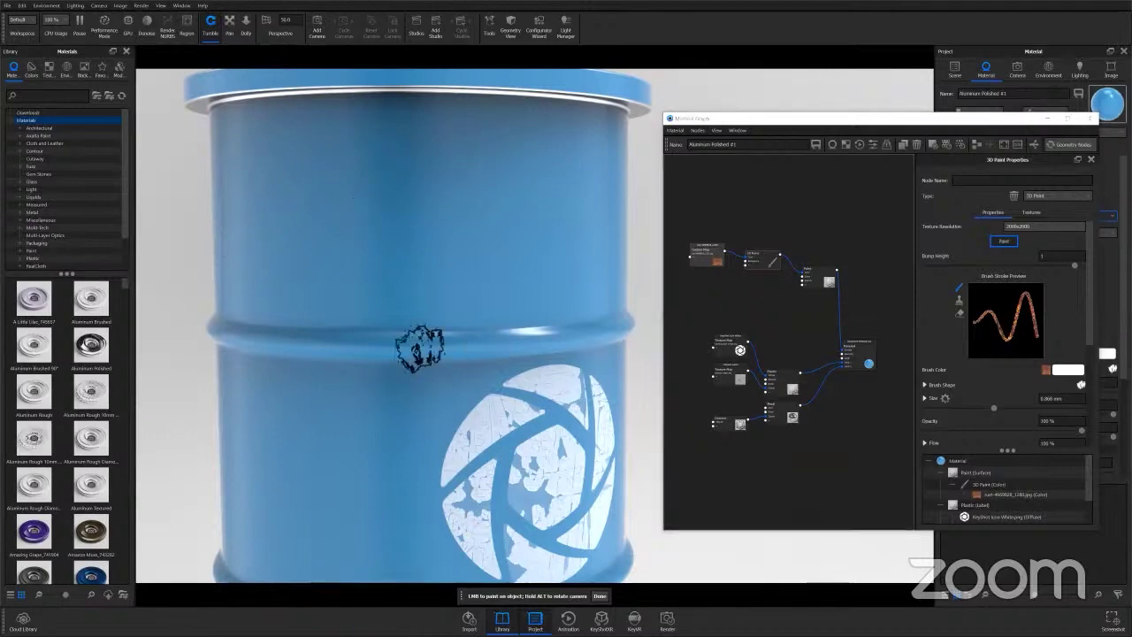
{"action": "middle_click_drag", "start_coordinate": [420, 348], "coordinate": [428, 258]}
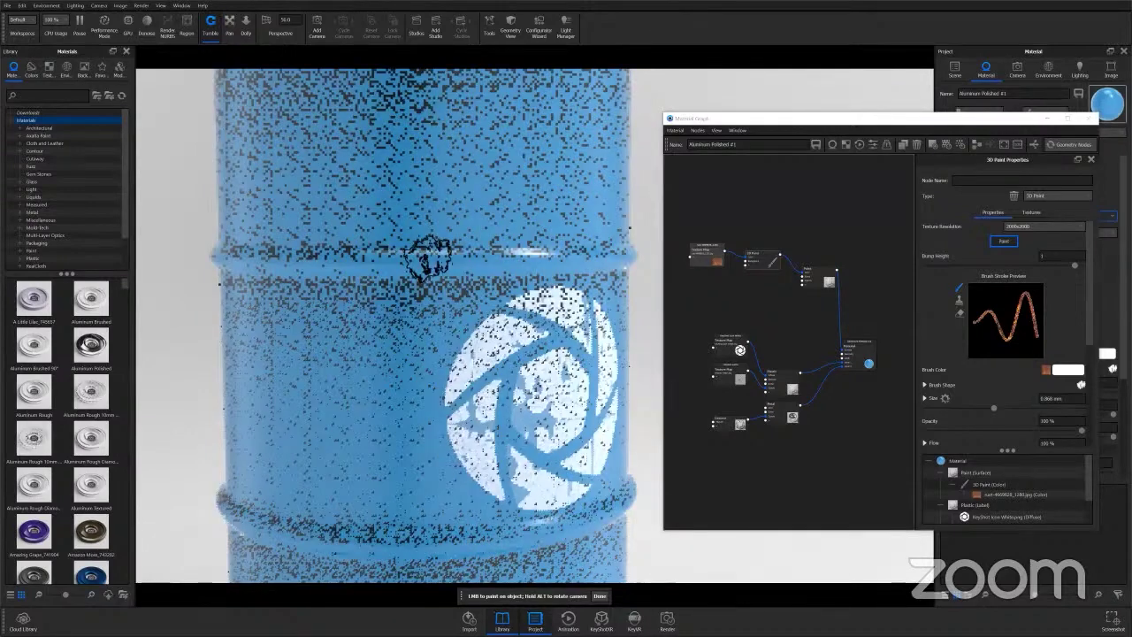
{"action": "scroll", "coordinate": [407, 246], "scroll_direction": "up", "scroll_amount": 3}
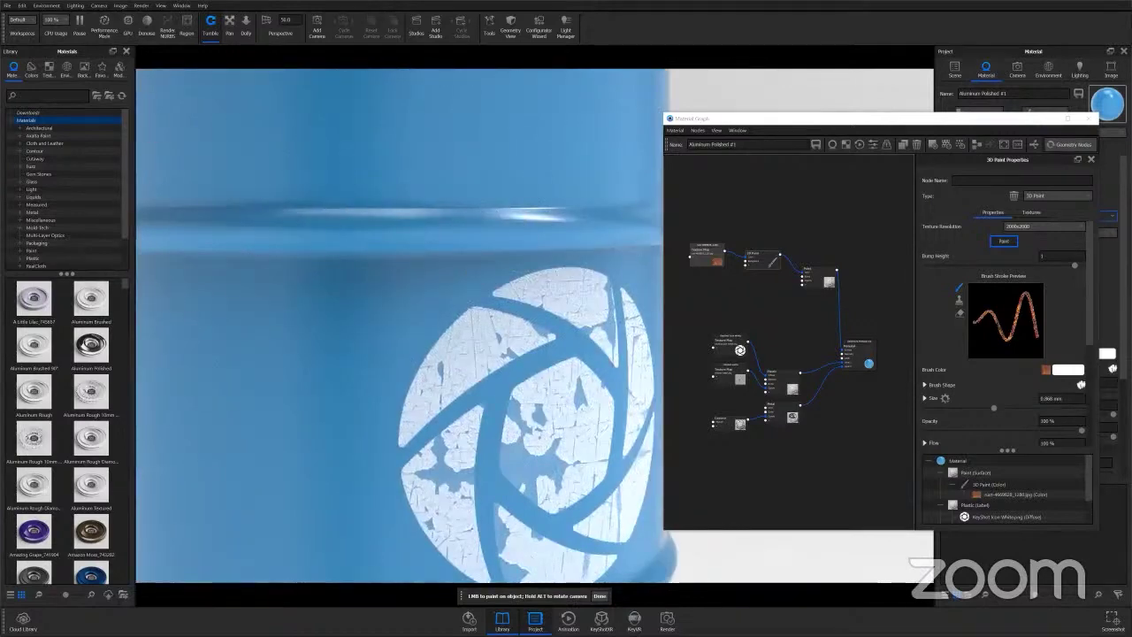
{"action": "left_click", "coordinate": [104, 26]}
{"action": "scroll", "coordinate": [397, 244], "scroll_direction": "down", "scroll_amount": 2}
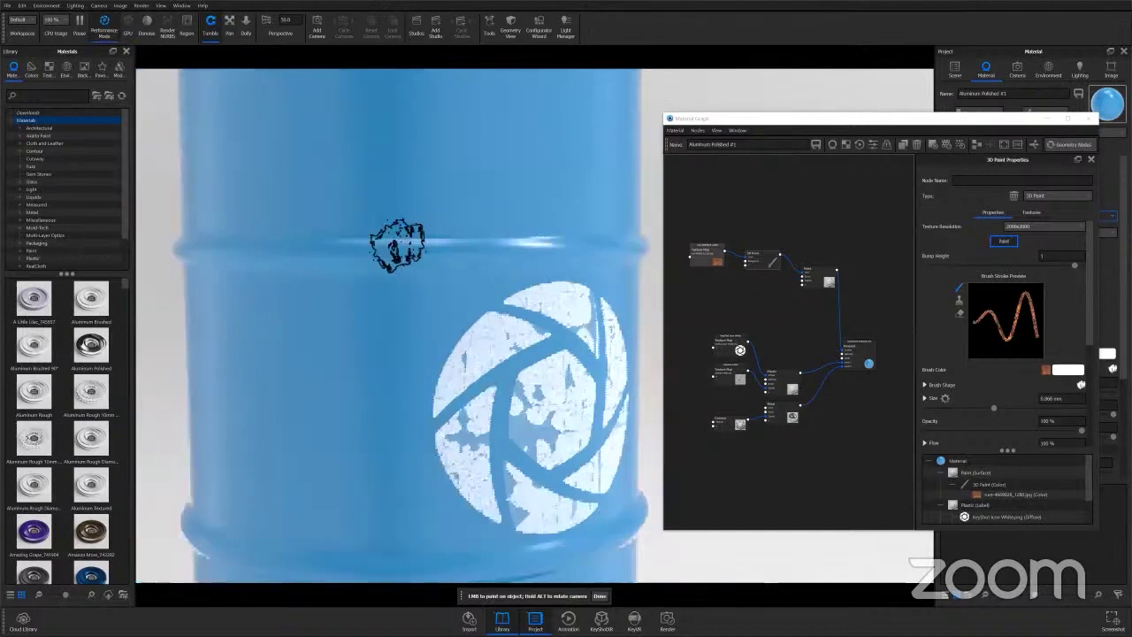
{"action": "scroll", "coordinate": [446, 251], "scroll_direction": "down", "scroll_amount": 2}
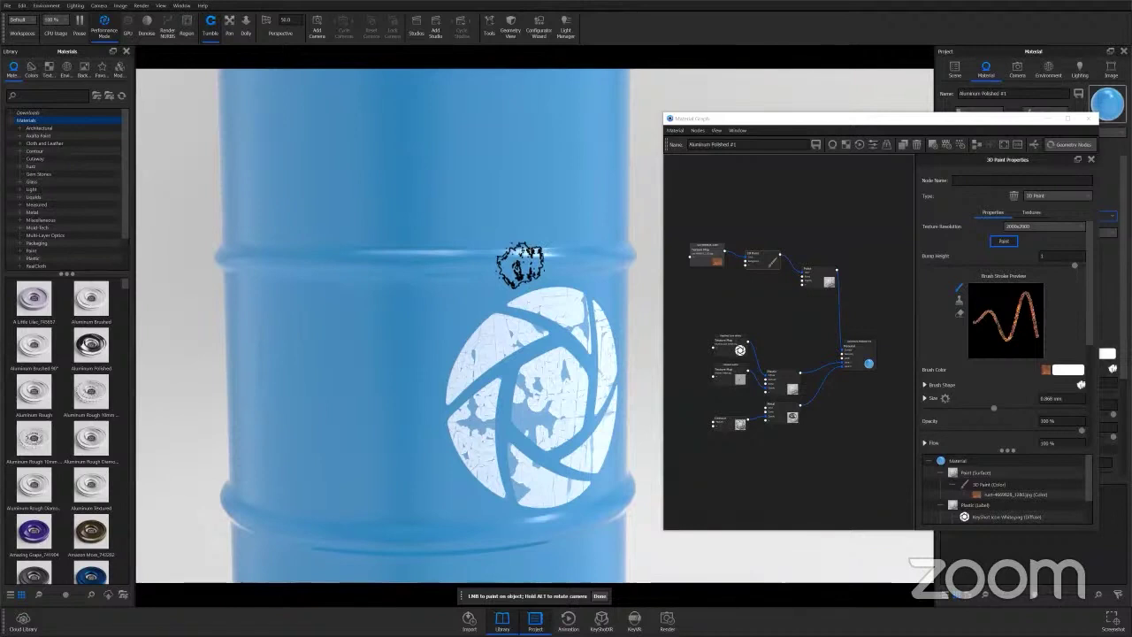
Set the brush size to 0.712 mm and opacity to 22%.
{"action": "left_click", "coordinate": [992, 407]}
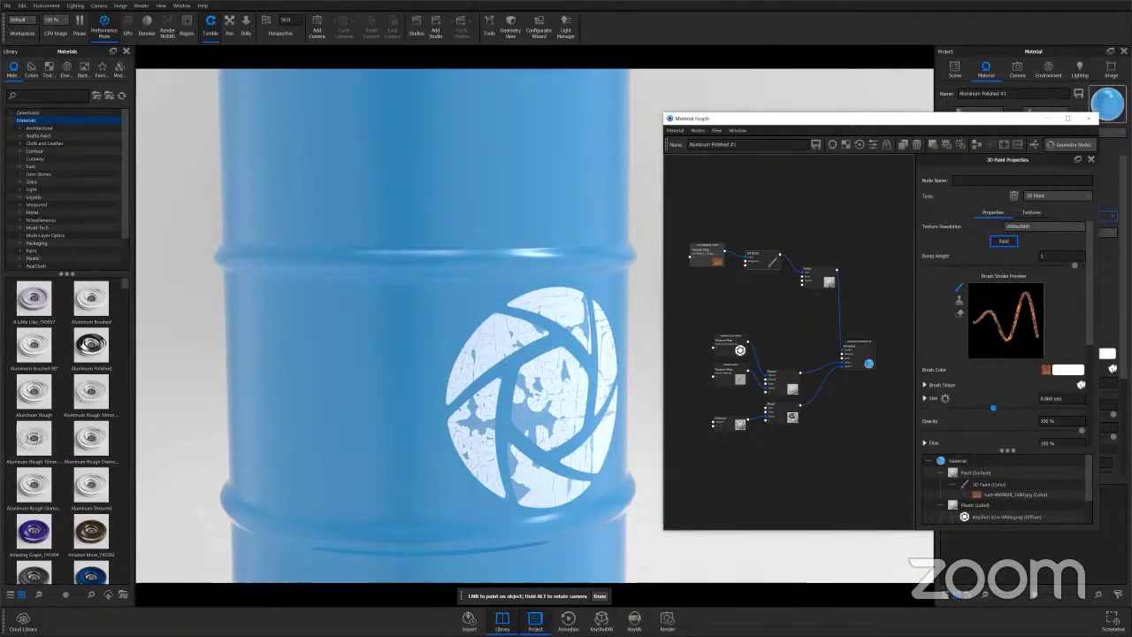
{"action": "left_click_drag", "start_coordinate": [993, 408], "coordinate": [982, 408]}
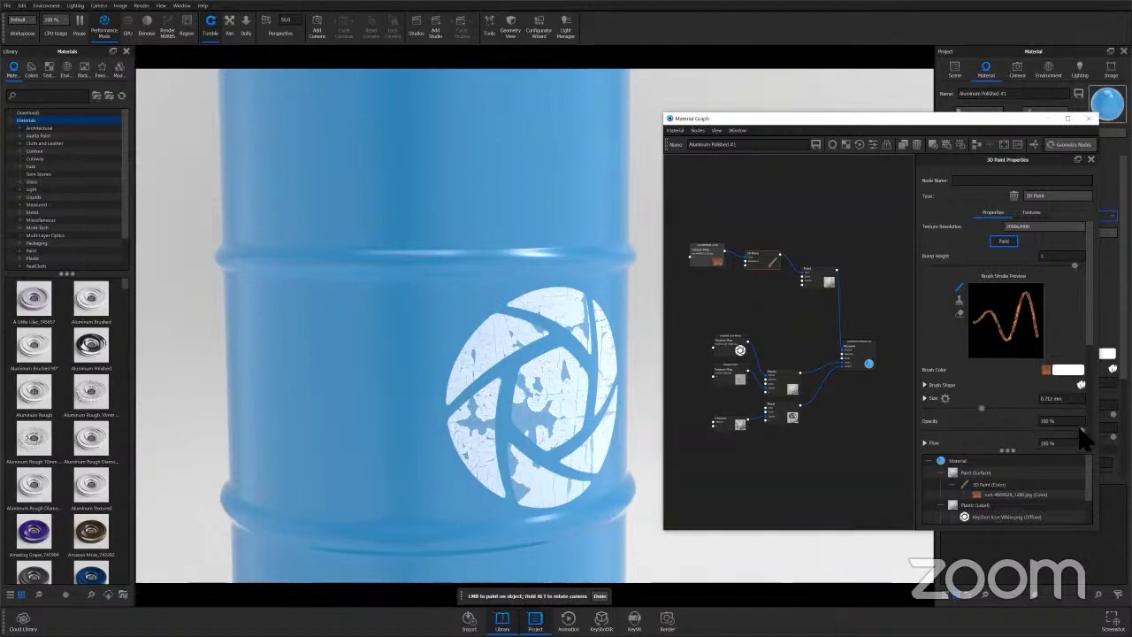
{"action": "left_click", "coordinate": [960, 430]}
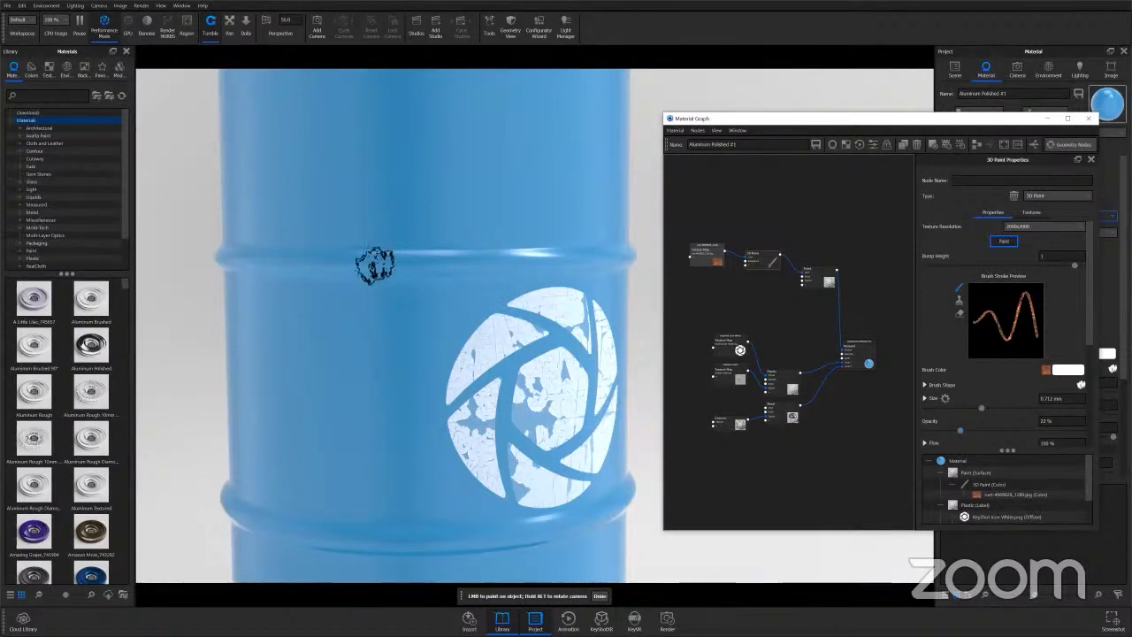
Paint rust along the barrel's rib and the drip, then shrink the brush to 0.31 mm.
{"action": "mouse_move", "coordinate": [442, 260]}
{"action": "left_mouse_down"}
{"action": "mouse_move", "coordinate": [537, 263]}
{"action": "mouse_move", "coordinate": [354, 274]}
{"action": "mouse_move", "coordinate": [535, 260]}
{"action": "mouse_move", "coordinate": [511, 270]}
{"action": "left_mouse_up"}
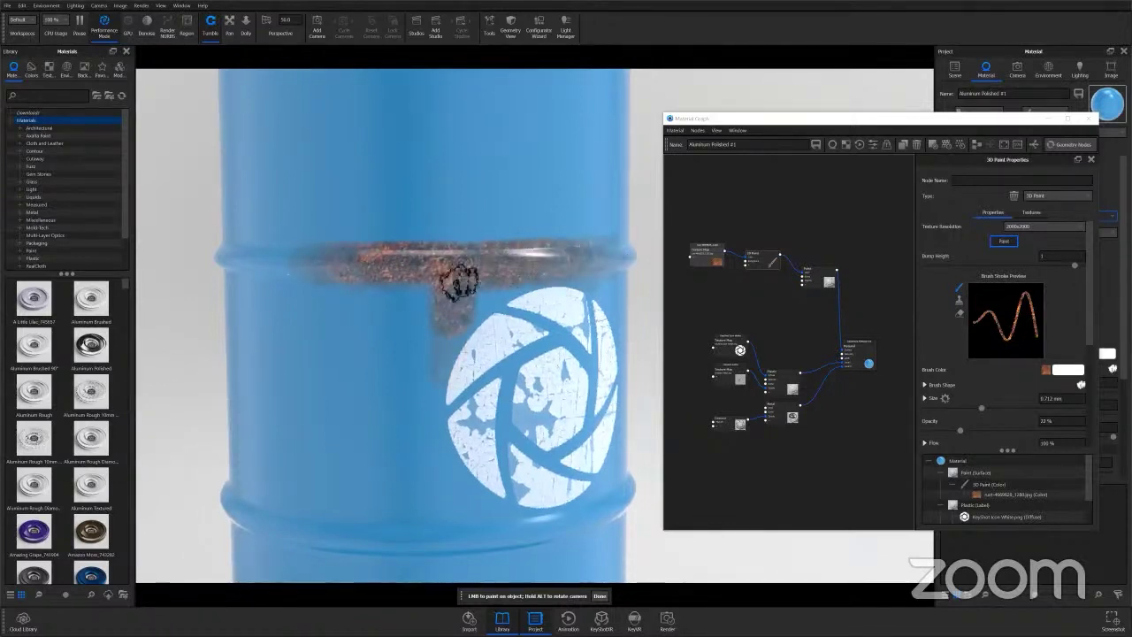
{"action": "left_click_drag", "start_coordinate": [435, 292], "coordinate": [449, 311]}
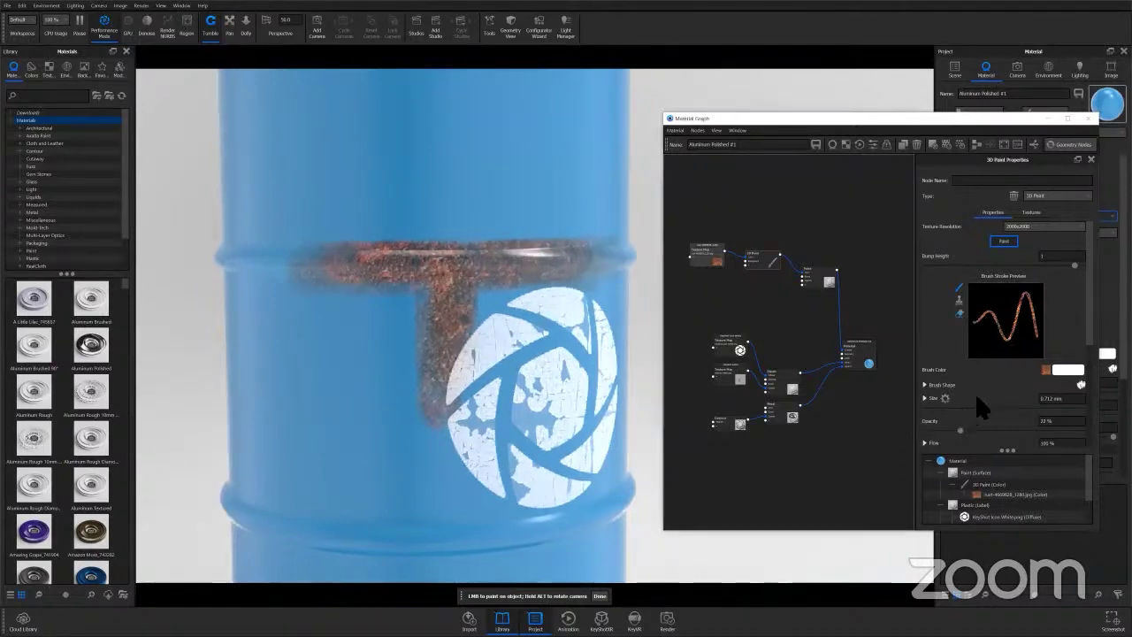
{"action": "scroll", "coordinate": [974, 392], "scroll_direction": "down", "scroll_amount": 1}
{"action": "left_click_drag", "start_coordinate": [961, 389], "coordinate": [950, 390]}
Paint finer rust over the band's right end and connect 3D Paint to the Paint's Bump input.
{"action": "left_click", "coordinate": [559, 279]}
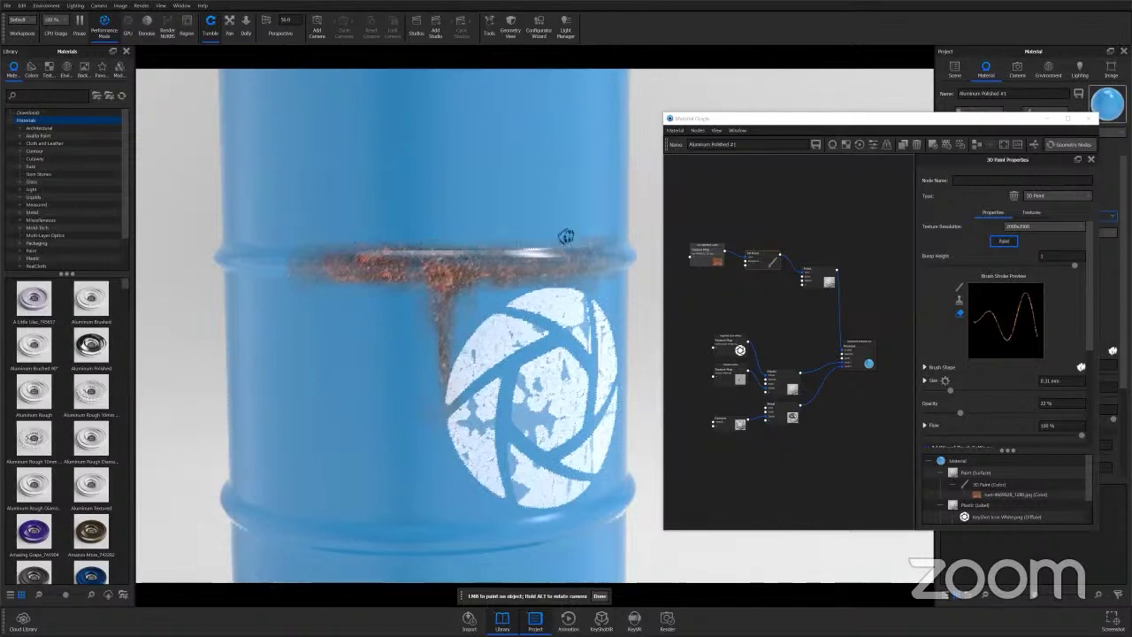
{"action": "mouse_move", "coordinate": [610, 242]}
{"action": "left_mouse_down"}
{"action": "mouse_move", "coordinate": [336, 245]}
{"action": "mouse_move", "coordinate": [344, 255]}
{"action": "left_mouse_up"}
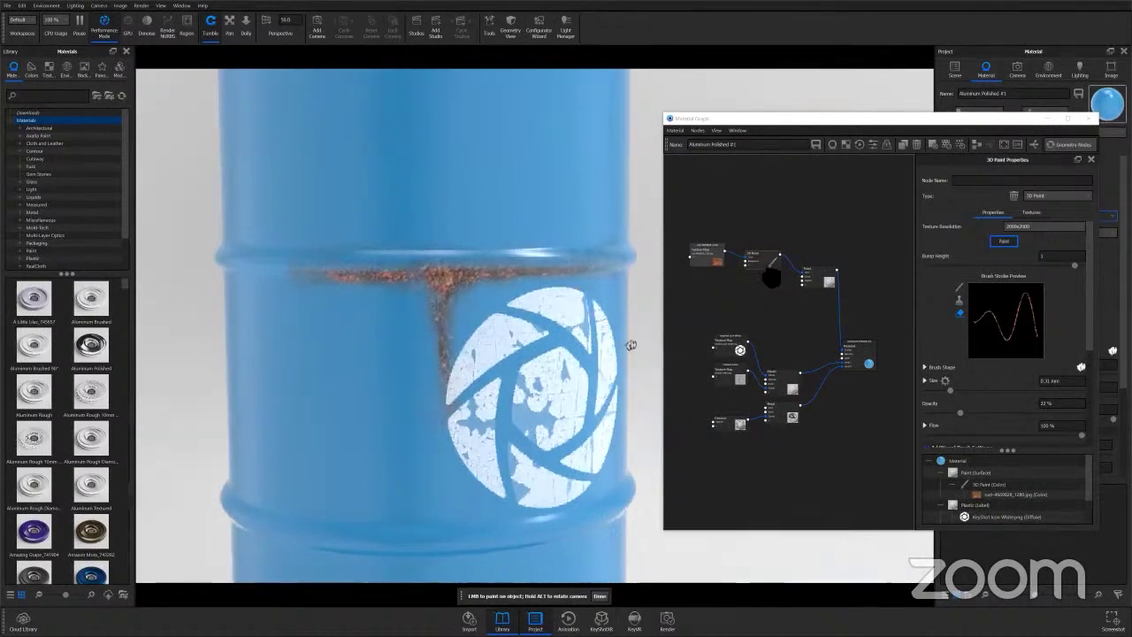
{"action": "mouse_move", "coordinate": [780, 253]}
{"action": "left_mouse_down"}
{"action": "mouse_move", "coordinate": [808, 278]}
{"action": "mouse_move", "coordinate": [766, 269]}
{"action": "left_mouse_up"}
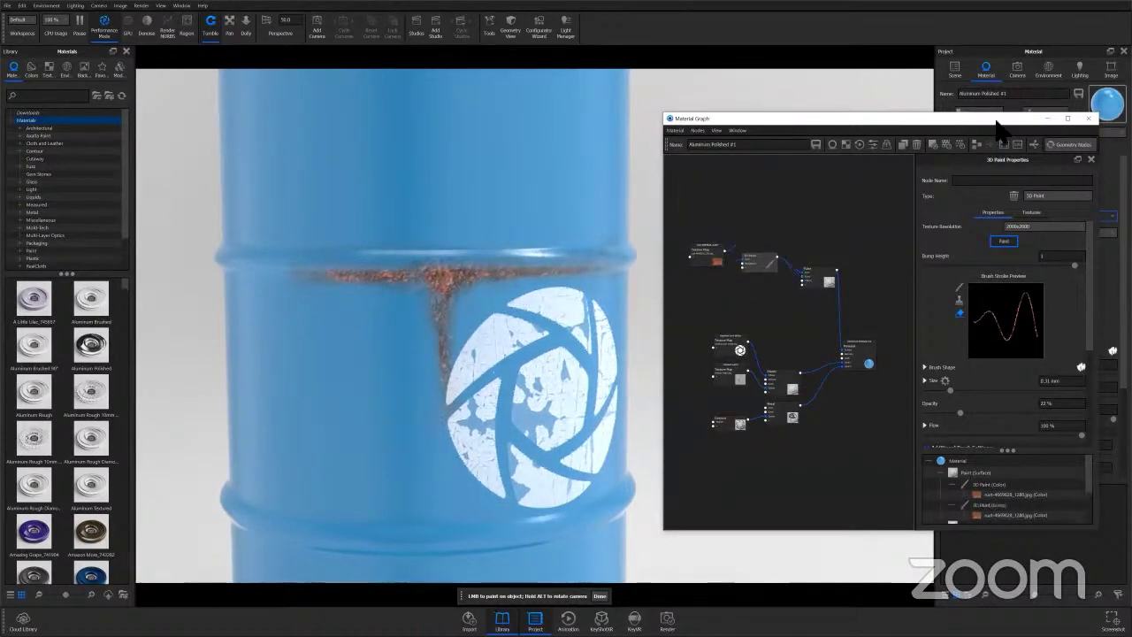
{"action": "left_click_drag", "start_coordinate": [997, 131], "coordinate": [788, 162]}
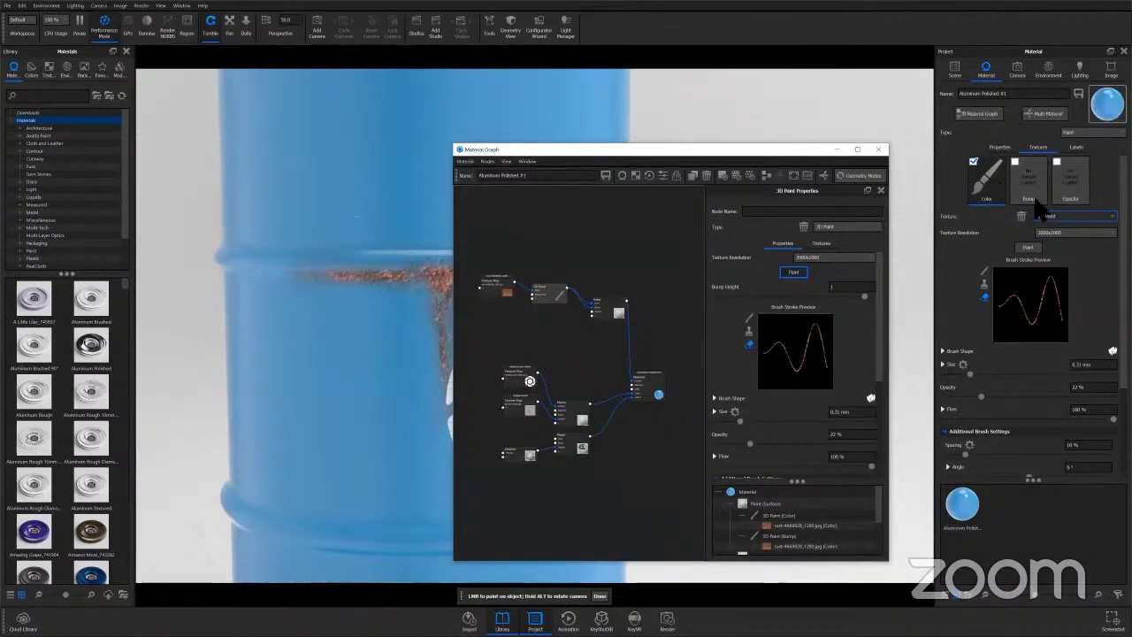
{"action": "left_click_drag", "start_coordinate": [717, 152], "coordinate": [944, 120]}
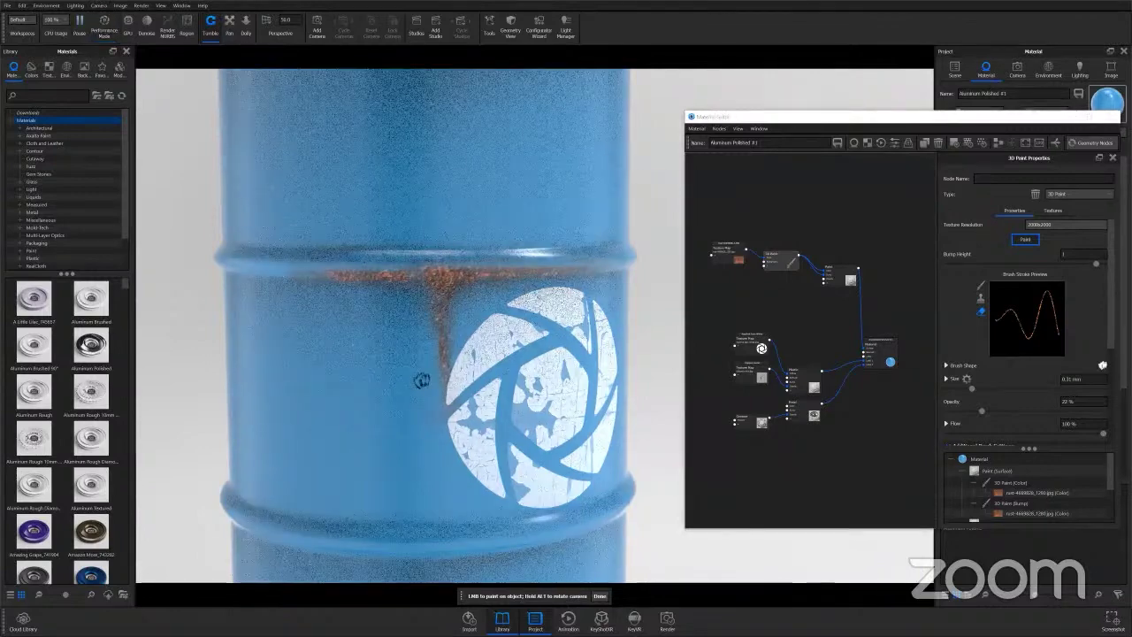
{"action": "left_click_drag", "start_coordinate": [451, 337], "coordinate": [634, 258], "text": "alt"}
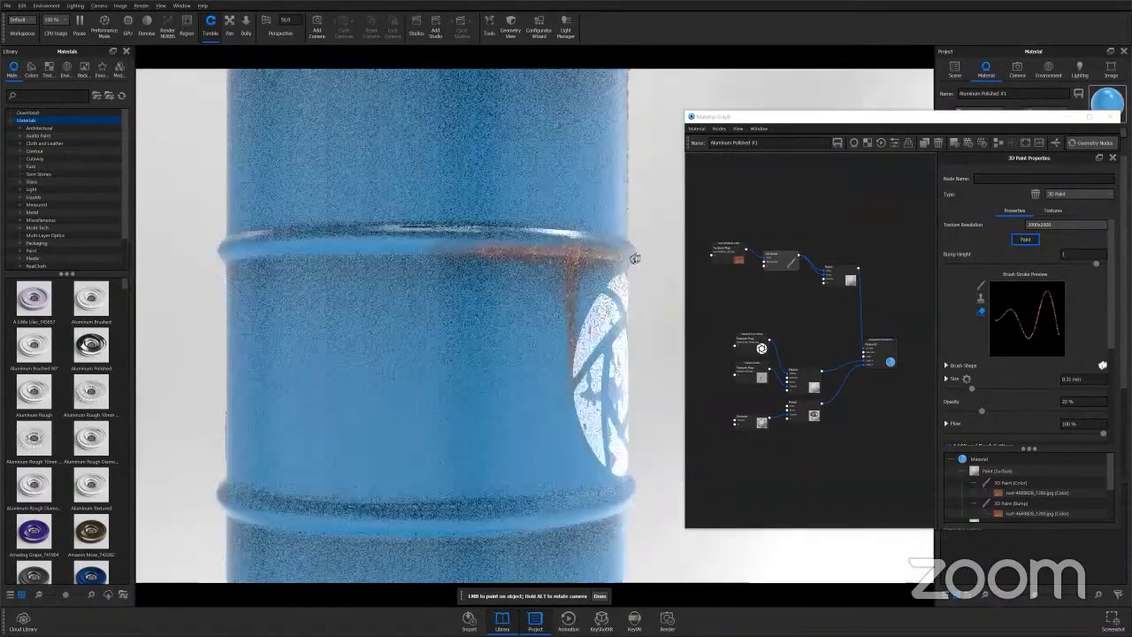
{"action": "scroll", "coordinate": [634, 258], "scroll_direction": "up", "scroll_amount": 5}
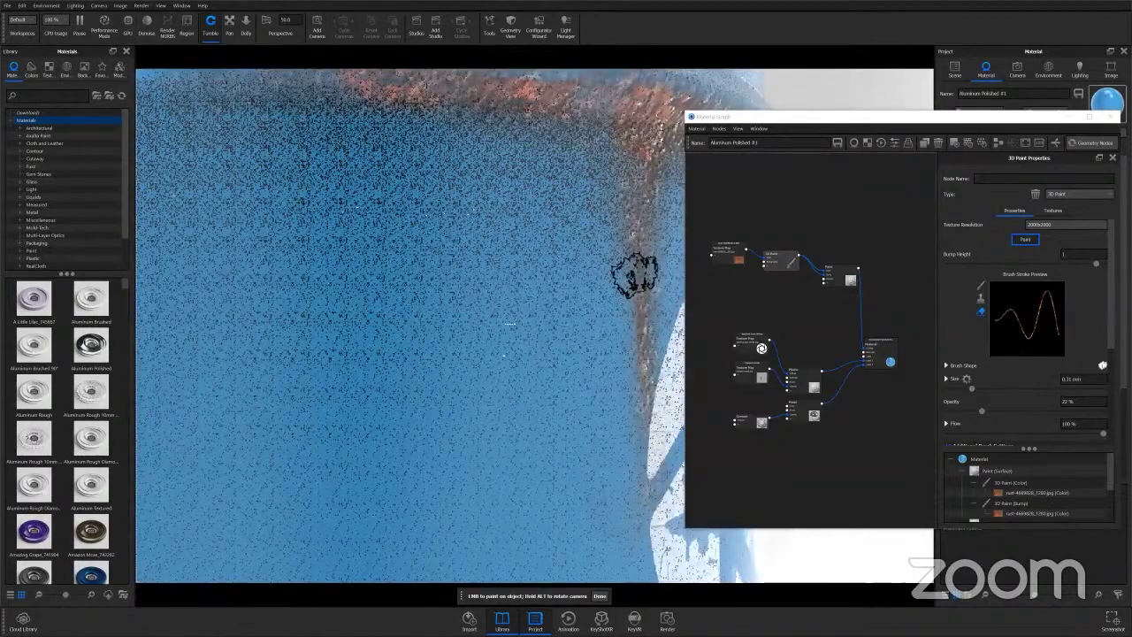
{"action": "scroll", "coordinate": [501, 337], "scroll_direction": "down", "scroll_amount": 6}
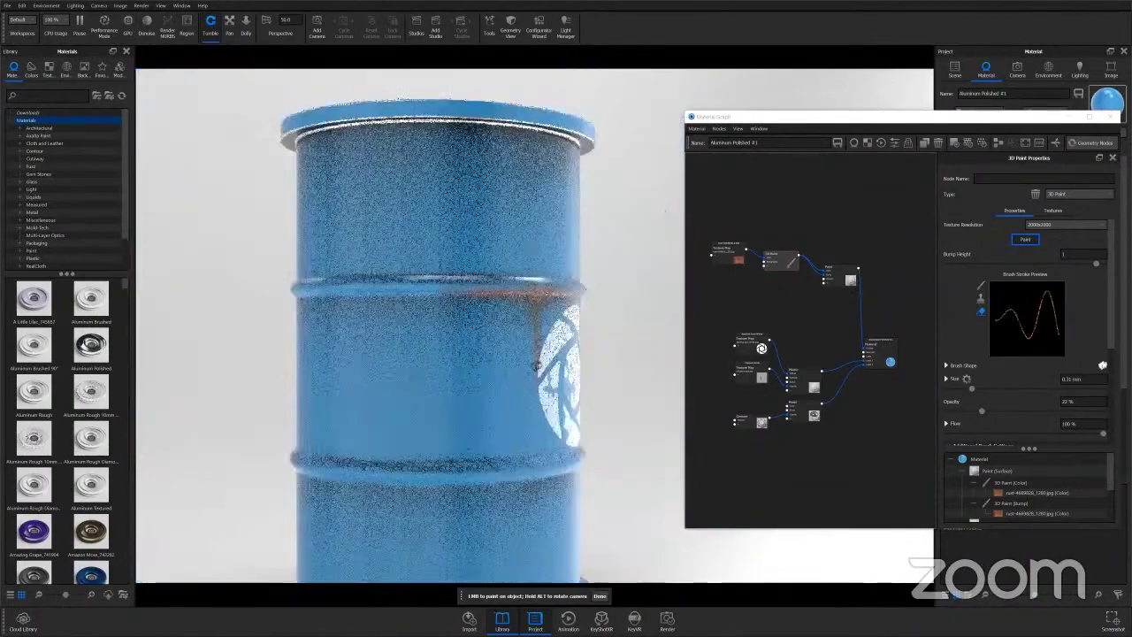
{"action": "left_click_drag", "start_coordinate": [536, 366], "coordinate": [491, 382], "text": "alt"}
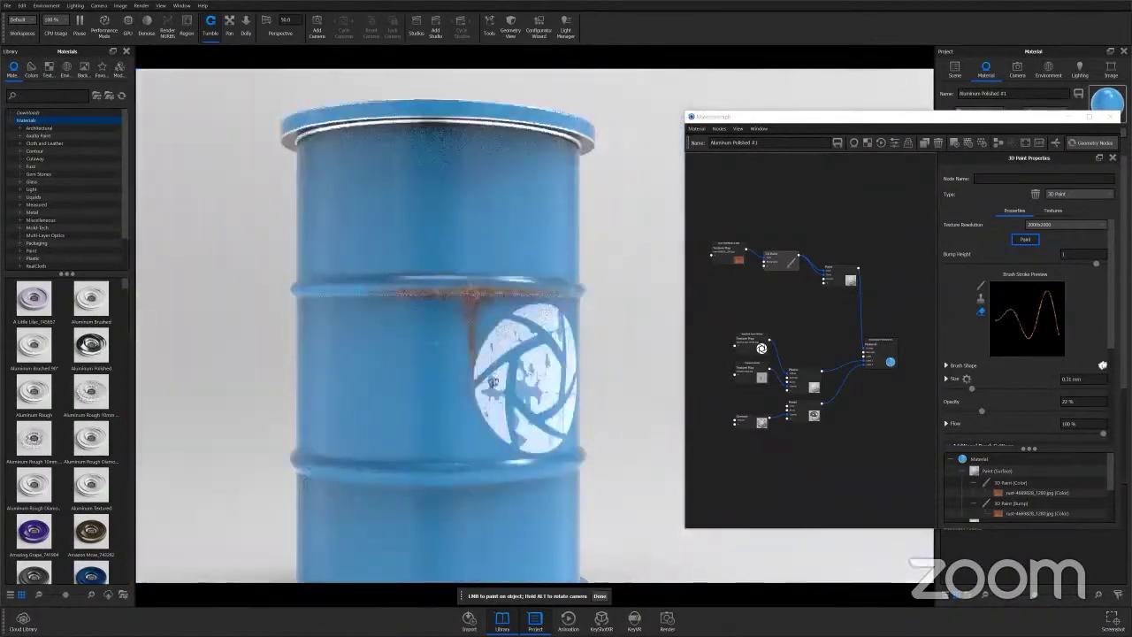
{"action": "scroll", "coordinate": [667, 295], "scroll_direction": "up", "scroll_amount": 3}
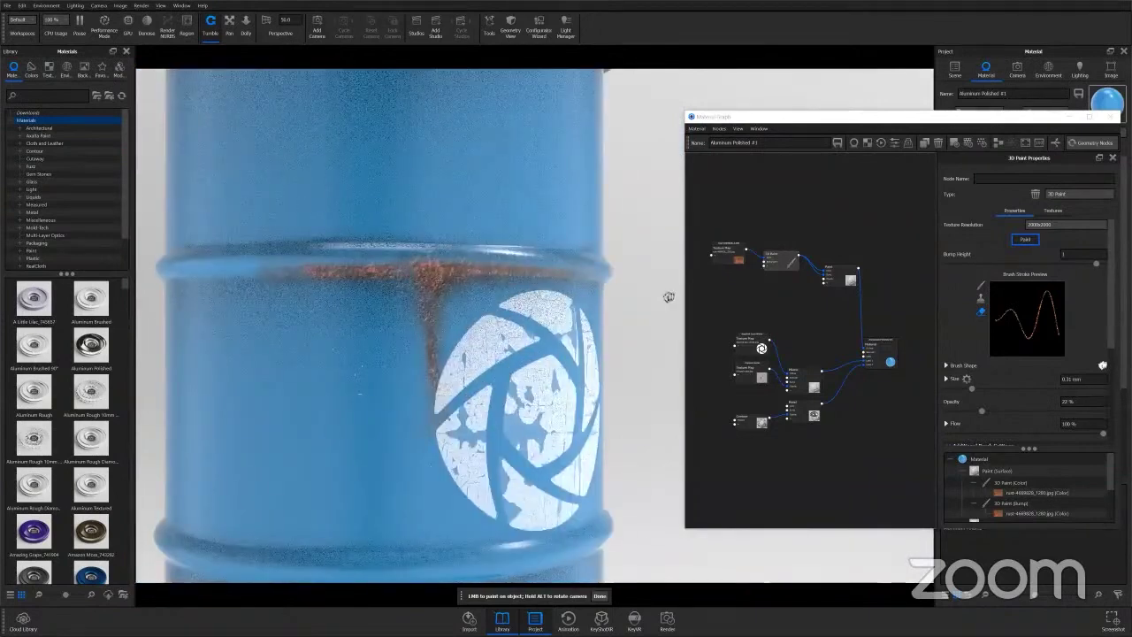
{"action": "left_click_drag", "start_coordinate": [793, 268], "coordinate": [738, 226]}
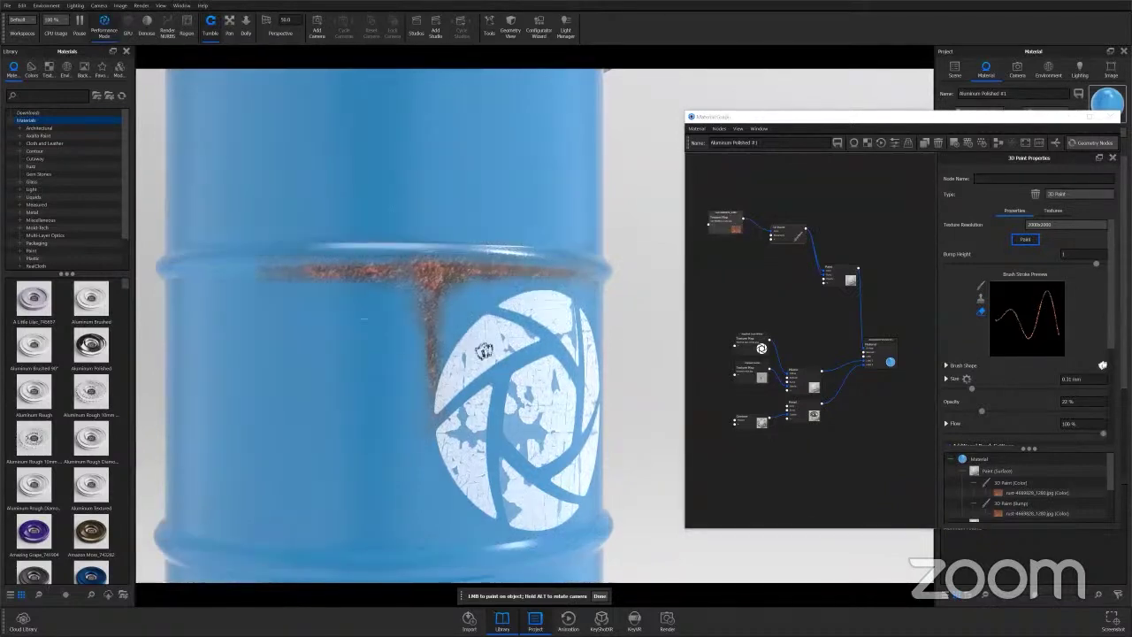
{"action": "scroll", "coordinate": [600, 382], "scroll_direction": "down", "scroll_amount": 5}
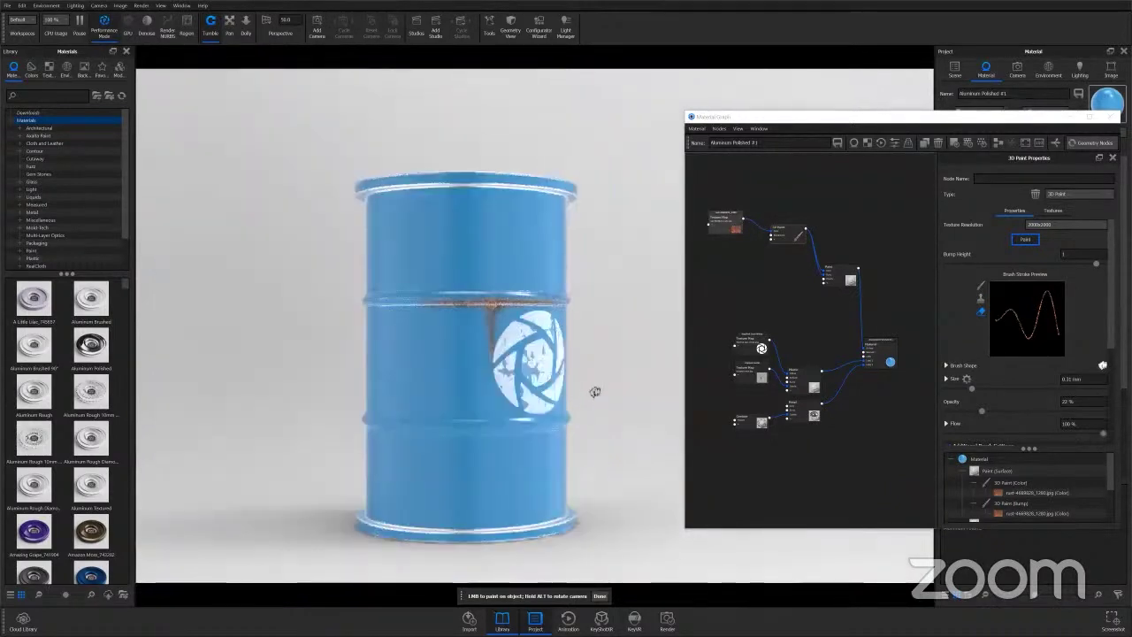
Preview a cyan layer background colour, then cancel to keep the barrel blue.
{"action": "left_click_drag", "start_coordinate": [596, 392], "coordinate": [505, 426], "text": "alt"}
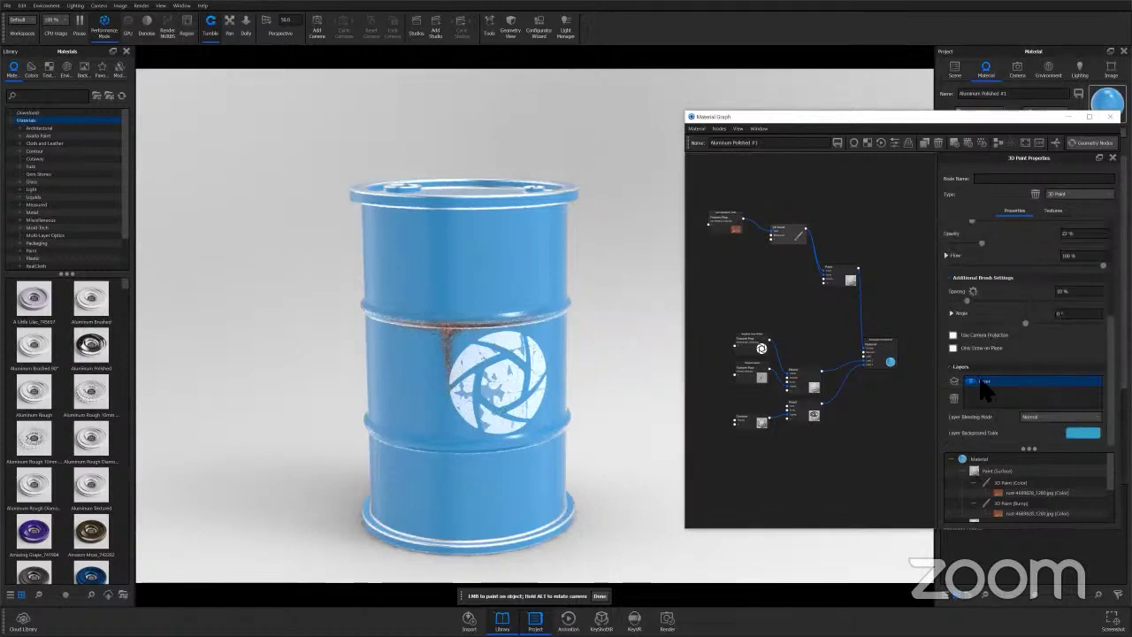
{"action": "left_click", "coordinate": [1083, 432]}
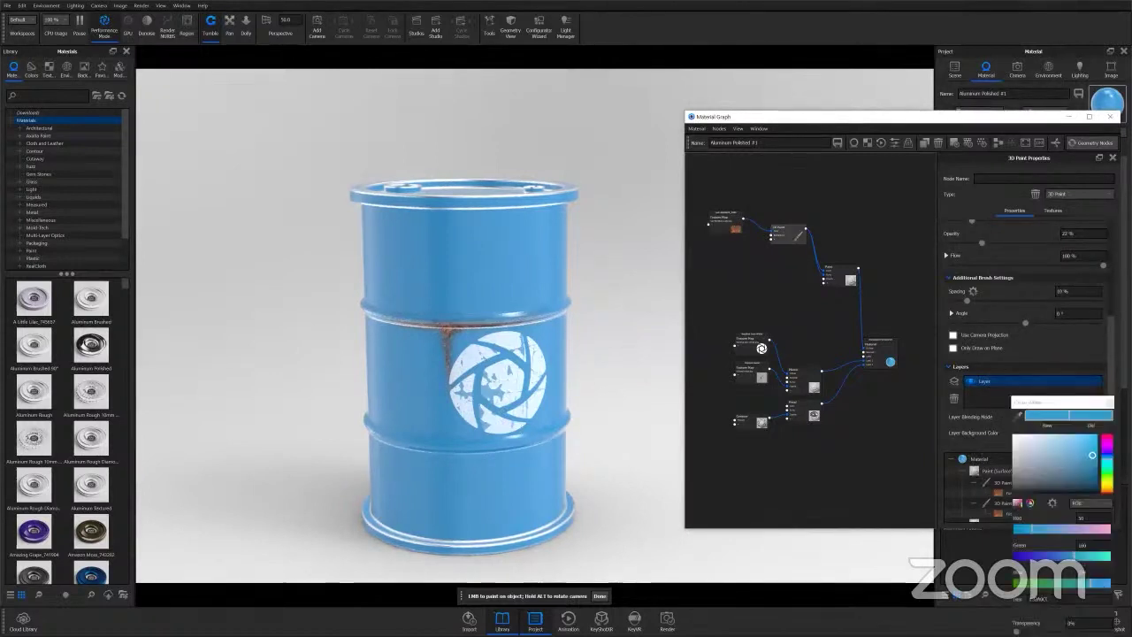
{"action": "left_click", "coordinate": [1070, 446]}
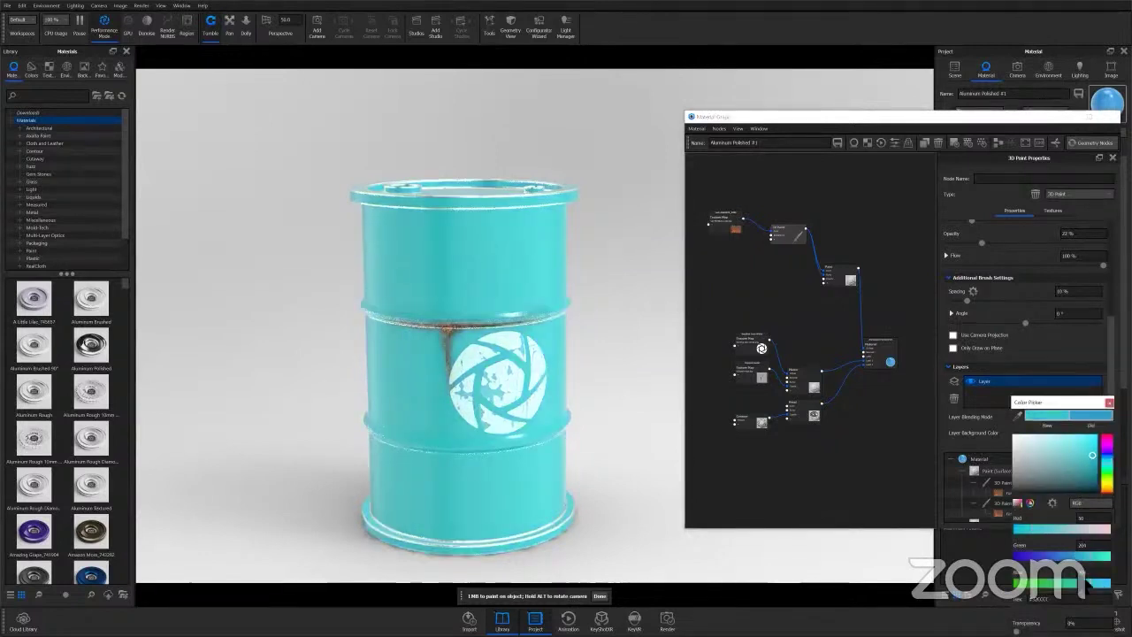
{"action": "left_click_drag", "start_coordinate": [1070, 403], "coordinate": [837, 315]}
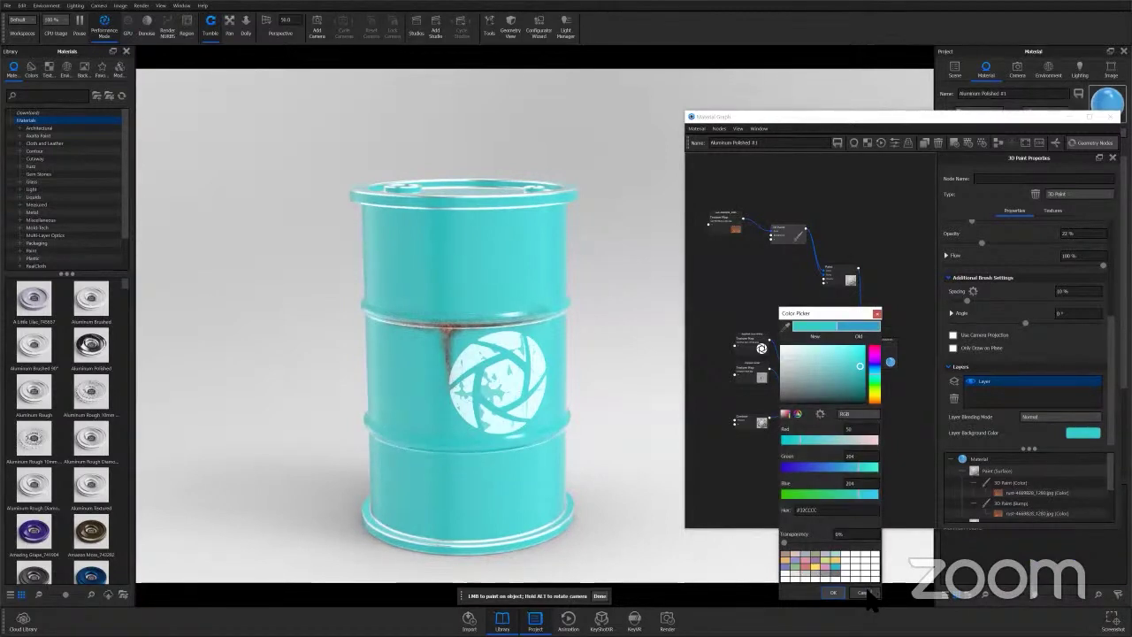
{"action": "left_click", "coordinate": [866, 592]}
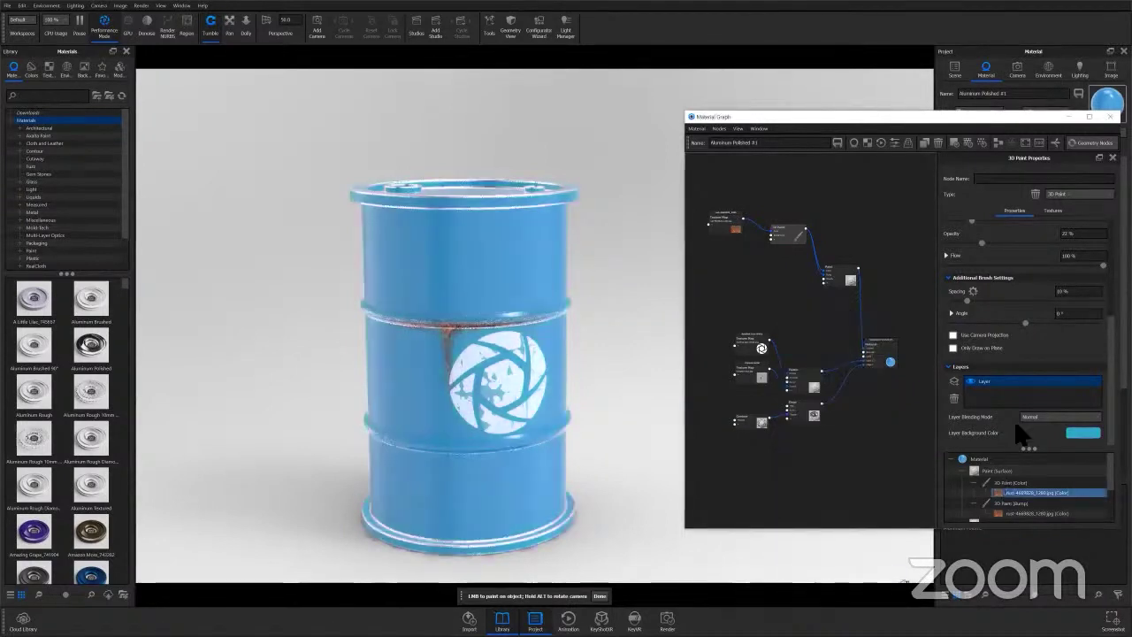
Add a new paint layer named Corrosion.
{"action": "left_click", "coordinate": [953, 381]}
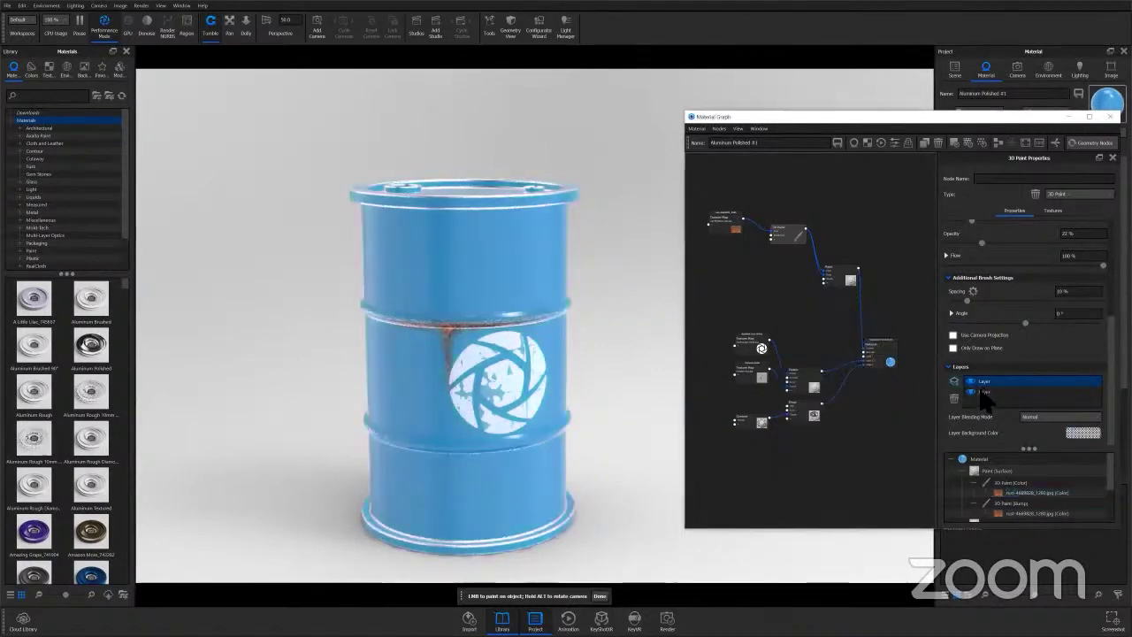
{"action": "double_click", "coordinate": [988, 383]}
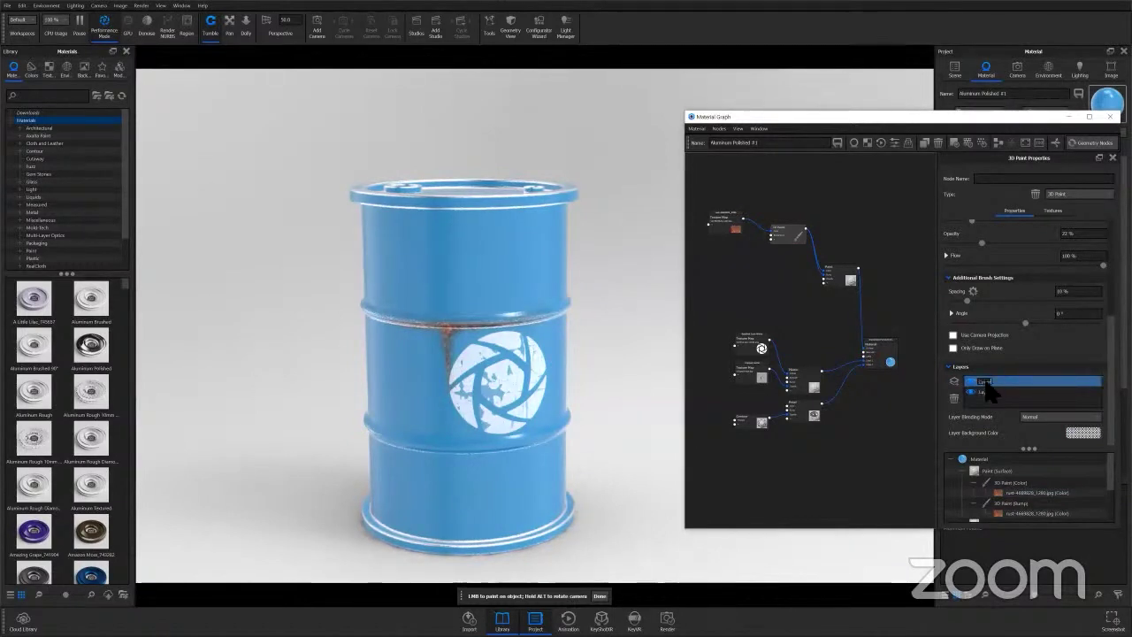
{"action": "type", "text": "Corrosion"}
{"action": "key", "text": "Return"}
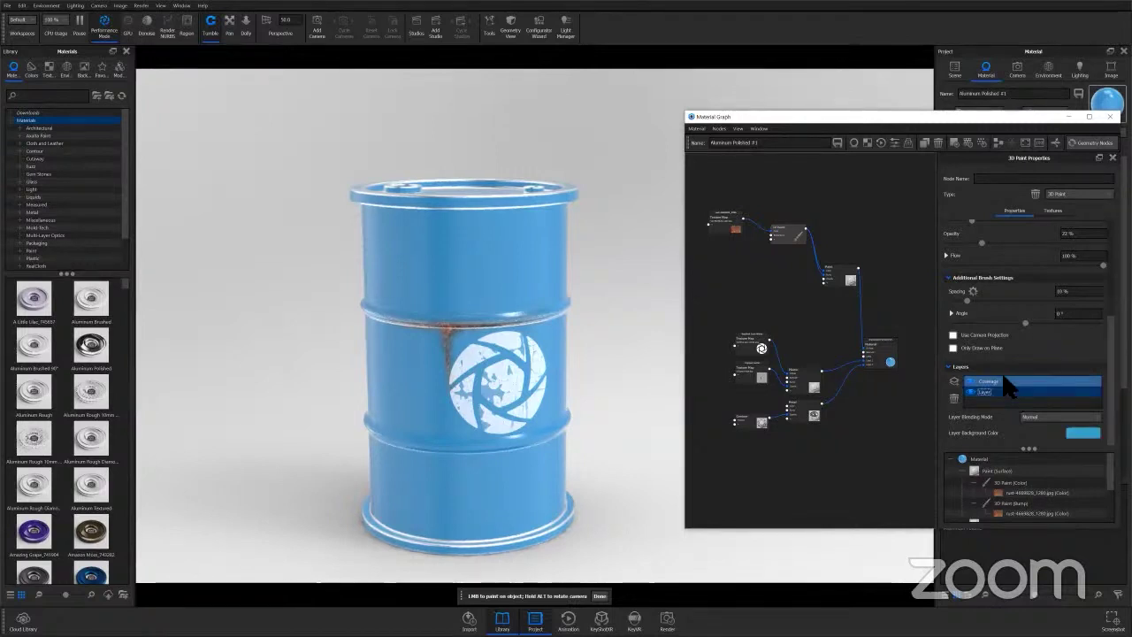
{"action": "scroll", "coordinate": [1008, 380], "scroll_direction": "up", "scroll_amount": 3}
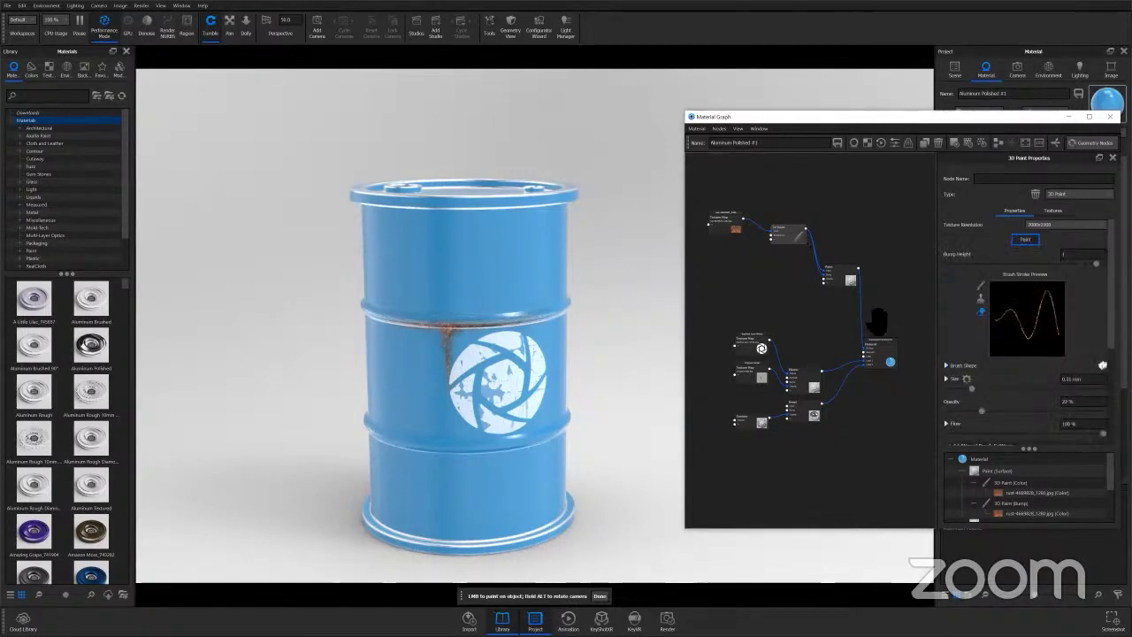
Raise the view angle, enlarge the rust stamp brush to size 4, and stamp the upper barrel.
{"action": "left_click", "coordinate": [1023, 240]}
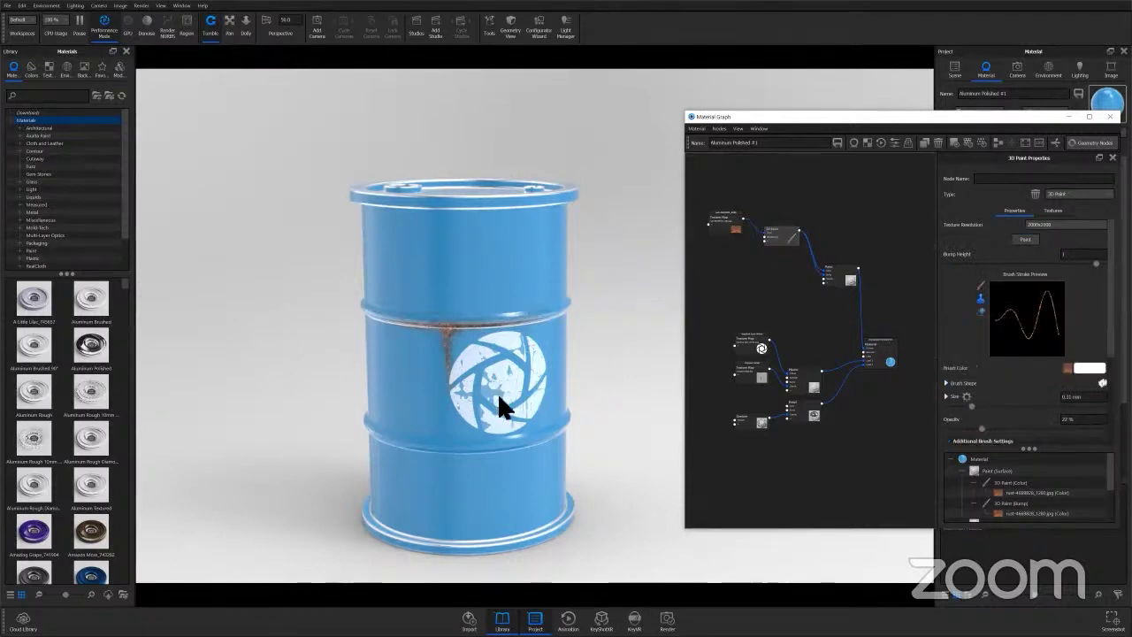
{"action": "scroll", "coordinate": [497, 393], "scroll_direction": "up", "scroll_amount": 3}
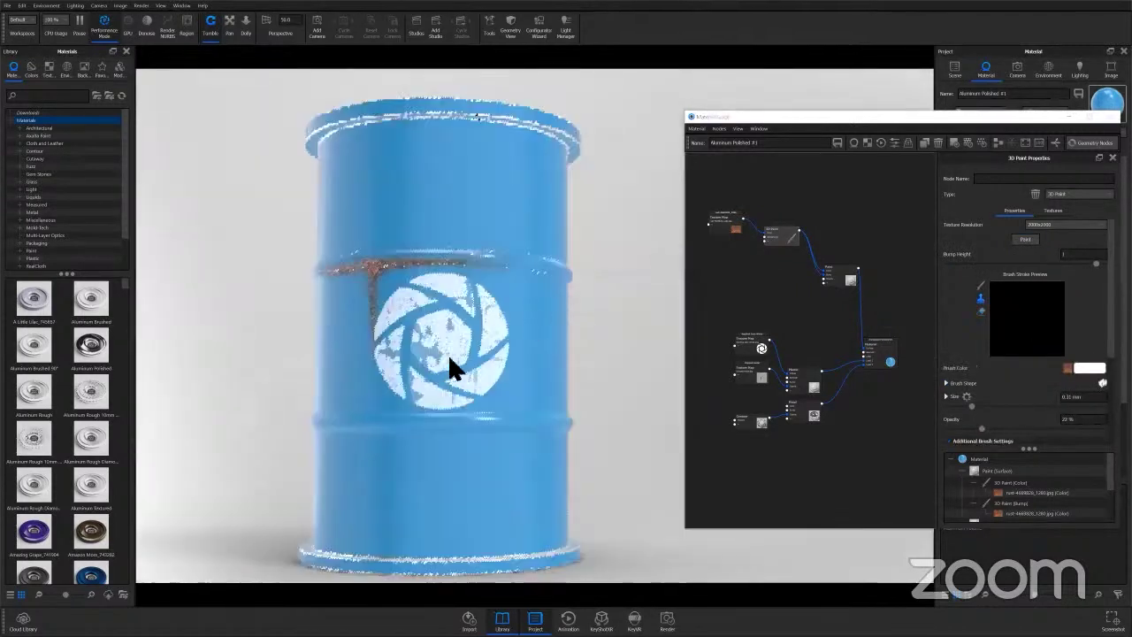
{"action": "left_click_drag", "start_coordinate": [449, 364], "coordinate": [495, 381]}
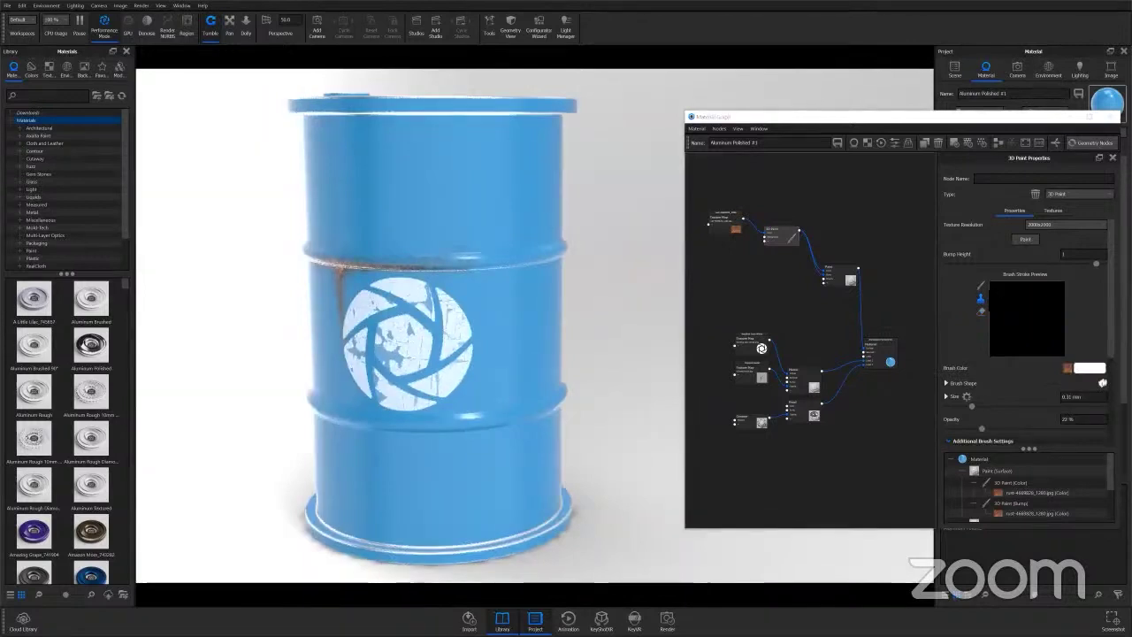
{"action": "left_click", "coordinate": [1025, 240]}
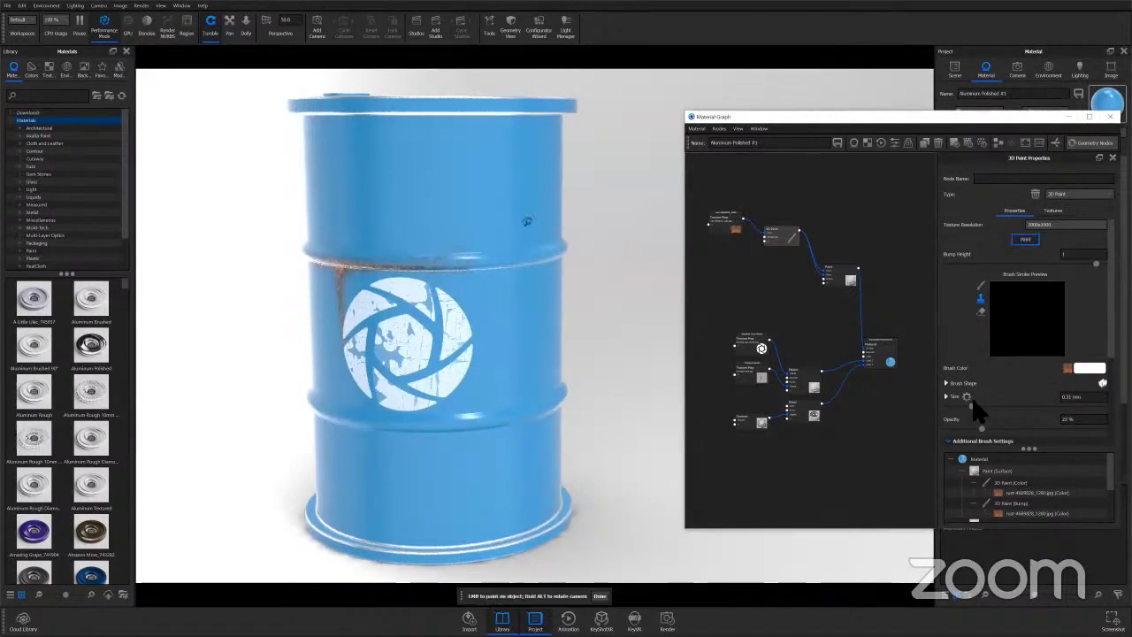
{"action": "left_click_drag", "start_coordinate": [1074, 405], "coordinate": [1088, 406]}
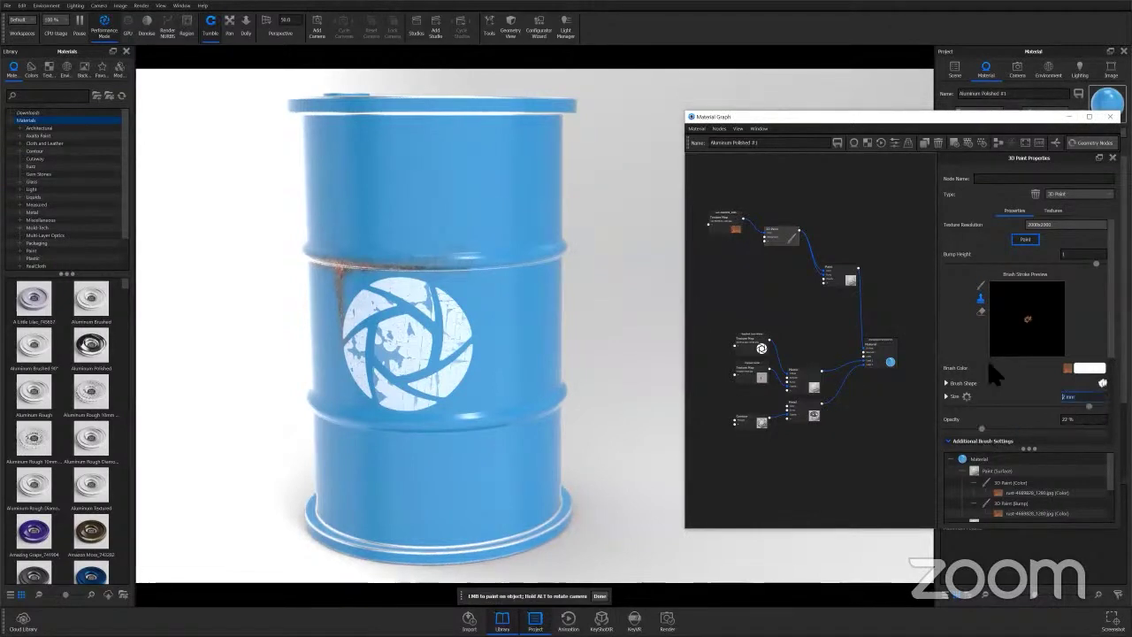
{"action": "type", "text": "4"}
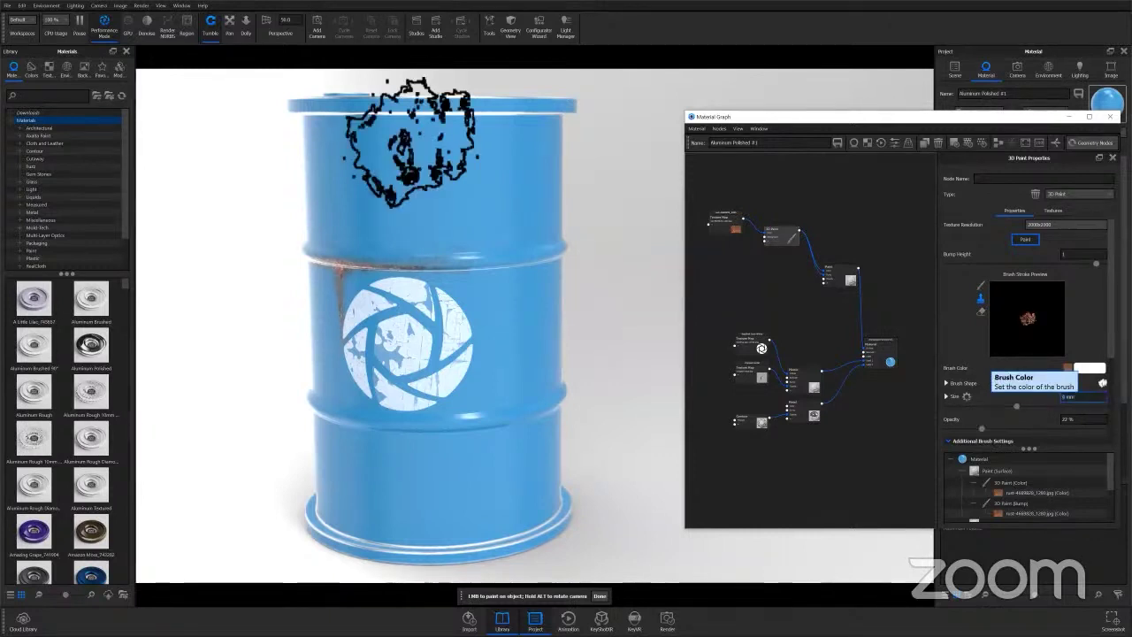
{"action": "left_click", "coordinate": [459, 167]}
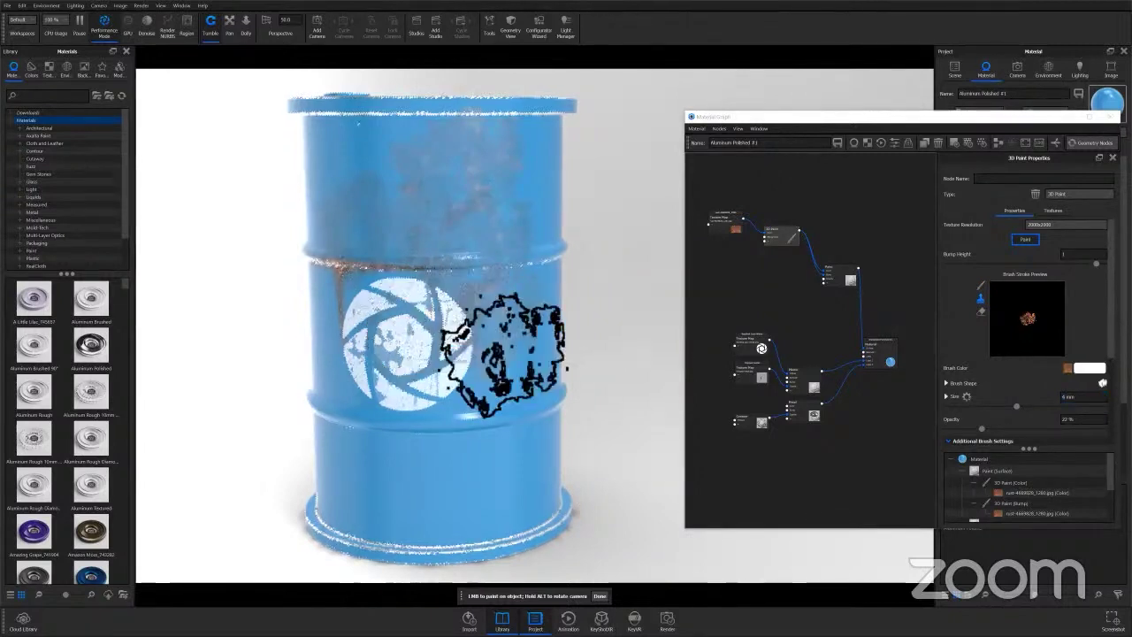
Work around the barrel and stamp more rust onto its side.
{"action": "scroll", "coordinate": [508, 416], "scroll_direction": "down", "scroll_amount": 3}
{"action": "left_click_drag", "start_coordinate": [506, 411], "coordinate": [480, 370], "text": "alt"}
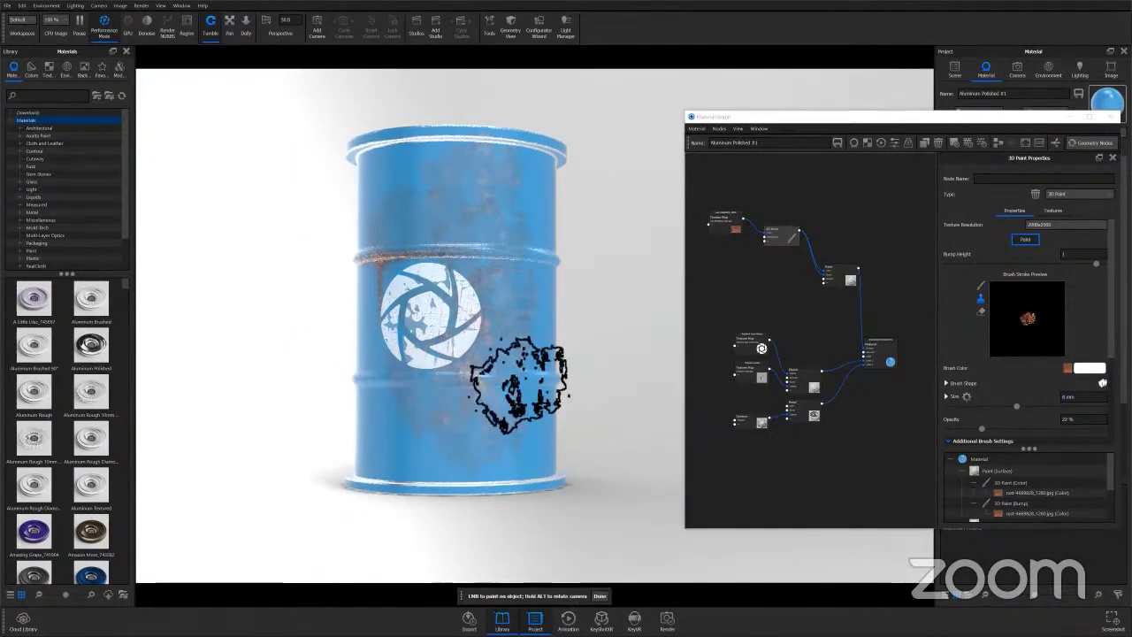
{"action": "left_click_drag", "start_coordinate": [518, 380], "coordinate": [478, 323], "text": "alt"}
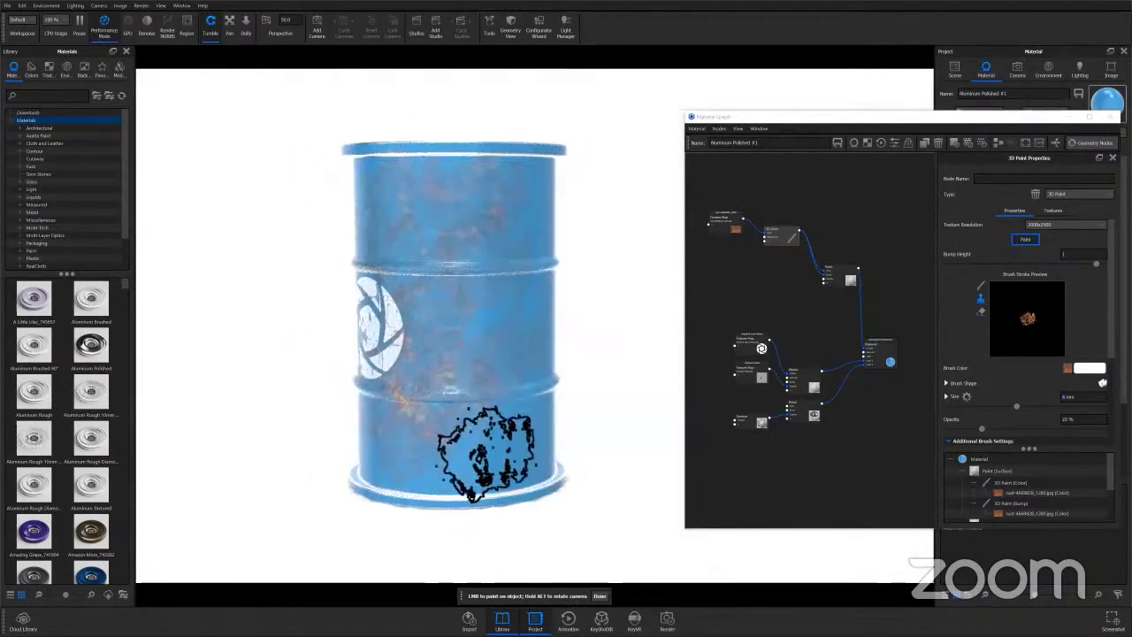
{"action": "left_click_drag", "start_coordinate": [467, 455], "coordinate": [356, 294], "text": "alt"}
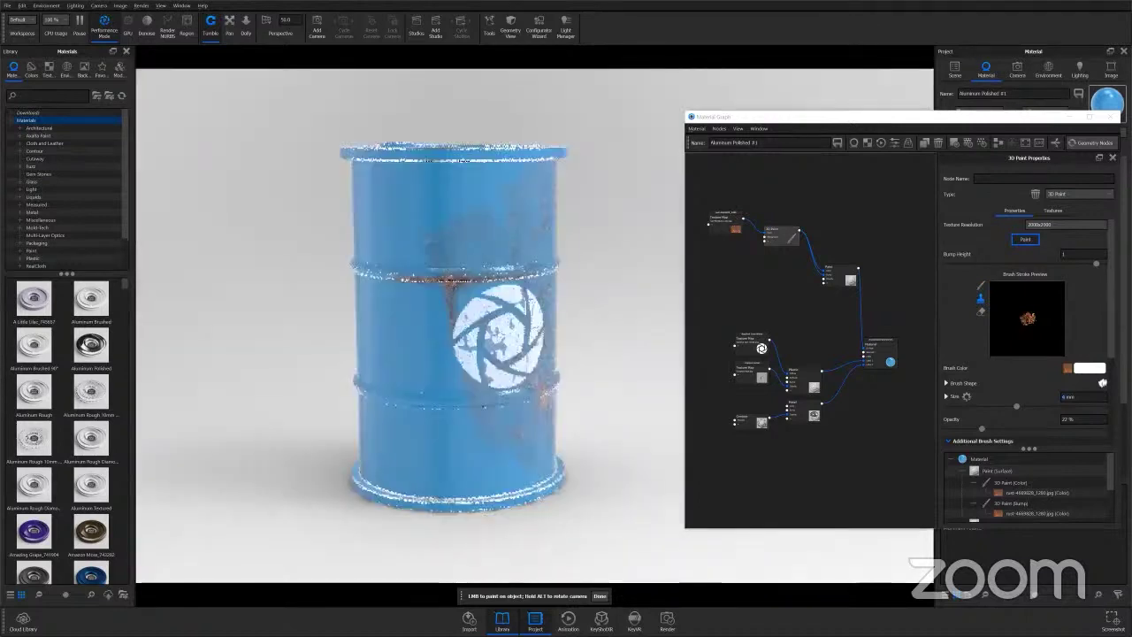
{"action": "left_click_drag", "start_coordinate": [491, 466], "coordinate": [496, 464], "text": "alt"}
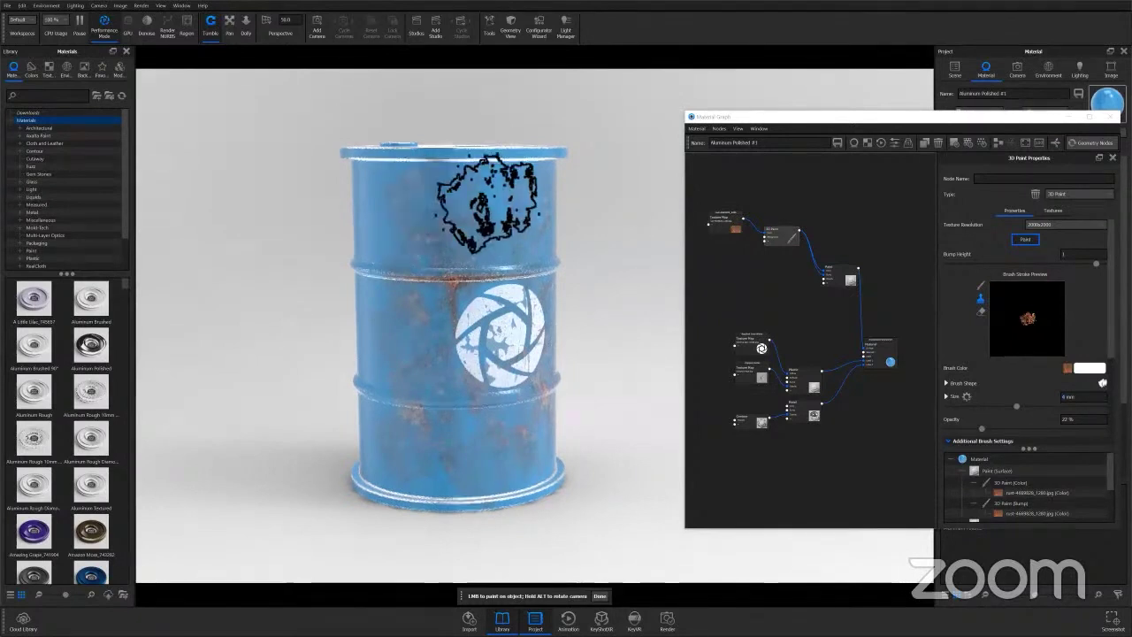
{"action": "left_click_drag", "start_coordinate": [431, 199], "coordinate": [546, 281], "text": "alt"}
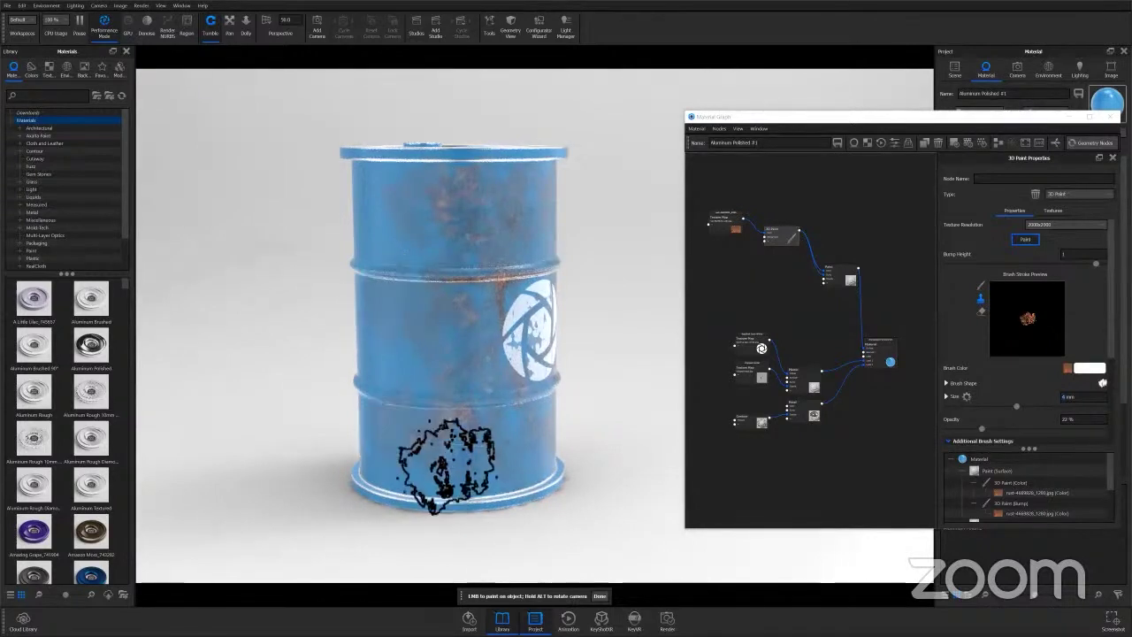
{"action": "left_click_drag", "start_coordinate": [442, 451], "coordinate": [530, 313]}
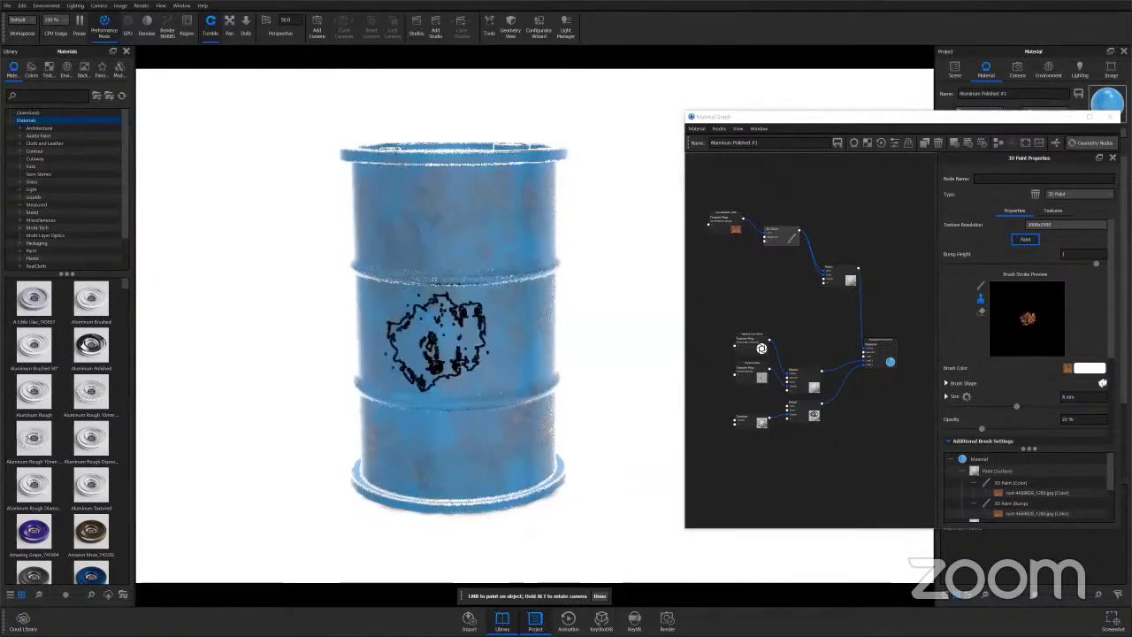
{"action": "left_click", "coordinate": [508, 371]}
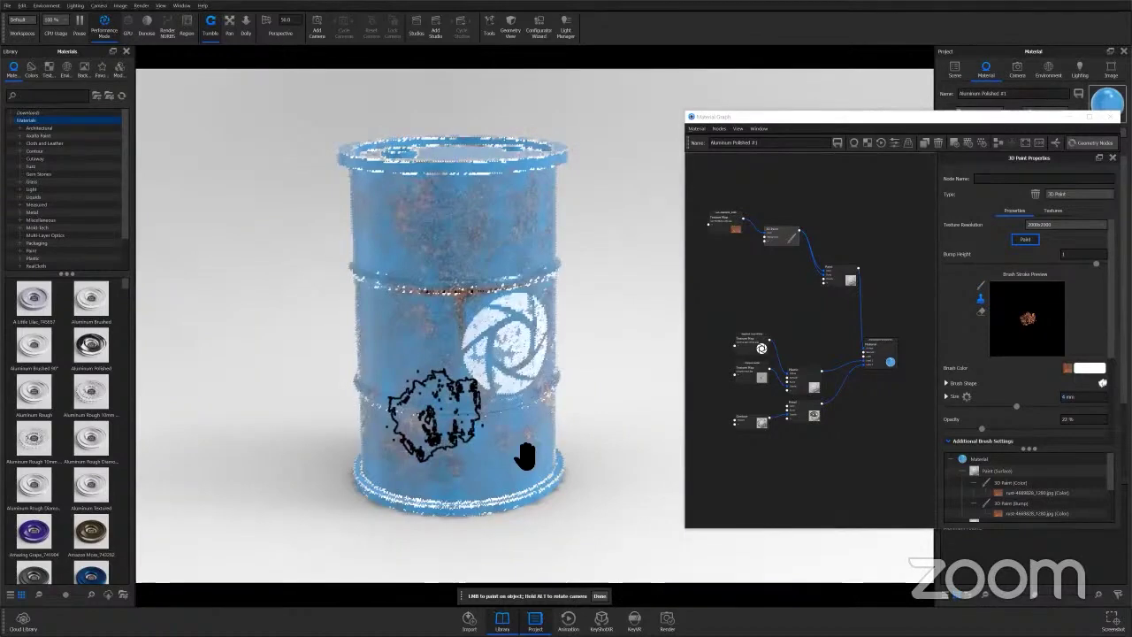
{"action": "left_click_drag", "start_coordinate": [518, 455], "coordinate": [460, 455], "text": "alt"}
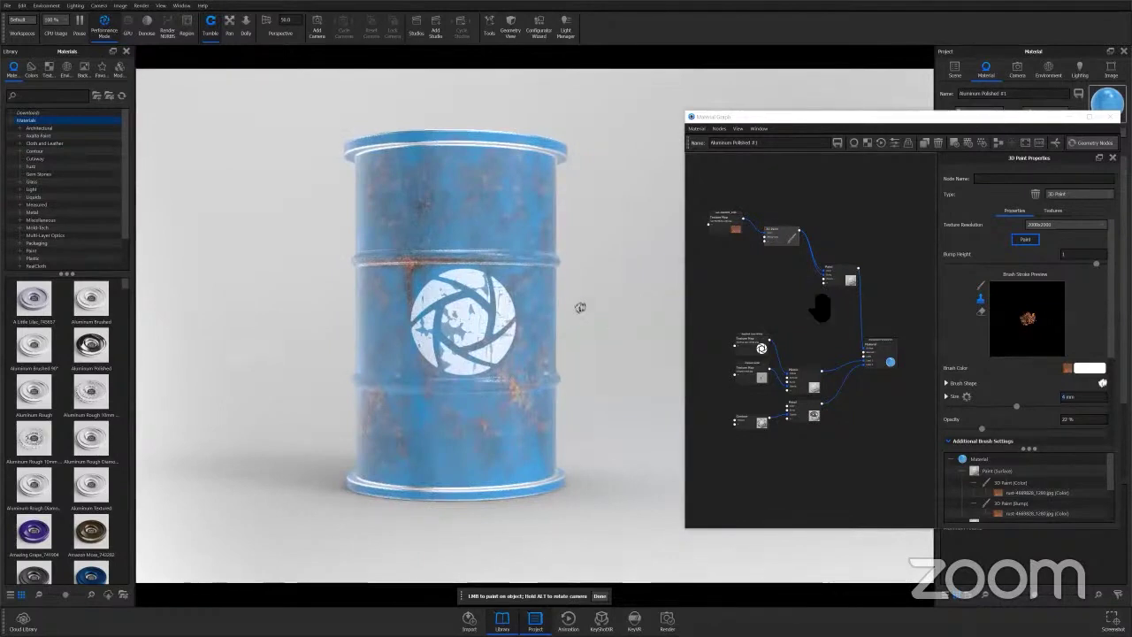
Switch to the eraser at 1.431 mm and 17.4% opacity, and erase rust near the barrel top.
{"action": "left_click", "coordinate": [981, 311]}
{"action": "left_click", "coordinate": [973, 388]}
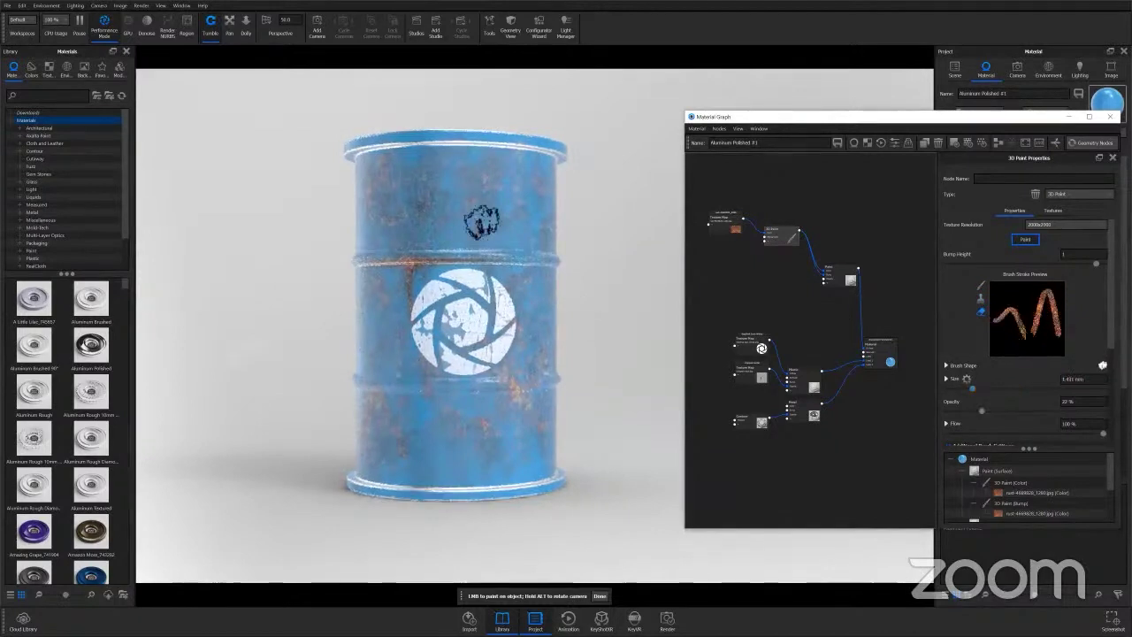
{"action": "left_click", "coordinate": [979, 412]}
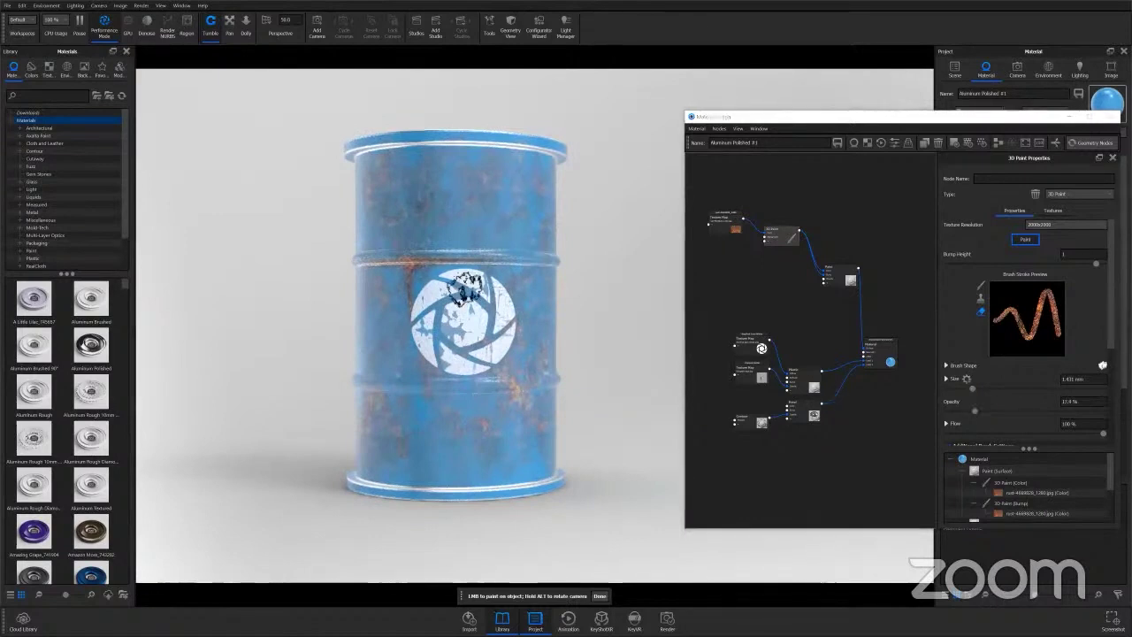
{"action": "left_click", "coordinate": [409, 180]}
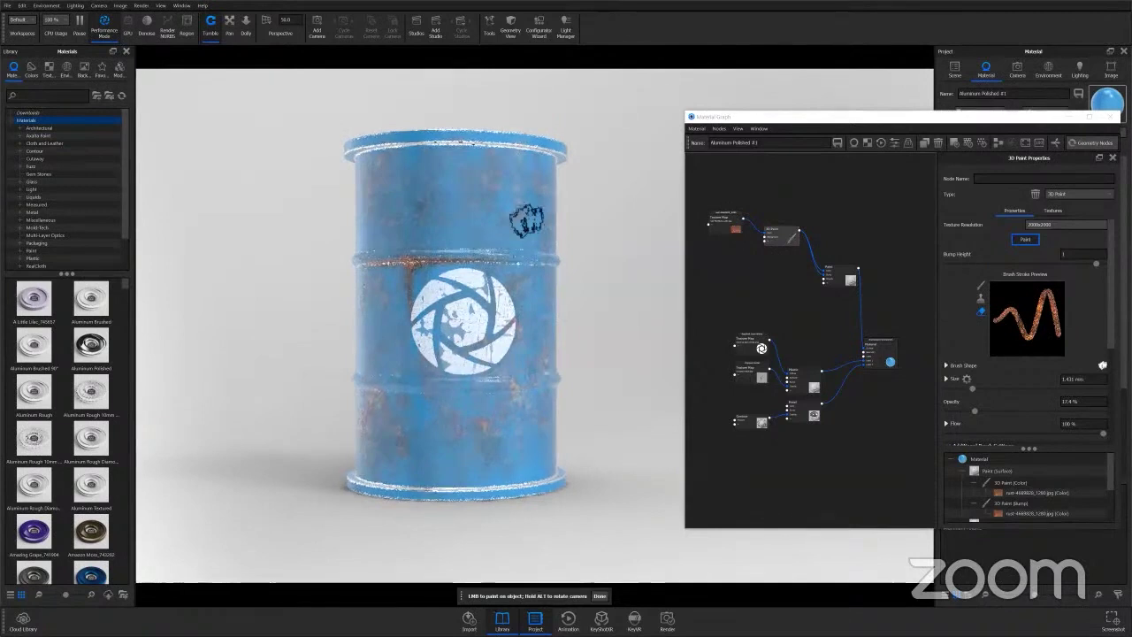
{"action": "left_click", "coordinate": [489, 248]}
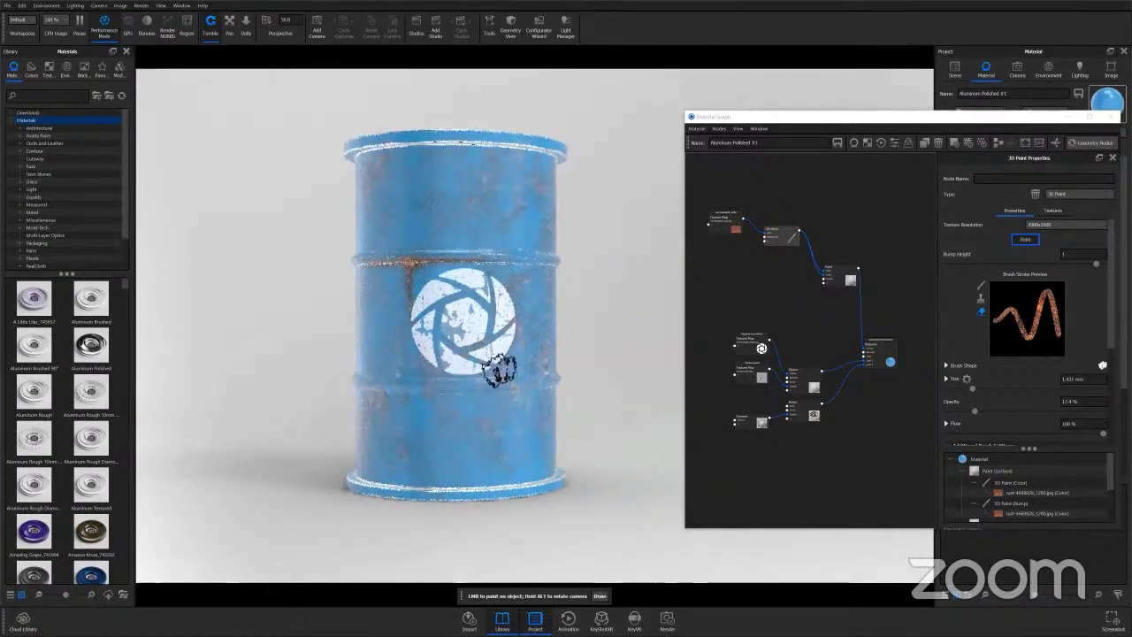
Inspect the remaining rust streak from several angles and nudge the 3D Paint node.
{"action": "left_click_drag", "start_coordinate": [518, 412], "coordinate": [400, 378], "text": "alt"}
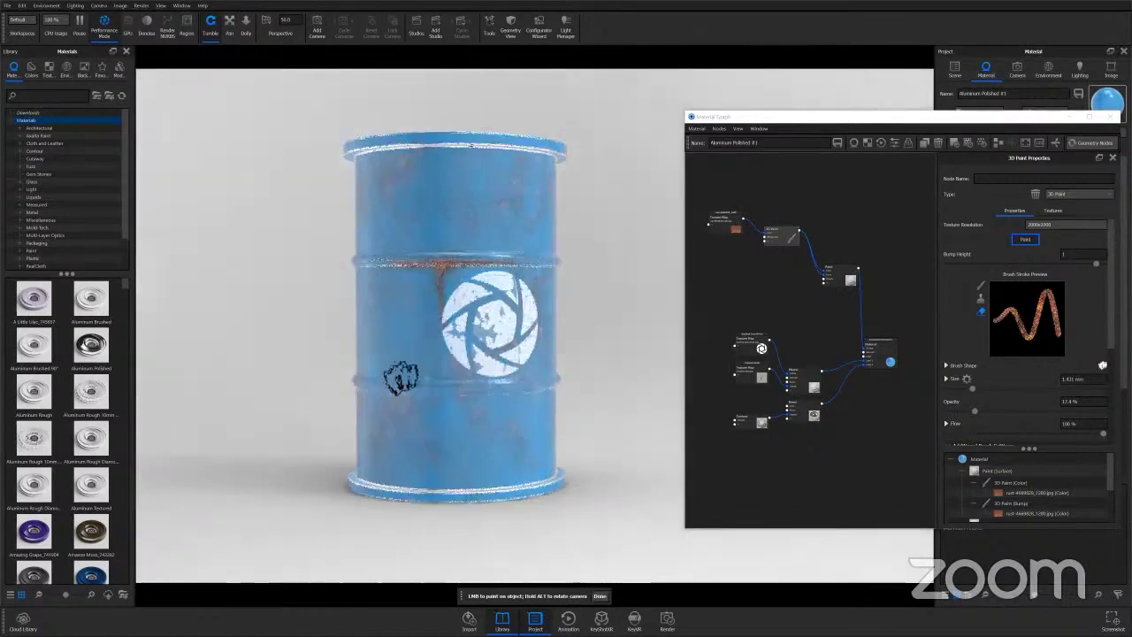
{"action": "left_click_drag", "start_coordinate": [382, 302], "coordinate": [397, 189], "text": "alt"}
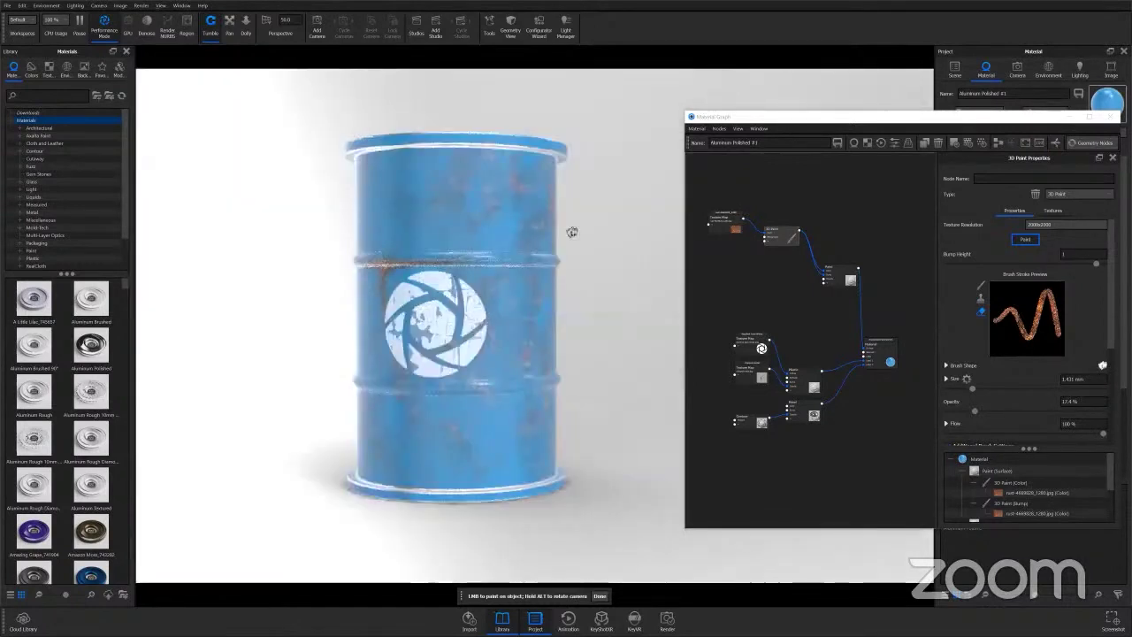
{"action": "left_click_drag", "start_coordinate": [416, 232], "coordinate": [569, 232], "text": "alt"}
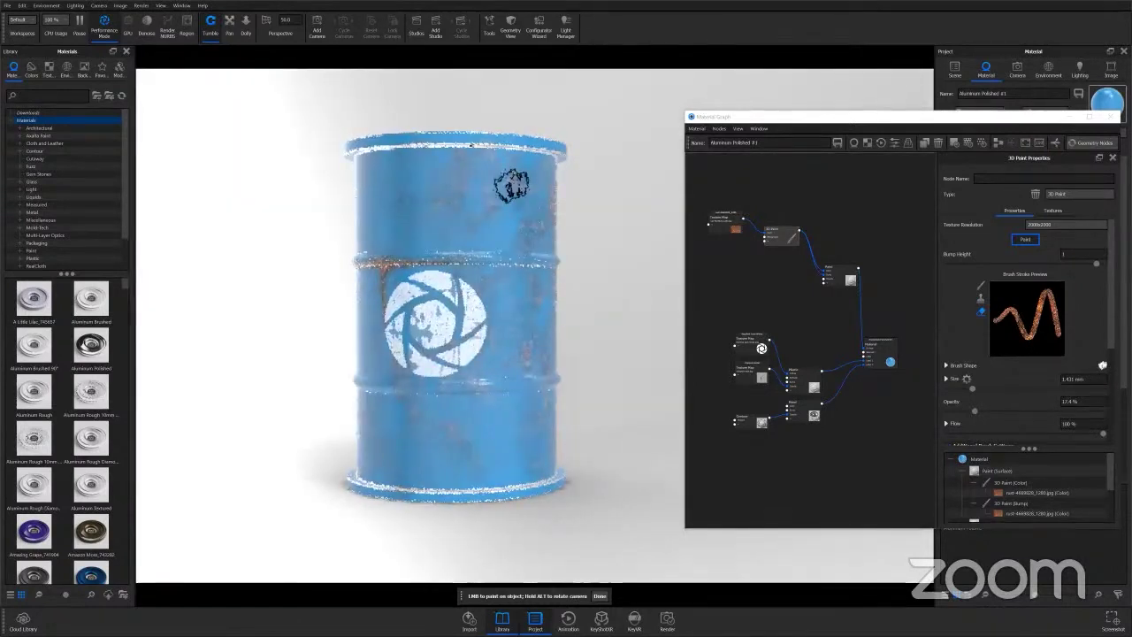
{"action": "left_click_drag", "start_coordinate": [531, 182], "coordinate": [581, 399], "text": "alt"}
{"action": "mouse_move", "coordinate": [786, 236]}
{"action": "left_mouse_down"}
{"action": "mouse_move", "coordinate": [789, 224]}
{"action": "mouse_move", "coordinate": [728, 214]}
{"action": "left_mouse_up"}
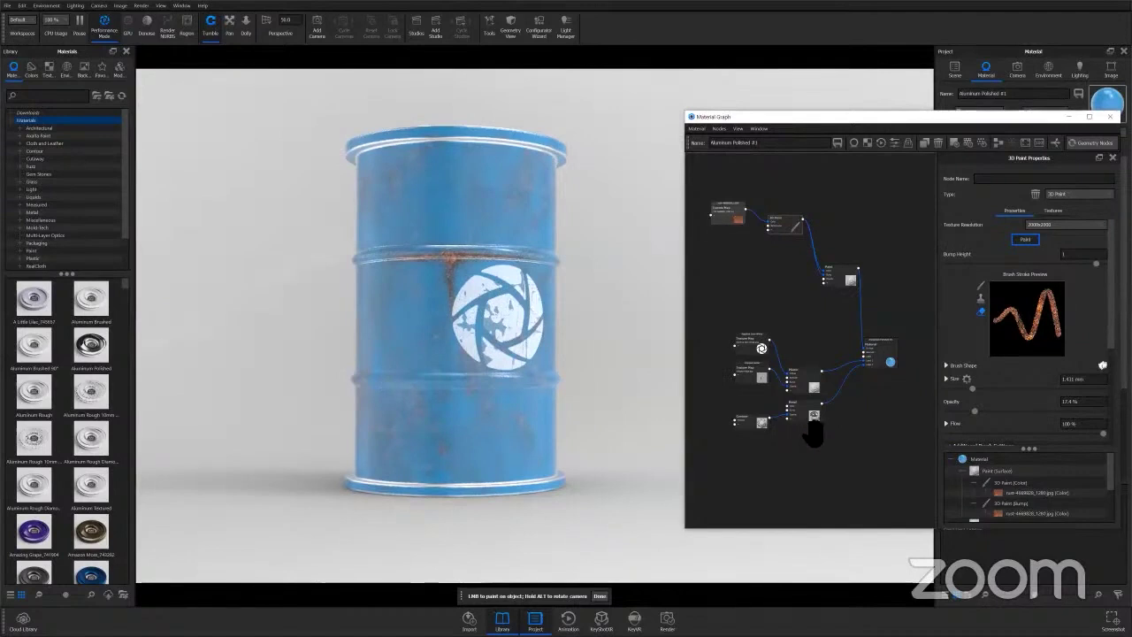
Move the lower node group down and add a Metal node wired into the Material node.
{"action": "left_click_drag", "start_coordinate": [820, 466], "coordinate": [731, 330]}
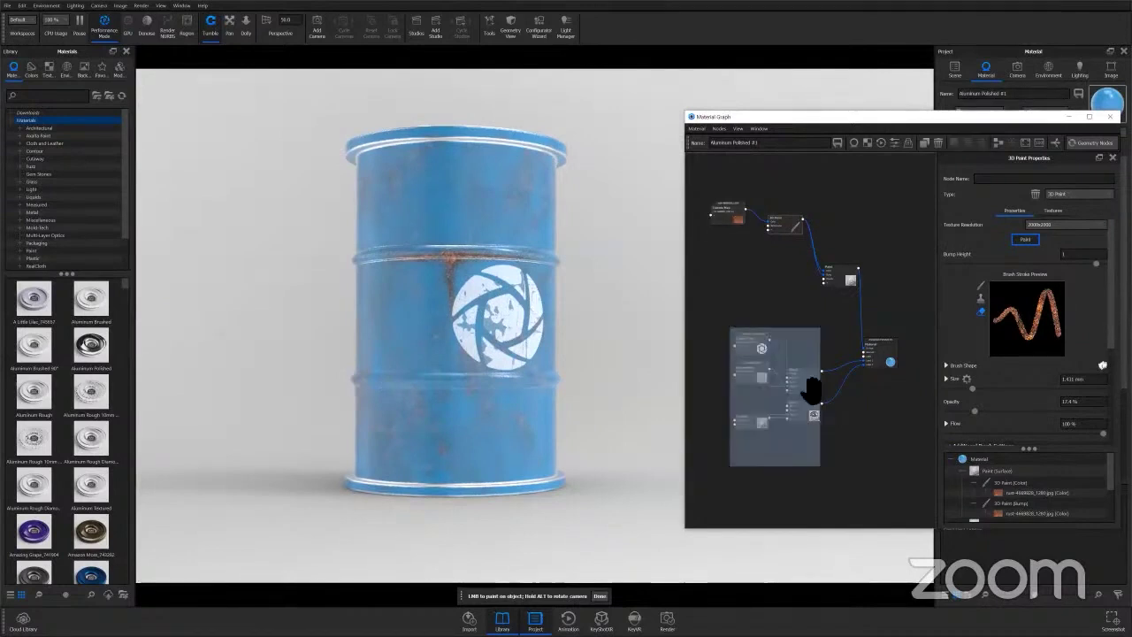
{"action": "left_click_drag", "start_coordinate": [808, 385], "coordinate": [831, 580]}
{"action": "left_click_drag", "start_coordinate": [783, 523], "coordinate": [806, 591]}
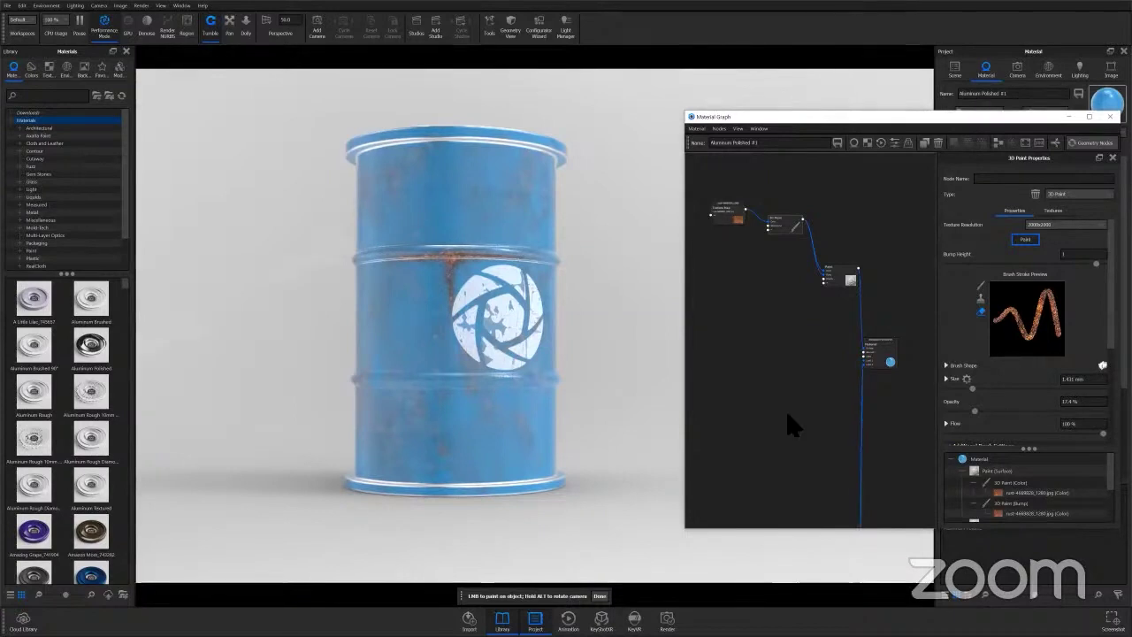
{"action": "right_click", "coordinate": [772, 430]}
{"action": "mouse_move", "coordinate": [847, 491]}
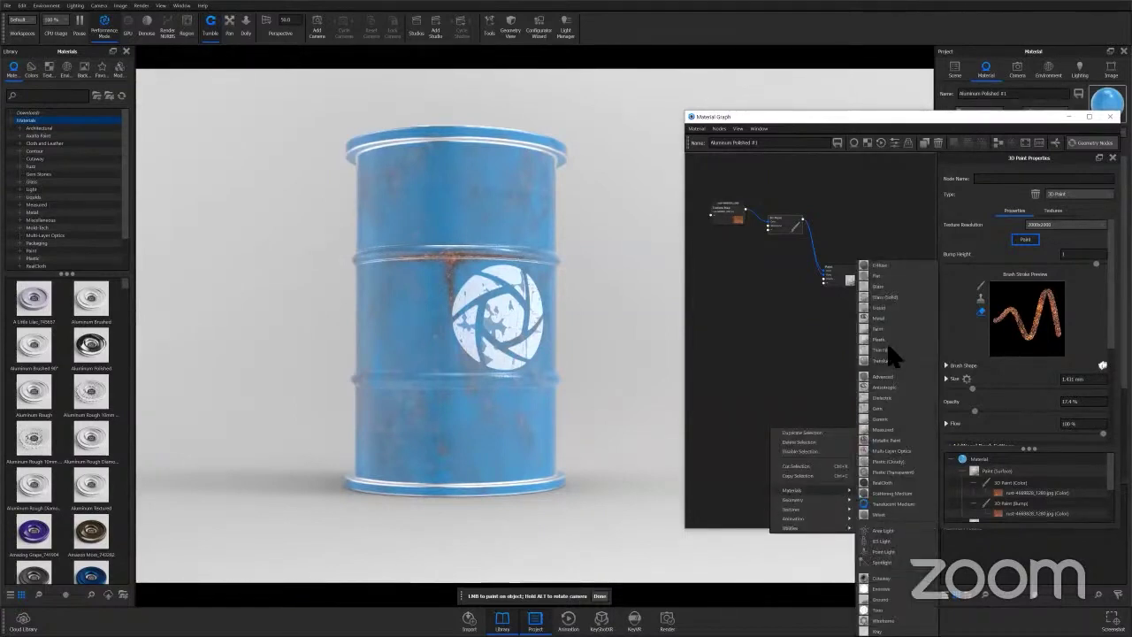
{"action": "left_click", "coordinate": [888, 317]}
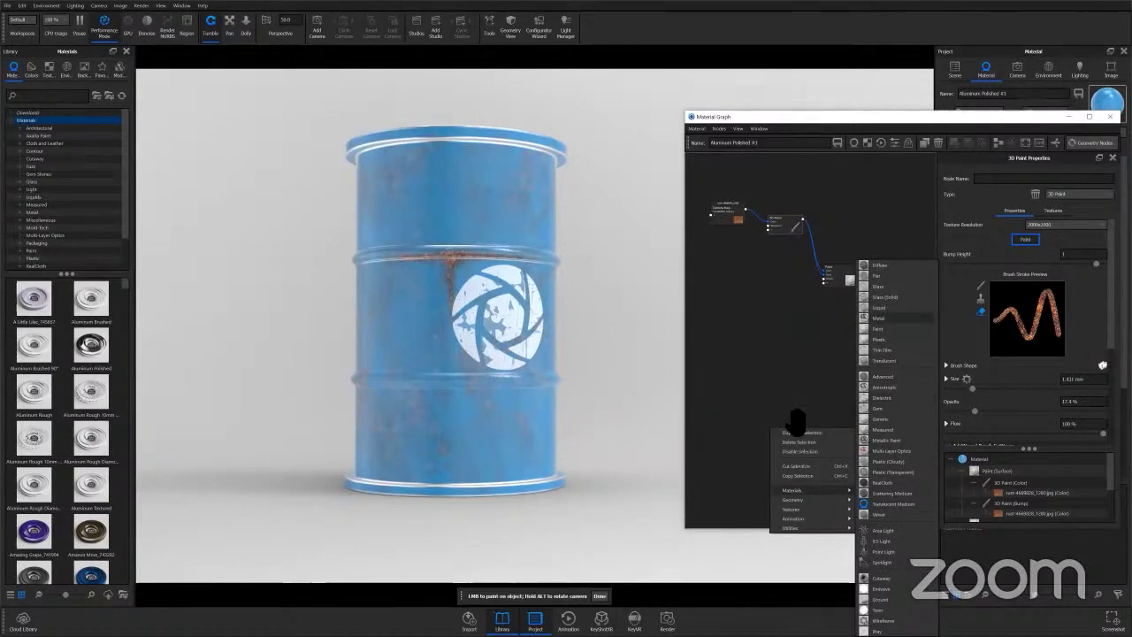
{"action": "left_click_drag", "start_coordinate": [800, 380], "coordinate": [824, 407]}
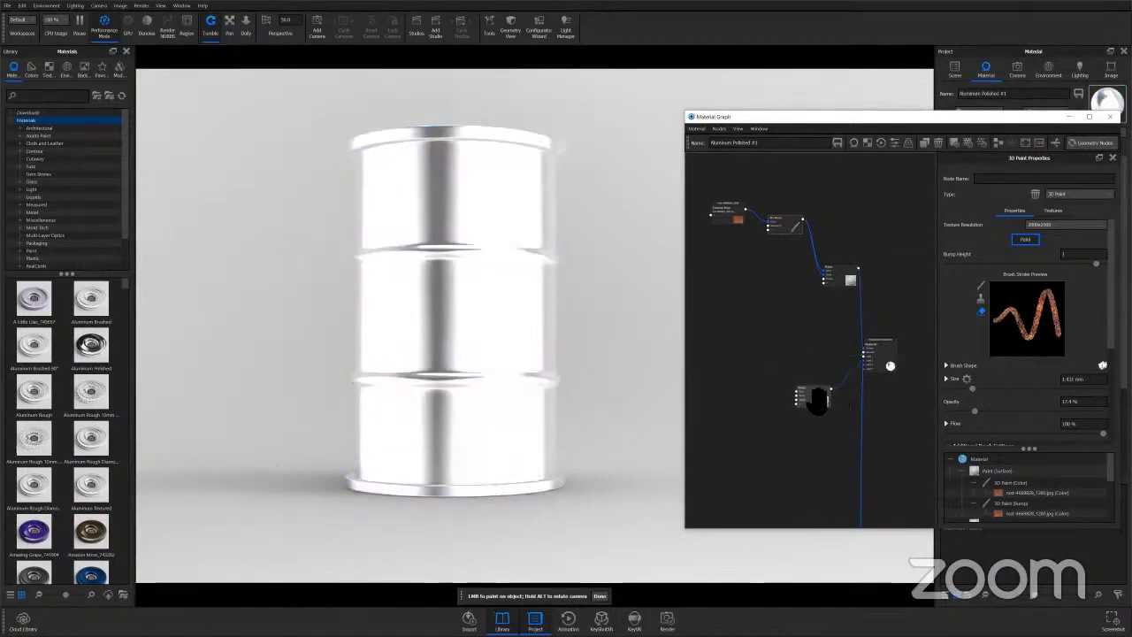
{"action": "left_click_drag", "start_coordinate": [817, 401], "coordinate": [812, 394]}
{"action": "left_click_drag", "start_coordinate": [821, 395], "coordinate": [826, 397]}
Duplicate the 3D Paint node, wire the copy into the lower node, and exit painting mode.
{"action": "right_click", "coordinate": [745, 495]}
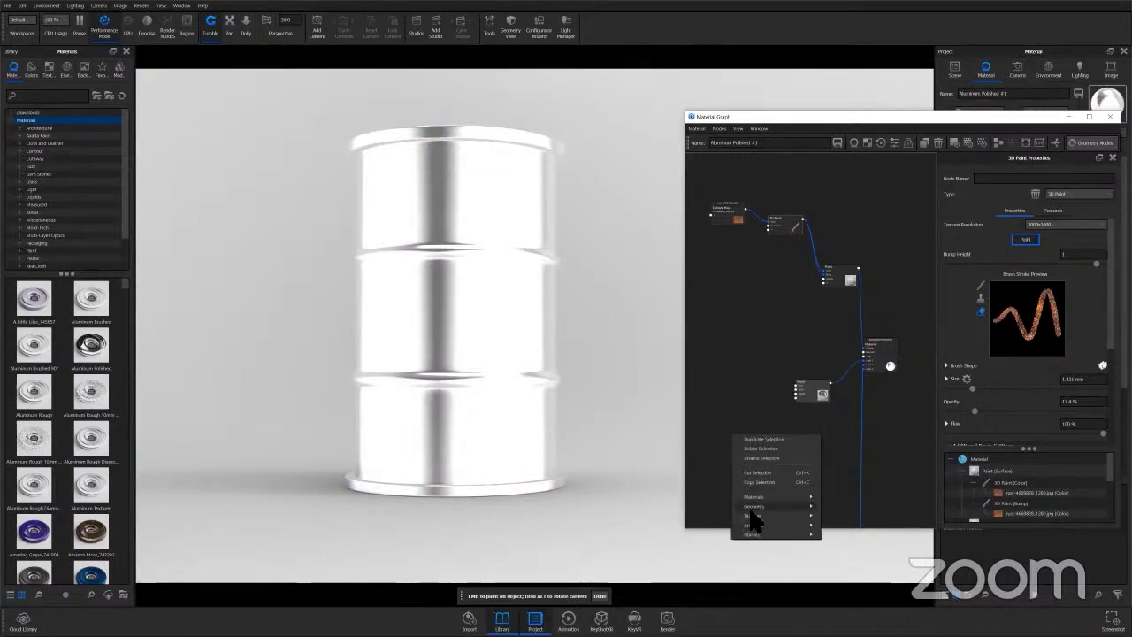
{"action": "mouse_move", "coordinate": [752, 499]}
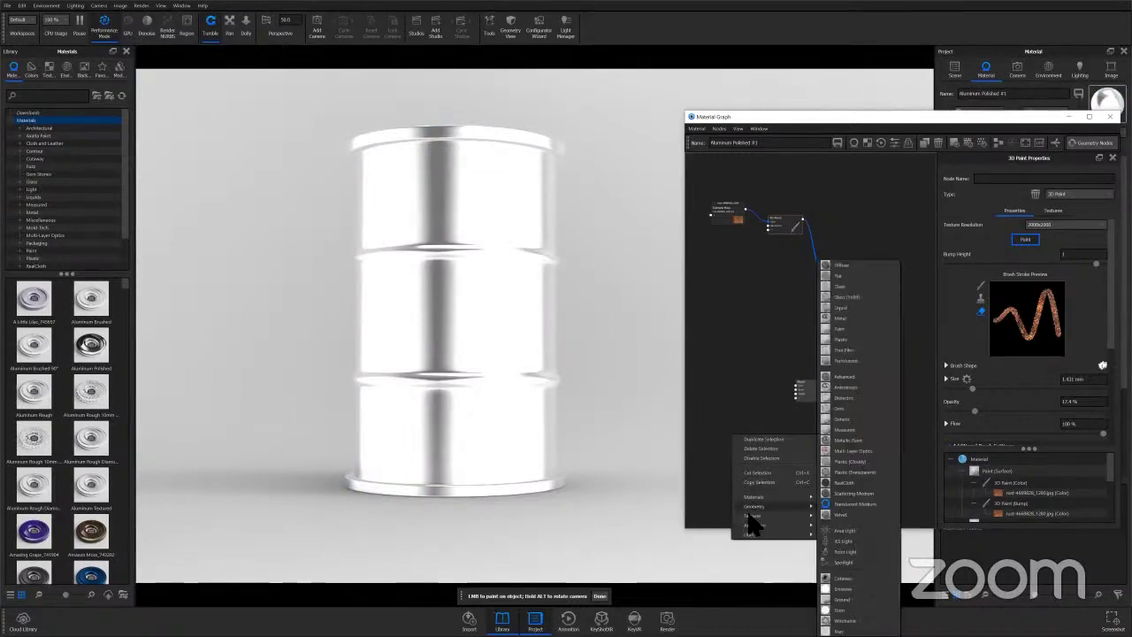
{"action": "left_click", "coordinate": [766, 439]}
{"action": "mouse_move", "coordinate": [762, 442]}
{"action": "left_mouse_down"}
{"action": "mouse_move", "coordinate": [750, 415]}
{"action": "mouse_move", "coordinate": [794, 384]}
{"action": "left_mouse_up"}
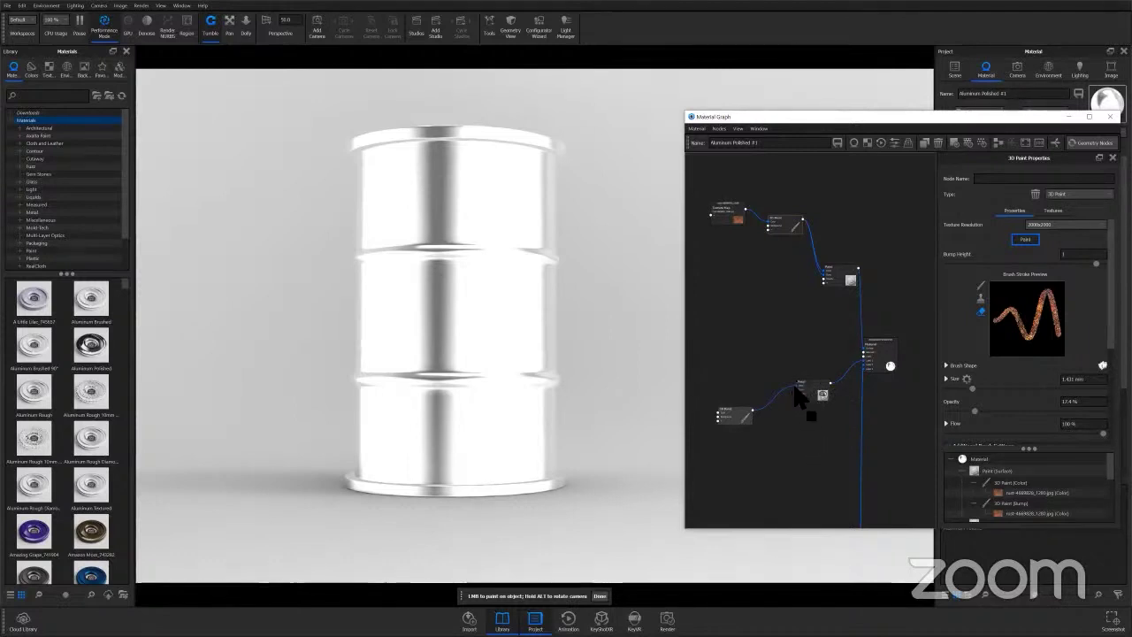
{"action": "key", "text": "Escape"}
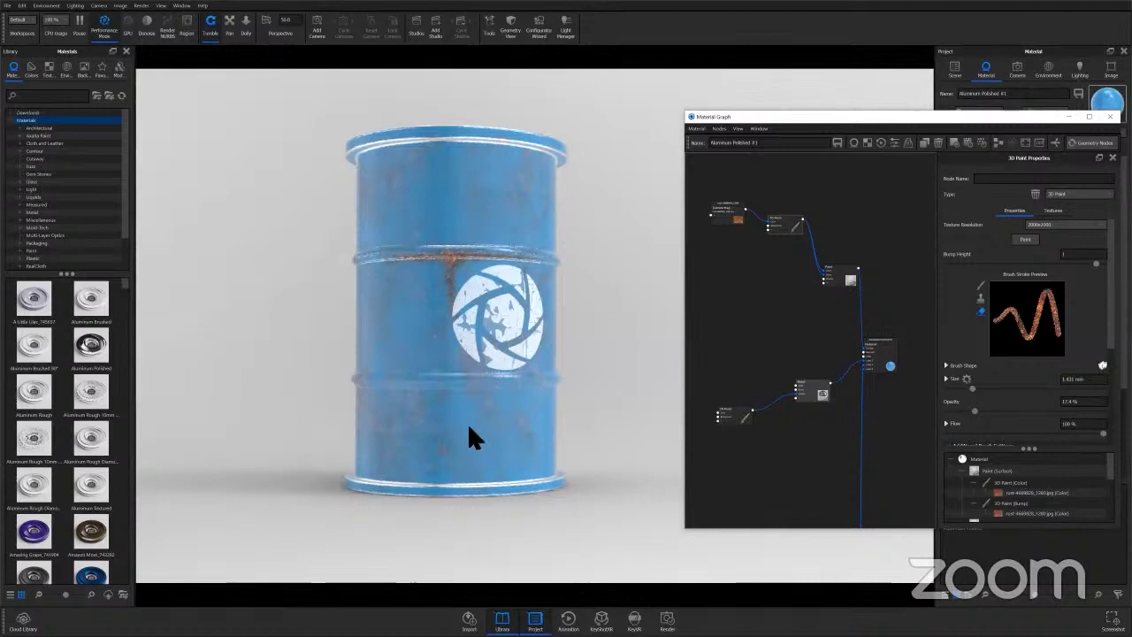
Set the paint tool to stamping with Chip Brush.png as the brush shape.
{"action": "left_click_drag", "start_coordinate": [467, 422], "coordinate": [467, 436]}
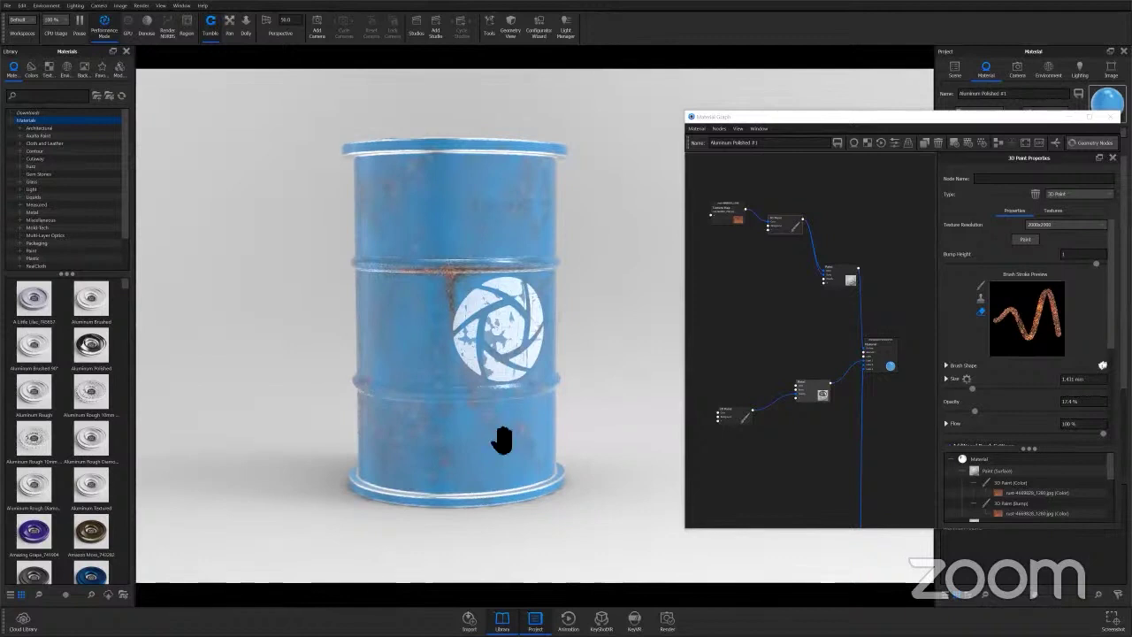
{"action": "left_click", "coordinate": [979, 299]}
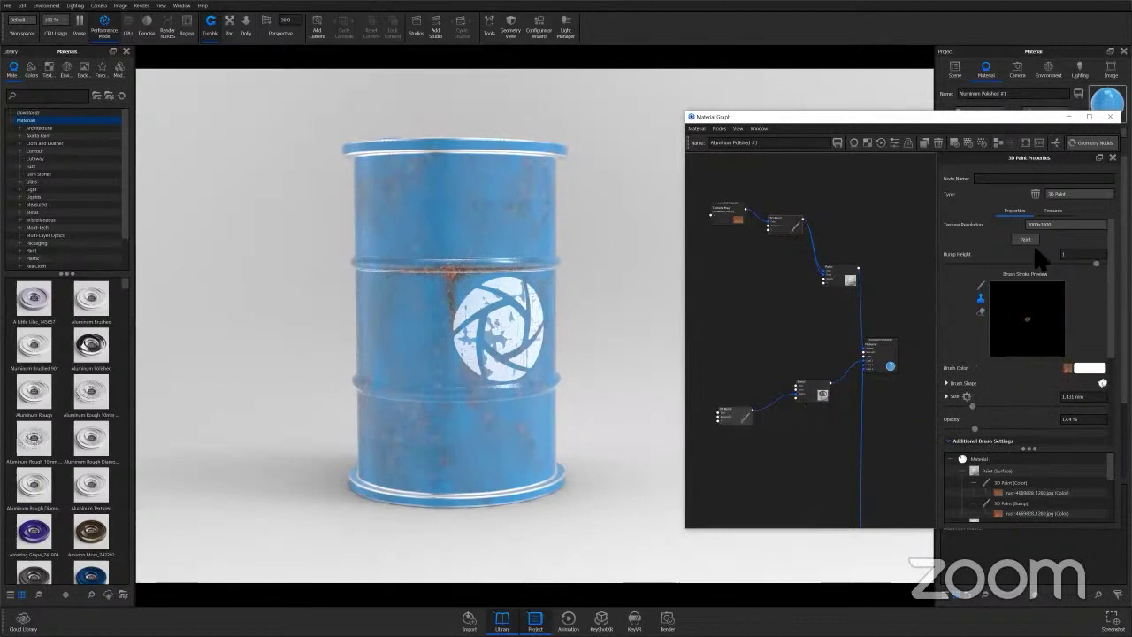
{"action": "left_click", "coordinate": [980, 284]}
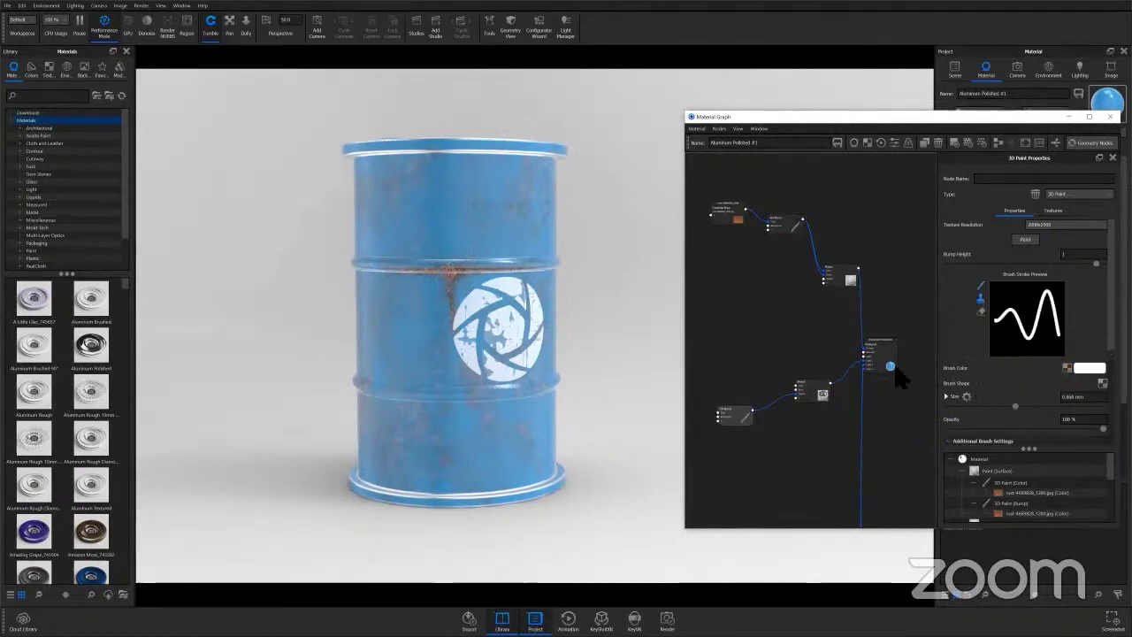
{"action": "left_click", "coordinate": [980, 298]}
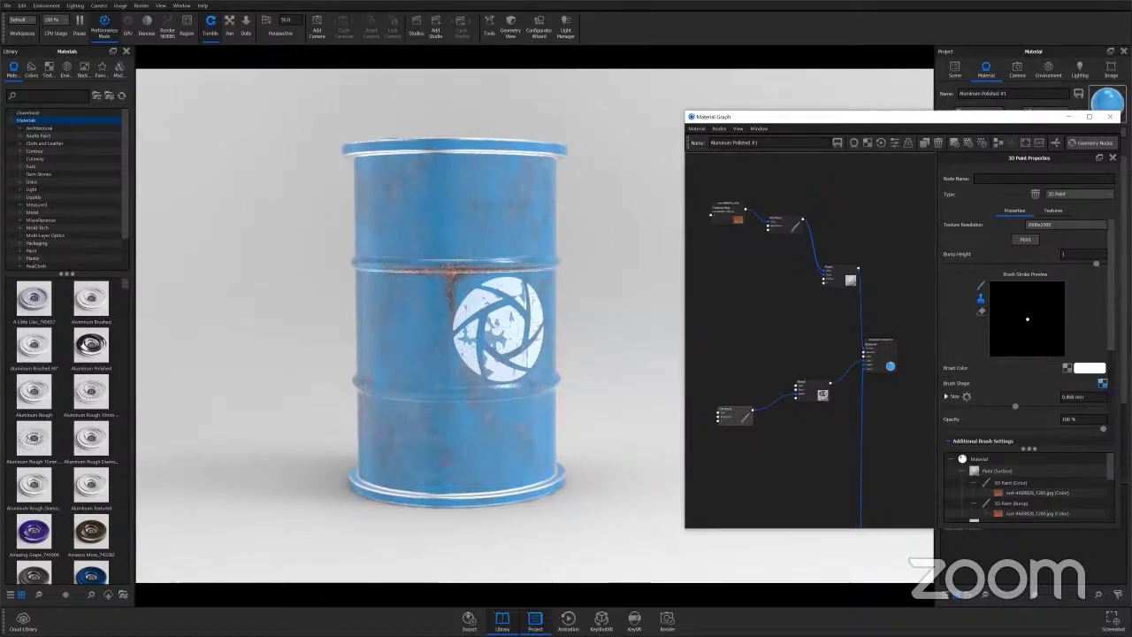
{"action": "left_click", "coordinate": [1101, 383]}
{"action": "left_click", "coordinate": [862, 202]}
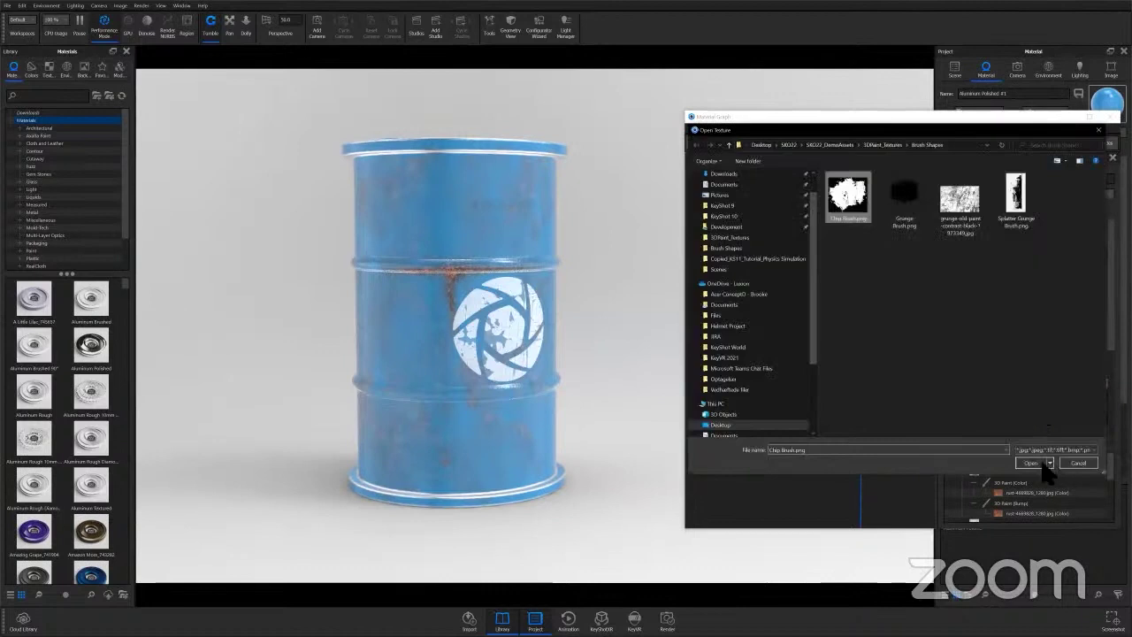
{"action": "left_click", "coordinate": [1042, 465]}
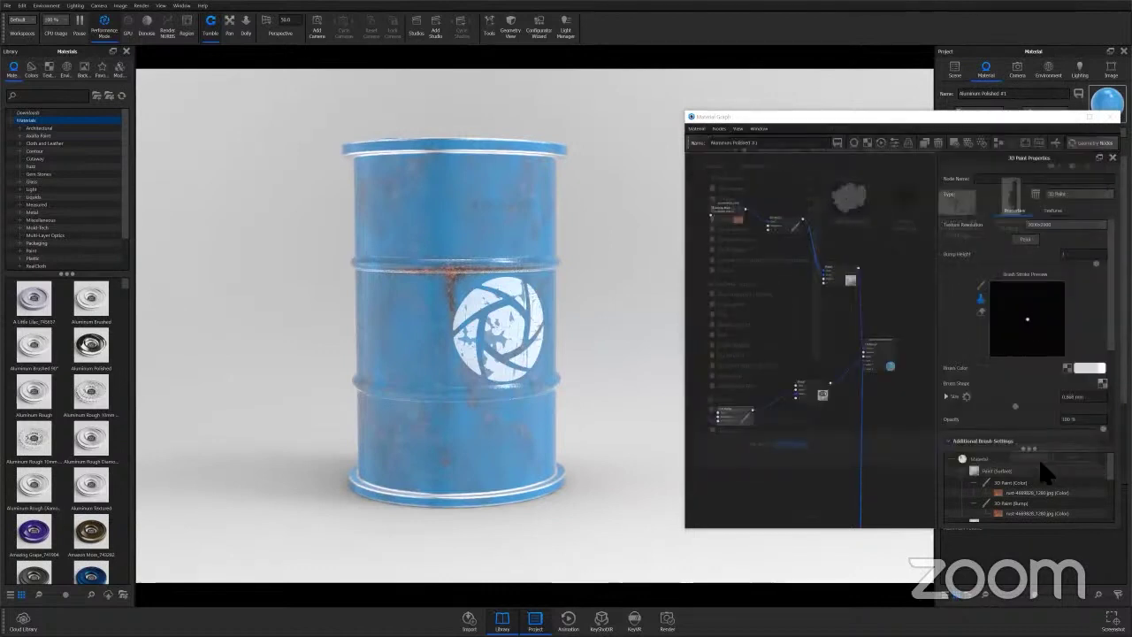
Turn painting on, stamp three test dabs on the barrel, and undo the last two.
{"action": "left_click", "coordinate": [1025, 239]}
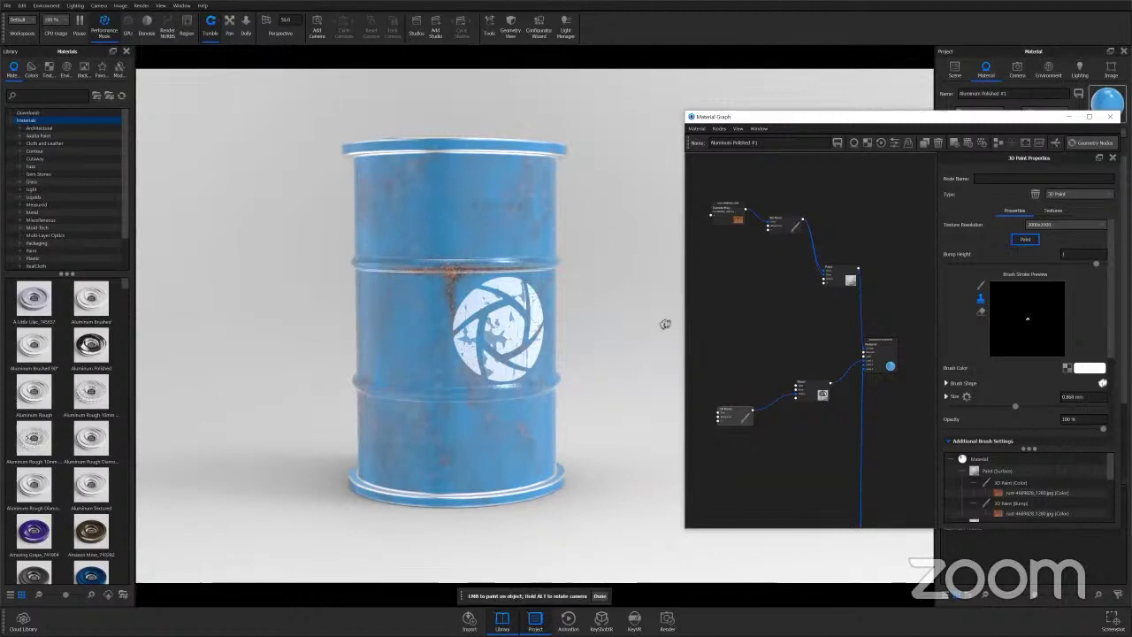
{"action": "left_click", "coordinate": [427, 209]}
{"action": "left_click", "coordinate": [474, 243]}
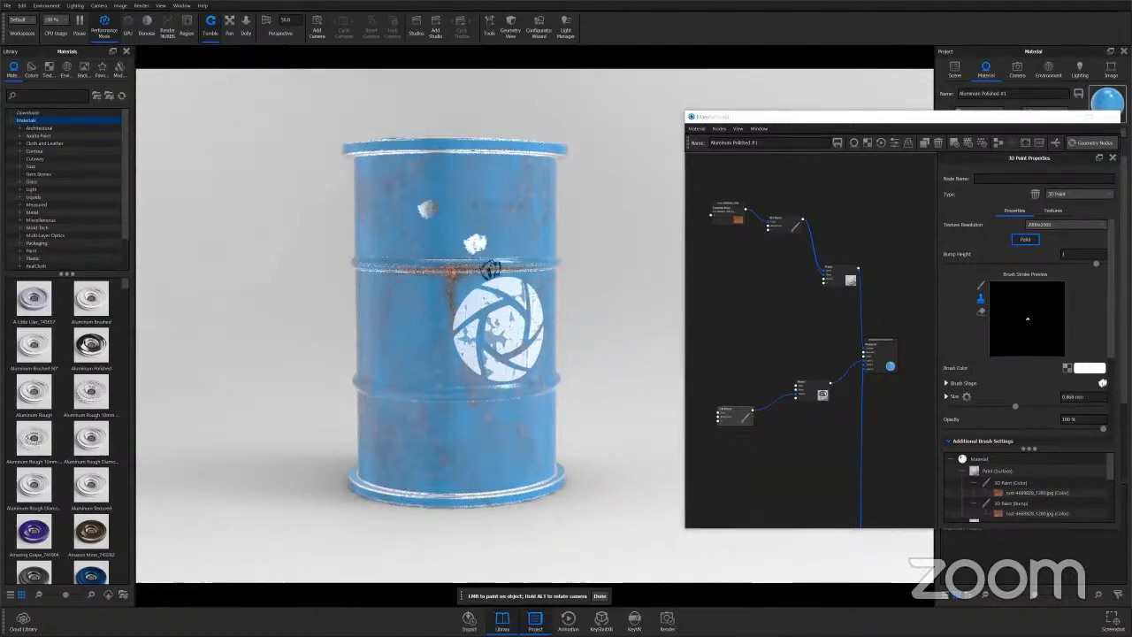
{"action": "left_click", "coordinate": [407, 331]}
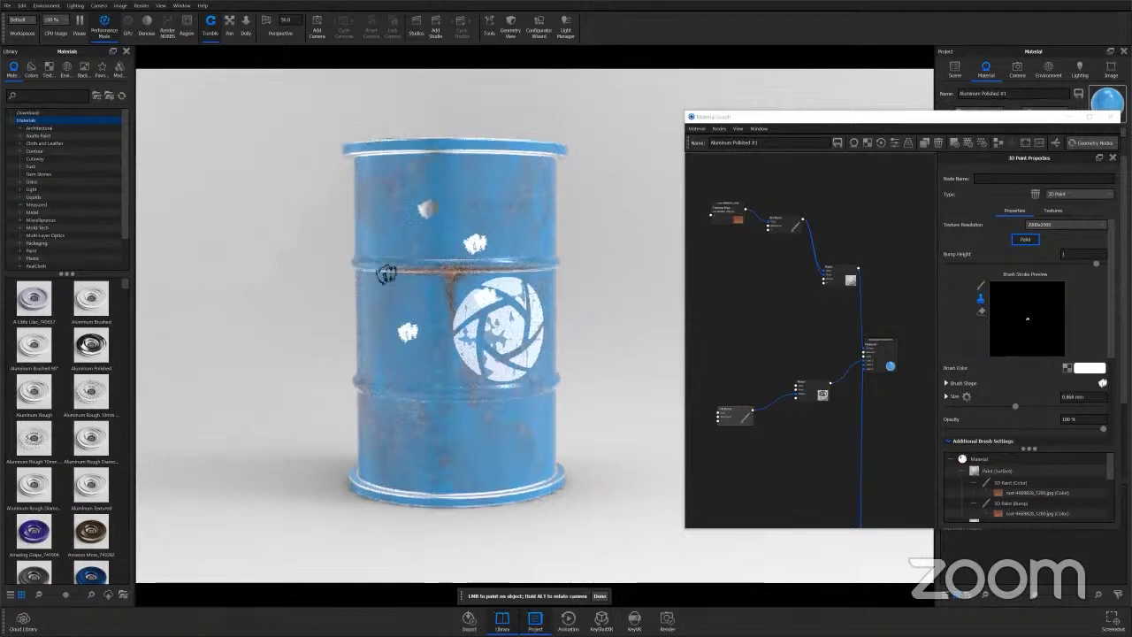
{"action": "key", "text": "ctrl+z"}
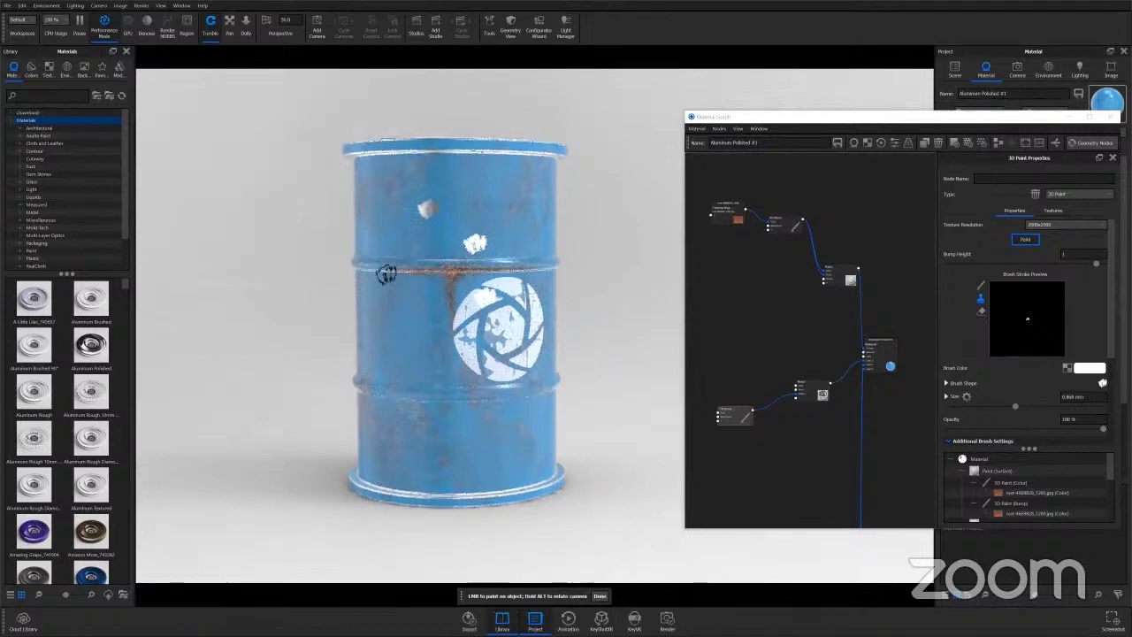
{"action": "key", "text": "ctrl+z"}
{"action": "key", "text": "ctrl+z"}
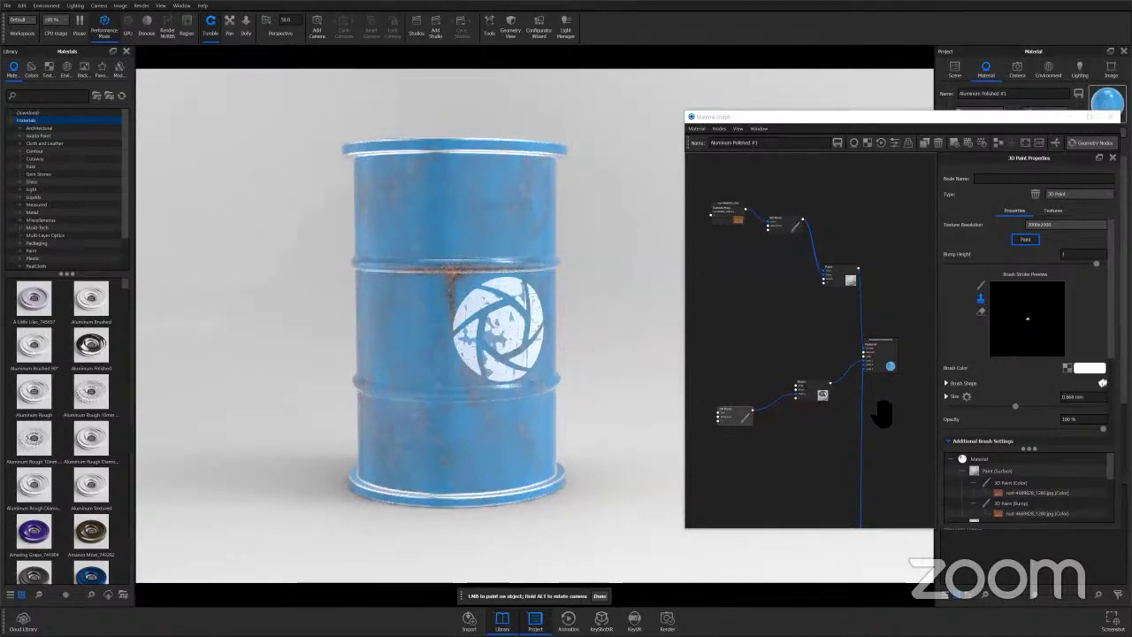
Lower the brush opacity and set the brush size to 6 mm.
{"action": "left_click_drag", "start_coordinate": [1103, 428], "coordinate": [979, 434]}
{"action": "left_click_drag", "start_coordinate": [1090, 398], "coordinate": [967, 398]}
{"action": "type", "text": "6"}
{"action": "key", "text": "Return"}
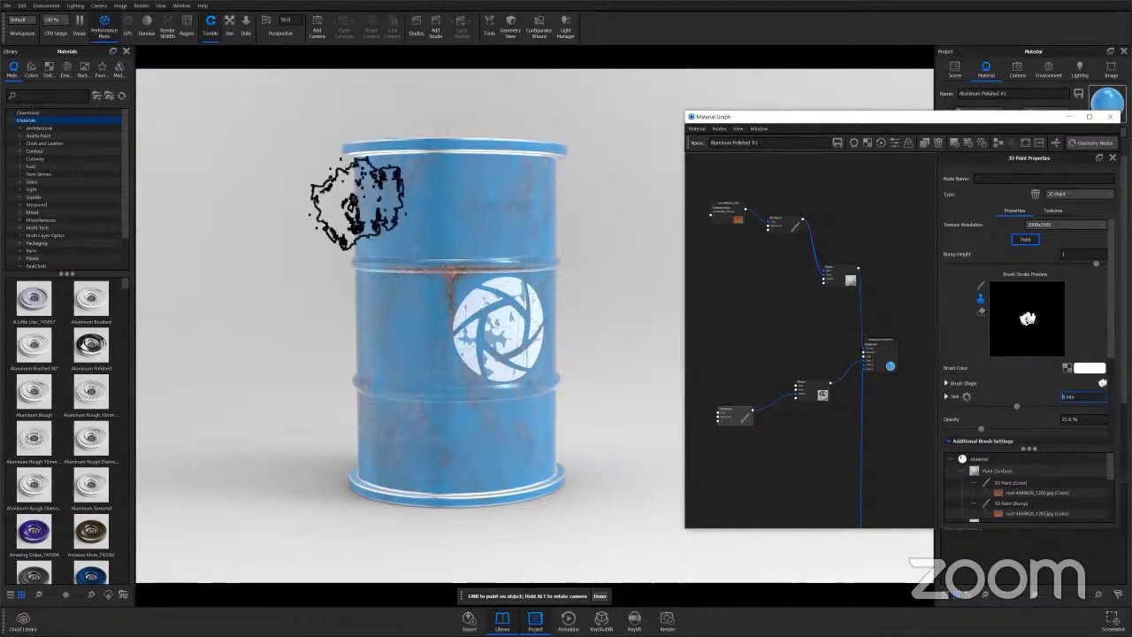
Stamp white chipped paint across the barrel's upper section, around the logo and lower body.
{"action": "left_click", "coordinate": [466, 200]}
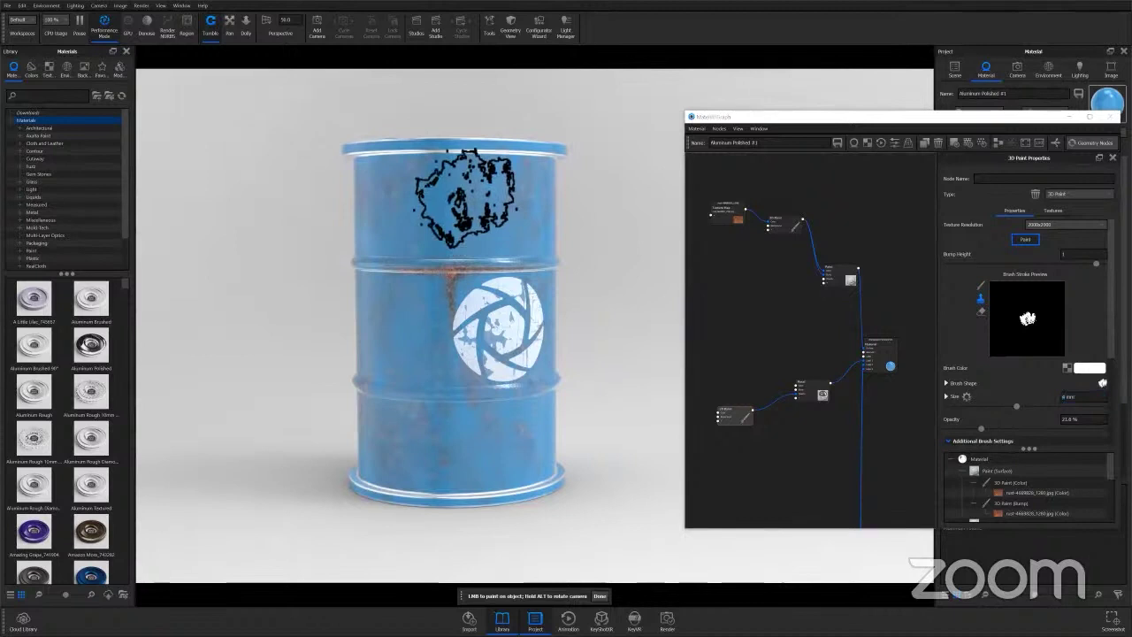
{"action": "left_click_drag", "start_coordinate": [464, 196], "coordinate": [509, 275]}
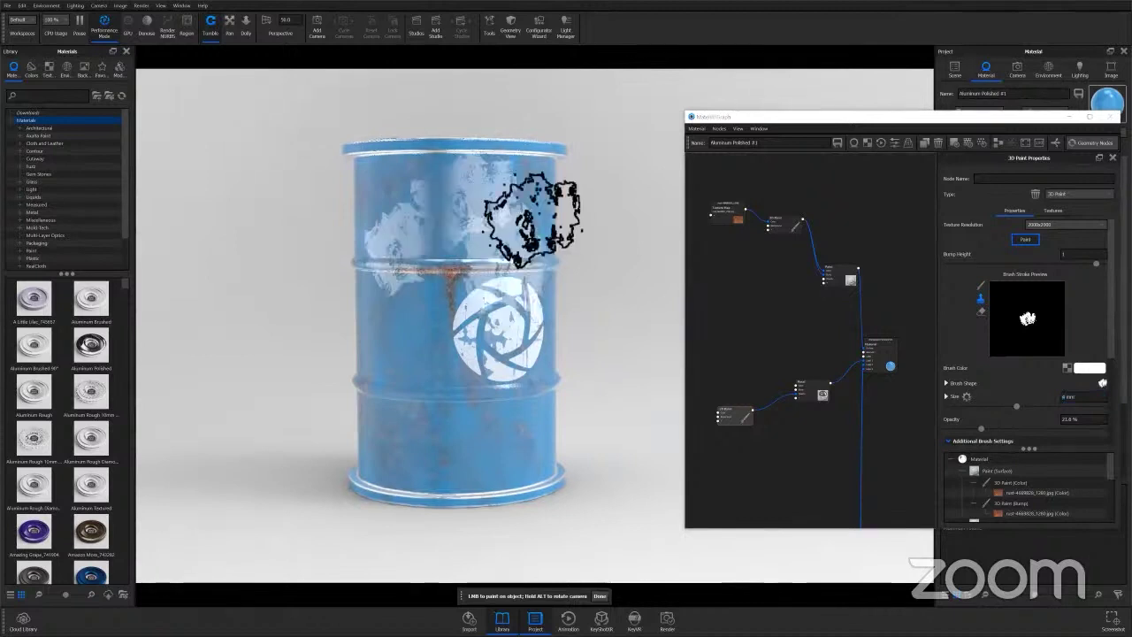
{"action": "left_click", "coordinate": [424, 298]}
{"action": "left_click", "coordinate": [484, 330]}
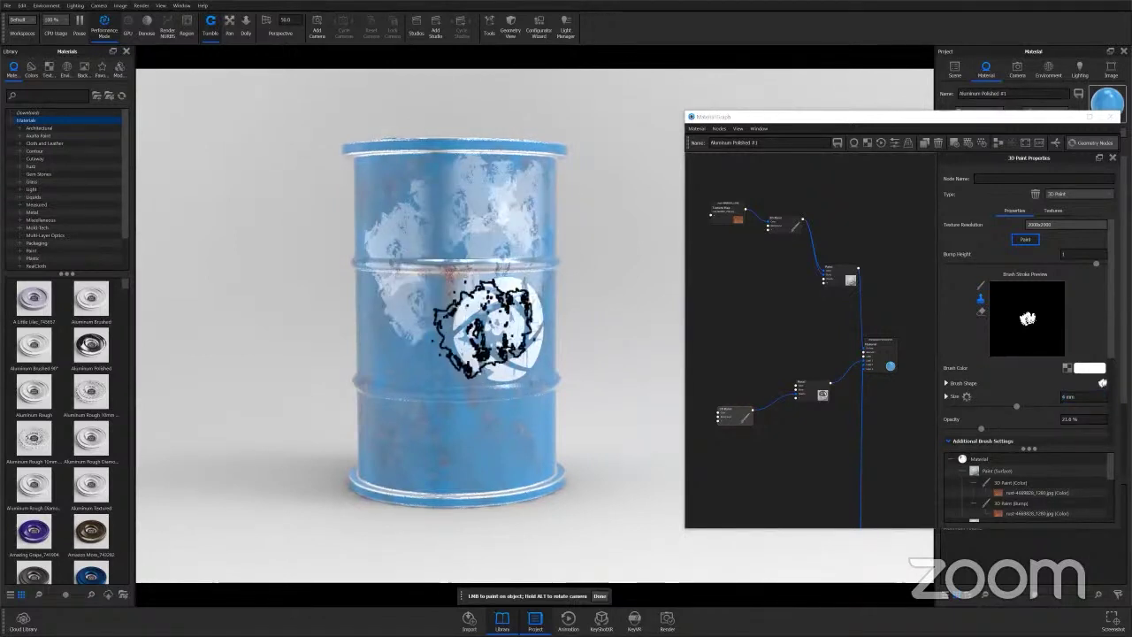
{"action": "left_click", "coordinate": [372, 357]}
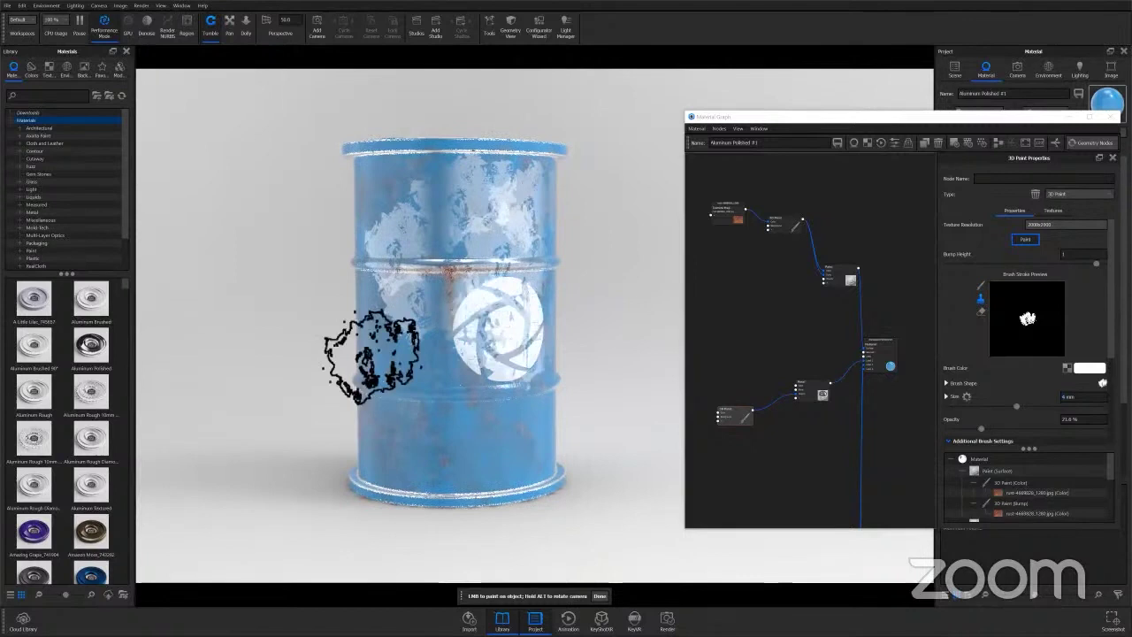
{"action": "left_click", "coordinate": [423, 367]}
{"action": "left_click", "coordinate": [518, 426]}
{"action": "left_click", "coordinate": [472, 462]}
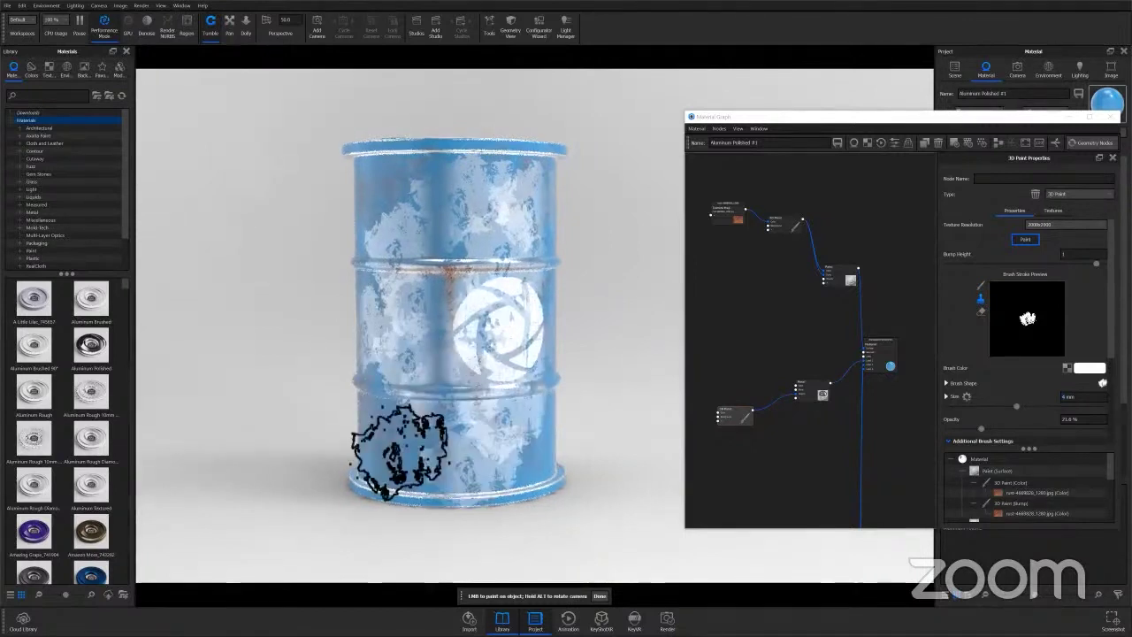
{"action": "left_click_drag", "start_coordinate": [520, 439], "coordinate": [498, 455], "text": "alt"}
{"action": "left_click", "coordinate": [500, 460]}
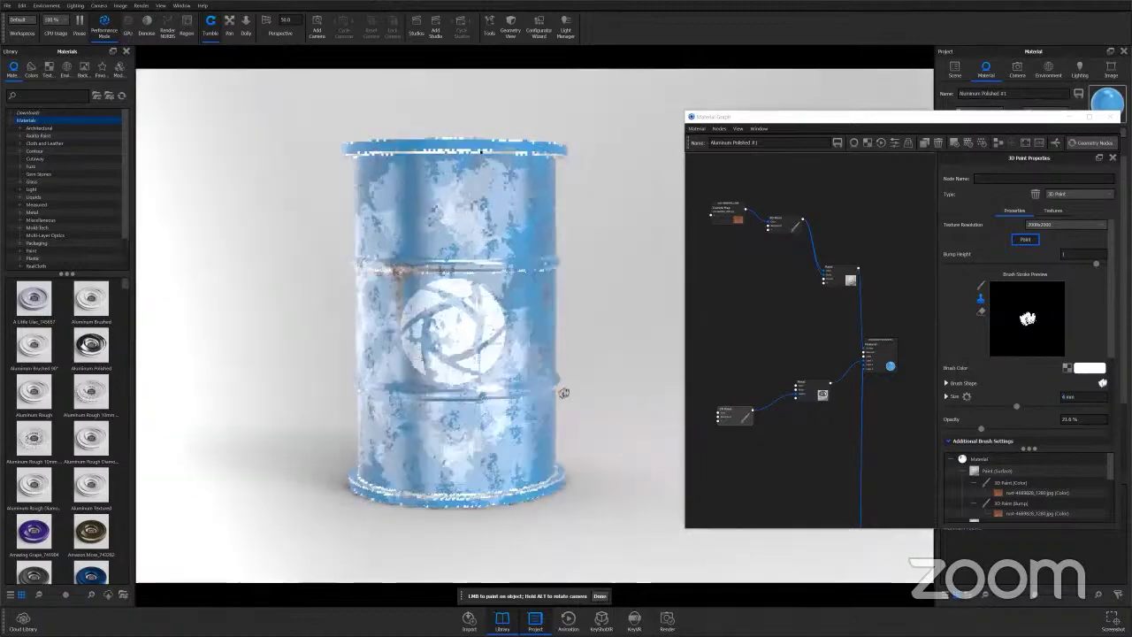
Check the barrel from above and the side, then switch to the eraser at about 1.865 mm.
{"action": "left_click_drag", "start_coordinate": [564, 392], "coordinate": [442, 298], "text": "alt"}
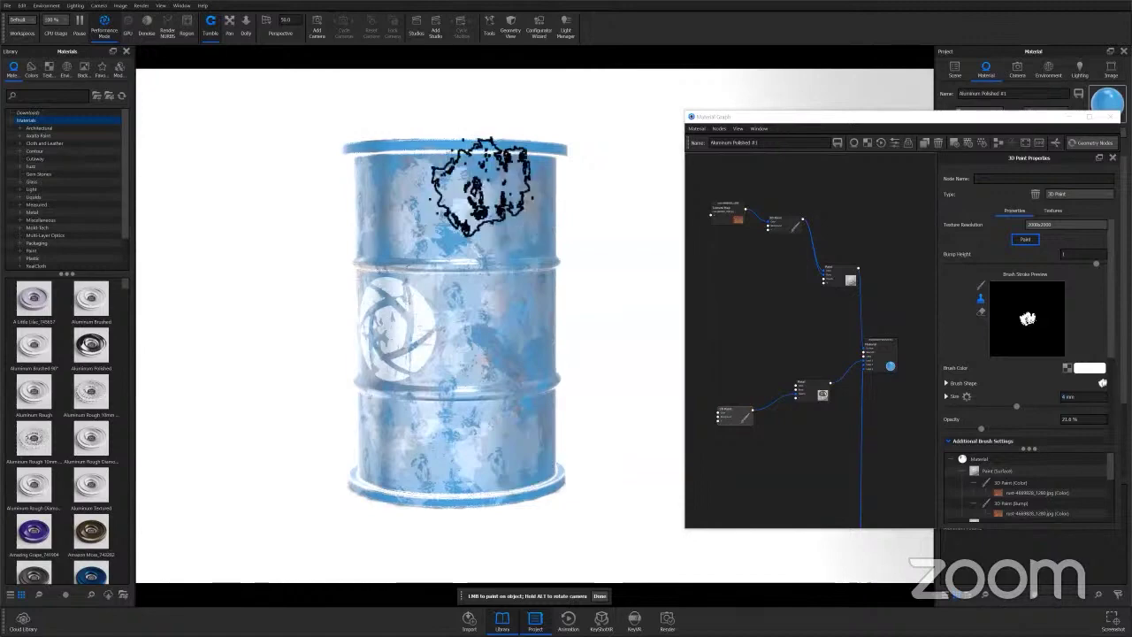
{"action": "mouse_move", "coordinate": [468, 327]}
{"action": "left_mouse_down", "text": "alt"}
{"action": "mouse_move", "coordinate": [339, 374]}
{"action": "mouse_move", "coordinate": [450, 215]}
{"action": "mouse_move", "coordinate": [405, 315]}
{"action": "mouse_move", "coordinate": [404, 442]}
{"action": "left_mouse_up", "text": "alt"}
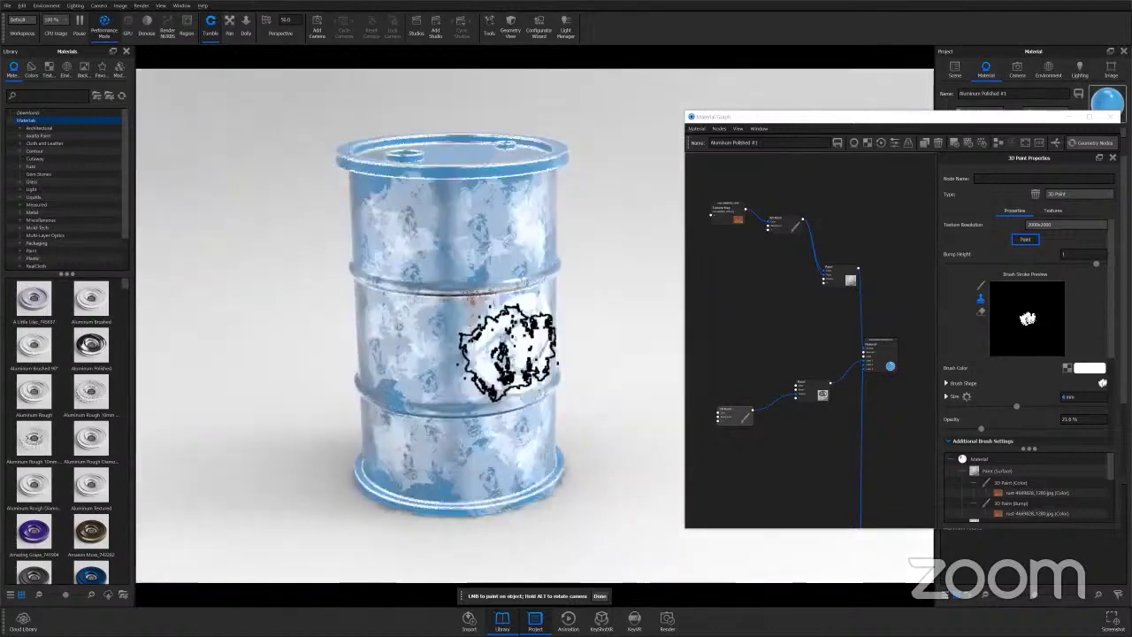
{"action": "left_click_drag", "start_coordinate": [507, 349], "coordinate": [456, 371], "text": "alt"}
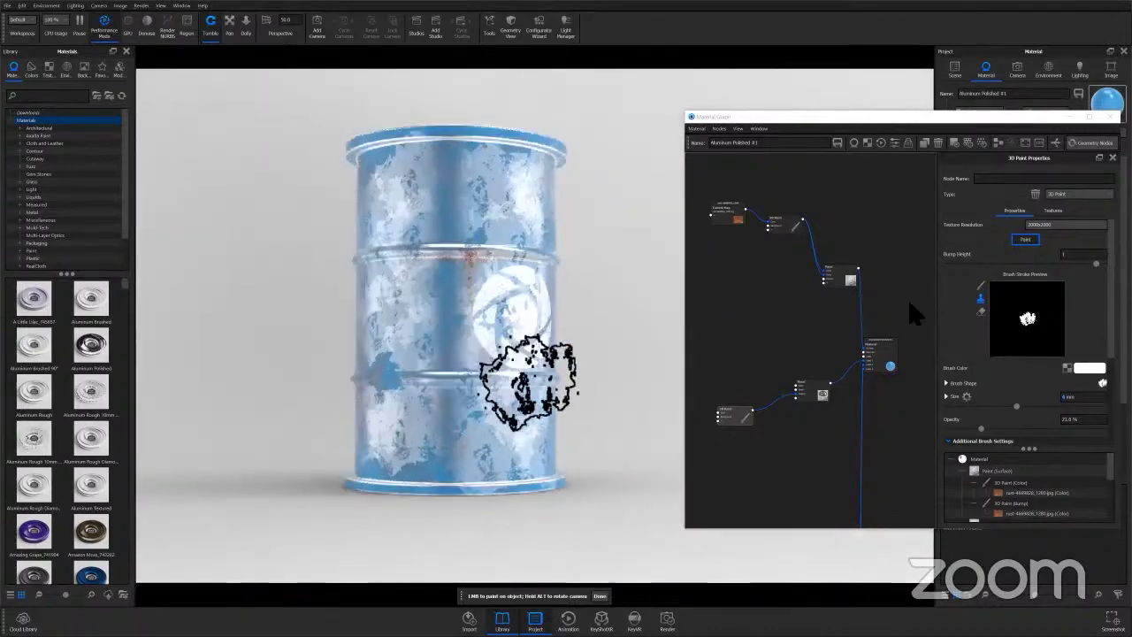
{"action": "left_click", "coordinate": [981, 311]}
{"action": "left_click_drag", "start_coordinate": [1015, 388], "coordinate": [970, 389]}
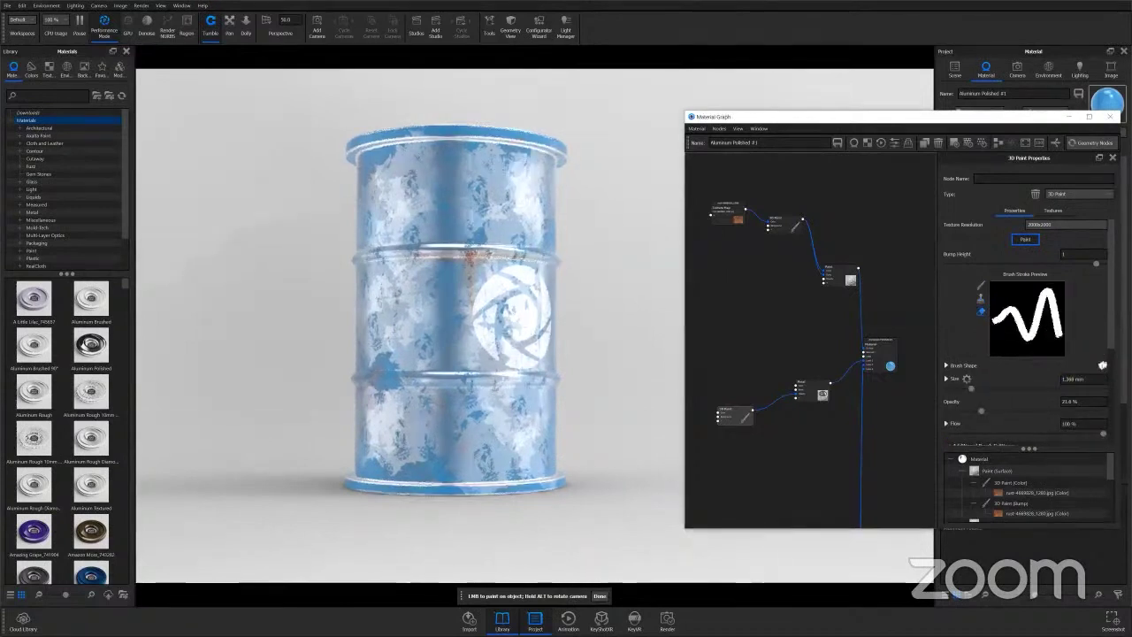
Erase chips from the barrel side, top rim and logo, then select the Metal node.
{"action": "left_click", "coordinate": [416, 338]}
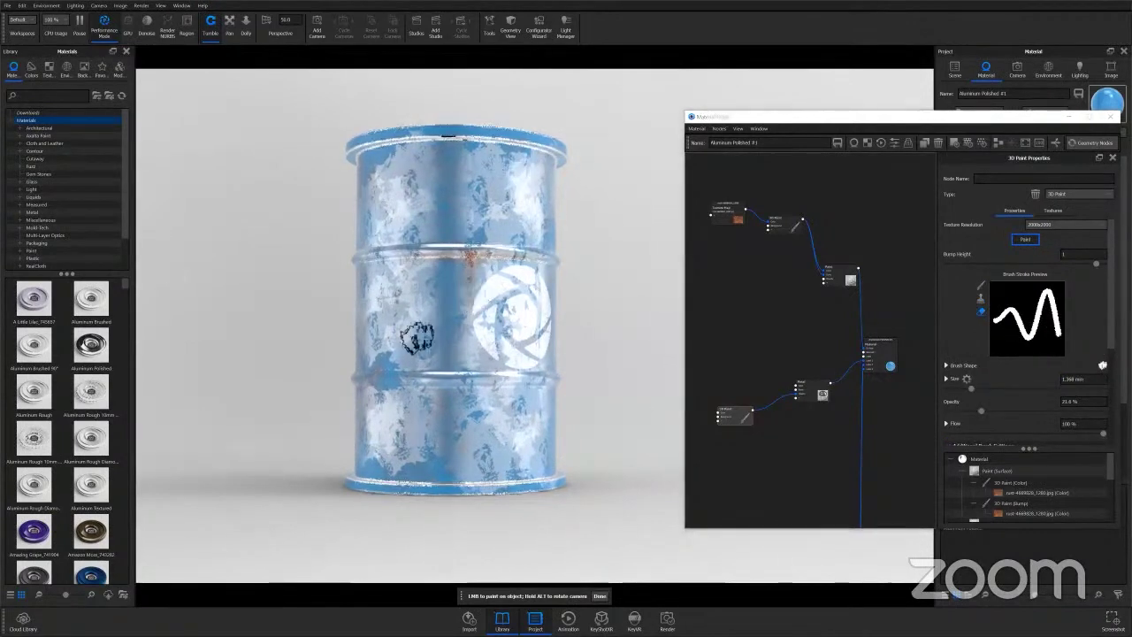
{"action": "left_click_drag", "start_coordinate": [416, 339], "coordinate": [417, 389]}
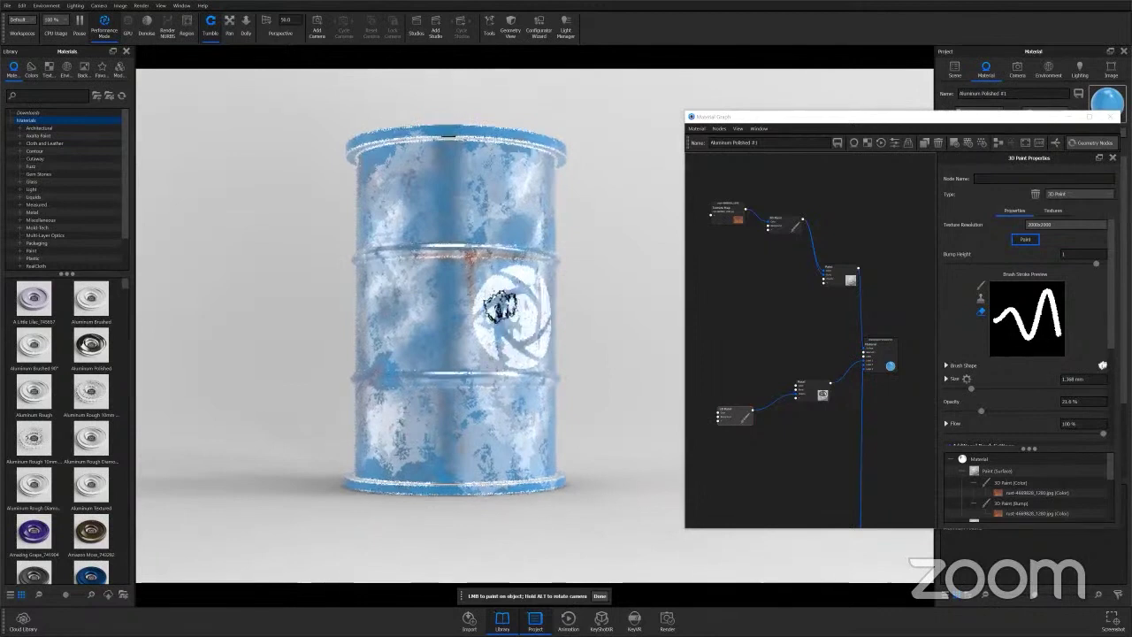
{"action": "left_click_drag", "start_coordinate": [499, 306], "coordinate": [506, 297]}
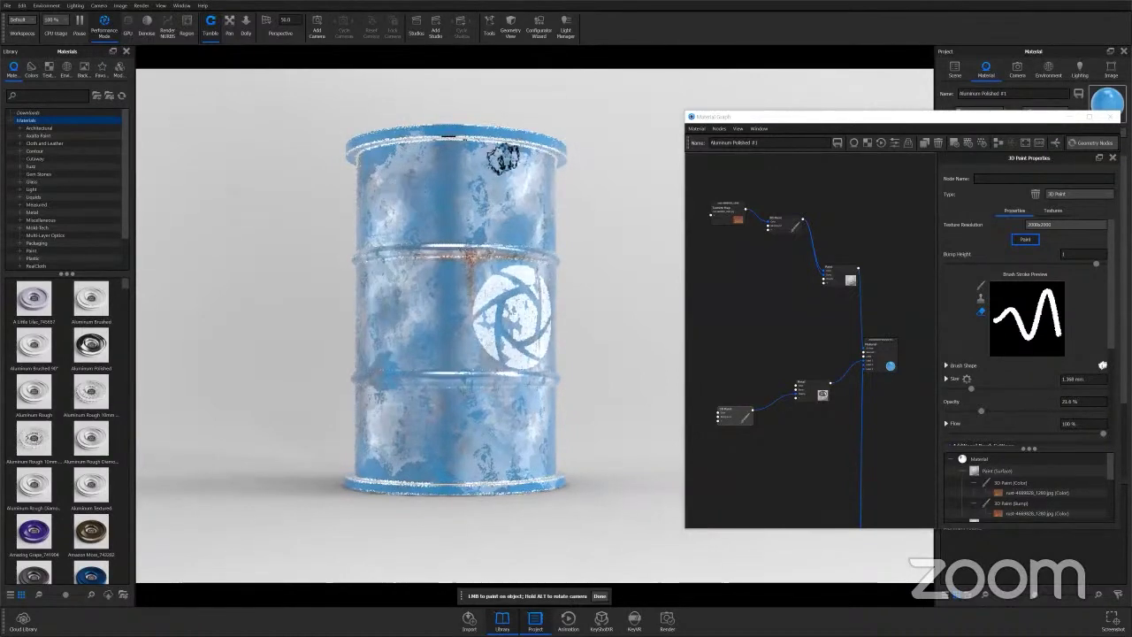
{"action": "left_click_drag", "start_coordinate": [449, 137], "coordinate": [371, 265], "text": "alt"}
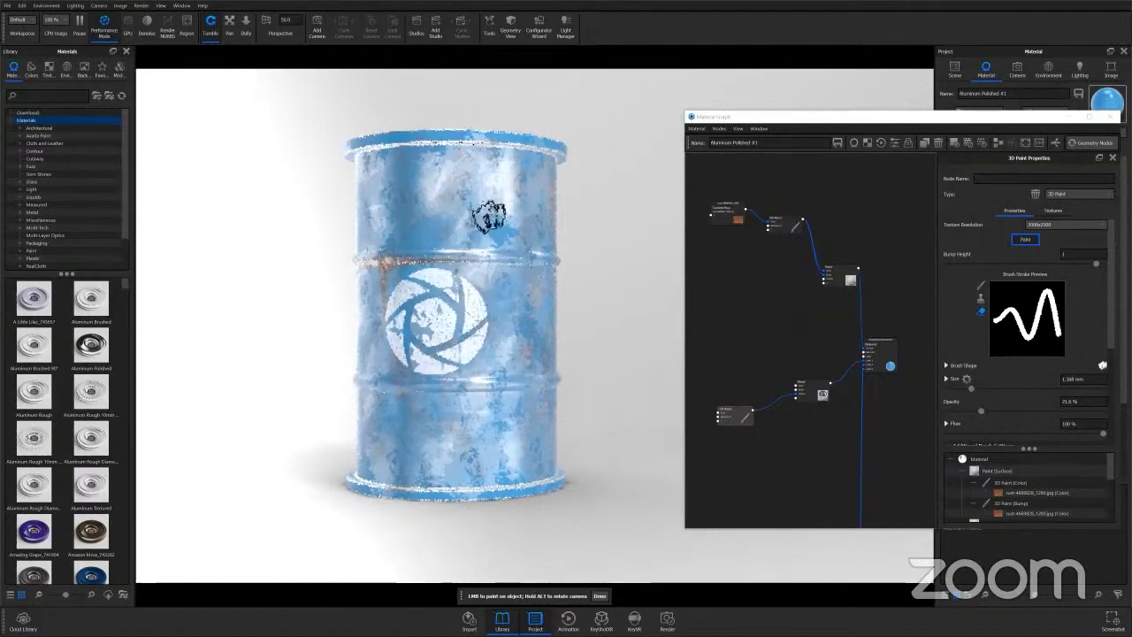
{"action": "mouse_move", "coordinate": [416, 323]}
{"action": "left_mouse_down", "text": "alt"}
{"action": "mouse_move", "coordinate": [481, 316]}
{"action": "mouse_move", "coordinate": [430, 386]}
{"action": "left_mouse_up", "text": "alt"}
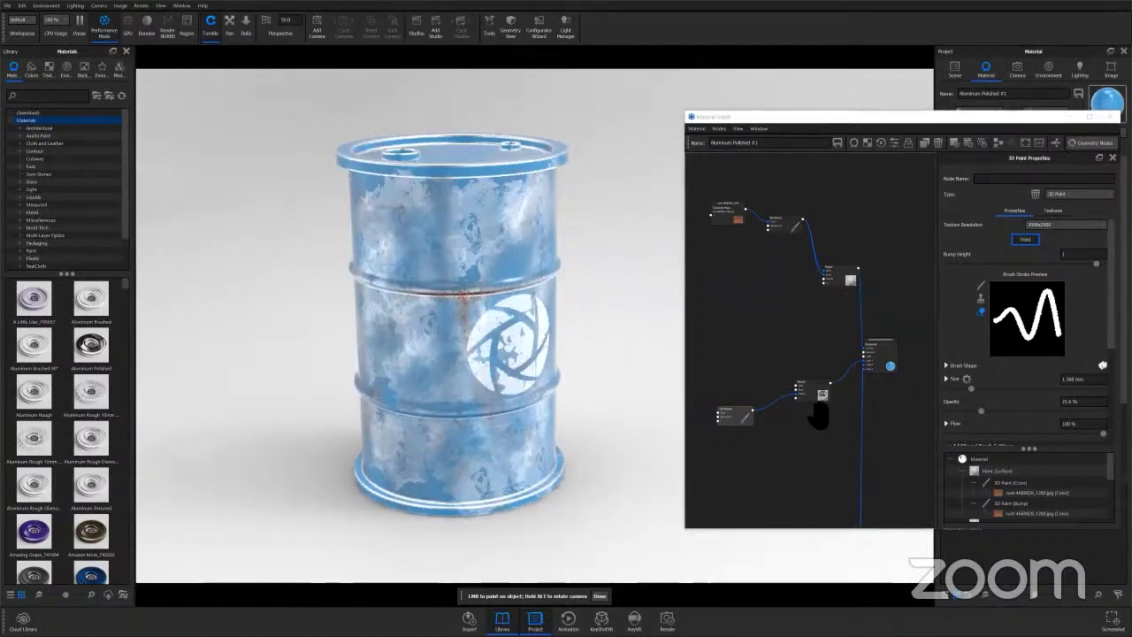
{"action": "left_click_drag", "start_coordinate": [818, 402], "coordinate": [816, 417]}
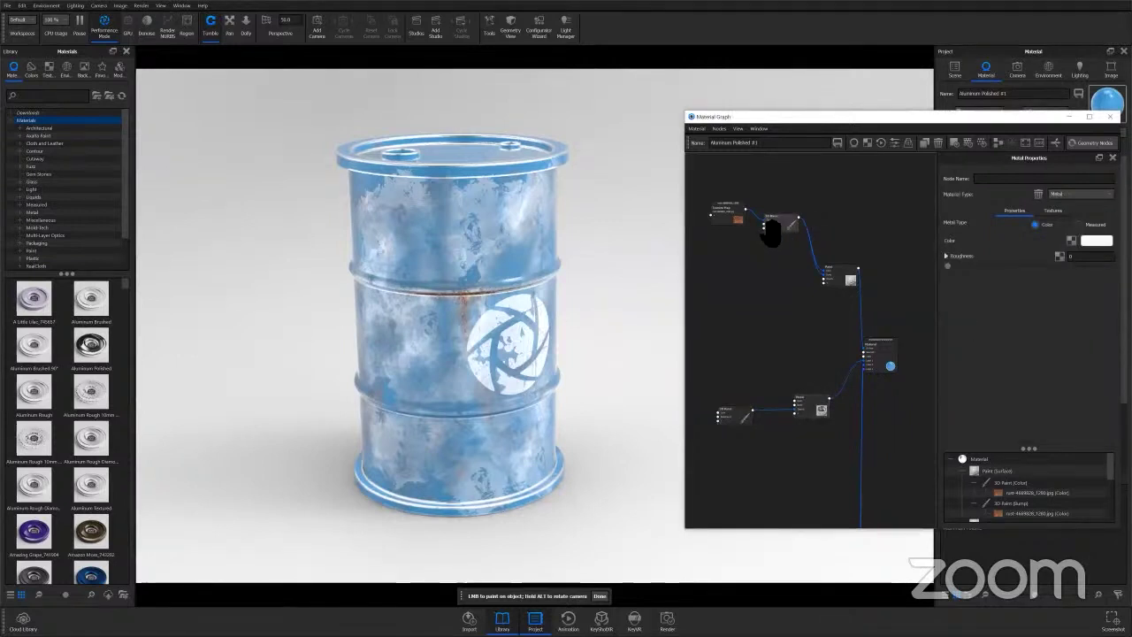
Tidy the top and lower graph nodes and open the Metal node's colour palette.
{"action": "left_click_drag", "start_coordinate": [776, 227], "coordinate": [770, 234]}
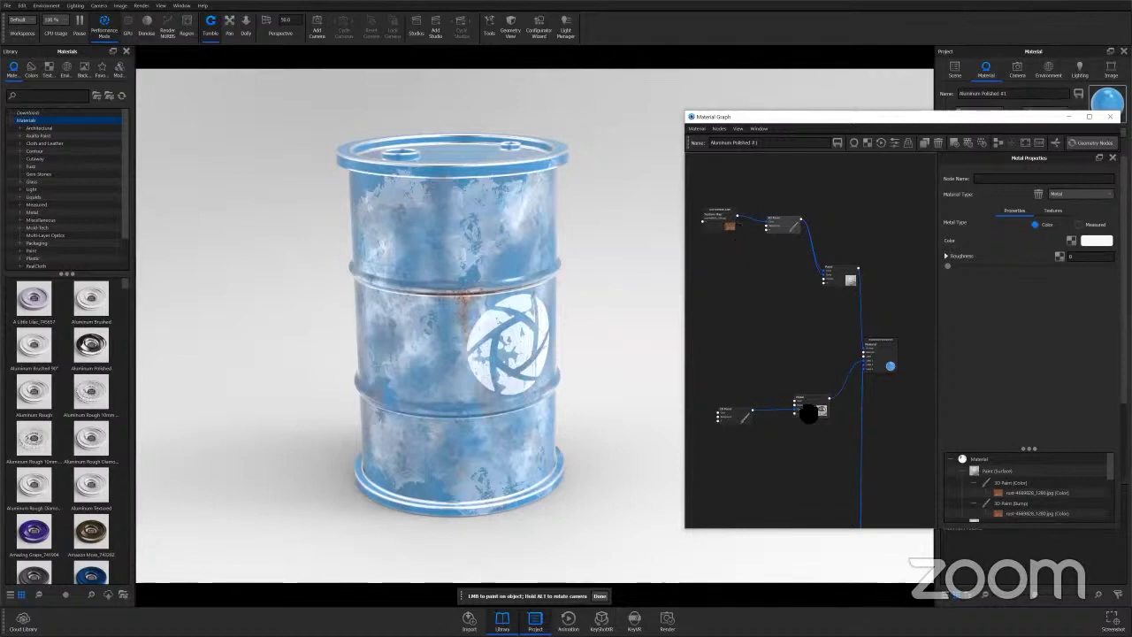
{"action": "left_click_drag", "start_coordinate": [809, 413], "coordinate": [801, 407]}
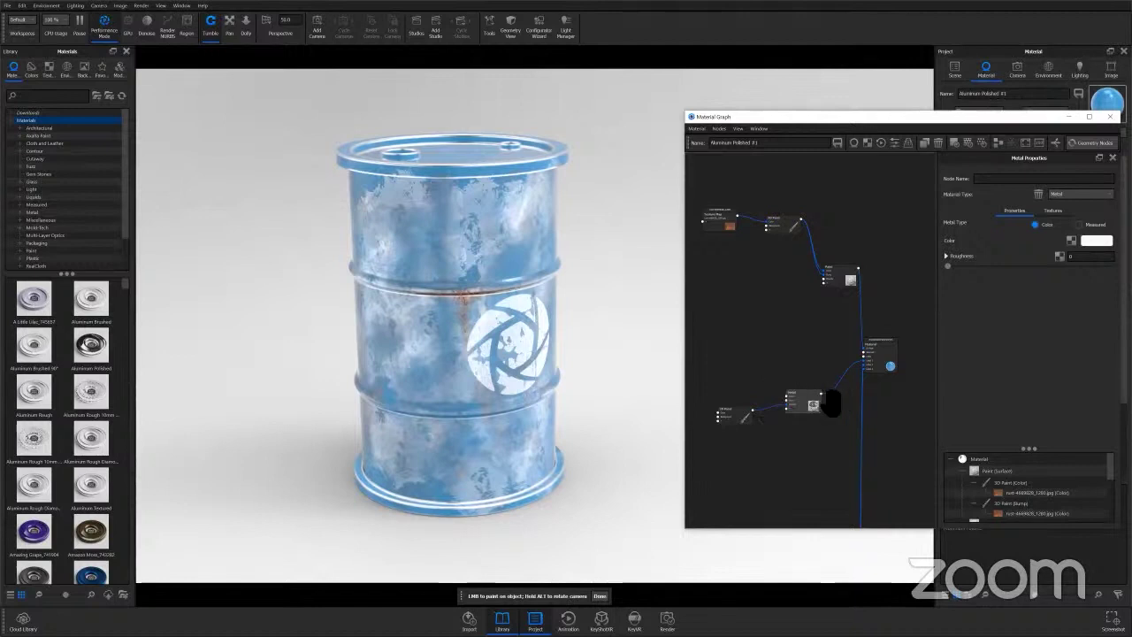
{"action": "left_click_drag", "start_coordinate": [802, 408], "coordinate": [794, 405]}
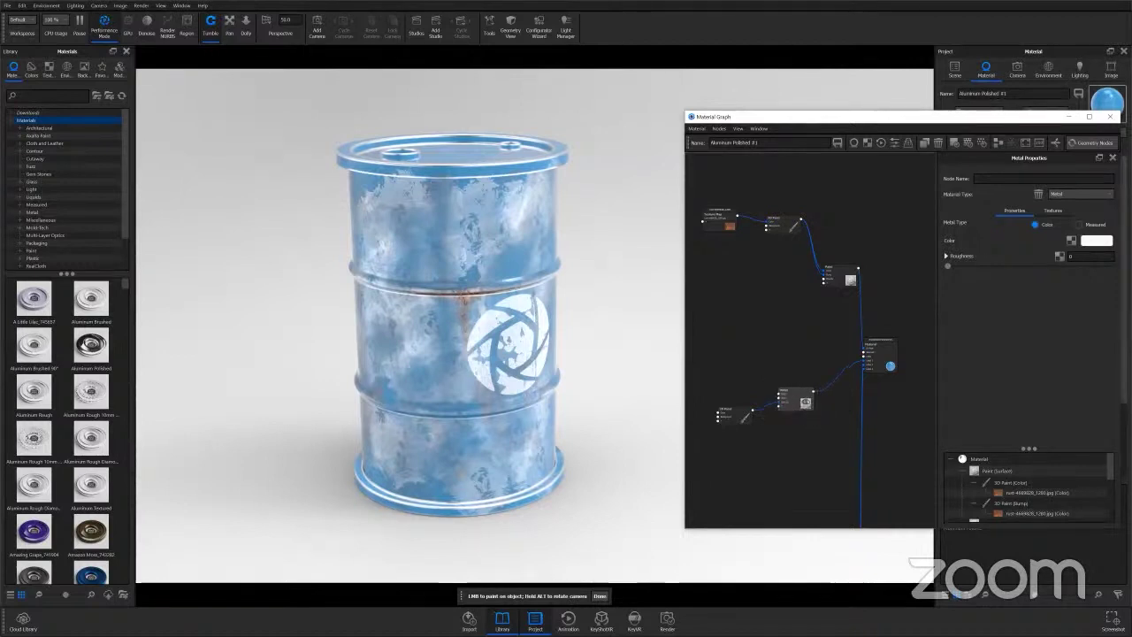
{"action": "left_click", "coordinate": [889, 367]}
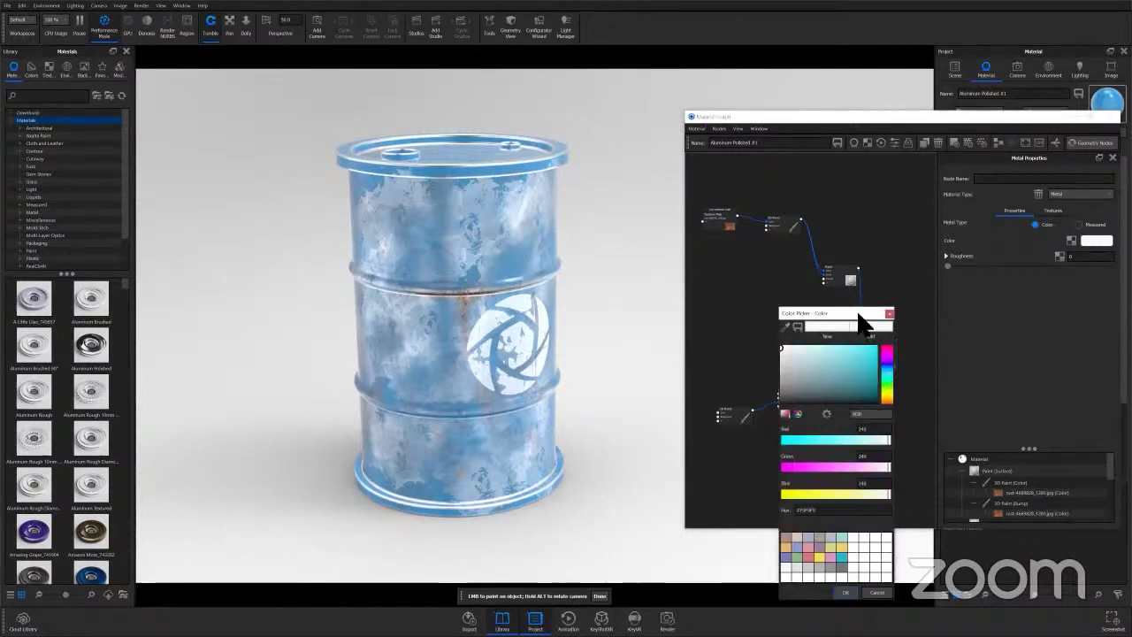
Set the Metal node's colour to a light sky blue.
{"action": "left_click_drag", "start_coordinate": [859, 323], "coordinate": [953, 269]}
{"action": "left_click", "coordinate": [938, 313]}
{"action": "left_click", "coordinate": [942, 301]}
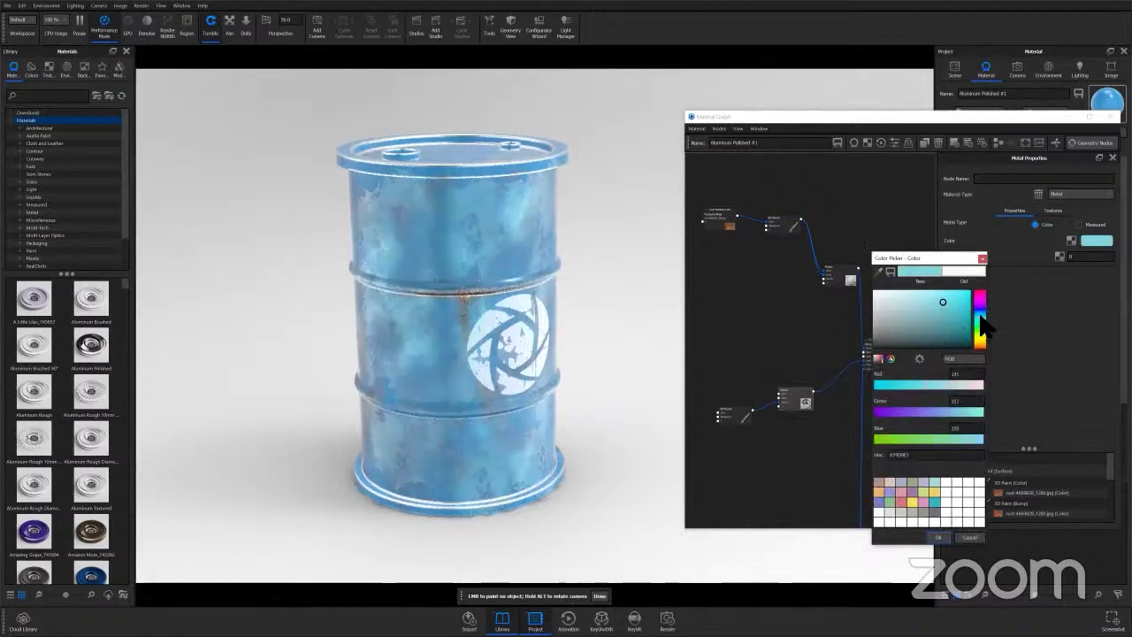
{"action": "left_click", "coordinate": [979, 316]}
{"action": "left_click", "coordinate": [948, 298]}
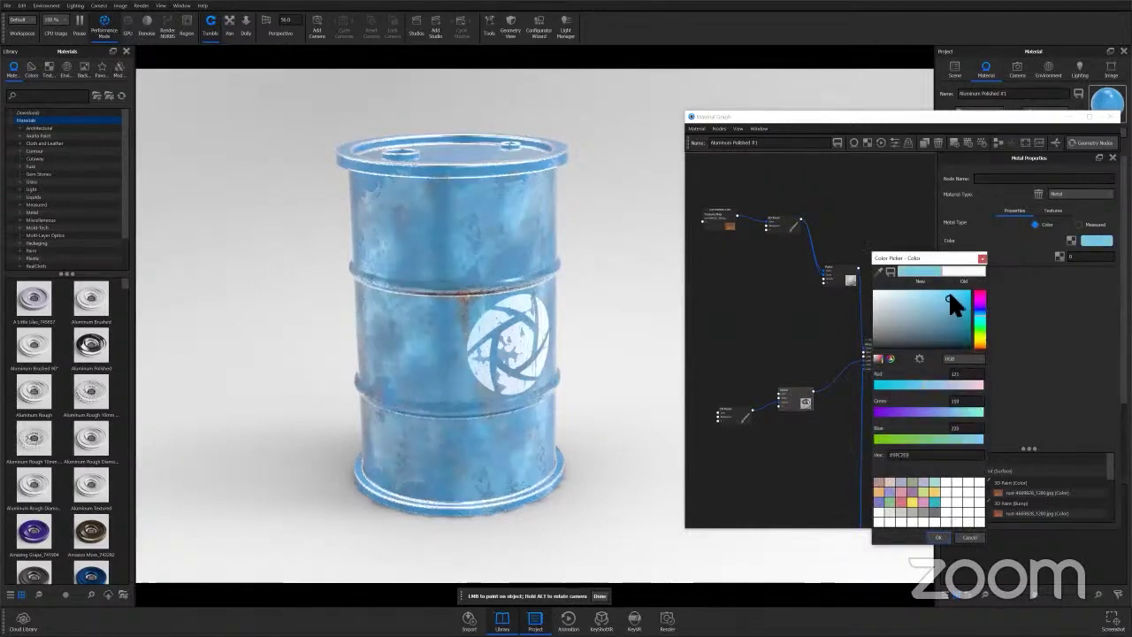
{"action": "left_click", "coordinate": [951, 292]}
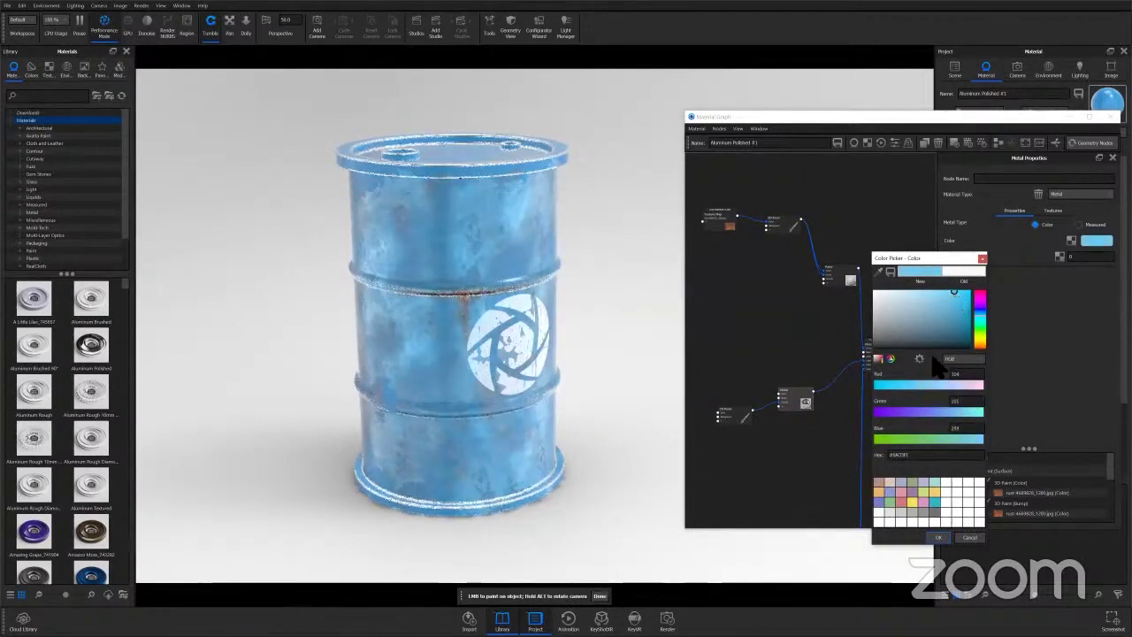
{"action": "left_click", "coordinate": [939, 539]}
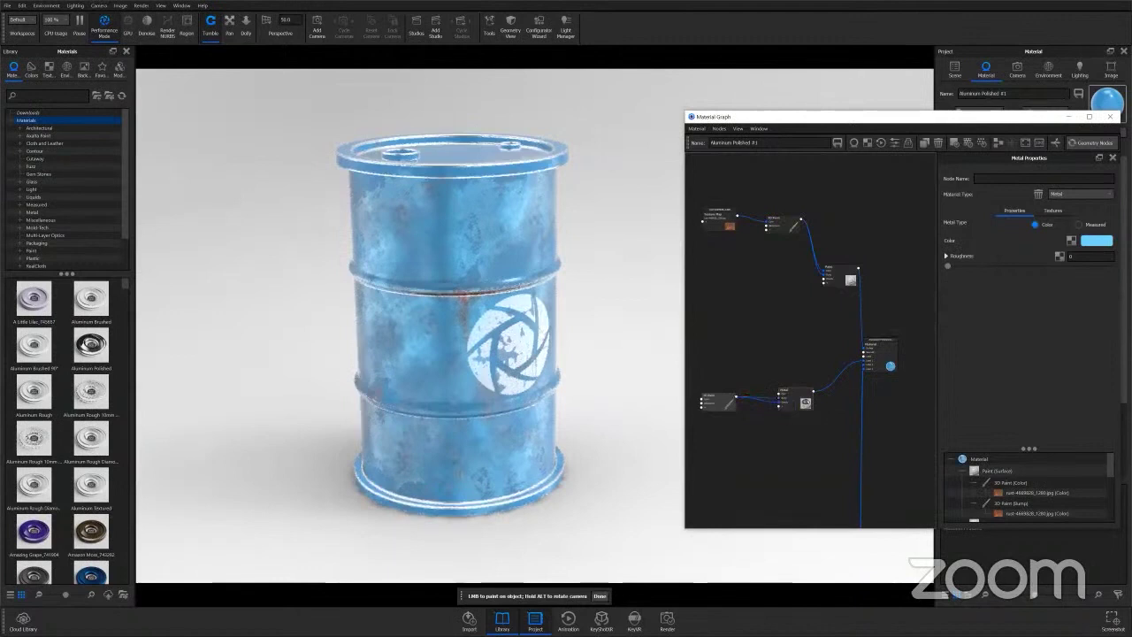
Raise the Metal roughness to about 0.22.
{"action": "left_click", "coordinate": [439, 226]}
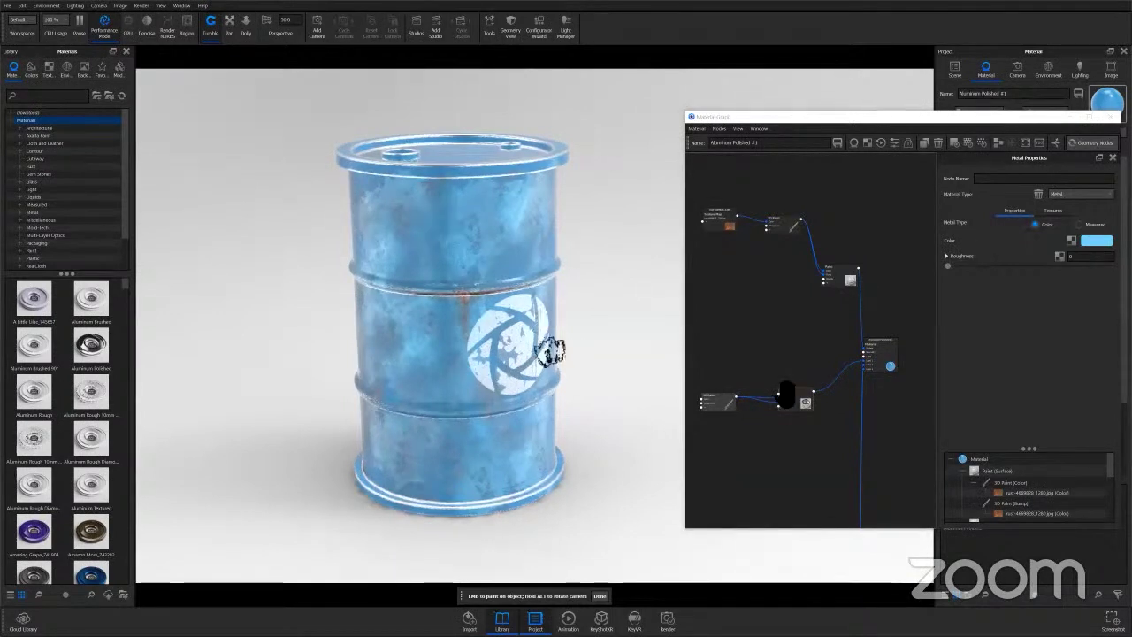
{"action": "left_click_drag", "start_coordinate": [804, 407], "coordinate": [805, 399]}
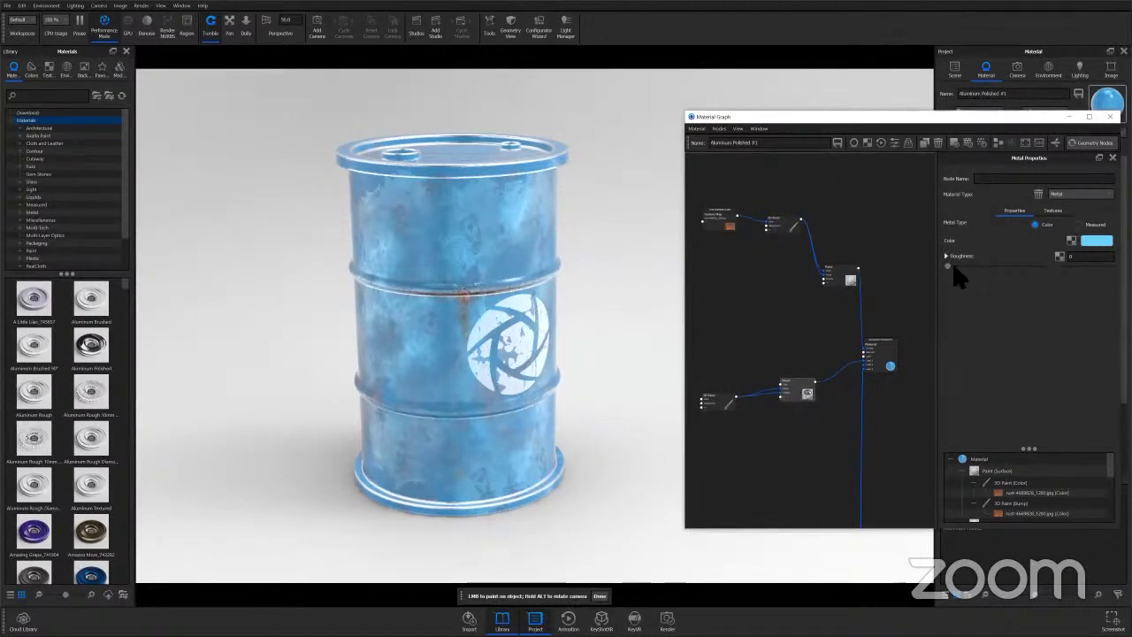
{"action": "left_click_drag", "start_coordinate": [979, 265], "coordinate": [1072, 268]}
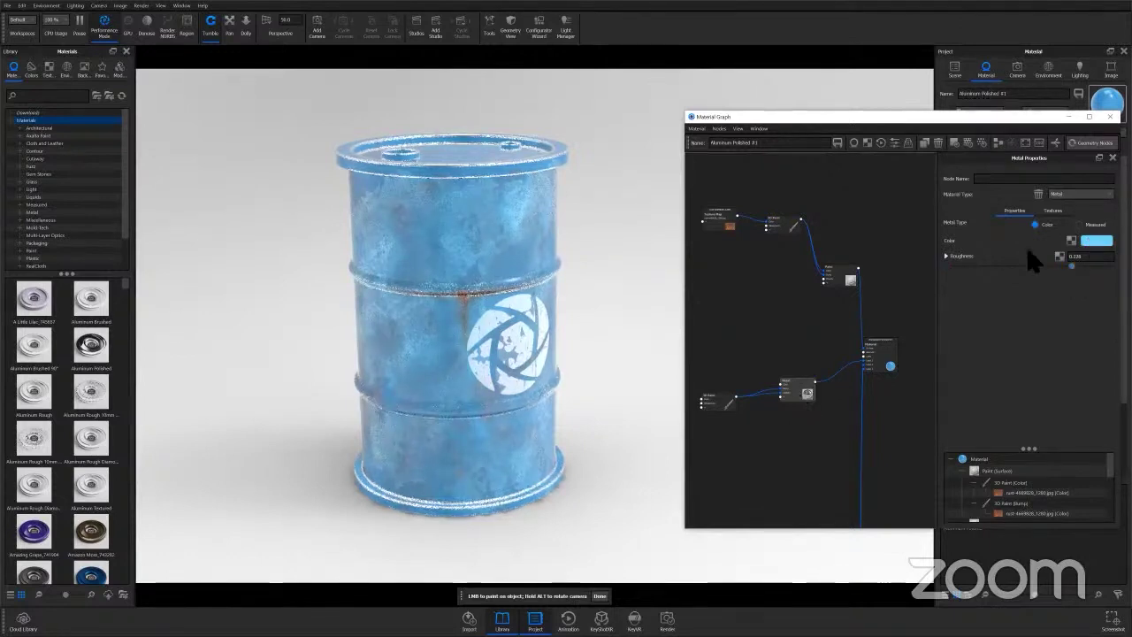
Change the Metal colour to a darker blue.
{"action": "left_click", "coordinate": [1096, 240]}
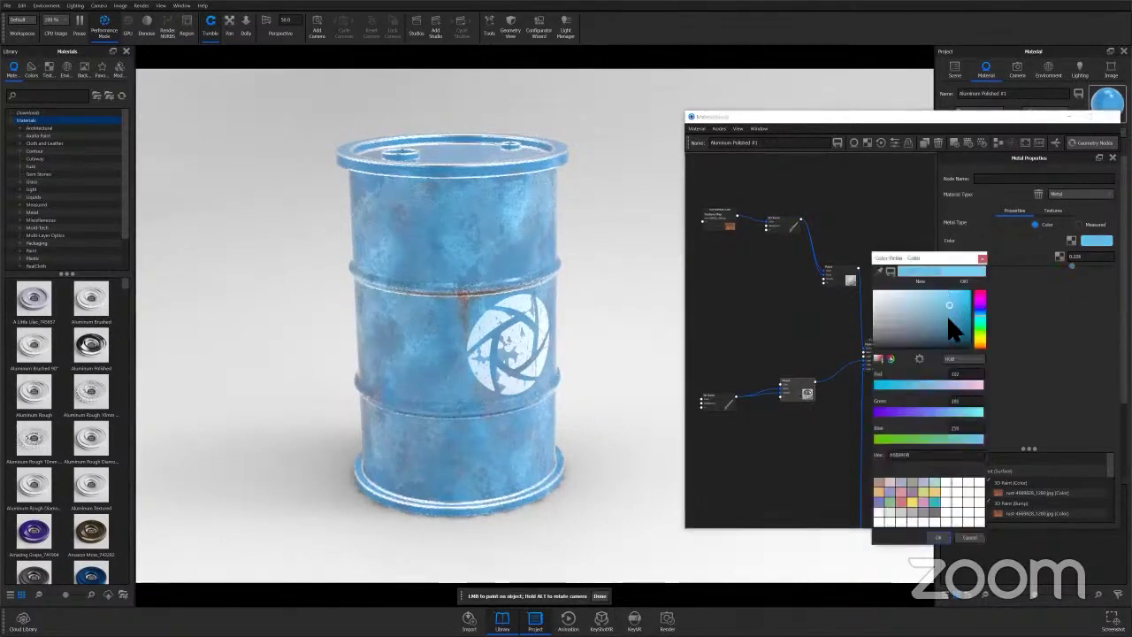
{"action": "left_click", "coordinate": [947, 323]}
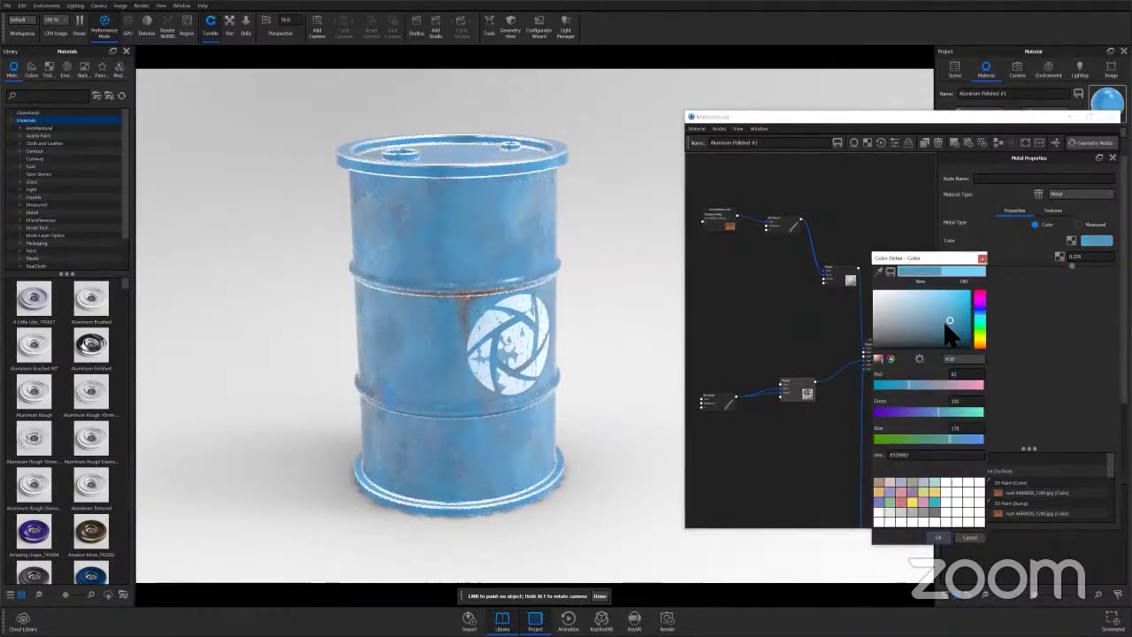
{"action": "left_click", "coordinate": [939, 538]}
Set the Metal roughness to 1 and inspect the rougher barrel surface.
{"action": "left_click", "coordinate": [953, 257]}
{"action": "type", "text": "1"}
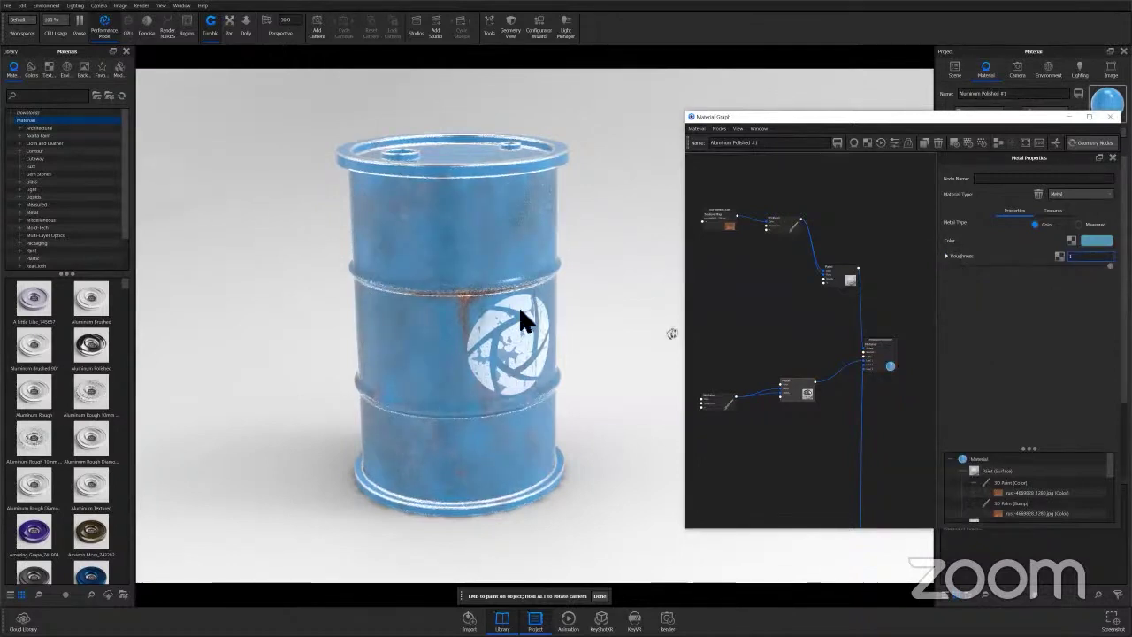
{"action": "left_click", "coordinate": [472, 263]}
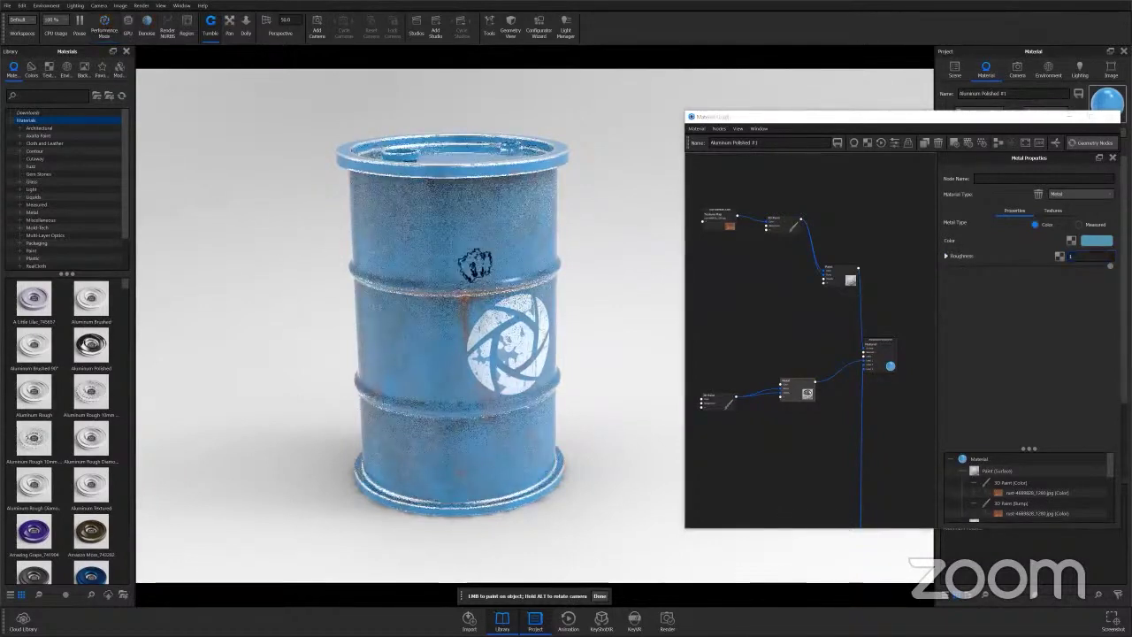
{"action": "scroll", "coordinate": [611, 395], "scroll_direction": "up", "scroll_amount": 3}
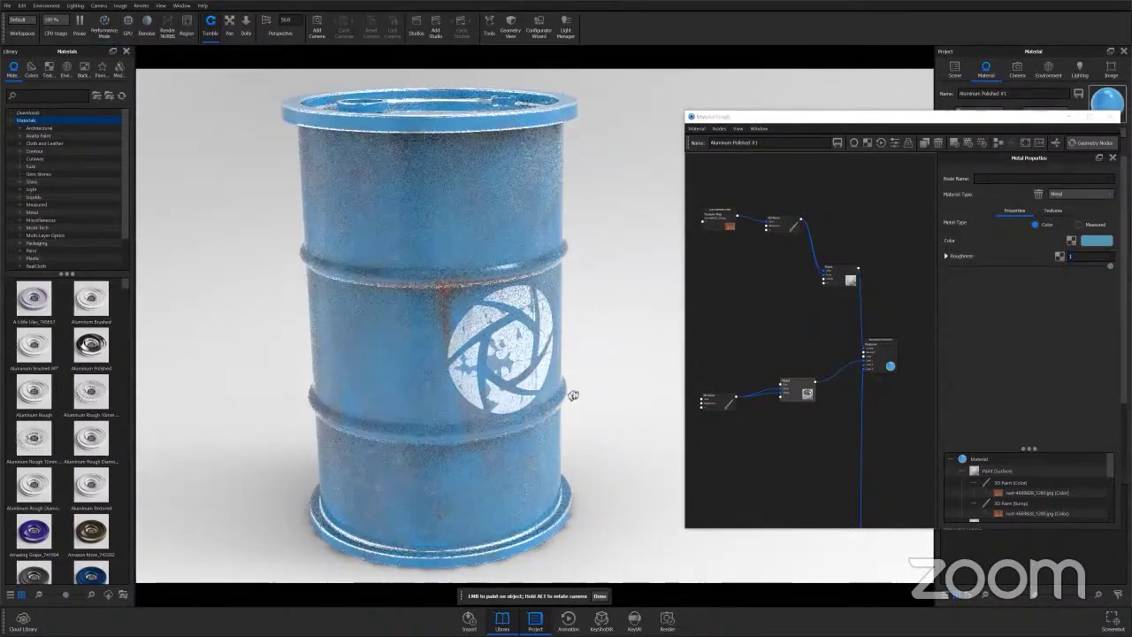
{"action": "left_click_drag", "start_coordinate": [573, 394], "coordinate": [611, 330], "text": "alt"}
{"action": "scroll", "coordinate": [611, 331], "scroll_direction": "up", "scroll_amount": 3}
{"action": "middle_click_drag", "start_coordinate": [611, 330], "coordinate": [628, 375]}
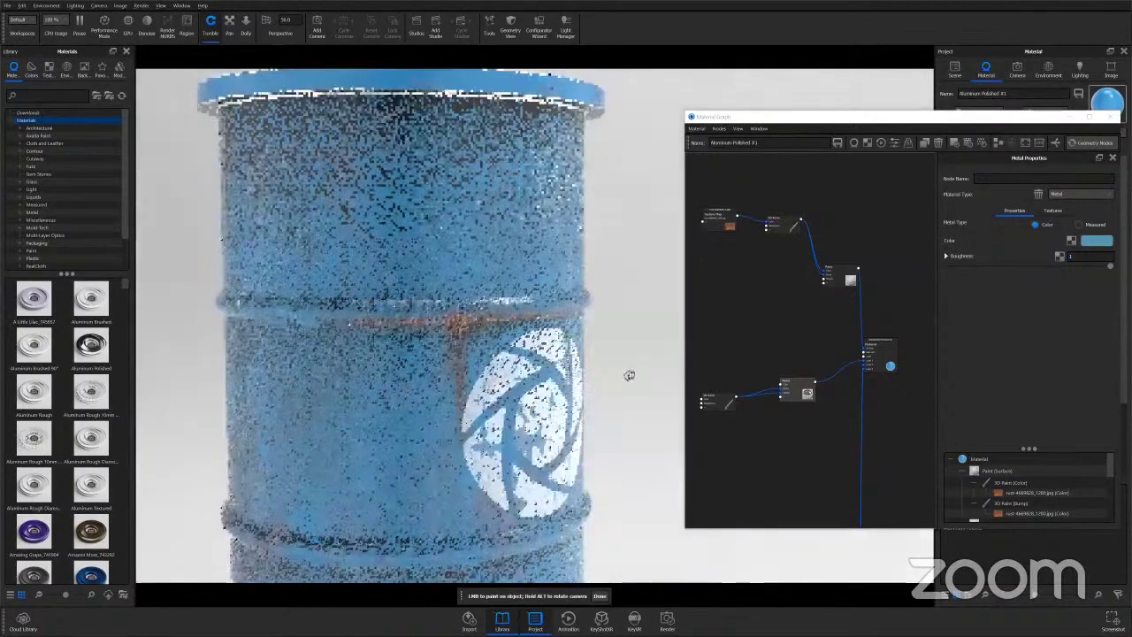
{"action": "left_click_drag", "start_coordinate": [629, 375], "coordinate": [678, 405], "text": "alt"}
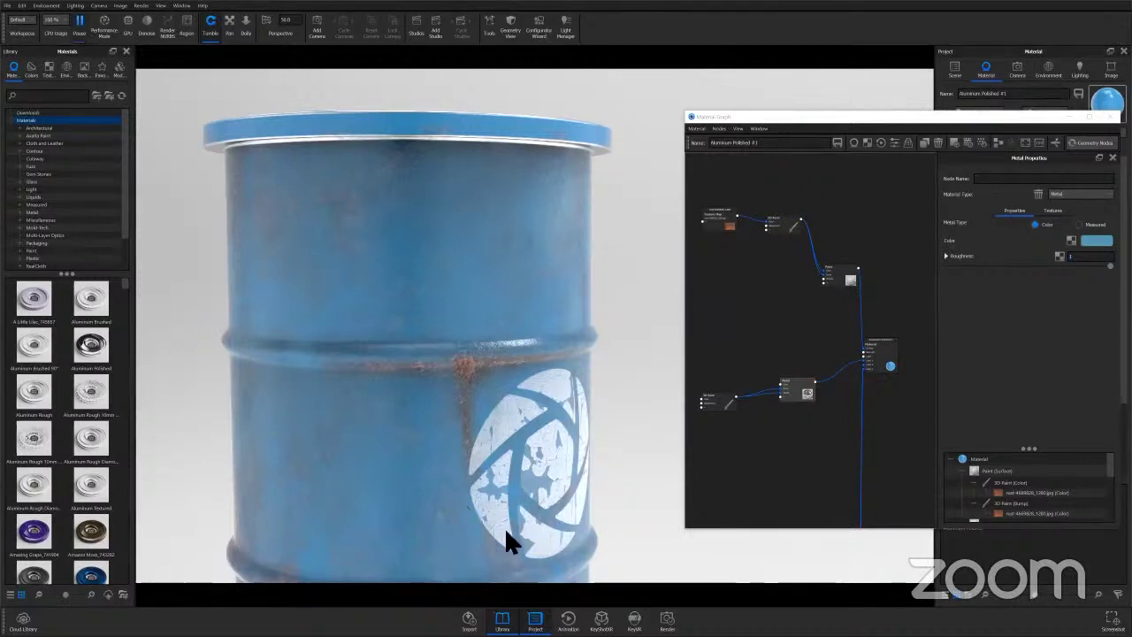
Open the Windows Start menu over the paused barrel render.
{"action": "key", "text": "super"}
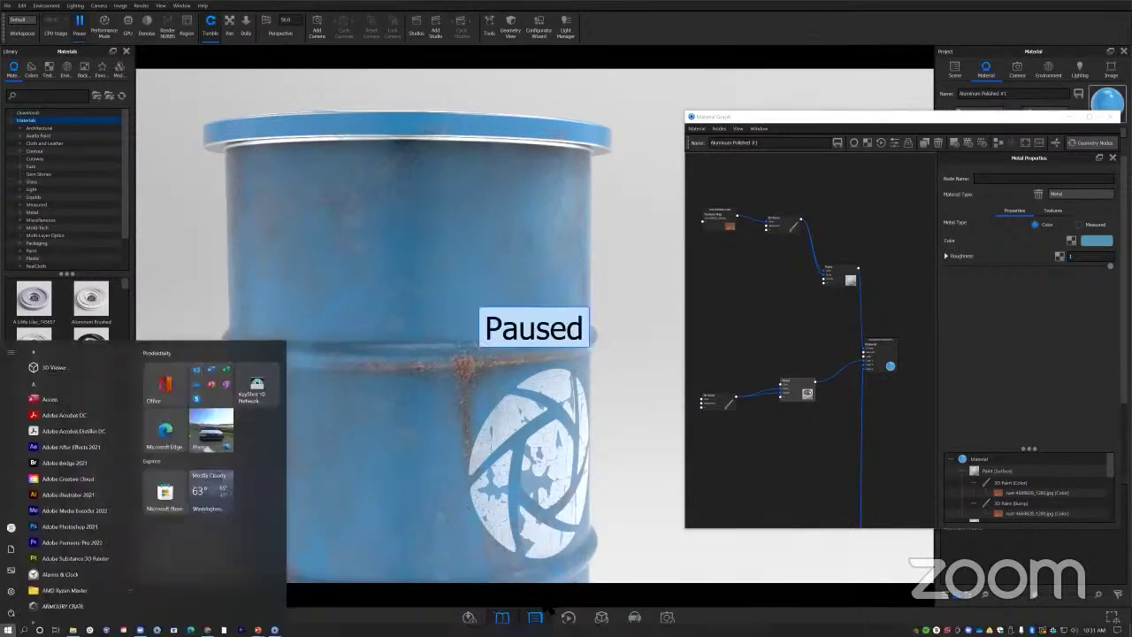
Switch to the TestCube scene and open the cube's Bombay Blue paint in the Material Graph, moved right.
{"action": "mouse_move", "coordinate": [274, 629]}
{"action": "left_click", "coordinate": [505, 596]}
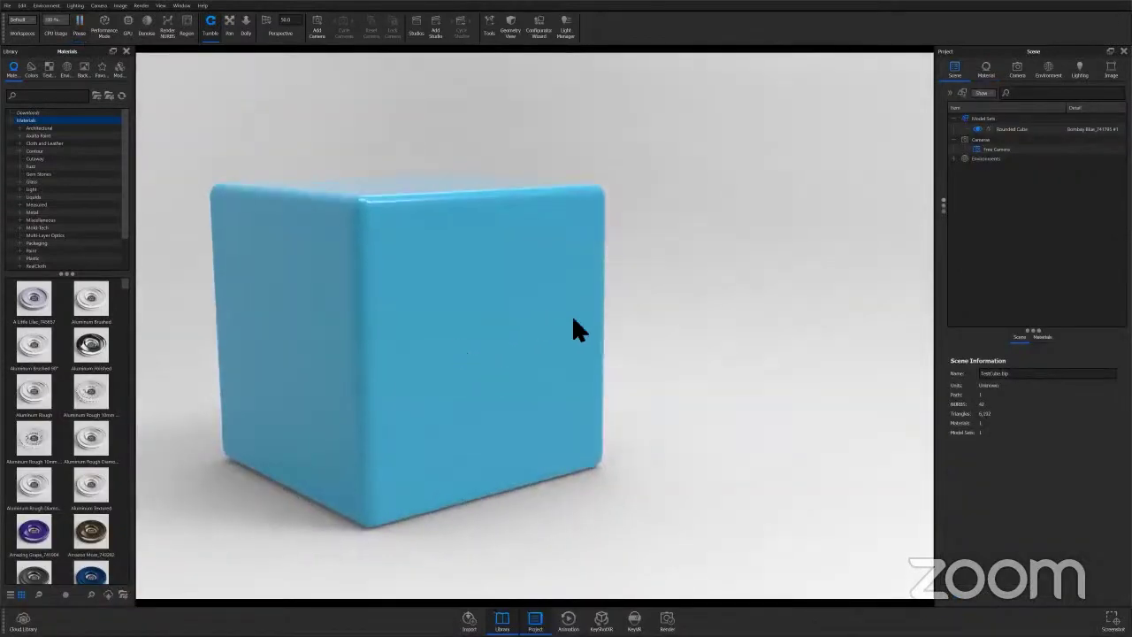
{"action": "double_click", "coordinate": [575, 329]}
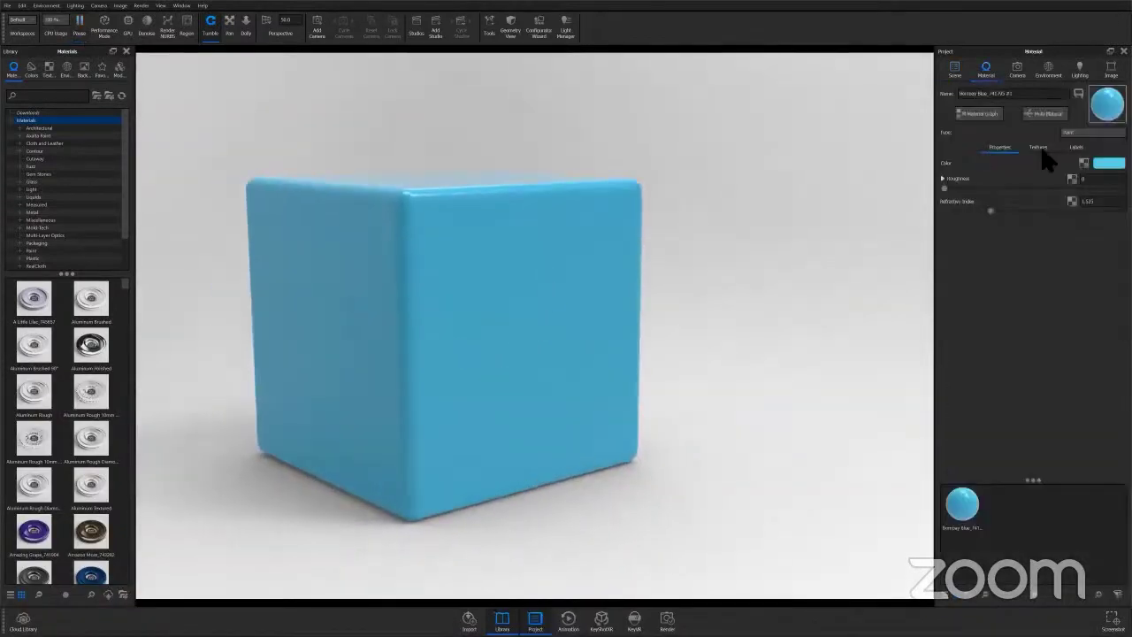
{"action": "left_click", "coordinate": [977, 113]}
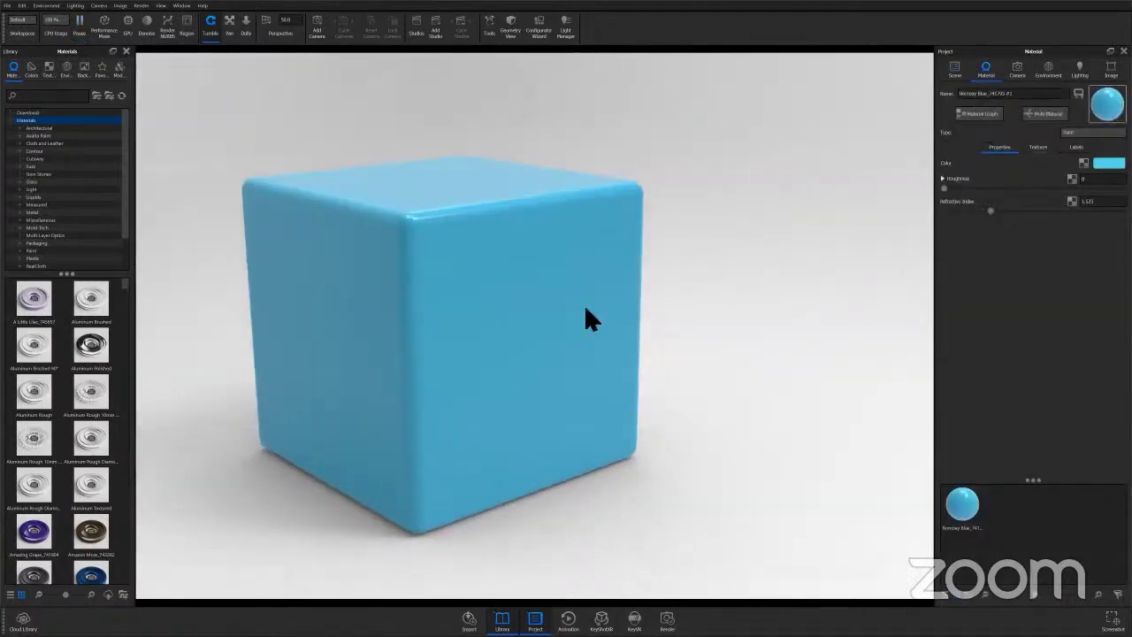
{"action": "left_click_drag", "start_coordinate": [362, 111], "coordinate": [908, 132]}
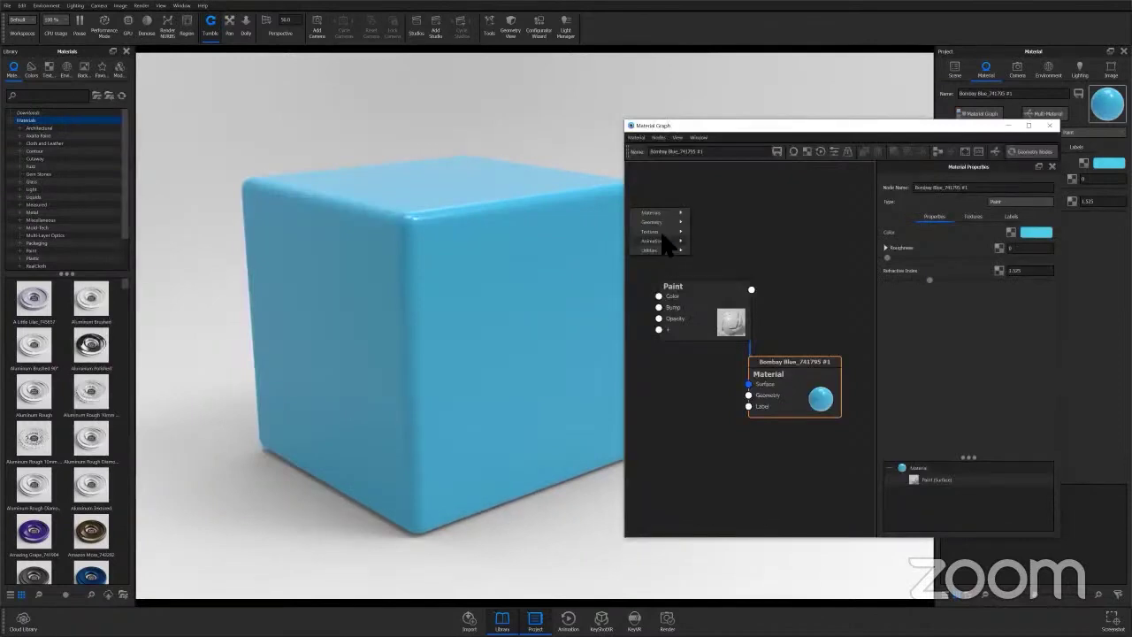
Add a Textures > 3D Paint node and wire it into the Paint node's Color input.
{"action": "mouse_move", "coordinate": [652, 232]}
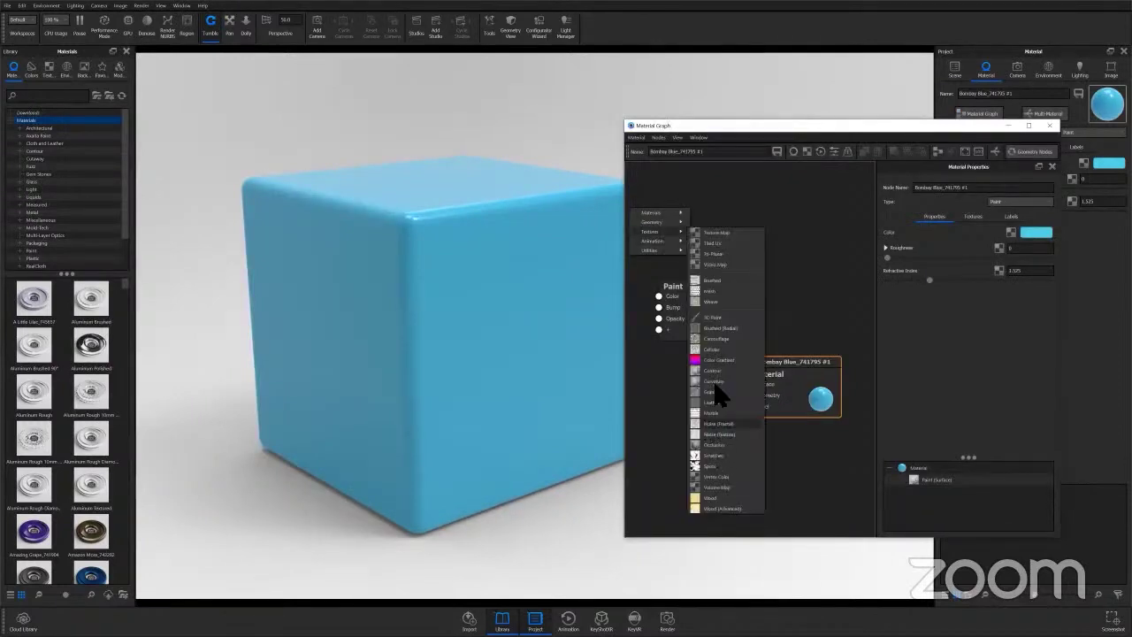
{"action": "left_click", "coordinate": [722, 318]}
{"action": "mouse_move", "coordinate": [720, 216]}
{"action": "left_mouse_down"}
{"action": "mouse_move", "coordinate": [730, 248]}
{"action": "mouse_move", "coordinate": [658, 297]}
{"action": "left_mouse_up"}
{"action": "left_click_drag", "start_coordinate": [704, 326], "coordinate": [829, 284]}
{"action": "left_click_drag", "start_coordinate": [714, 253], "coordinate": [712, 261]}
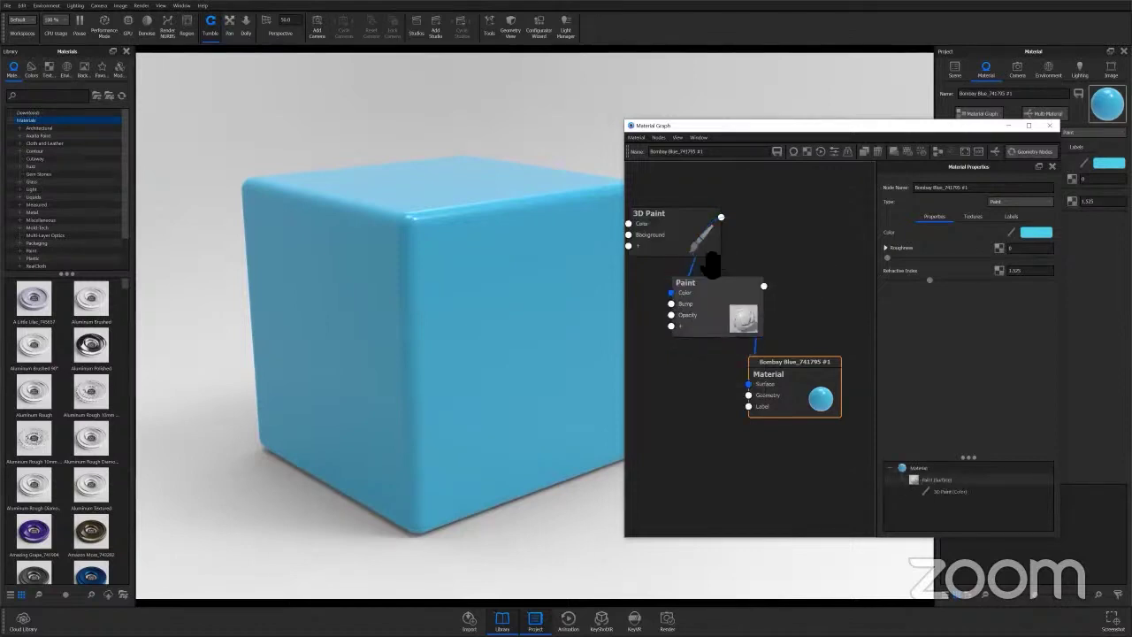
Tidy the graph layout and select the 3D Paint node to show its brush properties.
{"action": "key", "text": "l"}
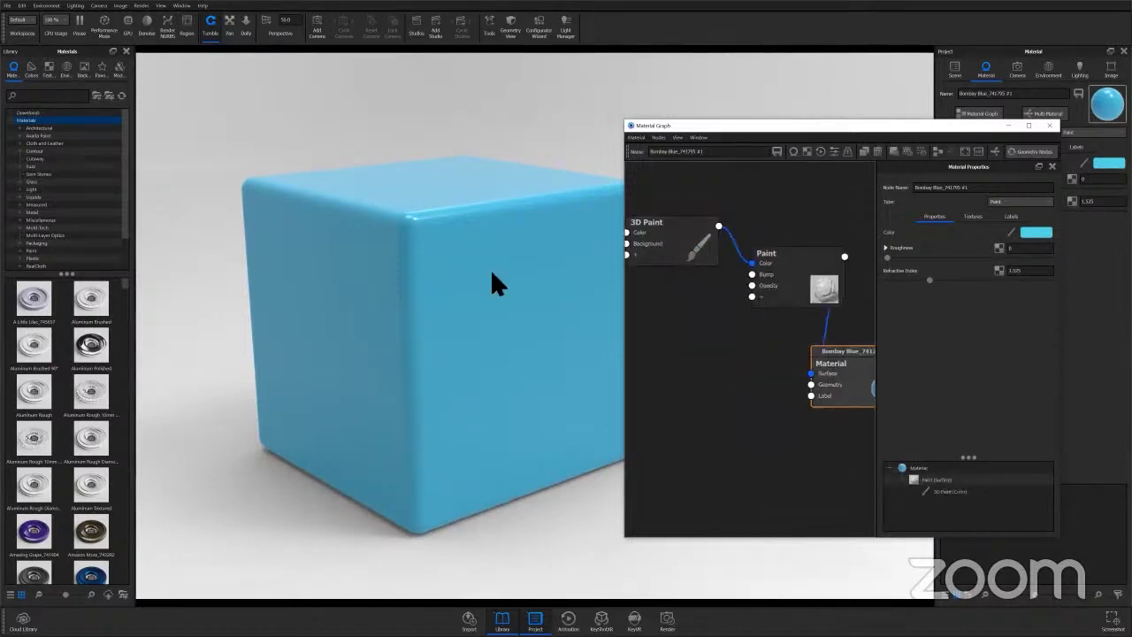
{"action": "left_click_drag", "start_coordinate": [761, 125], "coordinate": [806, 117]}
{"action": "scroll", "coordinate": [413, 252], "scroll_direction": "up", "scroll_amount": 4}
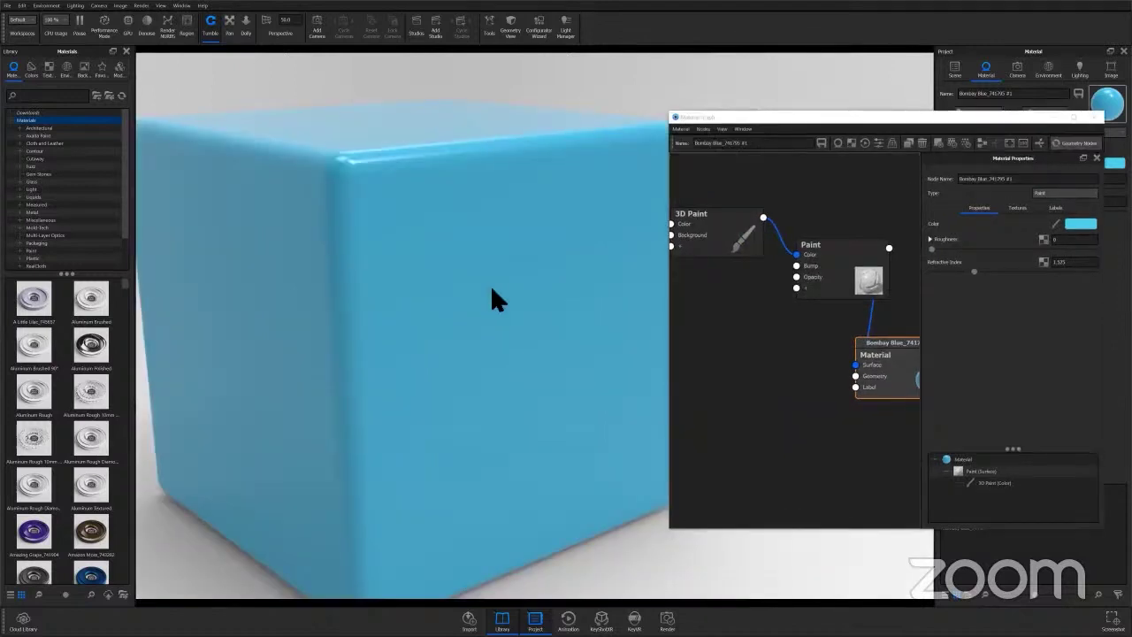
{"action": "scroll", "coordinate": [445, 304], "scroll_direction": "down", "scroll_amount": 3}
{"action": "middle_click_drag", "start_coordinate": [486, 292], "coordinate": [518, 295]}
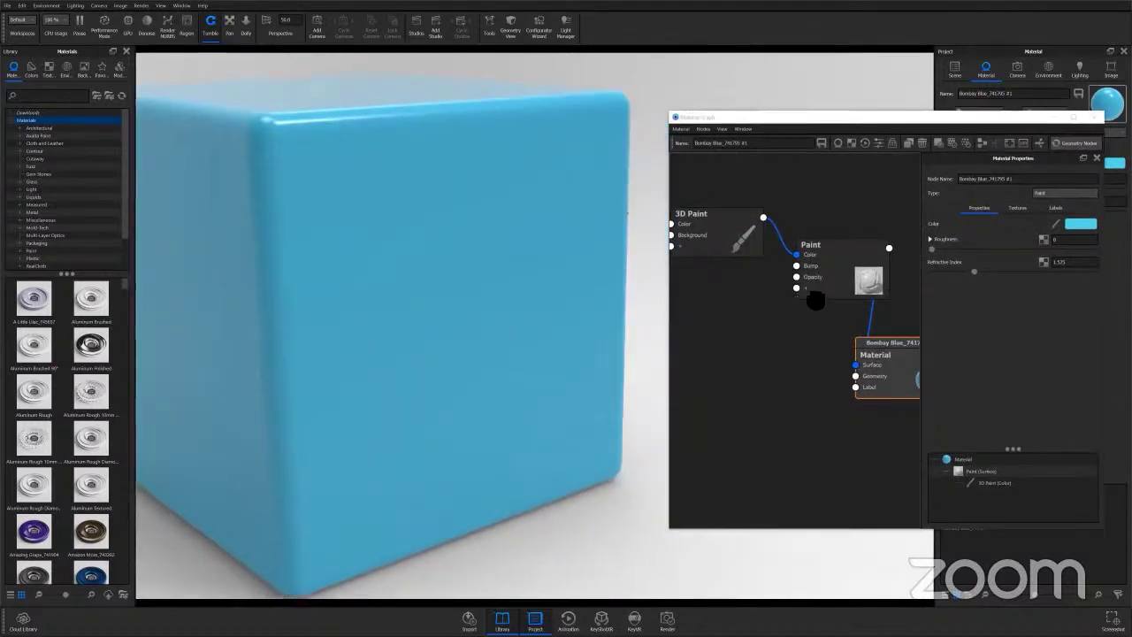
{"action": "left_click_drag", "start_coordinate": [772, 268], "coordinate": [743, 253]}
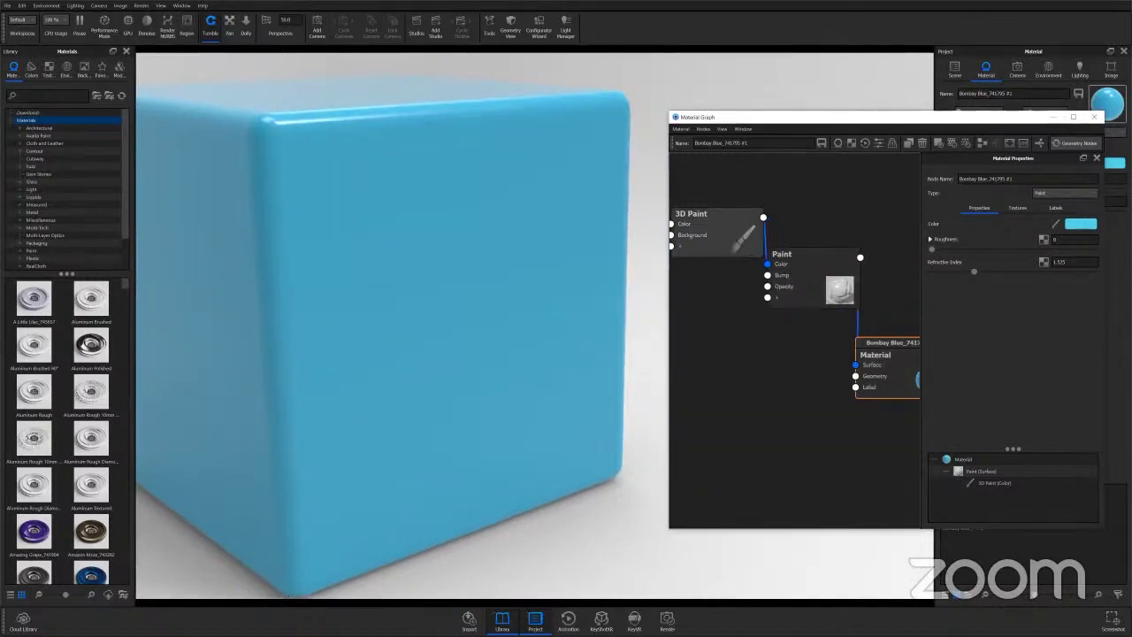
{"action": "left_click", "coordinate": [712, 228]}
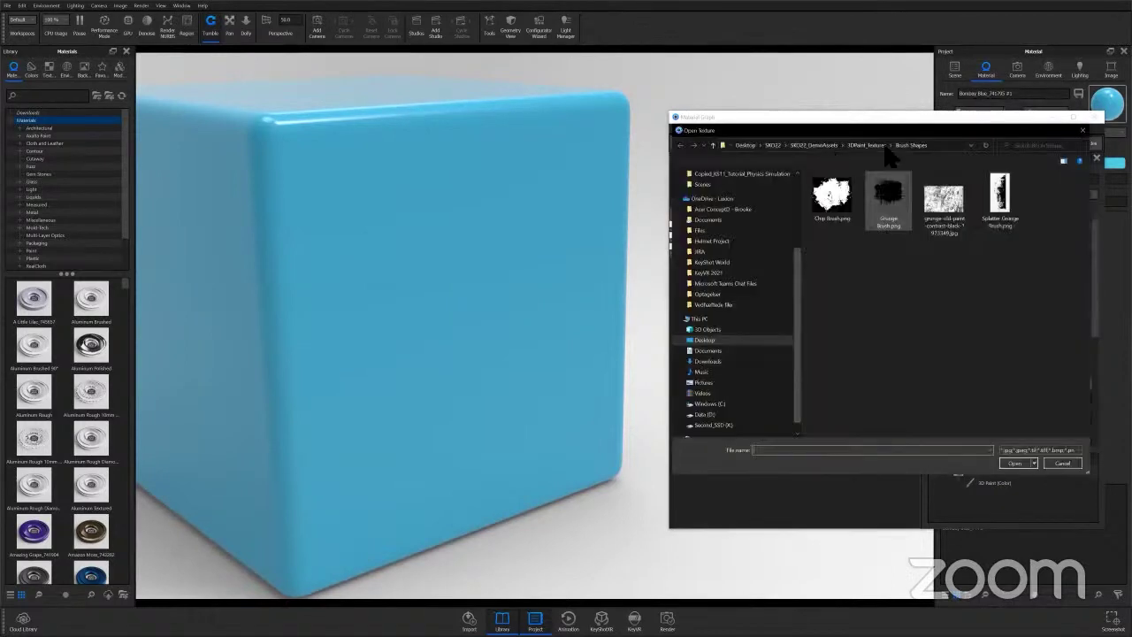
Load the rust image as brush colour, enlarge the brush, and paint a stroke across the cube's front.
{"action": "left_click", "coordinate": [877, 146]}
{"action": "left_click", "coordinate": [924, 198]}
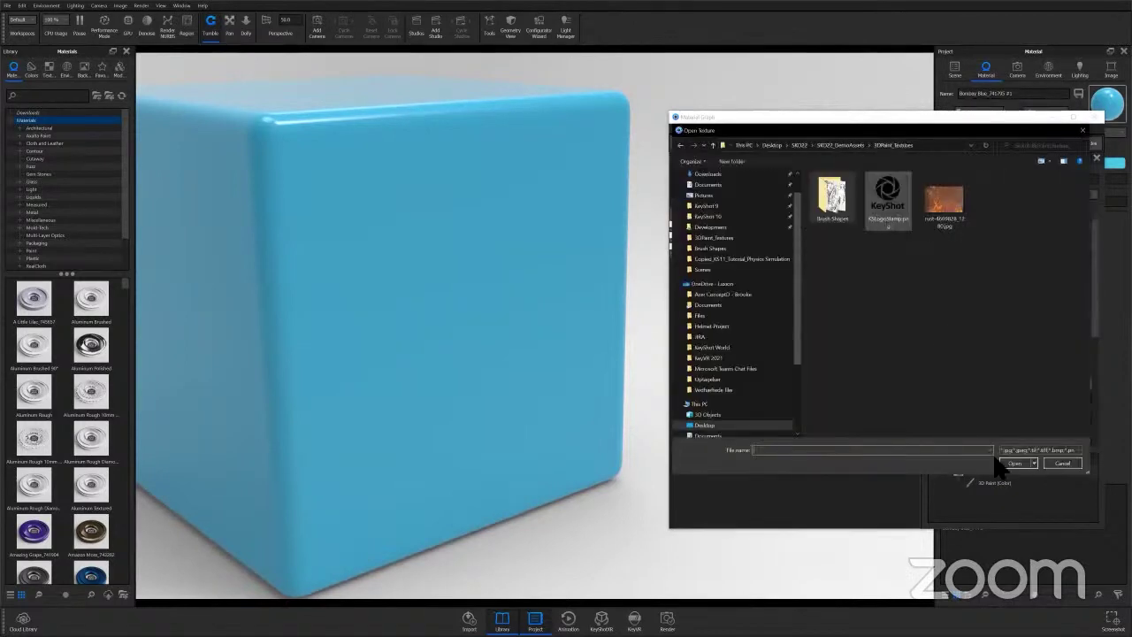
{"action": "left_click", "coordinate": [1023, 464]}
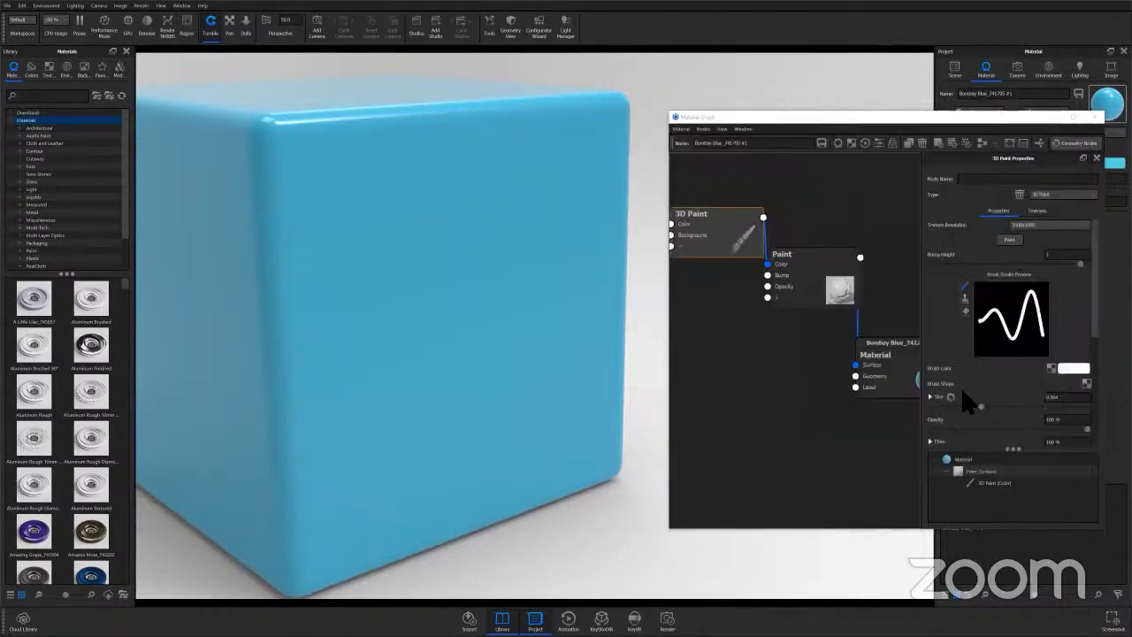
{"action": "left_click_drag", "start_coordinate": [980, 407], "coordinate": [1063, 406]}
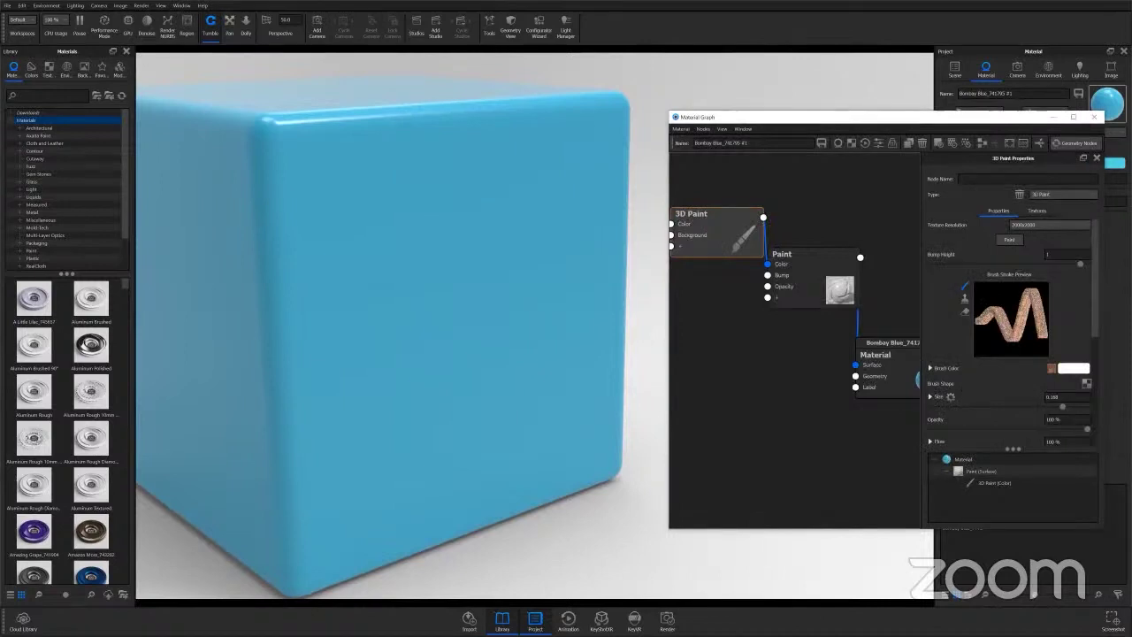
{"action": "left_click", "coordinate": [1009, 239]}
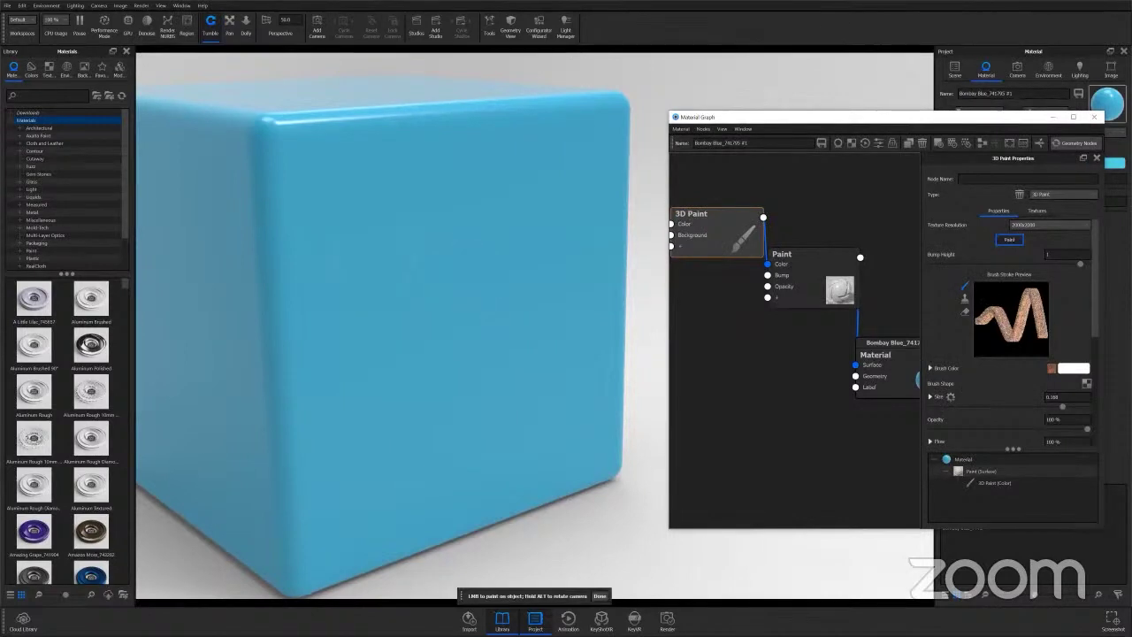
{"action": "mouse_move", "coordinate": [309, 177]}
{"action": "left_mouse_down"}
{"action": "mouse_move", "coordinate": [577, 158]}
{"action": "mouse_move", "coordinate": [309, 274]}
{"action": "mouse_move", "coordinate": [409, 230]}
{"action": "mouse_move", "coordinate": [549, 301]}
{"action": "mouse_move", "coordinate": [582, 211]}
{"action": "mouse_move", "coordinate": [307, 366]}
{"action": "left_mouse_up"}
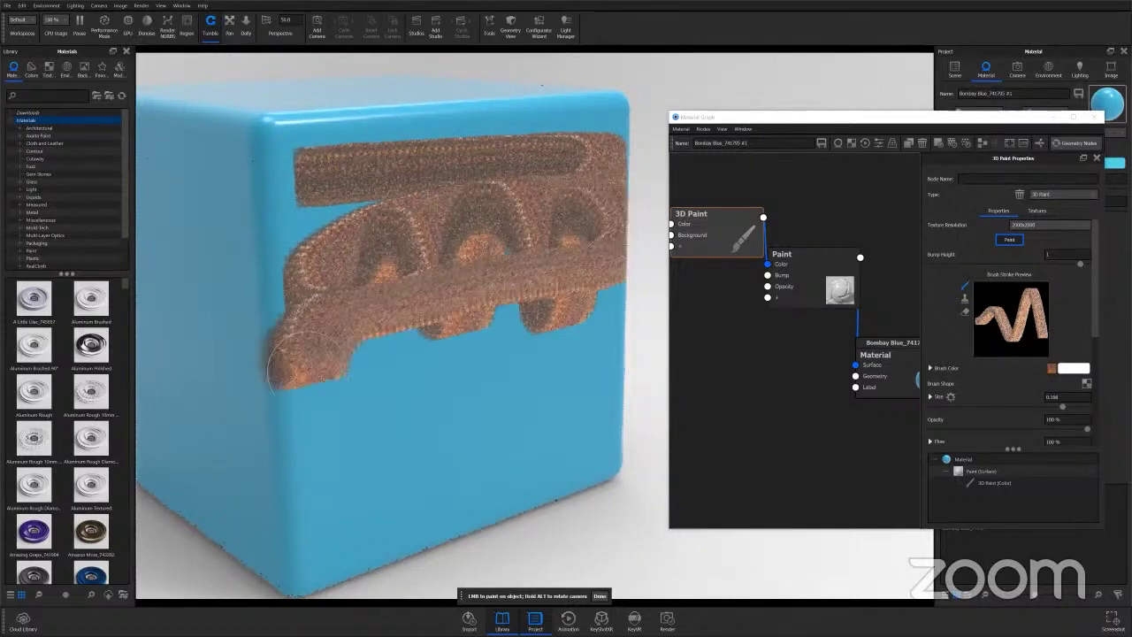
Turn on Performance Mode and drag the rust JPG from Explorer into the graph as a Texture Map.
{"action": "left_click", "coordinate": [104, 26]}
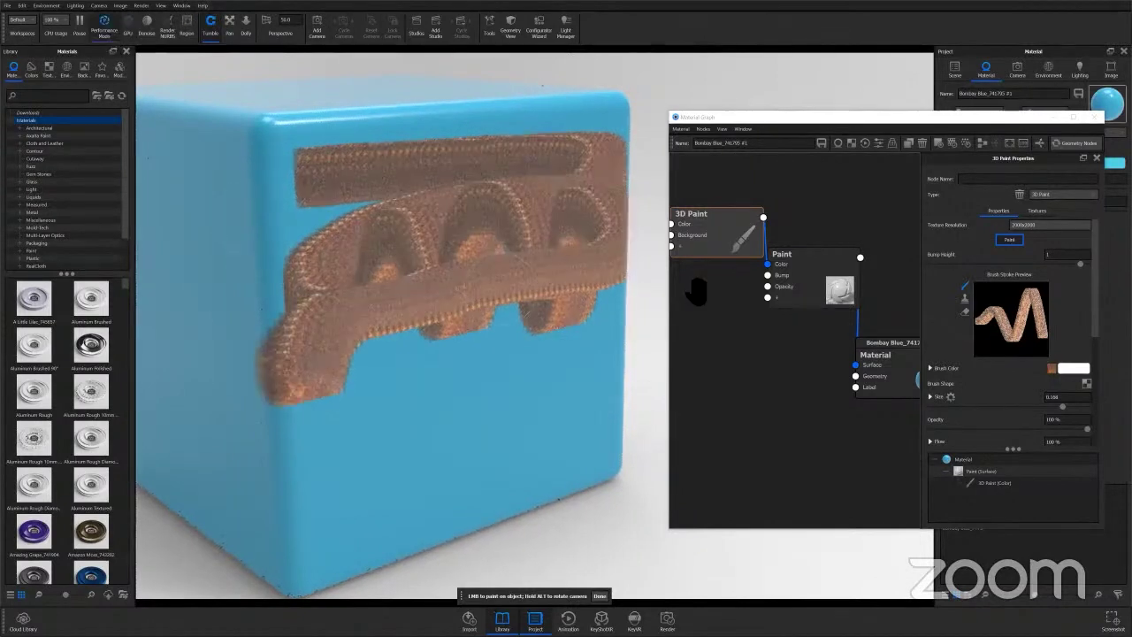
{"action": "left_click_drag", "start_coordinate": [843, 303], "coordinate": [863, 290]}
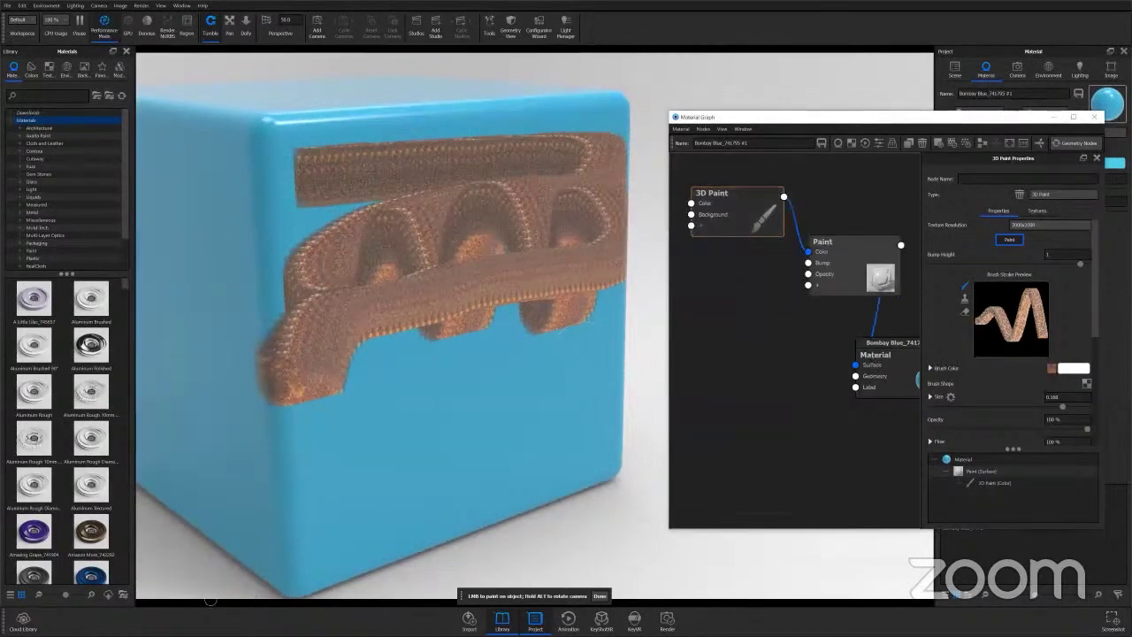
{"action": "key", "text": "super"}
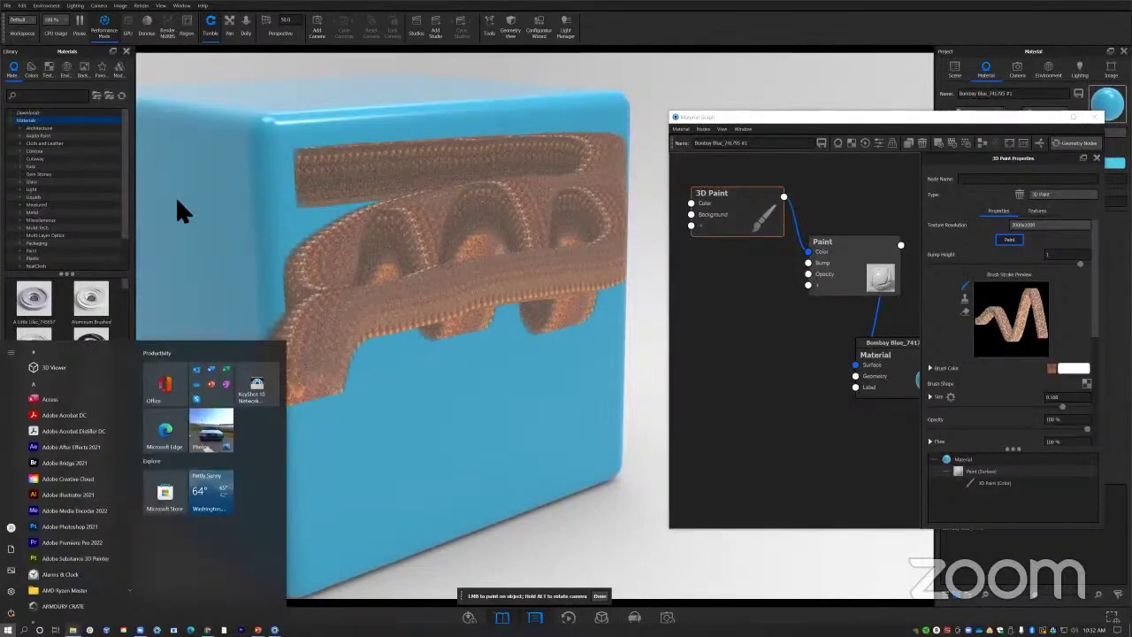
{"action": "key", "text": "alt+Tab"}
{"action": "mouse_move", "coordinate": [196, 199]}
{"action": "left_mouse_down"}
{"action": "mouse_move", "coordinate": [771, 380]}
{"action": "mouse_move", "coordinate": [702, 335]}
{"action": "mouse_move", "coordinate": [731, 316]}
{"action": "mouse_move", "coordinate": [691, 204]}
{"action": "left_mouse_up"}
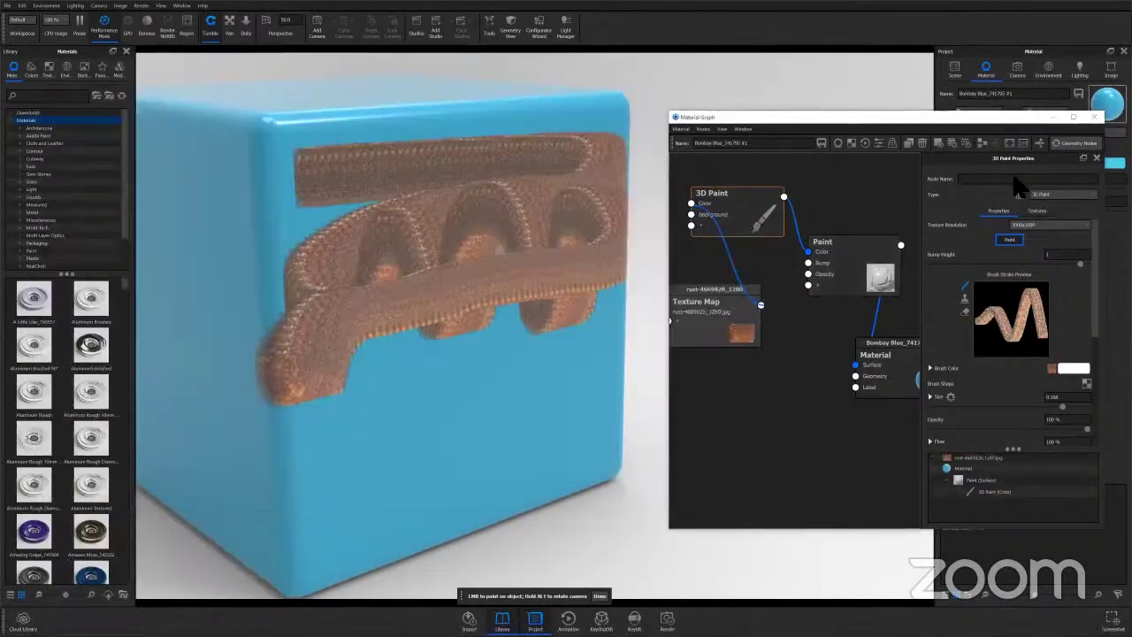
Restart Paint mode with the rust Texture Map and paint a large rust patch over the cube's front.
{"action": "left_click", "coordinate": [1009, 239]}
{"action": "left_click", "coordinate": [1010, 239]}
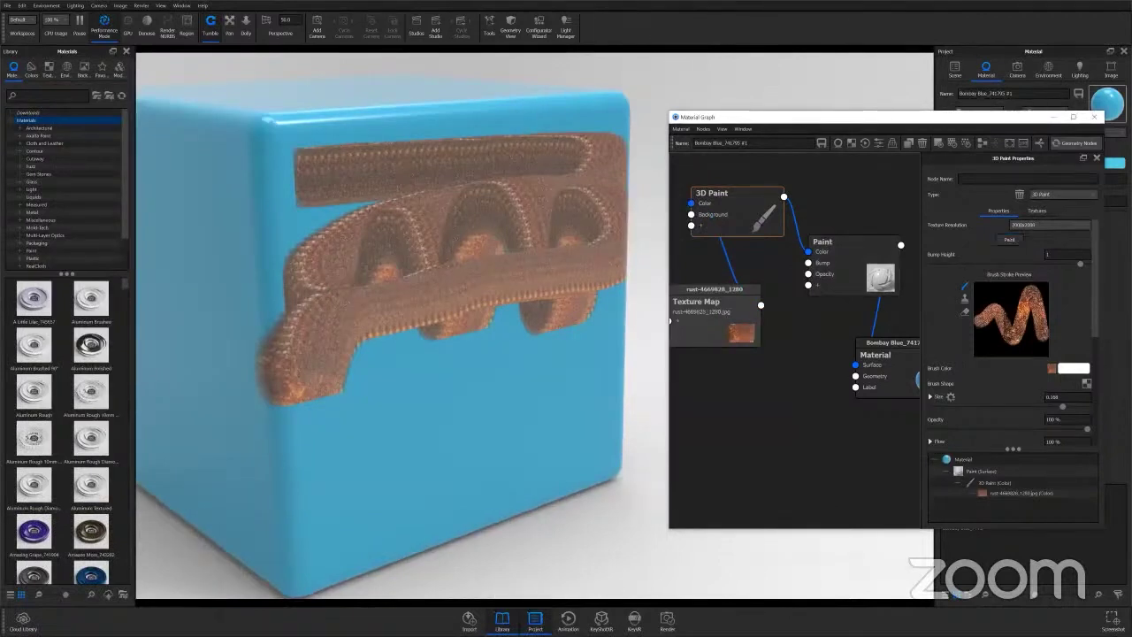
{"action": "mouse_move", "coordinate": [343, 363]}
{"action": "left_mouse_down"}
{"action": "mouse_move", "coordinate": [476, 336]}
{"action": "mouse_move", "coordinate": [455, 390]}
{"action": "mouse_move", "coordinate": [396, 403]}
{"action": "mouse_move", "coordinate": [462, 372]}
{"action": "mouse_move", "coordinate": [522, 199]}
{"action": "mouse_move", "coordinate": [365, 272]}
{"action": "mouse_move", "coordinate": [488, 207]}
{"action": "left_mouse_up"}
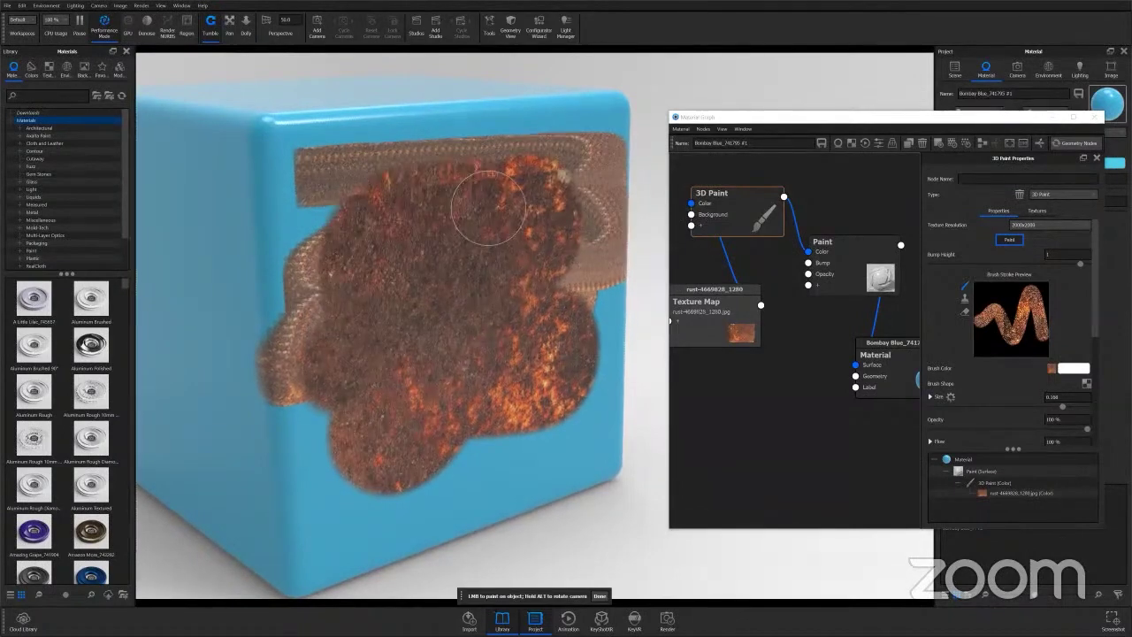
{"action": "scroll", "coordinate": [457, 318], "scroll_direction": "down", "scroll_amount": 4}
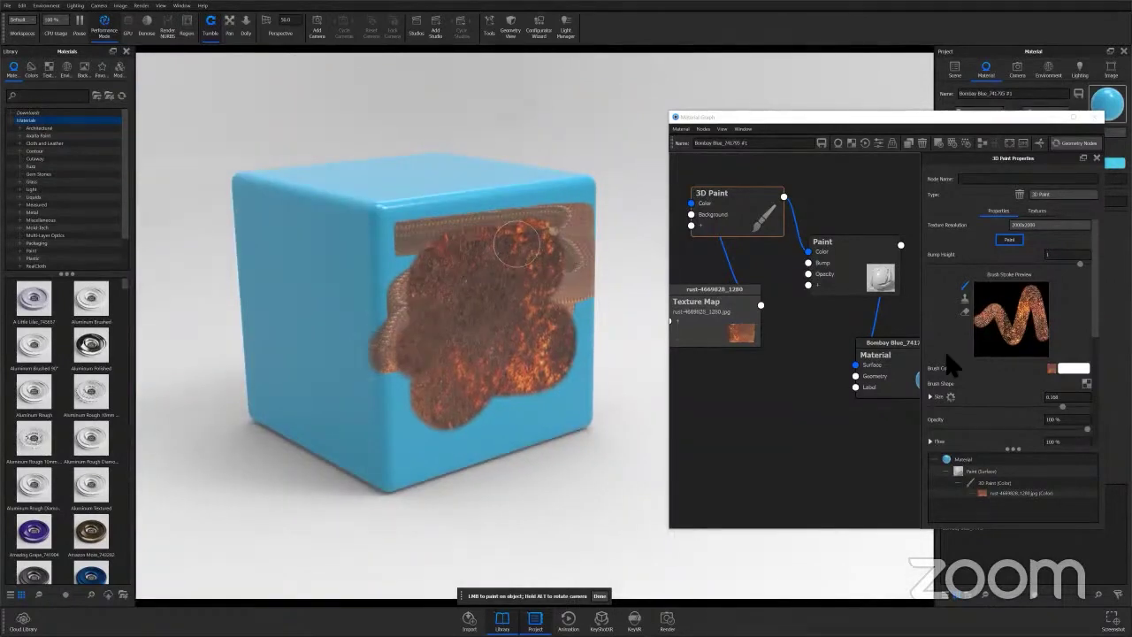
Tick Only Draw on Plane and paint rust over the cube's front, side and top faces.
{"action": "scroll", "coordinate": [946, 347], "scroll_direction": "down", "scroll_amount": 5}
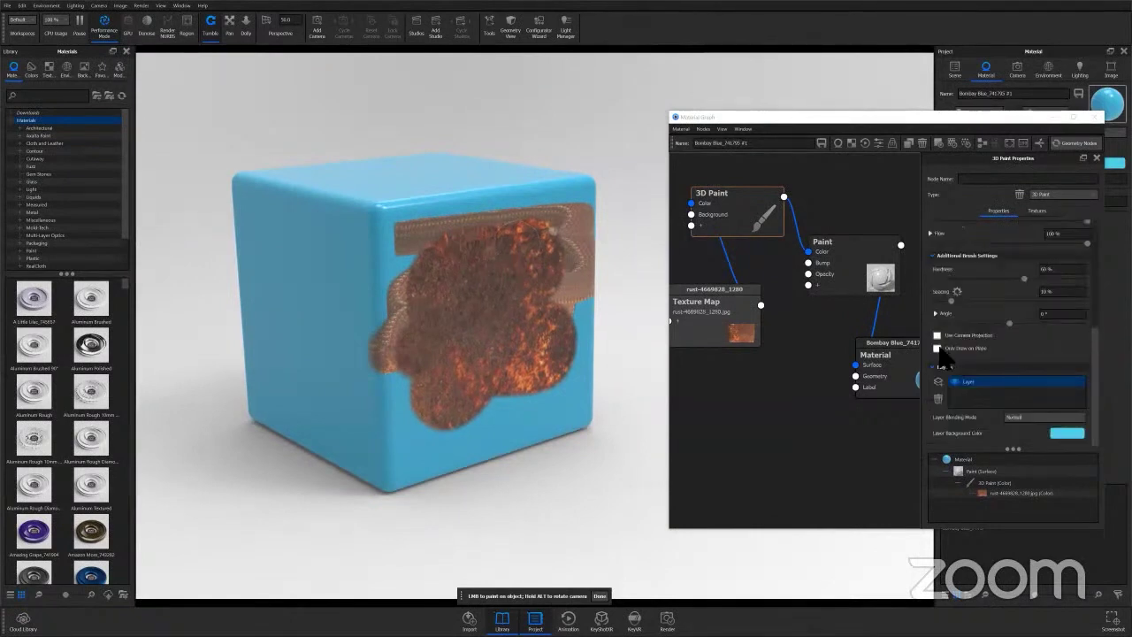
{"action": "left_click", "coordinate": [938, 347]}
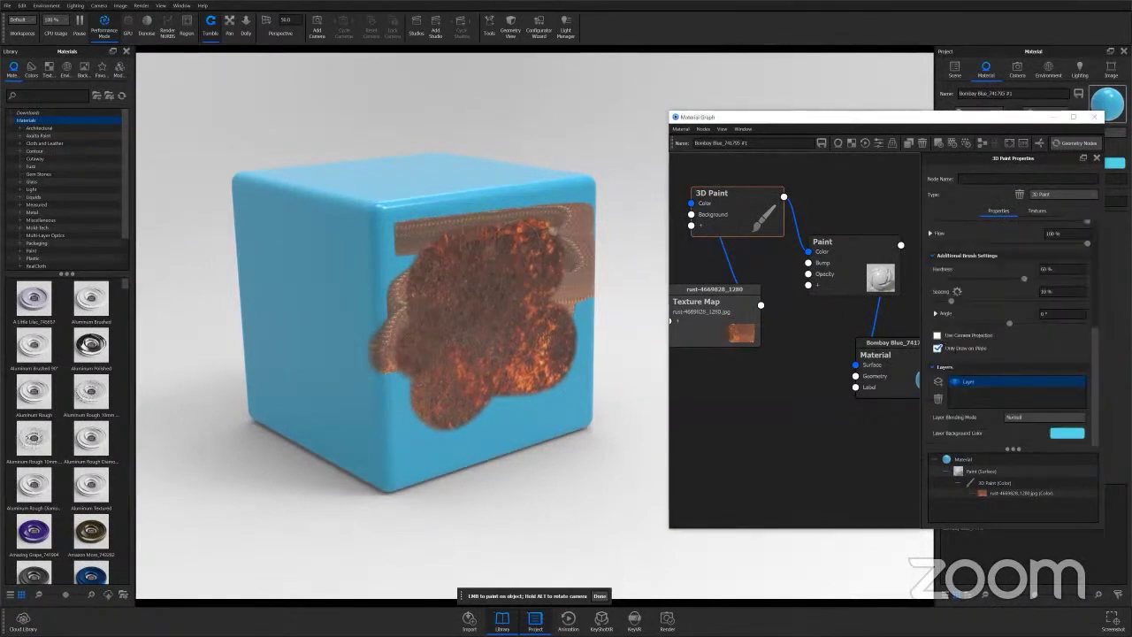
{"action": "mouse_move", "coordinate": [533, 311]}
{"action": "left_mouse_down"}
{"action": "mouse_move", "coordinate": [512, 290]}
{"action": "mouse_move", "coordinate": [399, 258]}
{"action": "mouse_move", "coordinate": [402, 470]}
{"action": "mouse_move", "coordinate": [584, 446]}
{"action": "mouse_move", "coordinate": [476, 434]}
{"action": "mouse_move", "coordinate": [426, 340]}
{"action": "mouse_move", "coordinate": [521, 209]}
{"action": "mouse_move", "coordinate": [334, 237]}
{"action": "mouse_move", "coordinate": [324, 276]}
{"action": "mouse_move", "coordinate": [332, 446]}
{"action": "mouse_move", "coordinate": [293, 214]}
{"action": "mouse_move", "coordinate": [239, 195]}
{"action": "mouse_move", "coordinate": [358, 452]}
{"action": "mouse_move", "coordinate": [311, 394]}
{"action": "mouse_move", "coordinate": [348, 218]}
{"action": "left_mouse_up"}
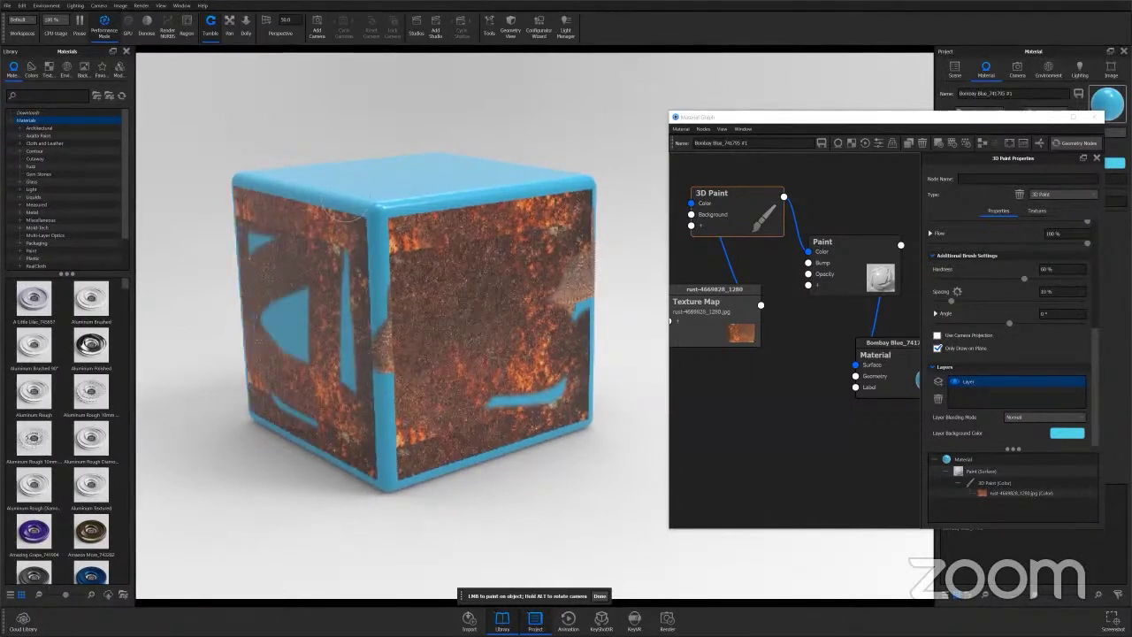
{"action": "mouse_move", "coordinate": [328, 175]}
{"action": "left_mouse_down"}
{"action": "mouse_move", "coordinate": [527, 173]}
{"action": "mouse_move", "coordinate": [323, 184]}
{"action": "mouse_move", "coordinate": [562, 177]}
{"action": "left_mouse_up"}
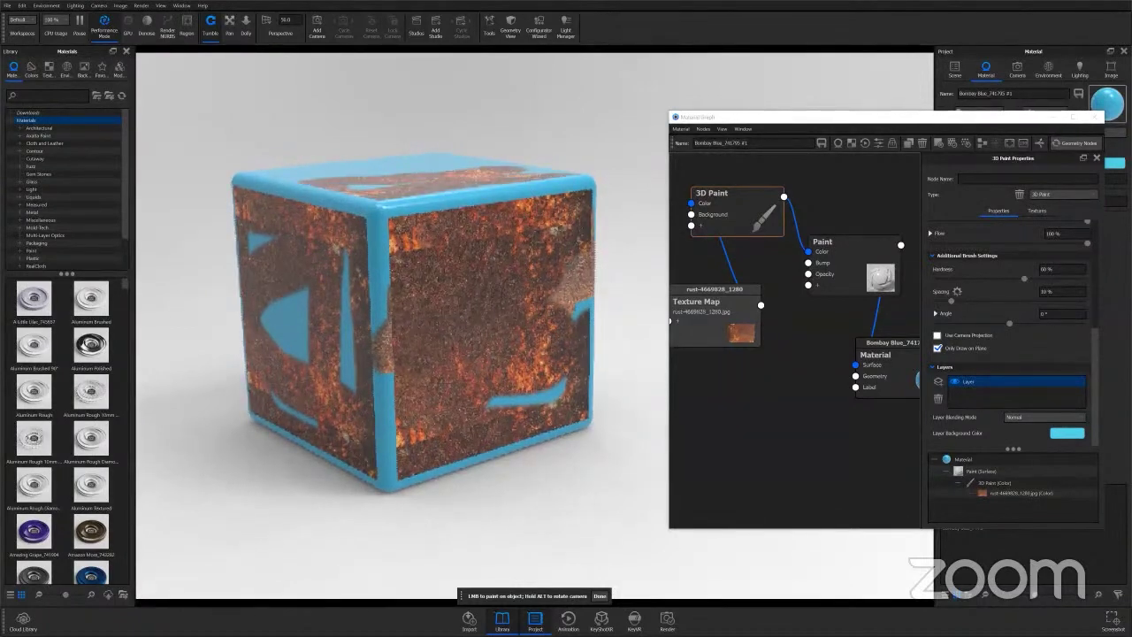
{"action": "left_click_drag", "start_coordinate": [367, 177], "coordinate": [271, 171]}
{"action": "left_click_drag", "start_coordinate": [509, 161], "coordinate": [341, 162]}
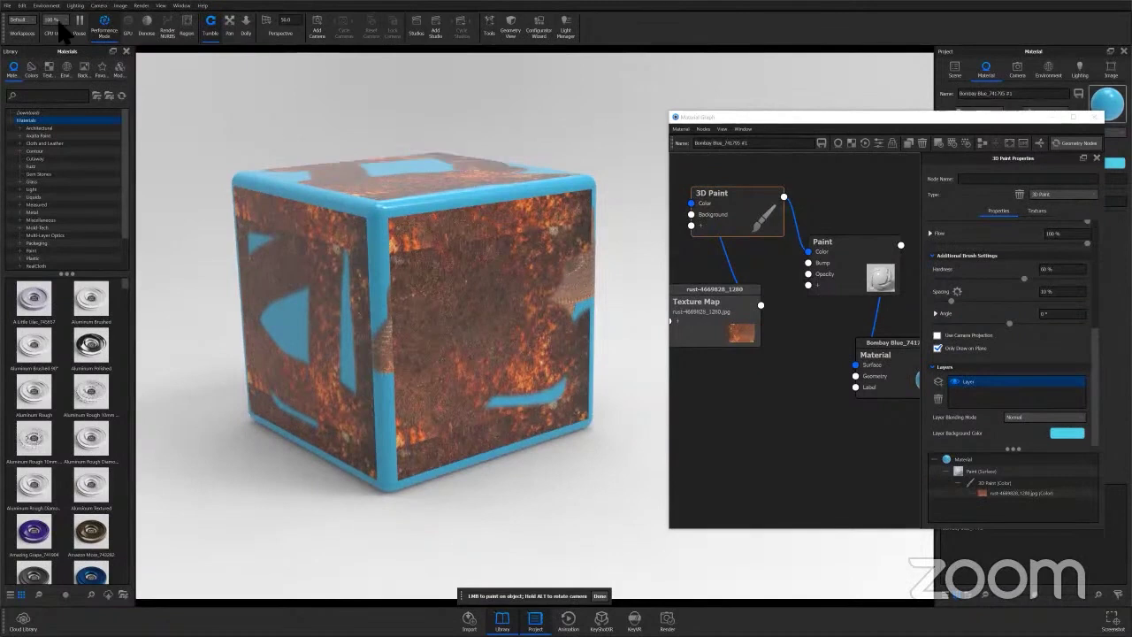
Pause the render, cancel the Save Reminder, and open the Cold Brew Coffee physics scene.
{"action": "key", "text": "shift+p"}
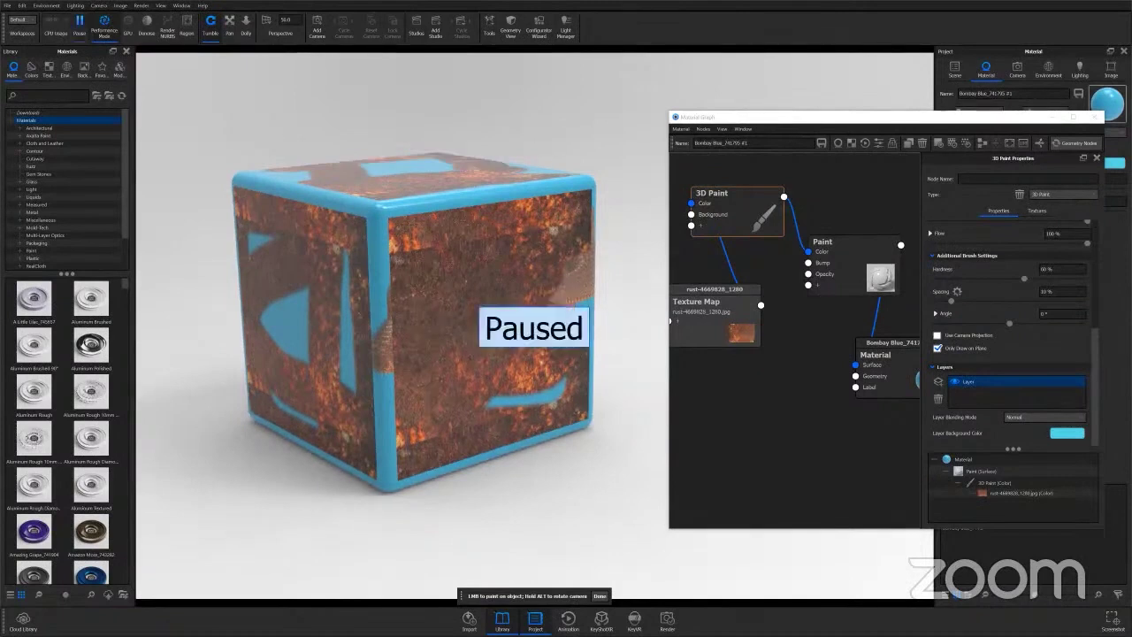
{"action": "key", "text": "super"}
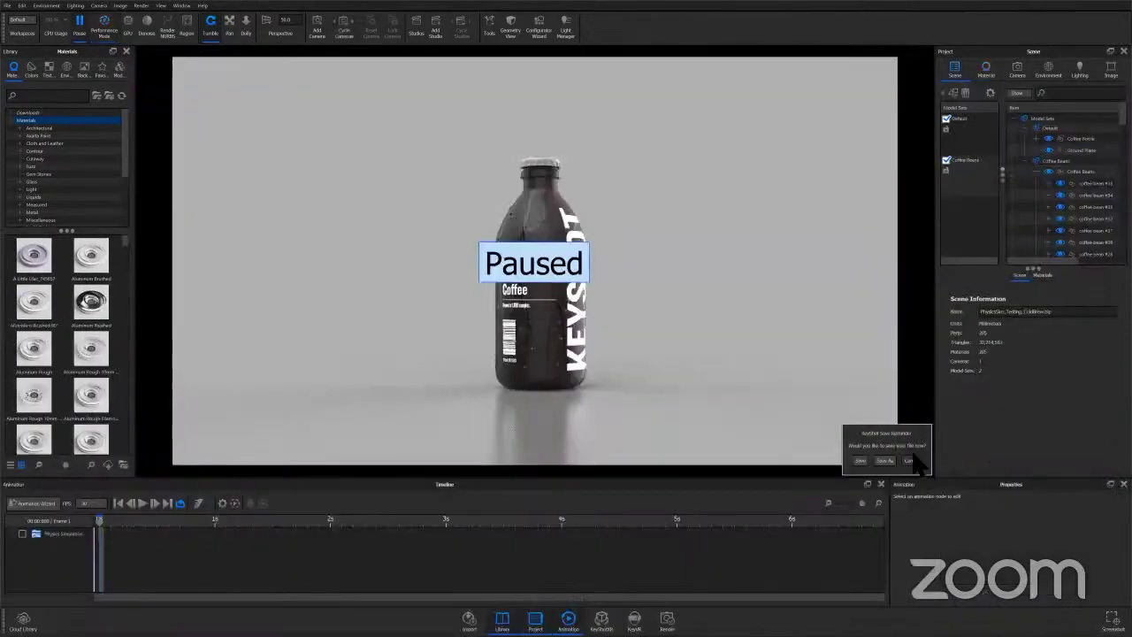
{"action": "left_click", "coordinate": [911, 460]}
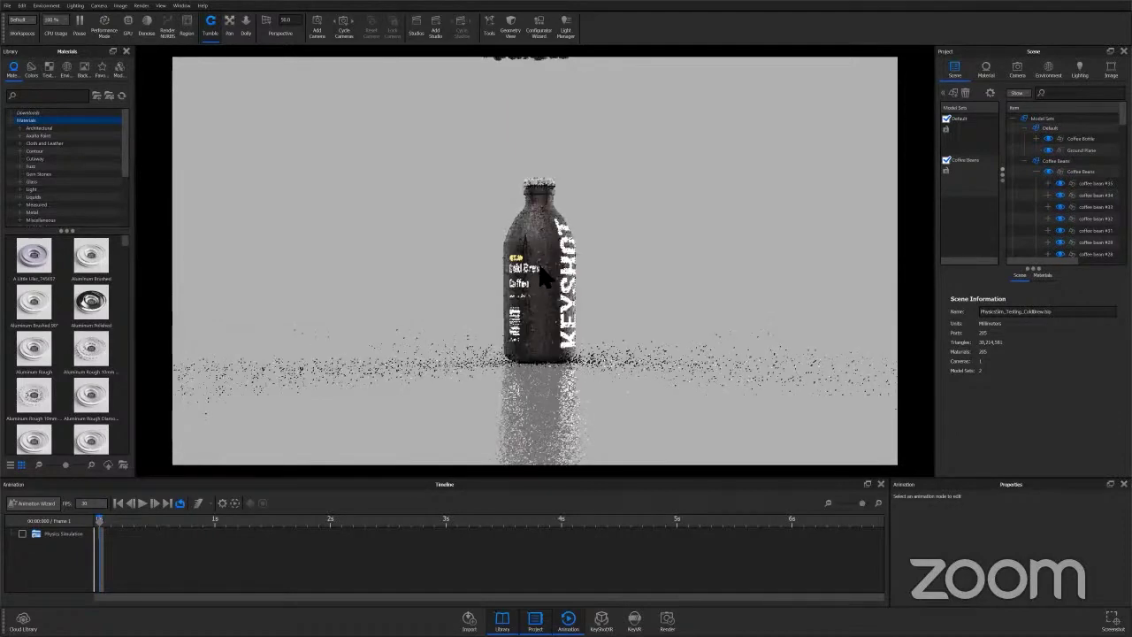
Choose Physics Simulation from the toolbar's Tools dropdown.
{"action": "scroll", "coordinate": [421, 327], "scroll_direction": "up", "scroll_amount": 3}
{"action": "scroll", "coordinate": [421, 322], "scroll_direction": "down", "scroll_amount": 1}
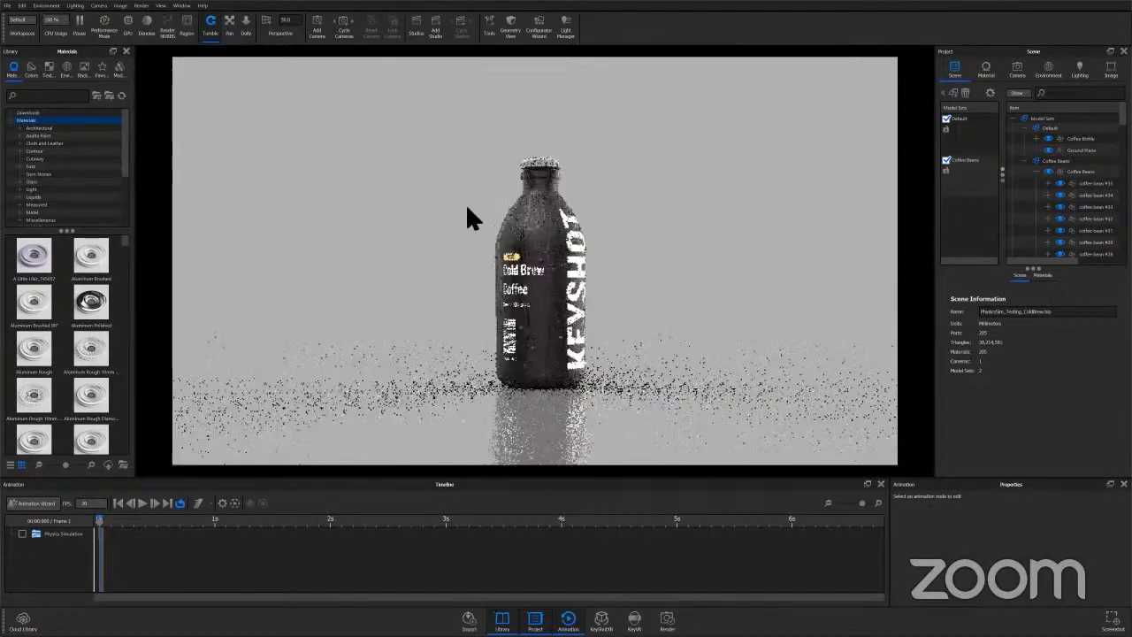
{"action": "left_click", "coordinate": [489, 26]}
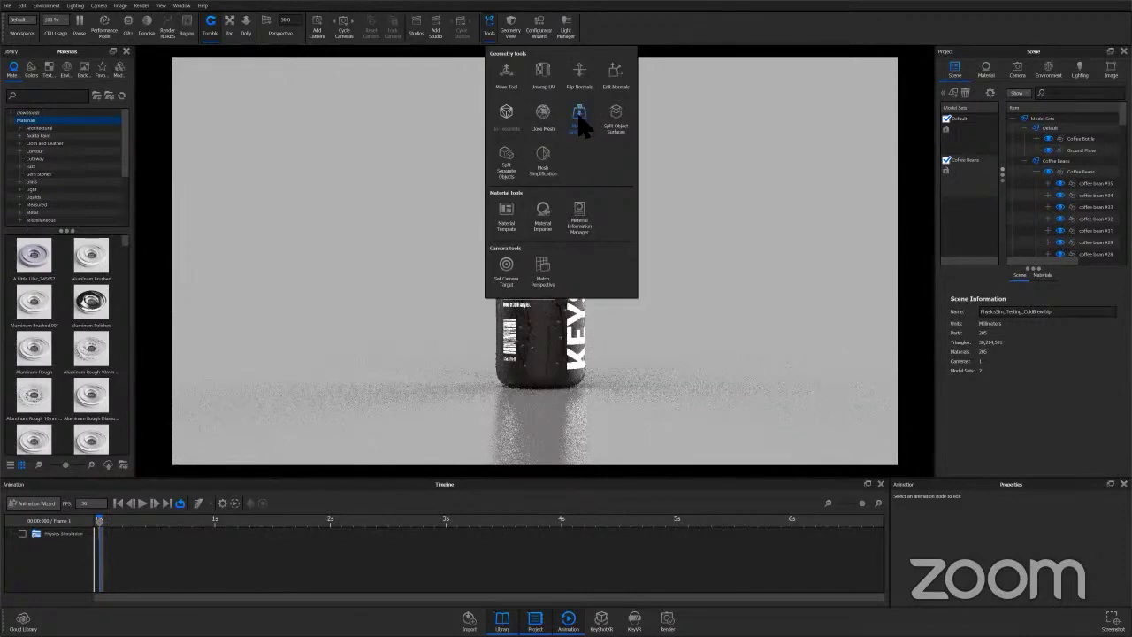
{"action": "left_click", "coordinate": [580, 122]}
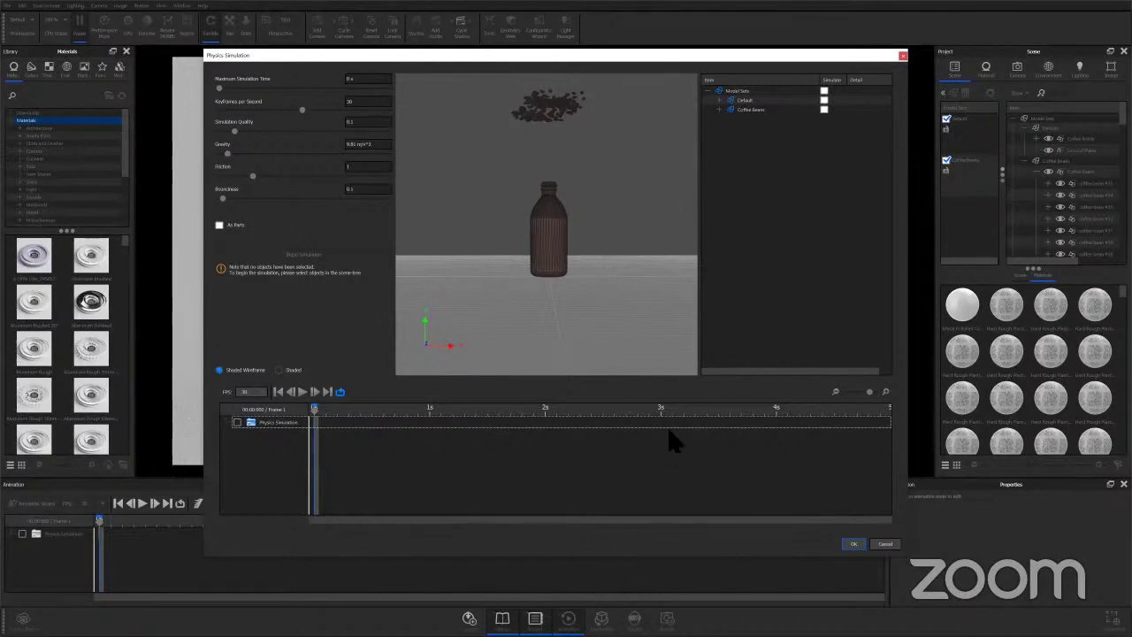
Expand the Coffee Beans group and mark all its bean sets to simulate.
{"action": "left_click", "coordinate": [719, 109]}
{"action": "left_click", "coordinate": [800, 120]}
{"action": "left_click", "coordinate": [827, 131]}
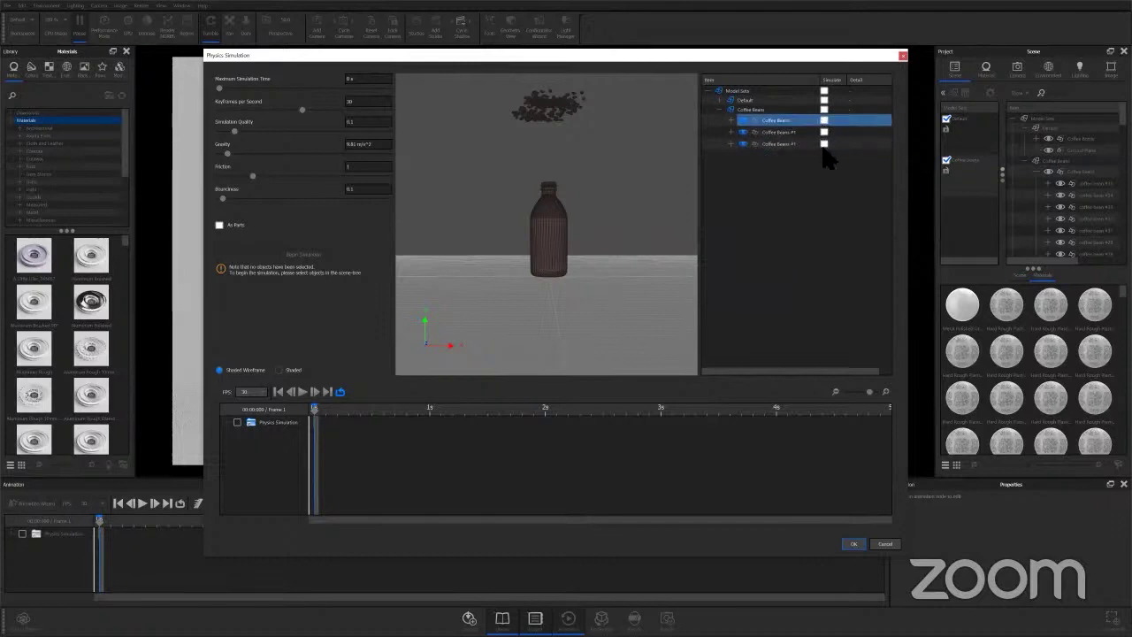
{"action": "left_click", "coordinate": [824, 110]}
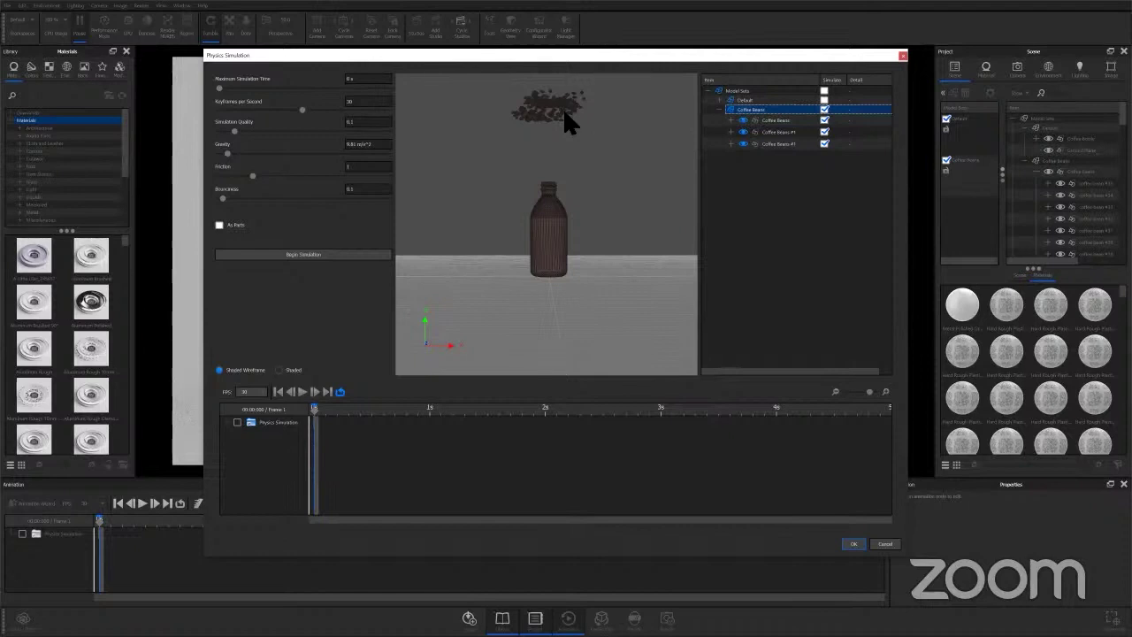
Set the Maximum Simulation Time and enable As Parts for the simulation.
{"action": "left_click", "coordinate": [378, 79]}
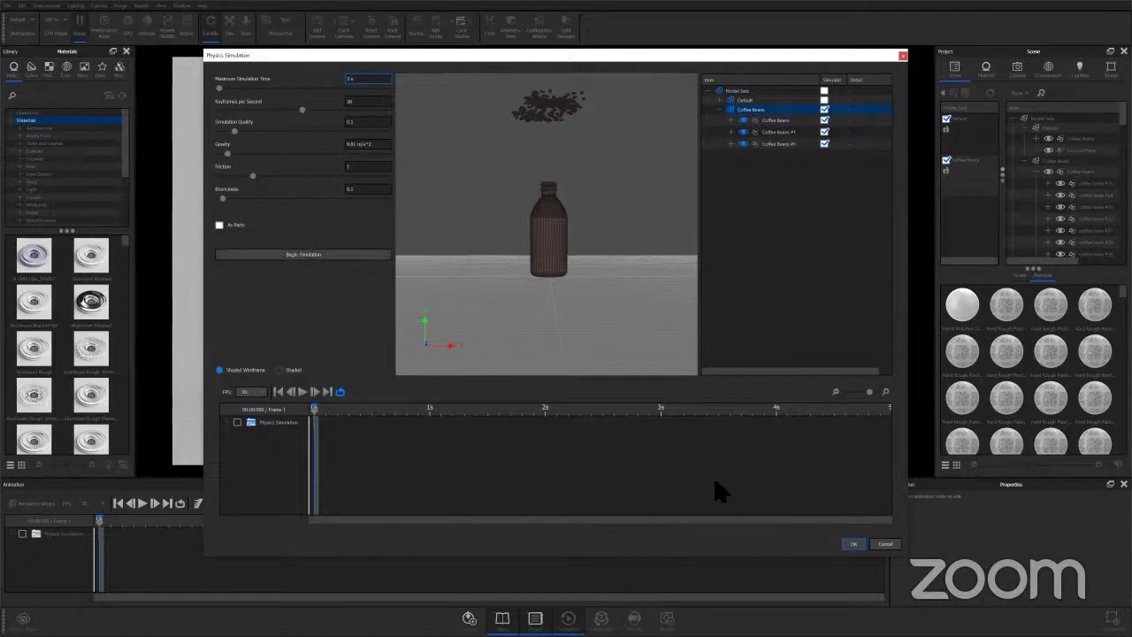
{"action": "left_click", "coordinate": [375, 101]}
{"action": "left_click", "coordinate": [311, 422]}
{"action": "left_click", "coordinate": [219, 225]}
{"action": "left_click_drag", "start_coordinate": [589, 188], "coordinate": [590, 209]}
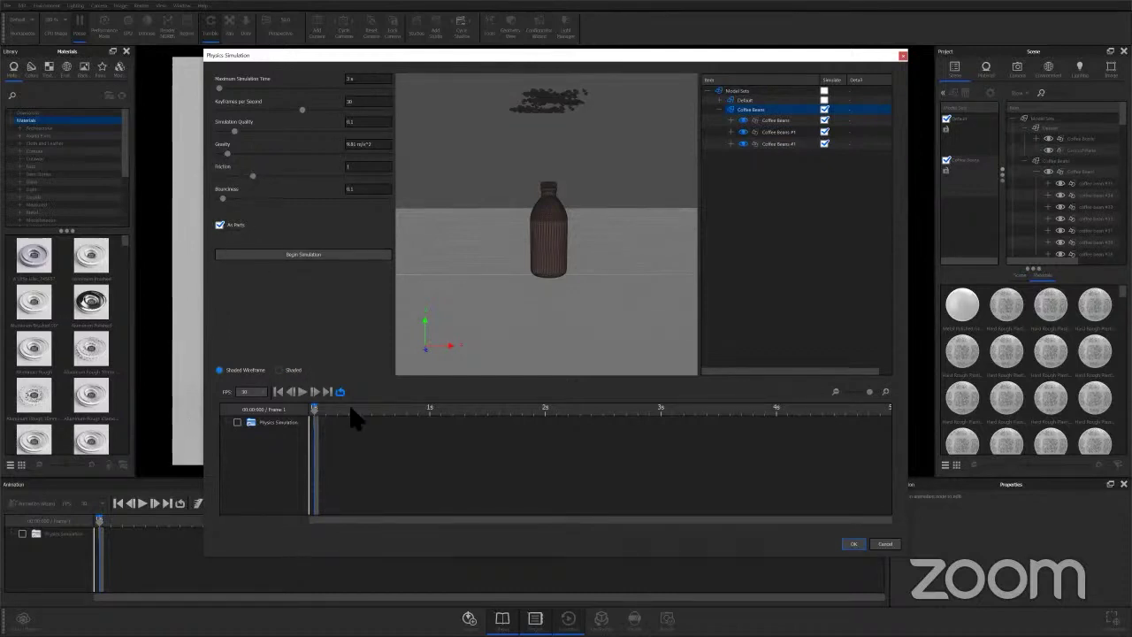
Run the physics simulation until the beans scatter around the bottle, then stop it.
{"action": "left_click", "coordinate": [311, 259]}
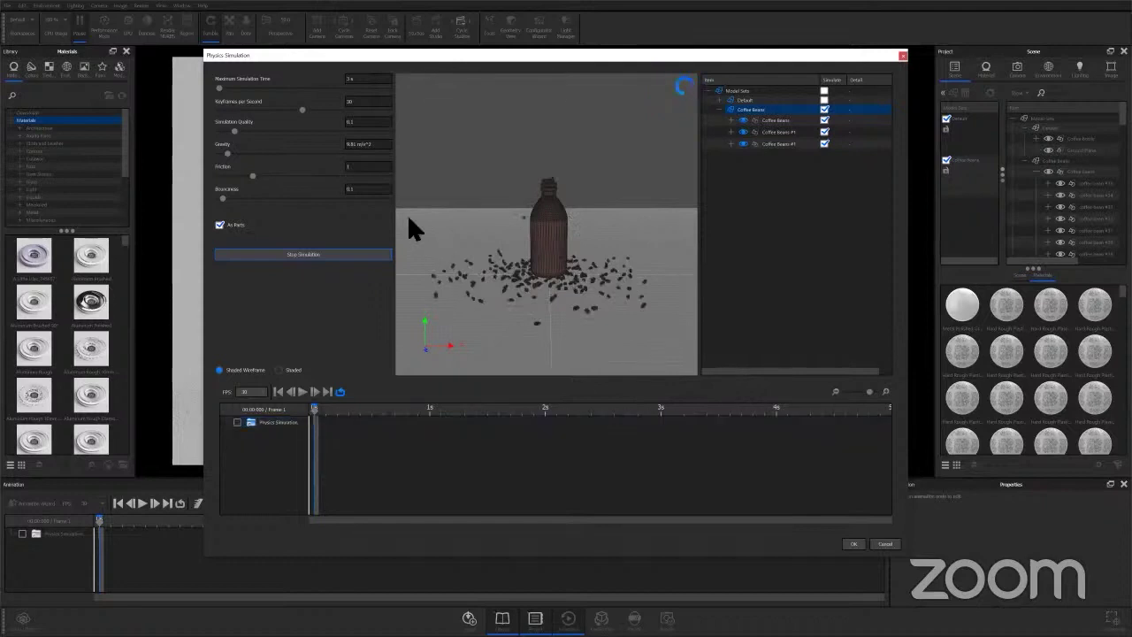
{"action": "left_click", "coordinate": [357, 80]}
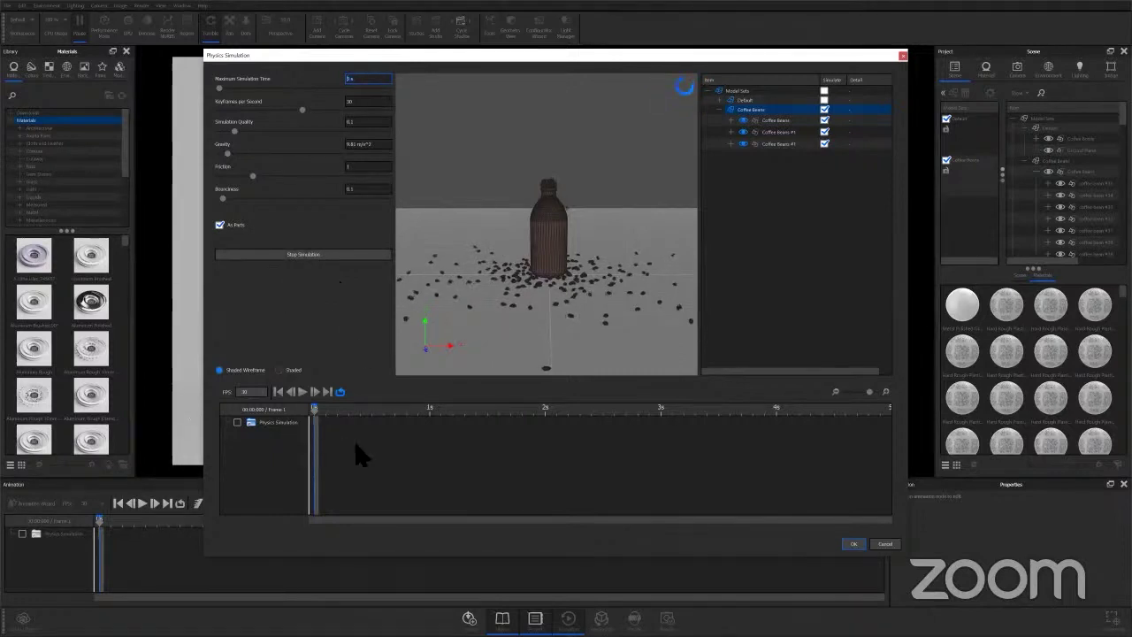
{"action": "left_click", "coordinate": [240, 424]}
{"action": "left_click", "coordinate": [241, 425]}
{"action": "left_click", "coordinate": [281, 423]}
{"action": "left_click", "coordinate": [309, 258]}
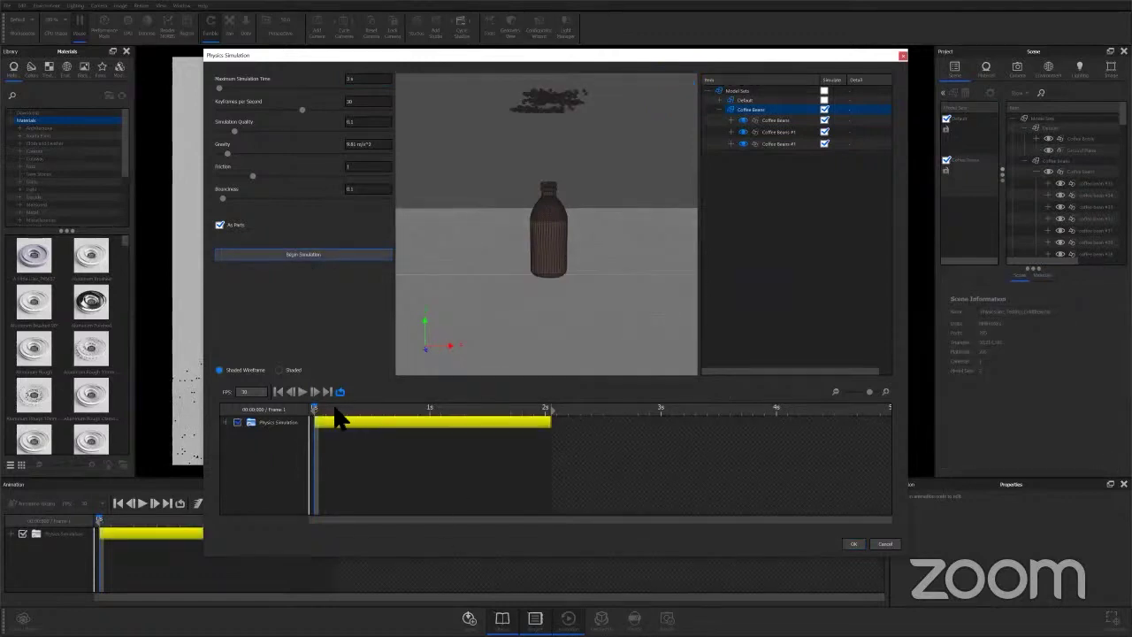
Scrub to about 1.5 s and accept the simulation with OK.
{"action": "left_click_drag", "start_coordinate": [346, 409], "coordinate": [311, 432]}
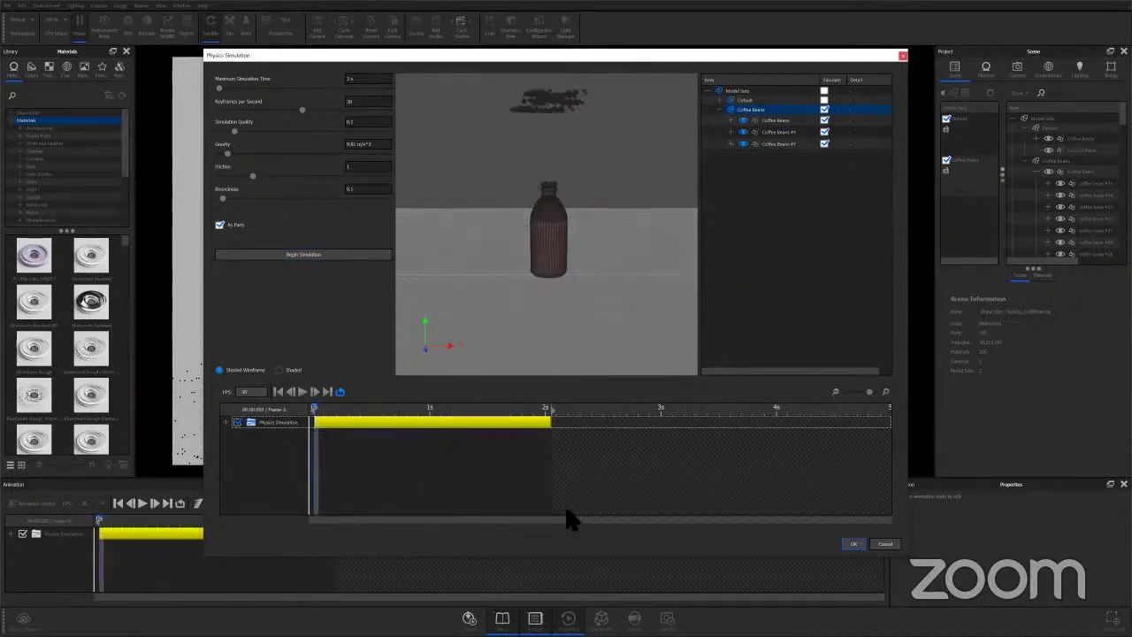
{"action": "left_click", "coordinate": [853, 543]}
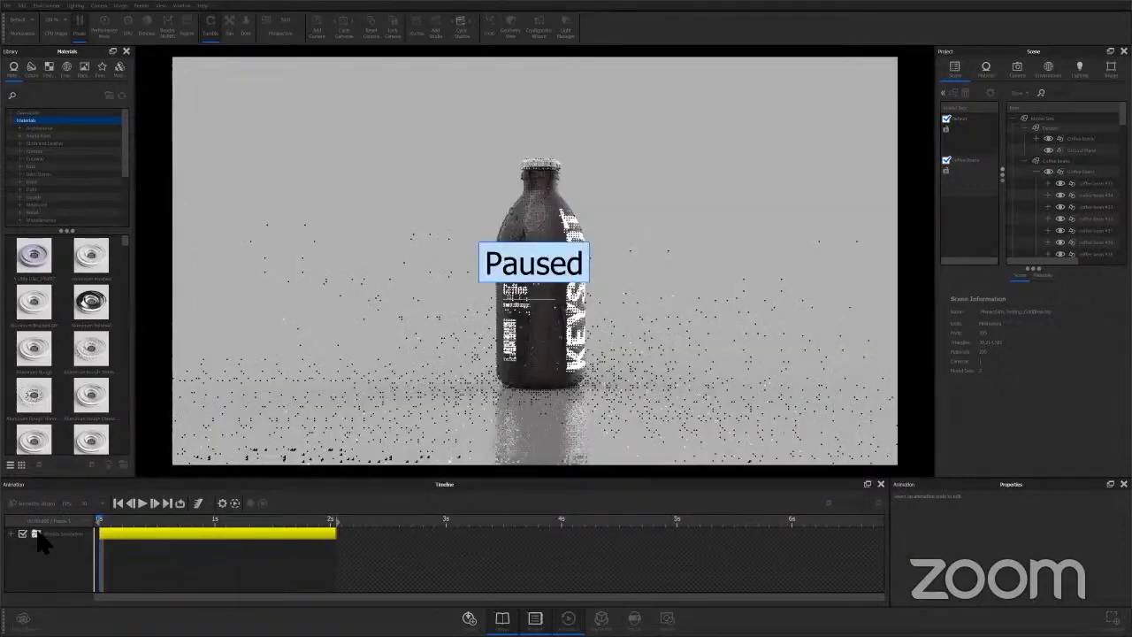
{"action": "left_click", "coordinate": [87, 534]}
Expand and collapse the simulation's timeline folder, scrub the playhead, and pause the real-time render.
{"action": "left_click", "coordinate": [11, 534]}
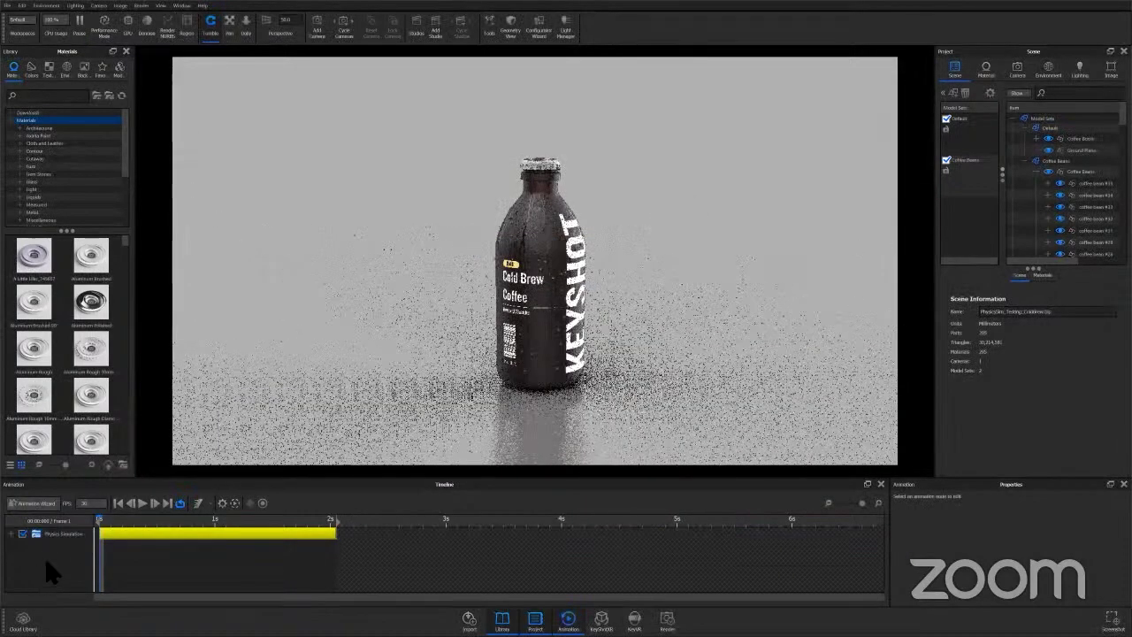
{"action": "scroll", "coordinate": [51, 560], "scroll_direction": "down", "scroll_amount": 1}
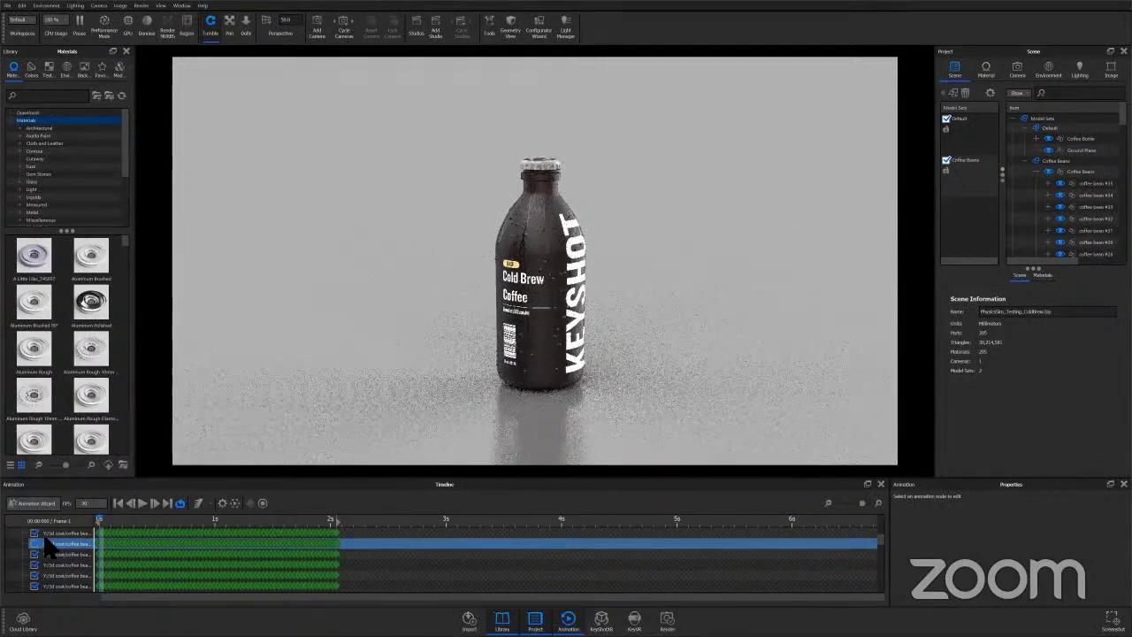
{"action": "scroll", "coordinate": [42, 549], "scroll_direction": "up", "scroll_amount": 1}
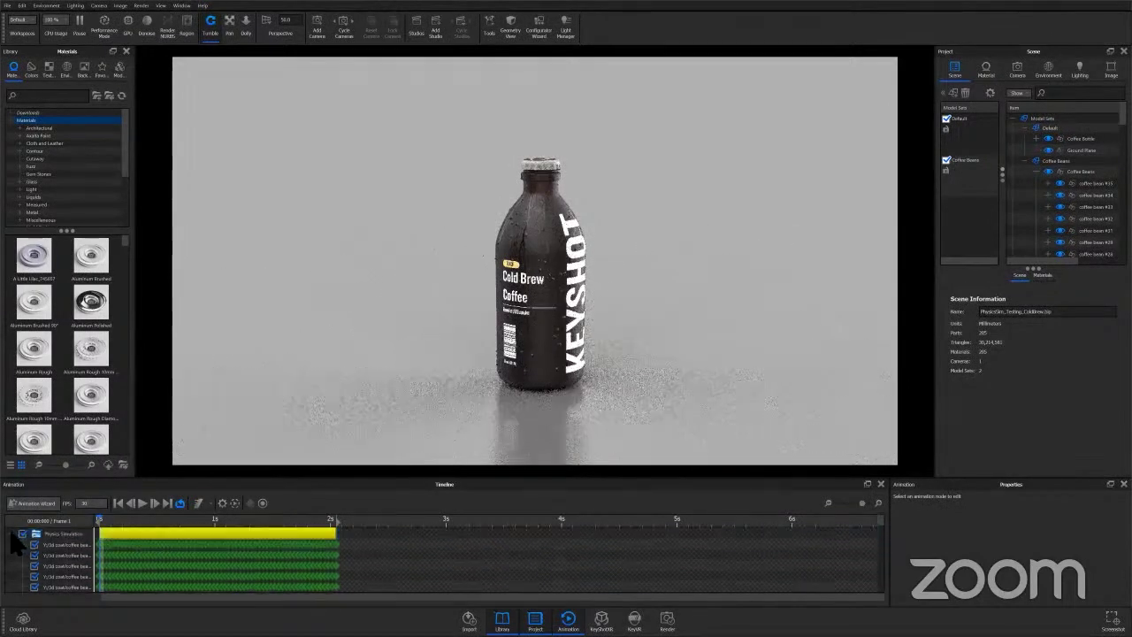
{"action": "left_click", "coordinate": [11, 534]}
{"action": "mouse_move", "coordinate": [139, 520]}
{"action": "left_mouse_down"}
{"action": "mouse_move", "coordinate": [148, 521]}
{"action": "mouse_move", "coordinate": [136, 522]}
{"action": "left_mouse_up"}
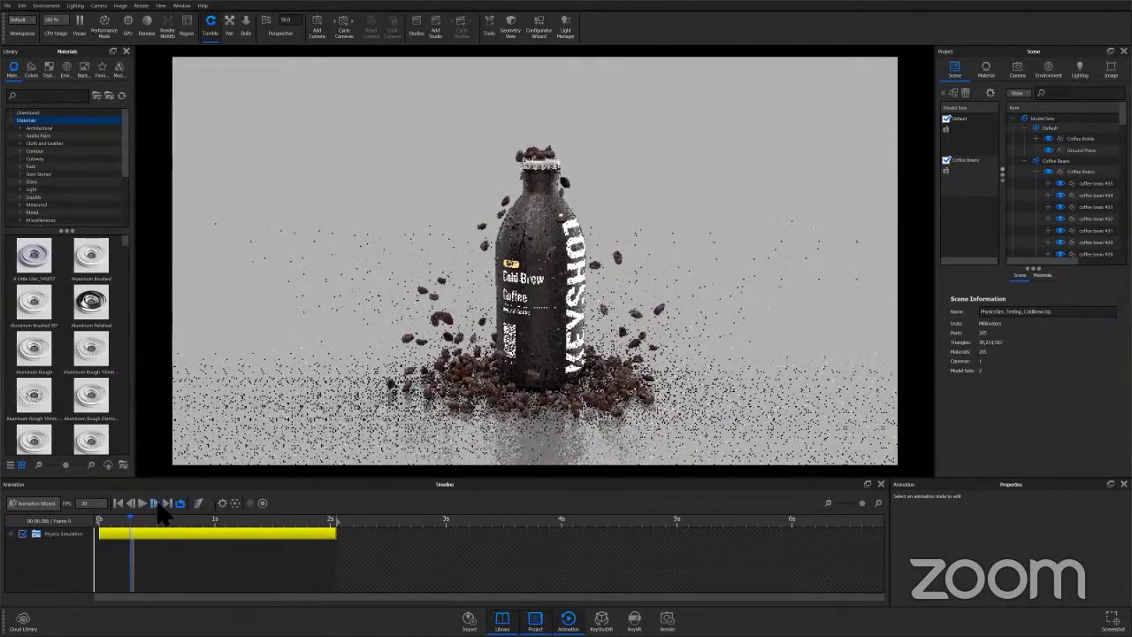
{"action": "left_click", "coordinate": [198, 503]}
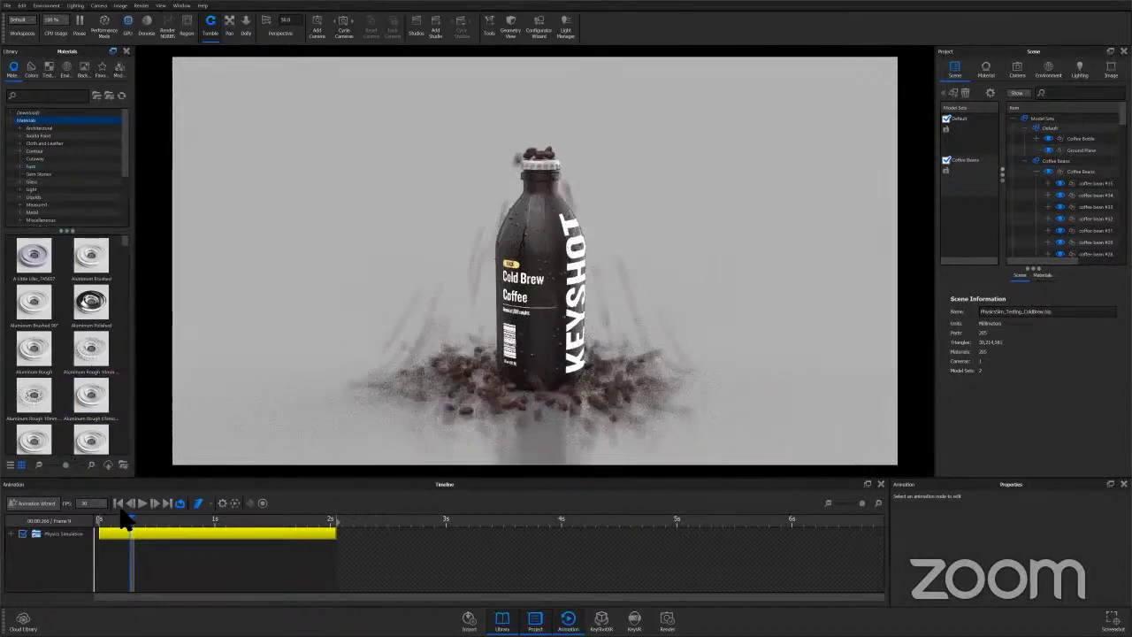
{"action": "left_click", "coordinate": [80, 25]}
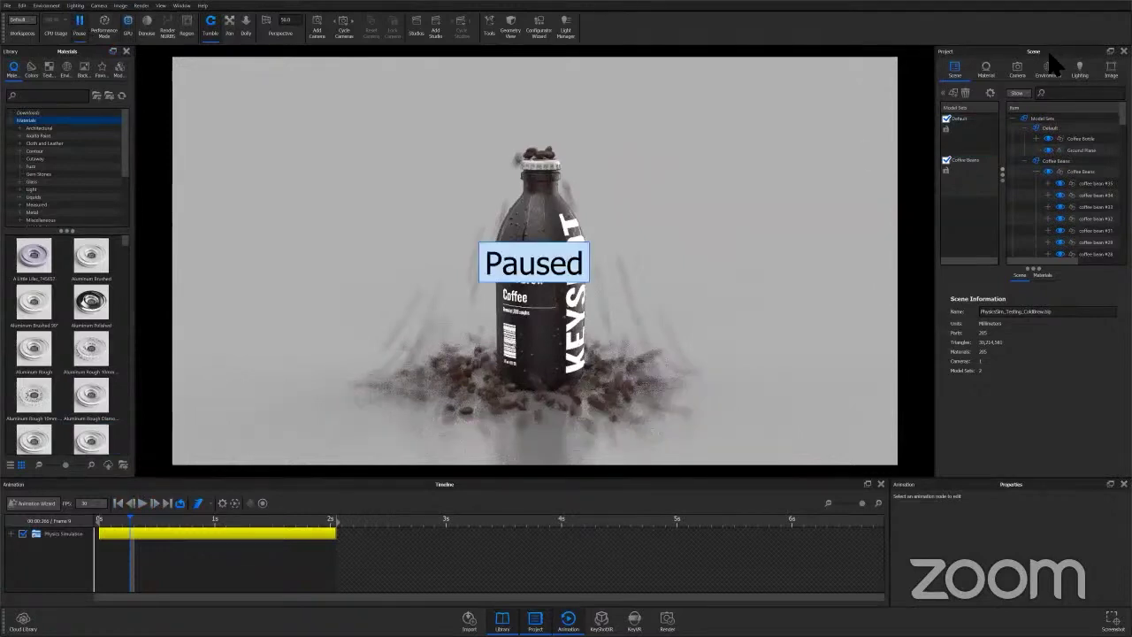
{"action": "key", "text": "super"}
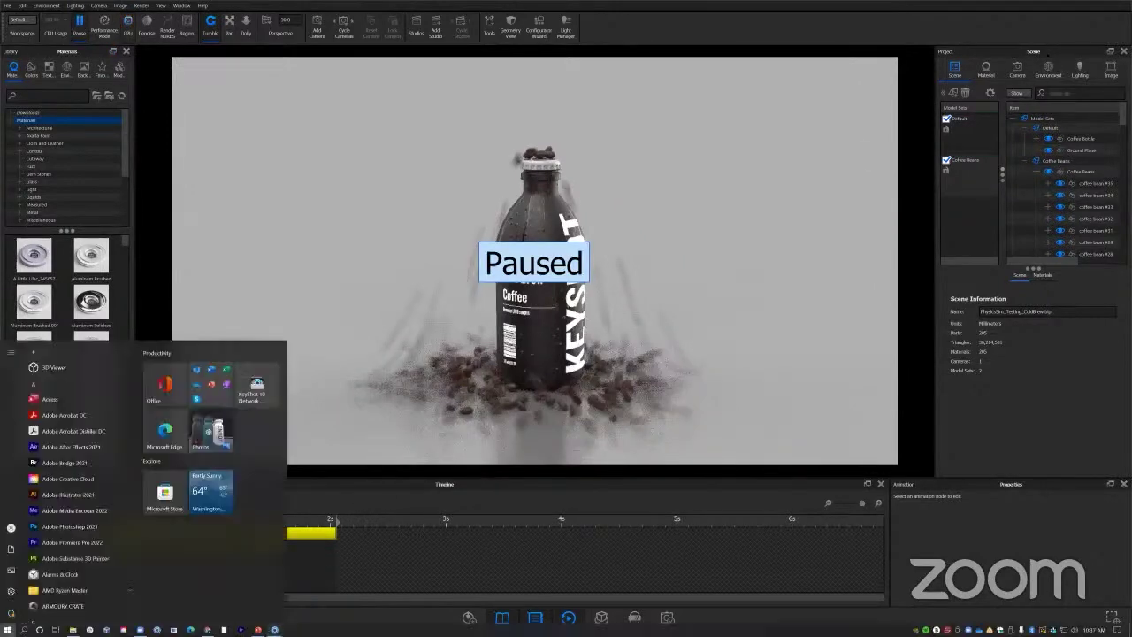
Glance at the PowerPoint slideshow, then return to the KeyShot window with the sneaker scene.
{"action": "mouse_move", "coordinate": [274, 629]}
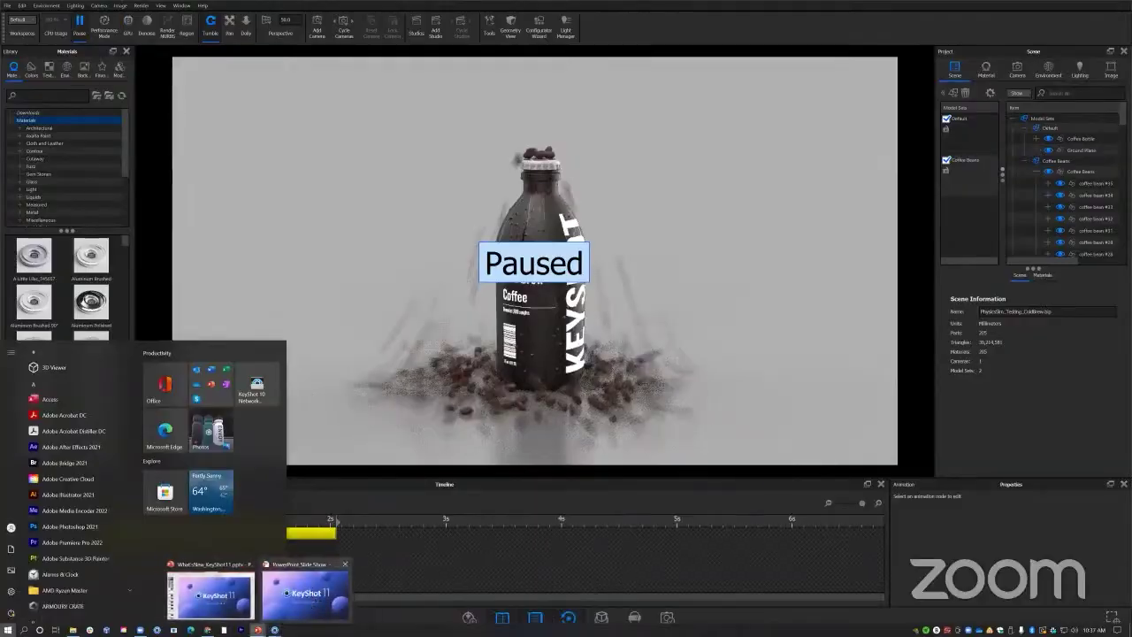
{"action": "left_click", "coordinate": [292, 592]}
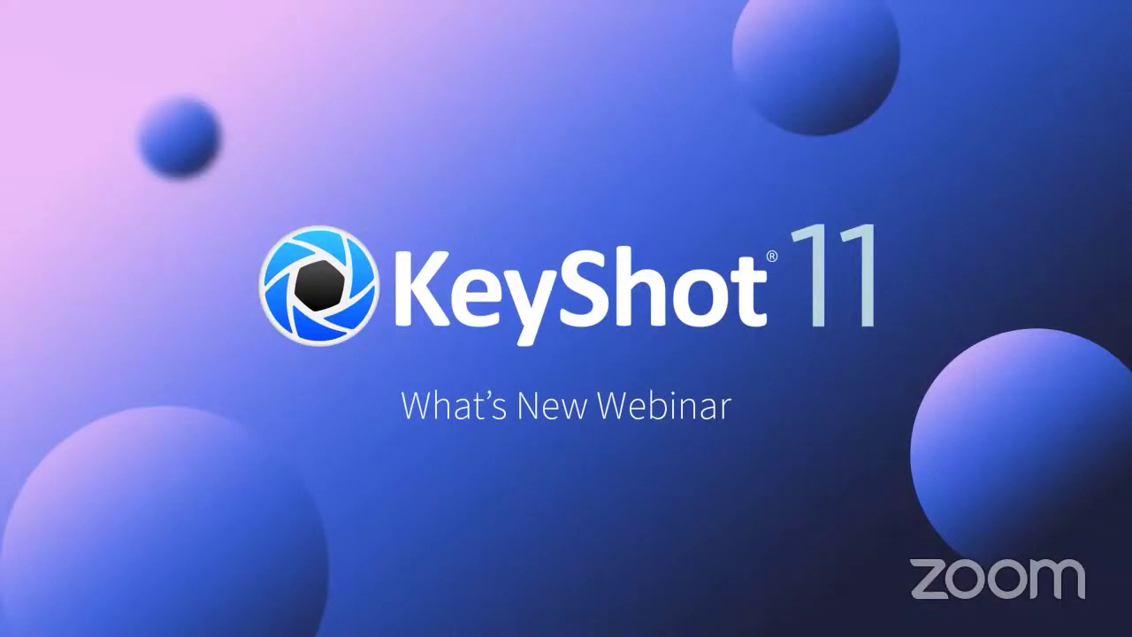
{"action": "key", "text": "super"}
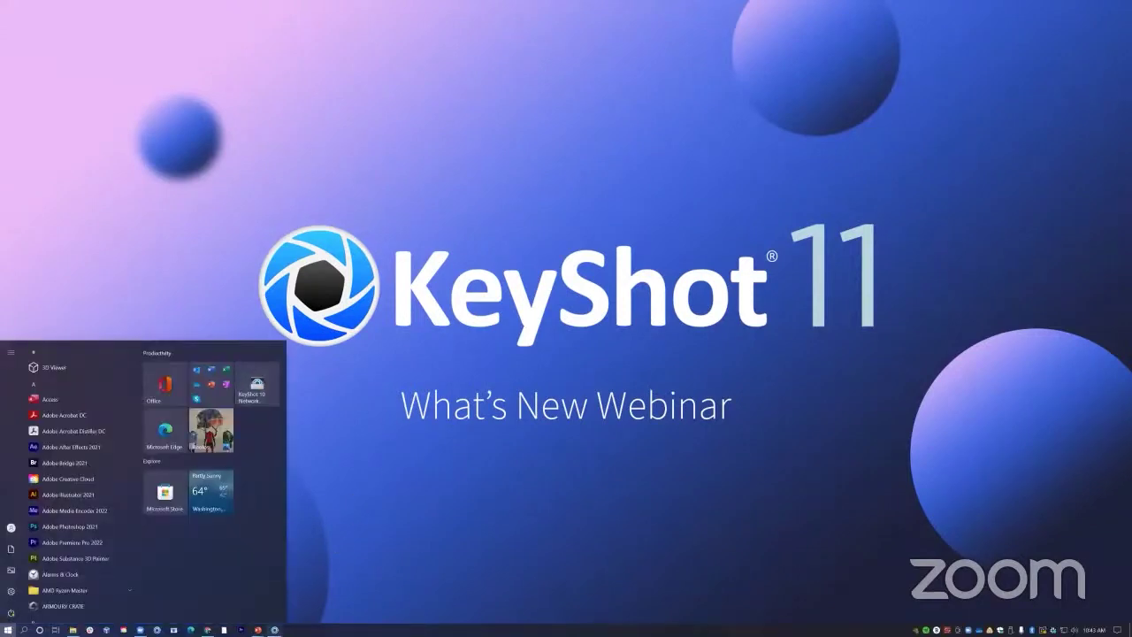
{"action": "mouse_move", "coordinate": [274, 630]}
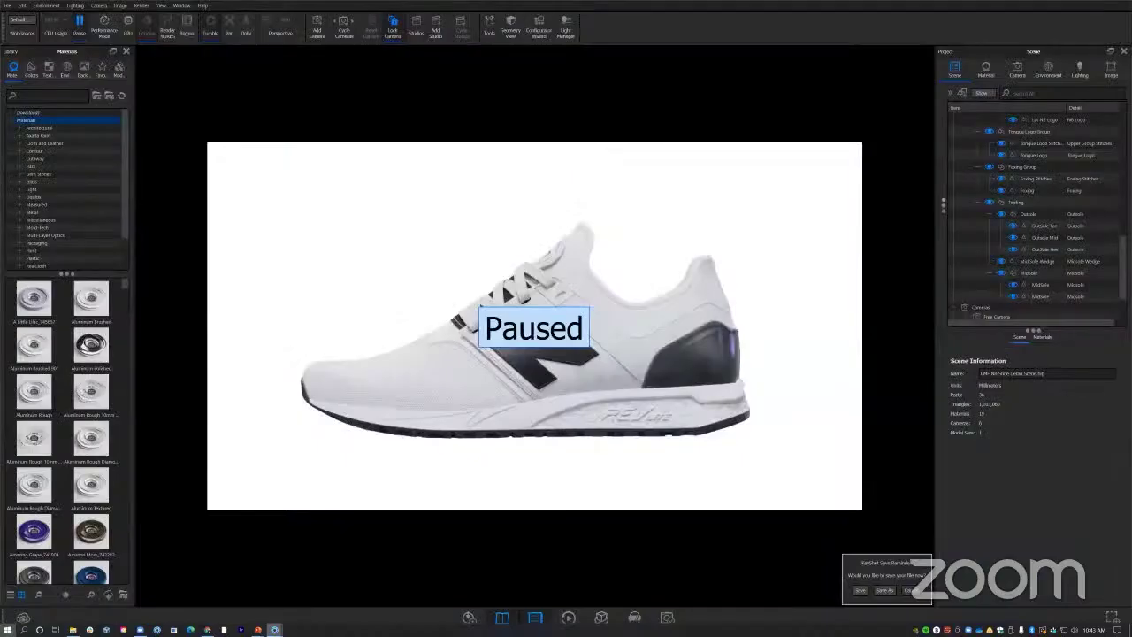
{"action": "left_click", "coordinate": [139, 588]}
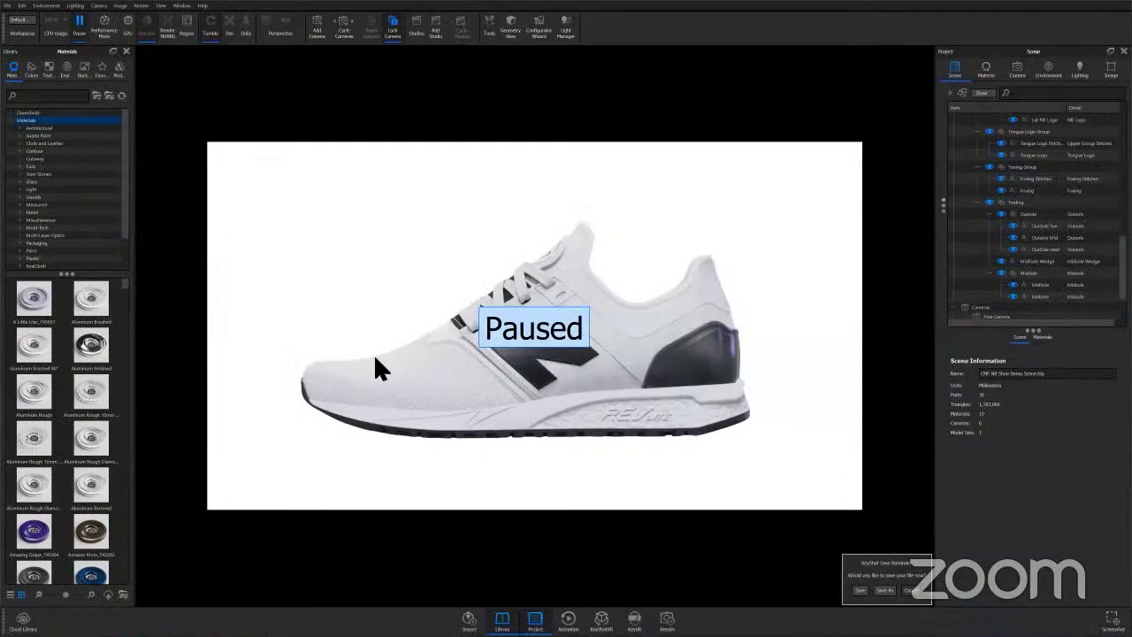
Resume live rendering of the sneaker, close the Welcome to KeyShot 11 window, and open Tools.
{"action": "left_click", "coordinate": [80, 22]}
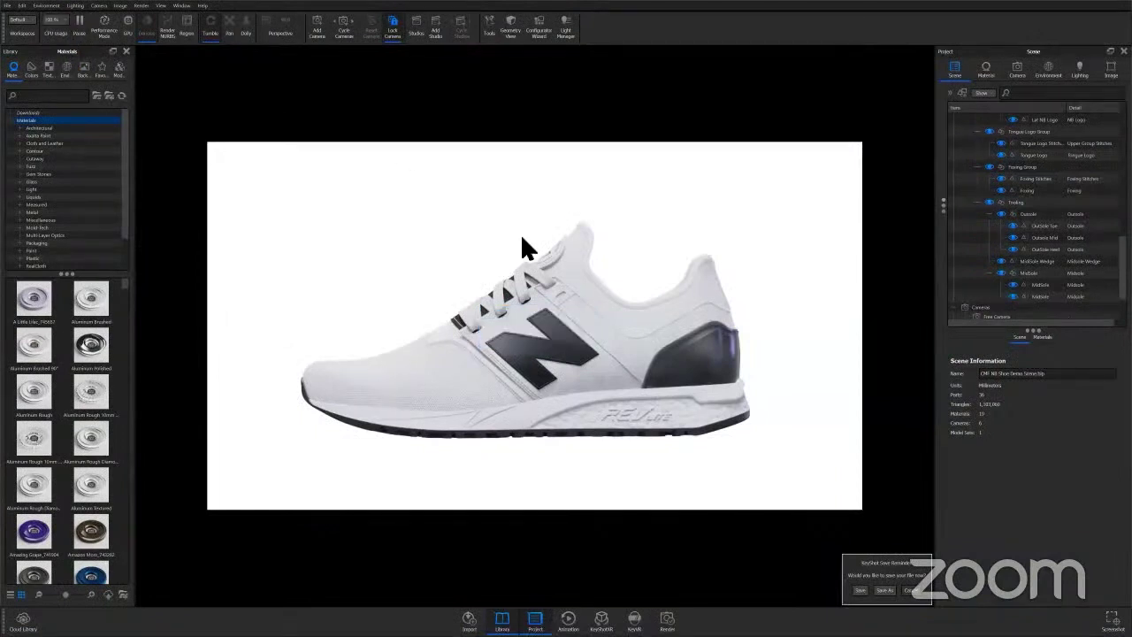
{"action": "left_click", "coordinate": [600, 169]}
{"action": "left_click_drag", "start_coordinate": [599, 169], "coordinate": [589, 127]}
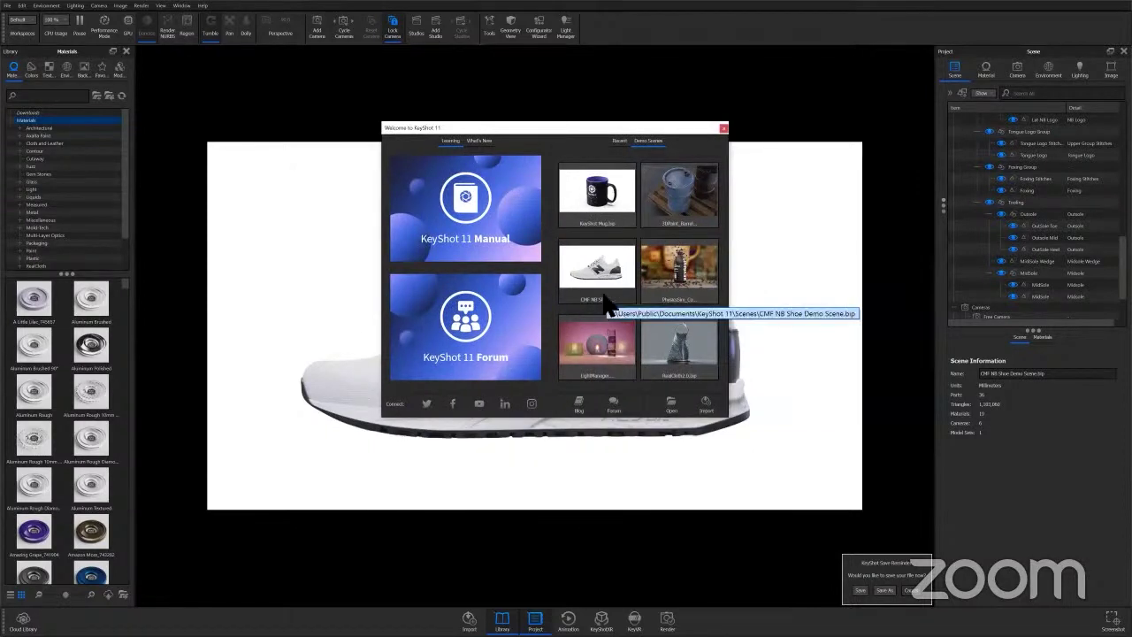
{"action": "left_click_drag", "start_coordinate": [517, 132], "coordinate": [513, 178]}
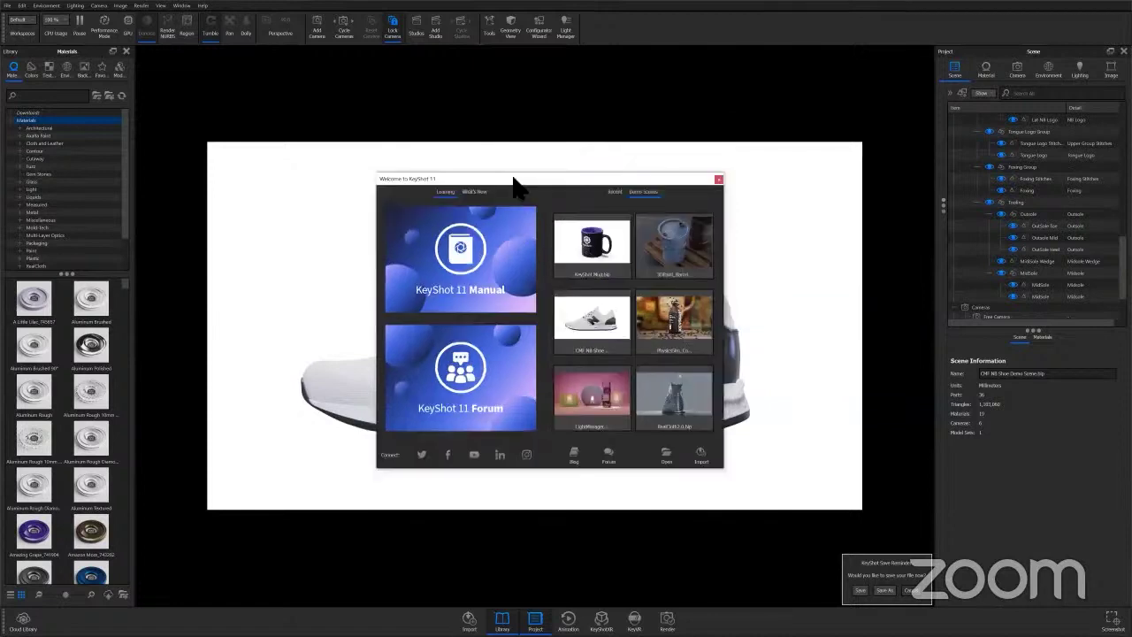
{"action": "left_click", "coordinate": [718, 180]}
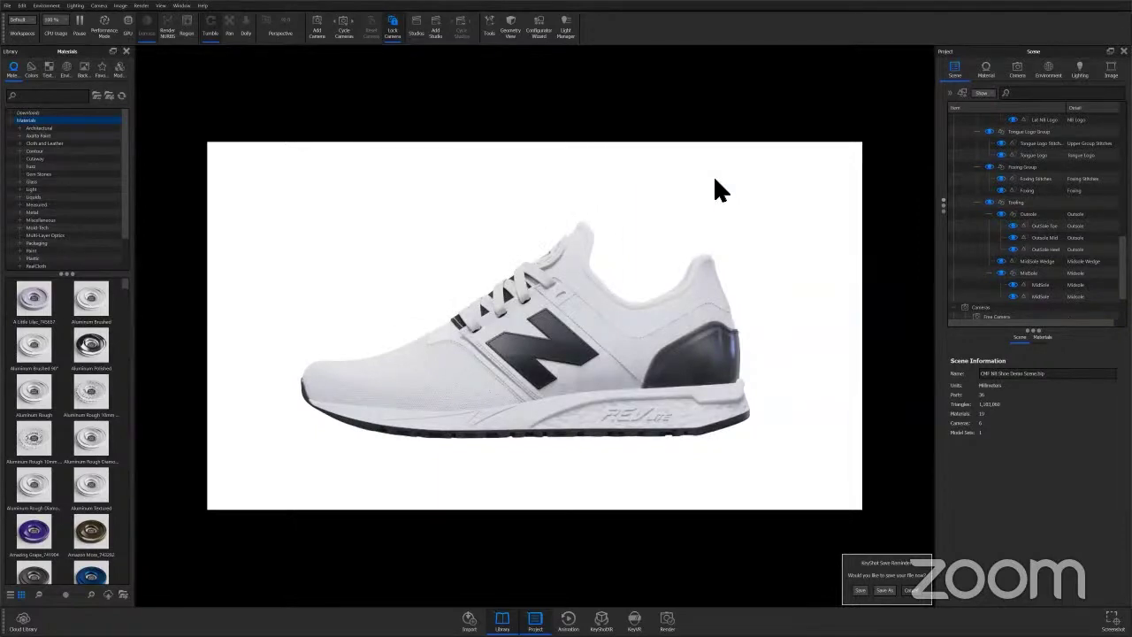
{"action": "left_click", "coordinate": [489, 32]}
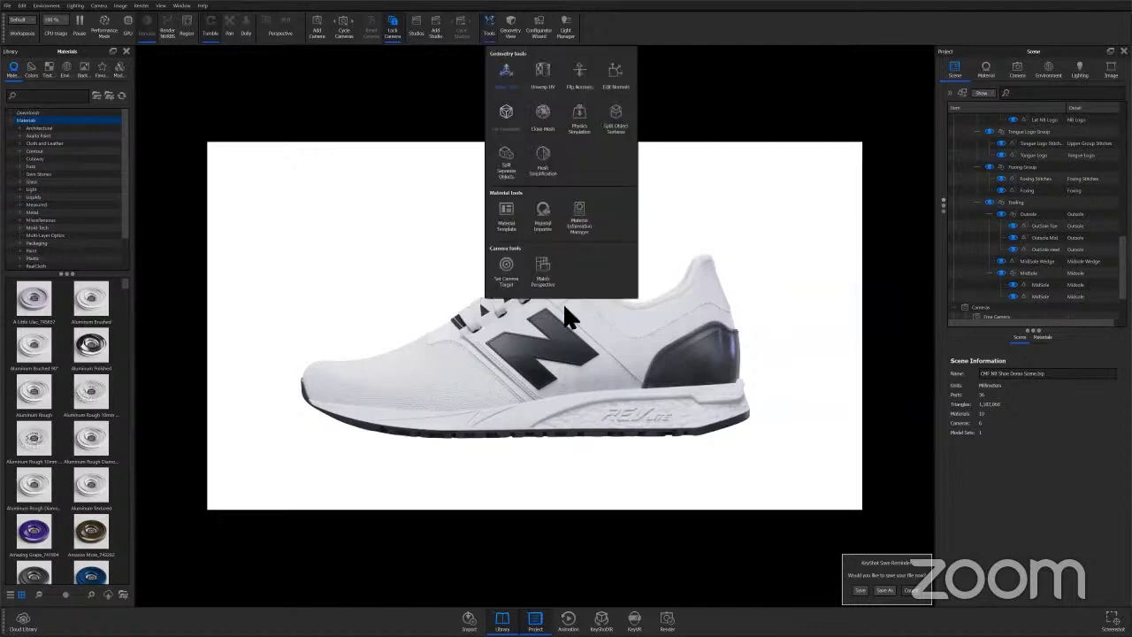
Open the Material Information Manager on the Project tab and browse the outsole and NB Logo materials.
{"action": "left_click", "coordinate": [580, 212]}
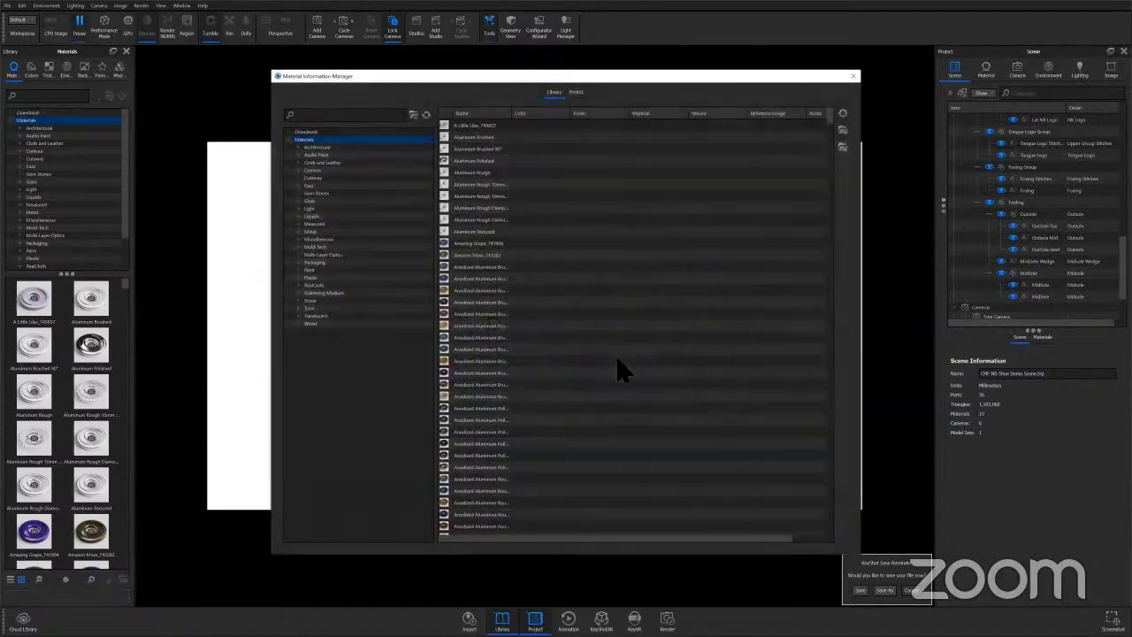
{"action": "left_click_drag", "start_coordinate": [566, 78], "coordinate": [552, 76]}
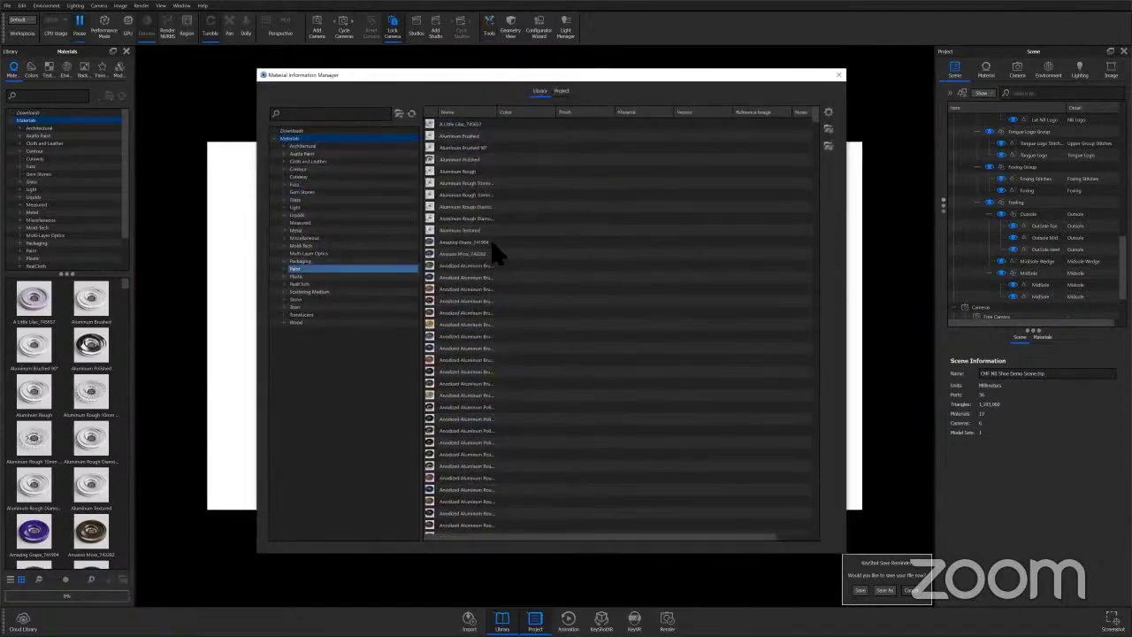
{"action": "left_click", "coordinate": [562, 92]}
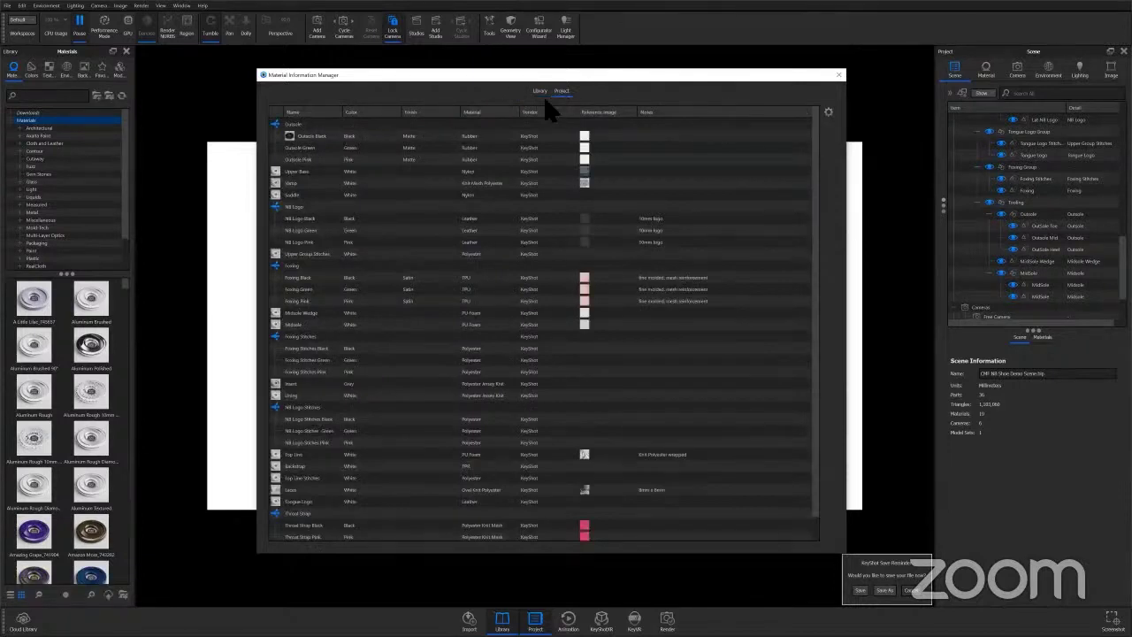
{"action": "left_click", "coordinate": [311, 148]}
{"action": "left_click", "coordinate": [314, 159]}
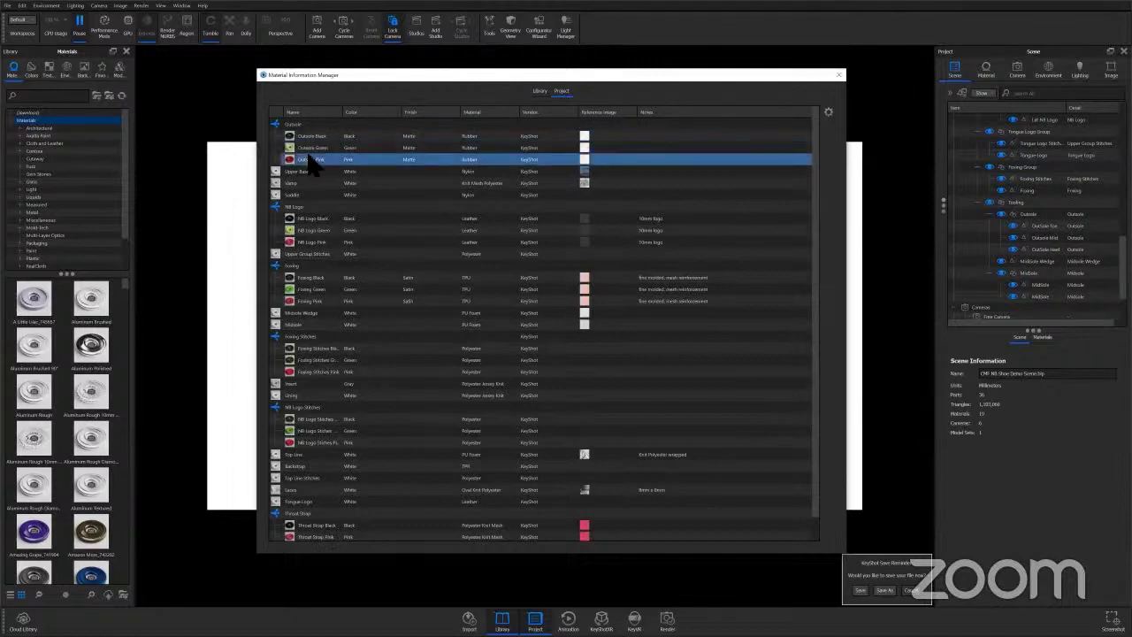
{"action": "left_click", "coordinate": [315, 209]}
{"action": "left_click", "coordinate": [315, 230]}
{"action": "left_click", "coordinate": [358, 241]}
{"action": "left_click", "coordinate": [340, 230]}
{"action": "left_click", "coordinate": [305, 137]}
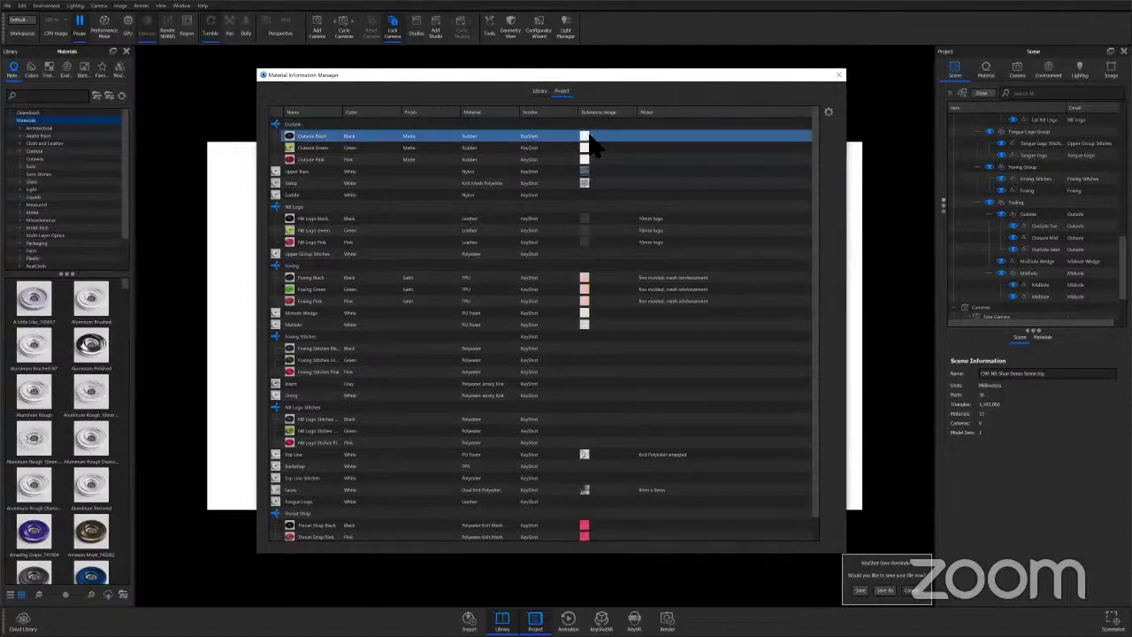
Set Outsole Black's Notes to 'Webinar'.
{"action": "double_click", "coordinate": [646, 135]}
{"action": "left_click", "coordinate": [672, 136]}
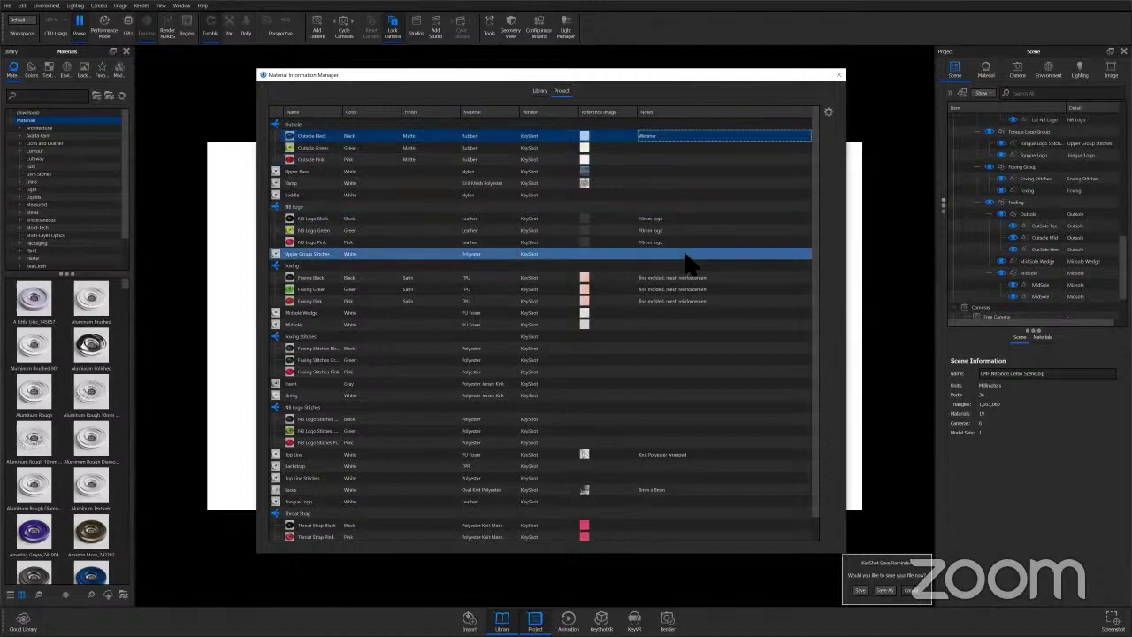
{"action": "scroll", "coordinate": [688, 259], "scroll_direction": "down", "scroll_amount": 1}
{"action": "scroll", "coordinate": [689, 258], "scroll_direction": "up", "scroll_amount": 1}
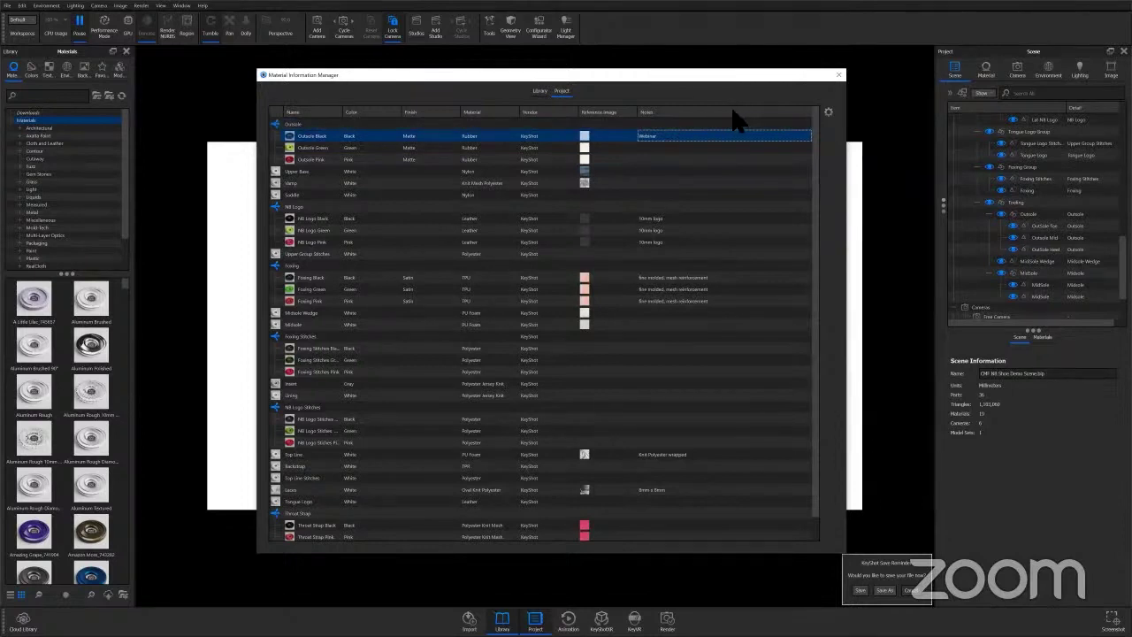
Start a New material information schema with a text property named 'Price'.
{"action": "left_click", "coordinate": [828, 112]}
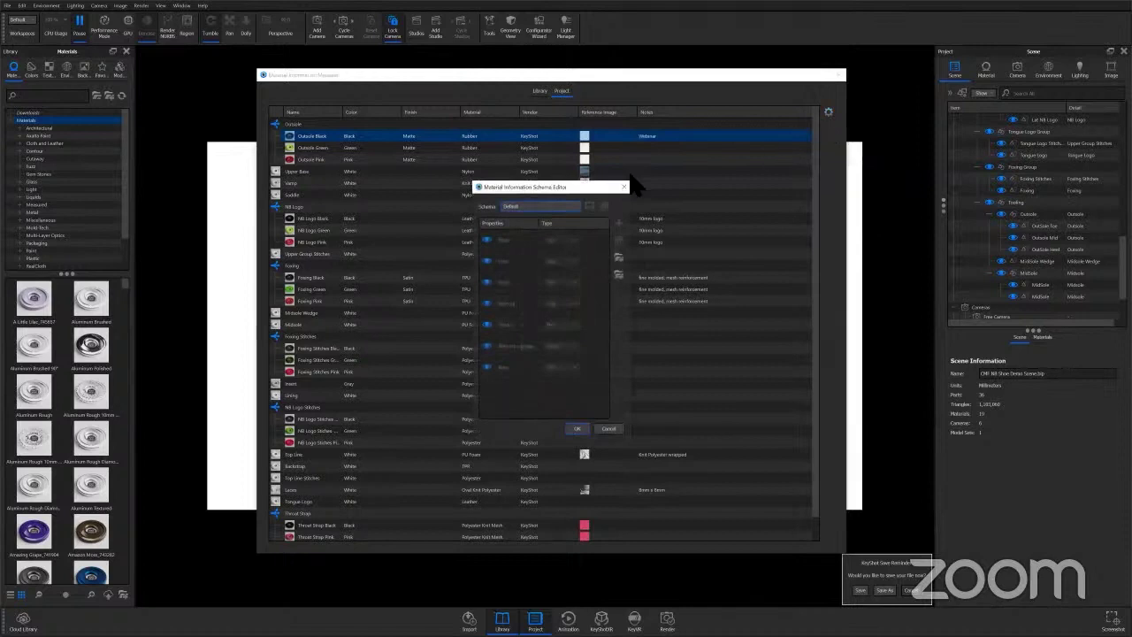
{"action": "left_click_drag", "start_coordinate": [540, 191], "coordinate": [545, 126]}
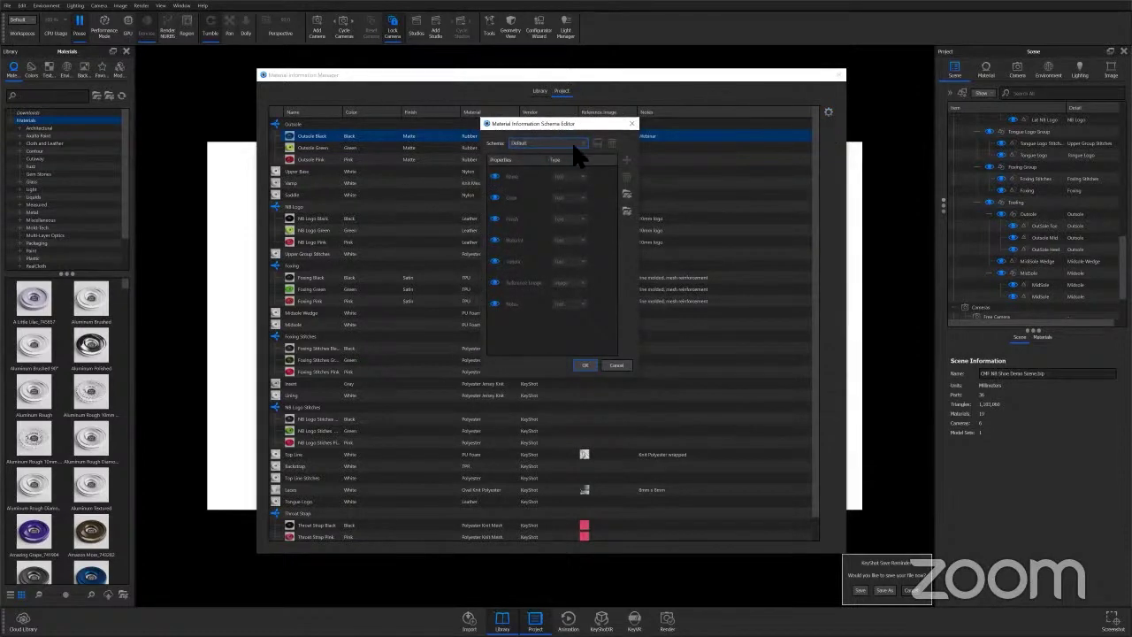
{"action": "left_click", "coordinate": [573, 142]}
{"action": "left_click", "coordinate": [540, 164]}
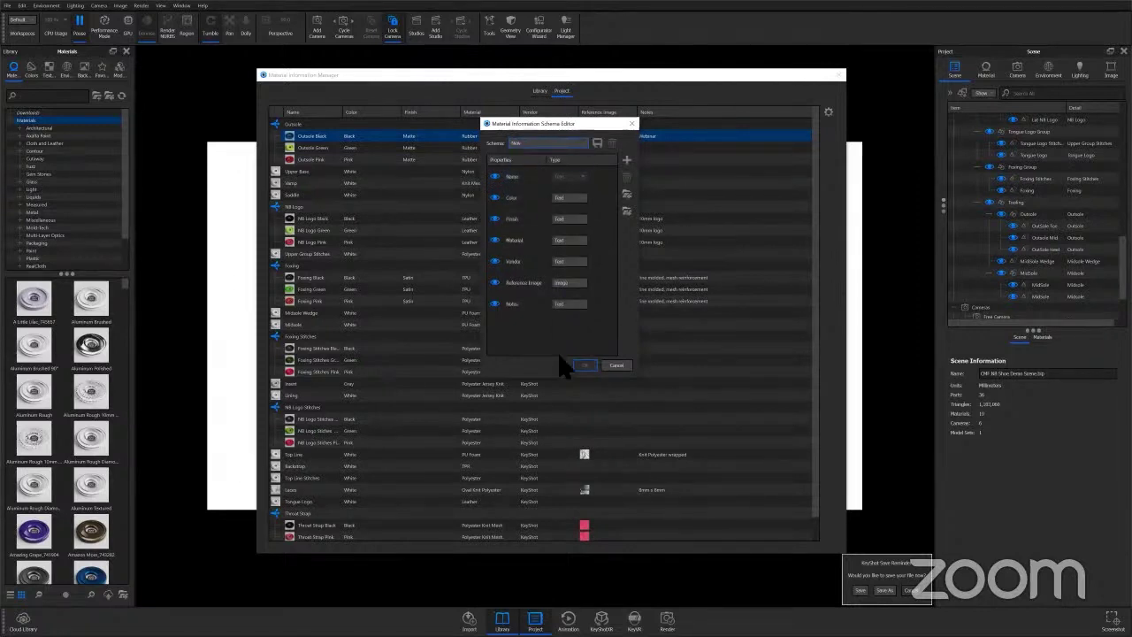
{"action": "left_click", "coordinate": [626, 160]}
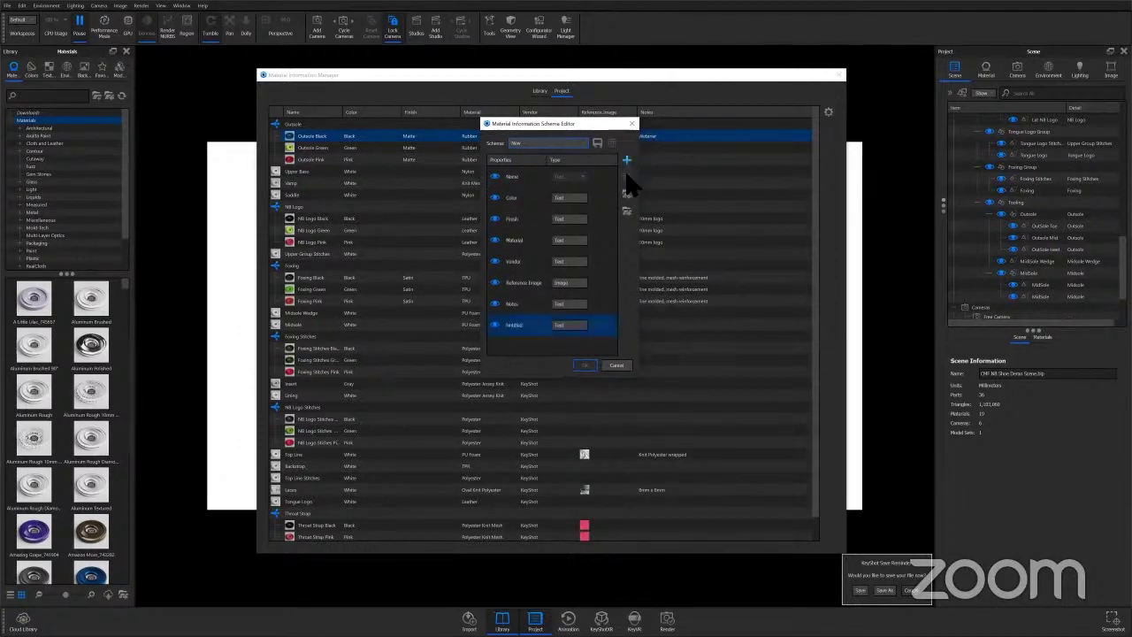
{"action": "double_click", "coordinate": [519, 325]}
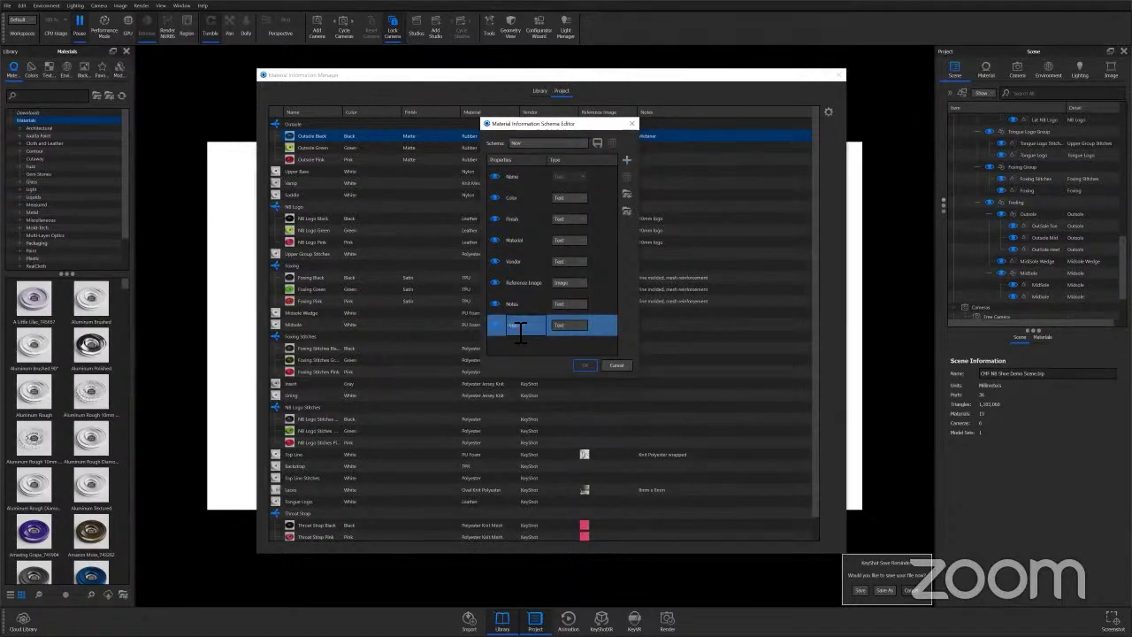
{"action": "type", "text": "Price"}
{"action": "key", "text": "Return"}
{"action": "left_click", "coordinate": [570, 326]}
{"action": "left_click", "coordinate": [571, 334]}
Save the schema as 'Test', select Test as the active schema, and apply it.
{"action": "left_click", "coordinate": [597, 143]}
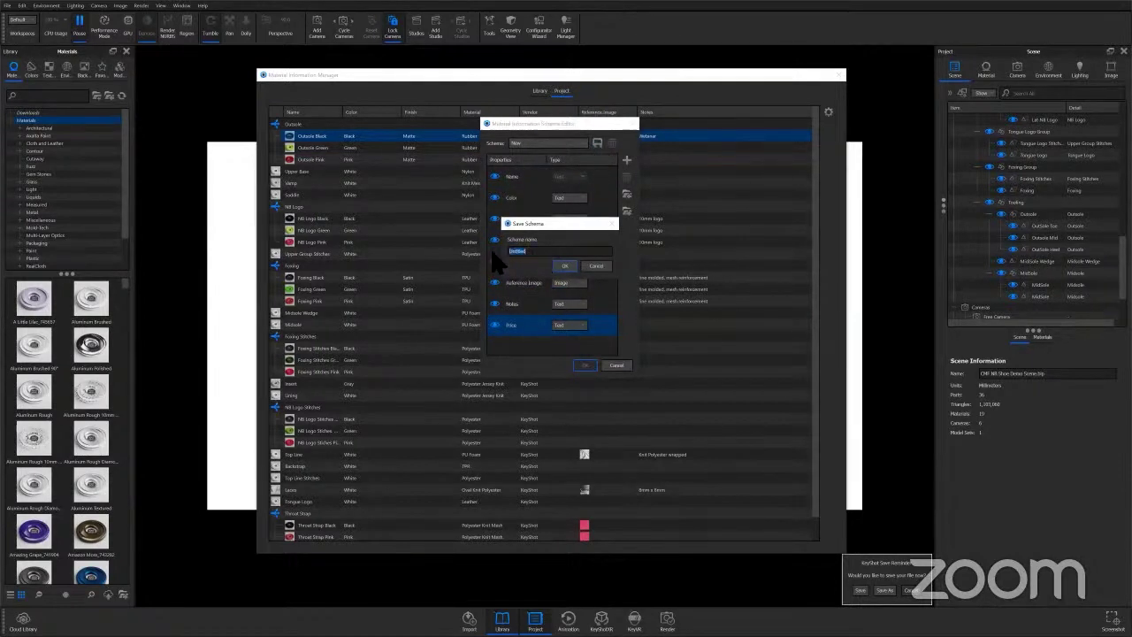
{"action": "type", "text": "Test"}
{"action": "left_click", "coordinate": [565, 265]}
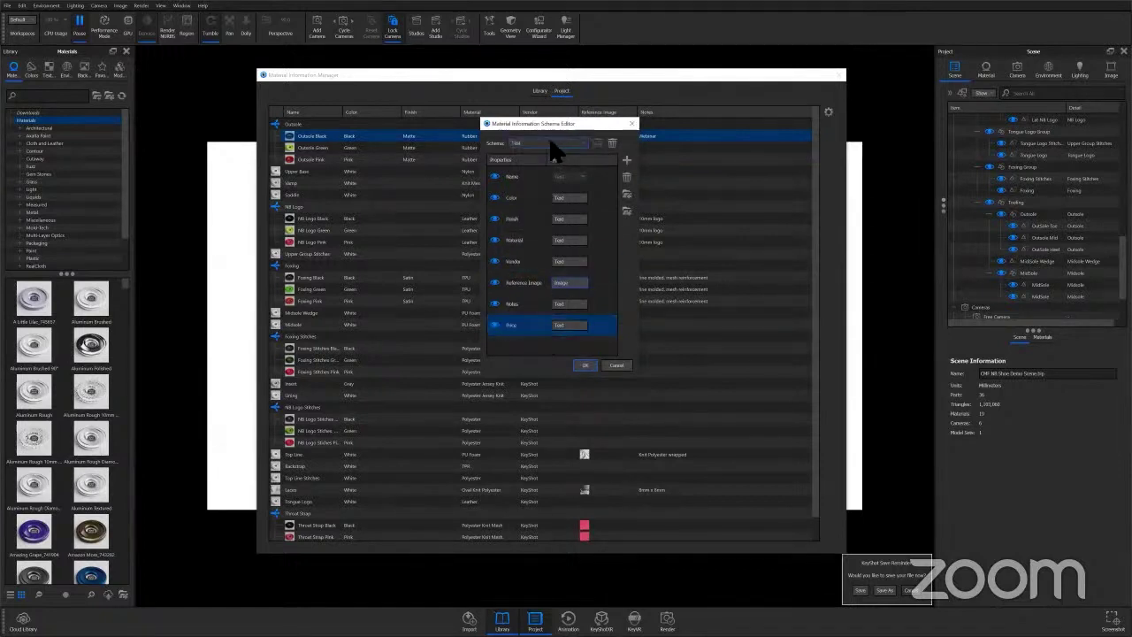
{"action": "left_click", "coordinate": [582, 143]}
{"action": "left_click", "coordinate": [531, 151]}
{"action": "left_click", "coordinate": [546, 142]}
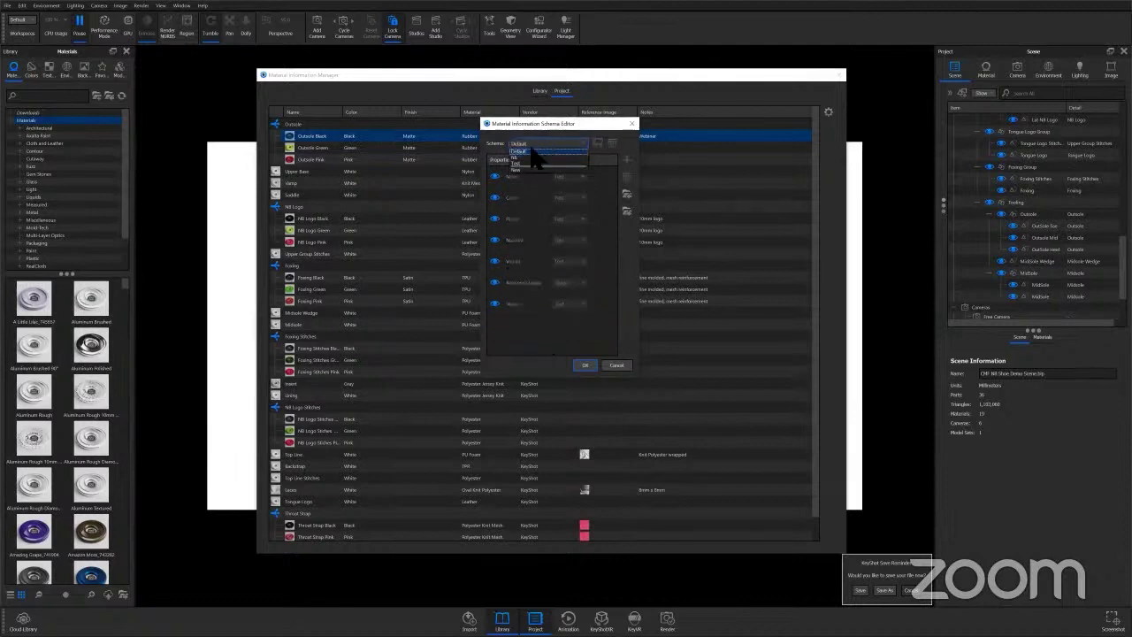
{"action": "left_click", "coordinate": [535, 165]}
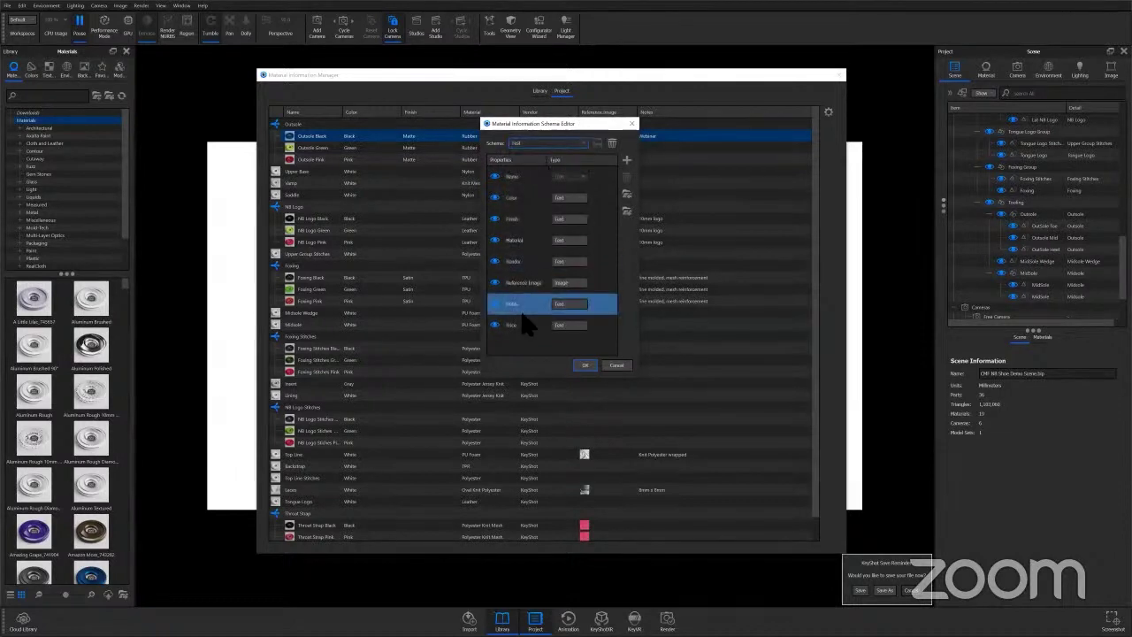
{"action": "left_click", "coordinate": [583, 364]}
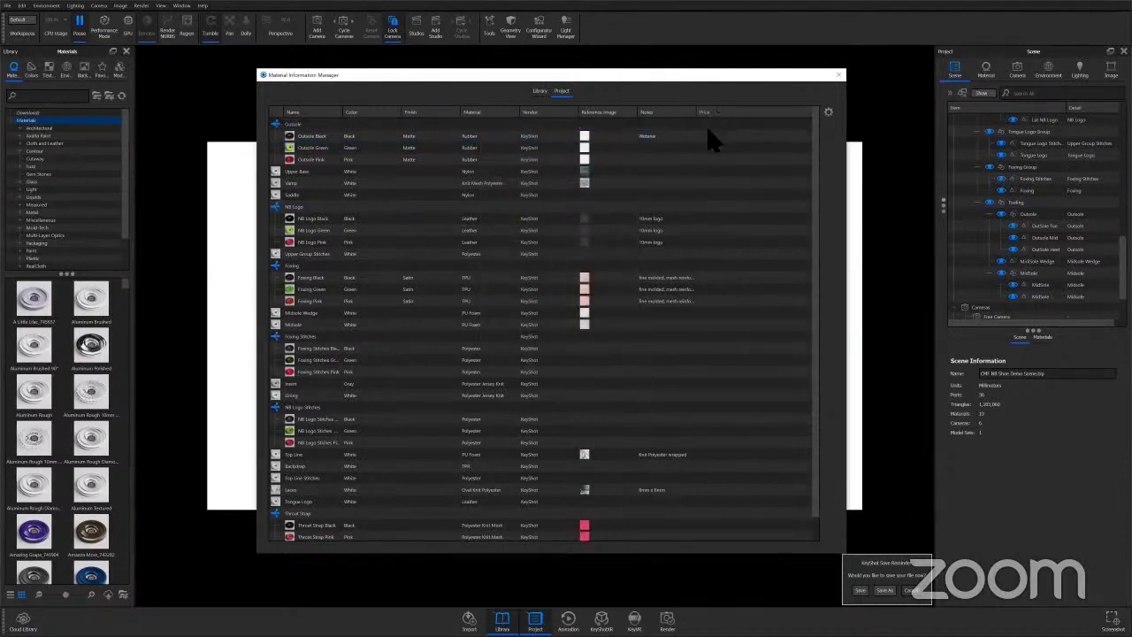
Enter a Price of 102 for Outside Black and close the Material Information Manager.
{"action": "left_click", "coordinate": [706, 136]}
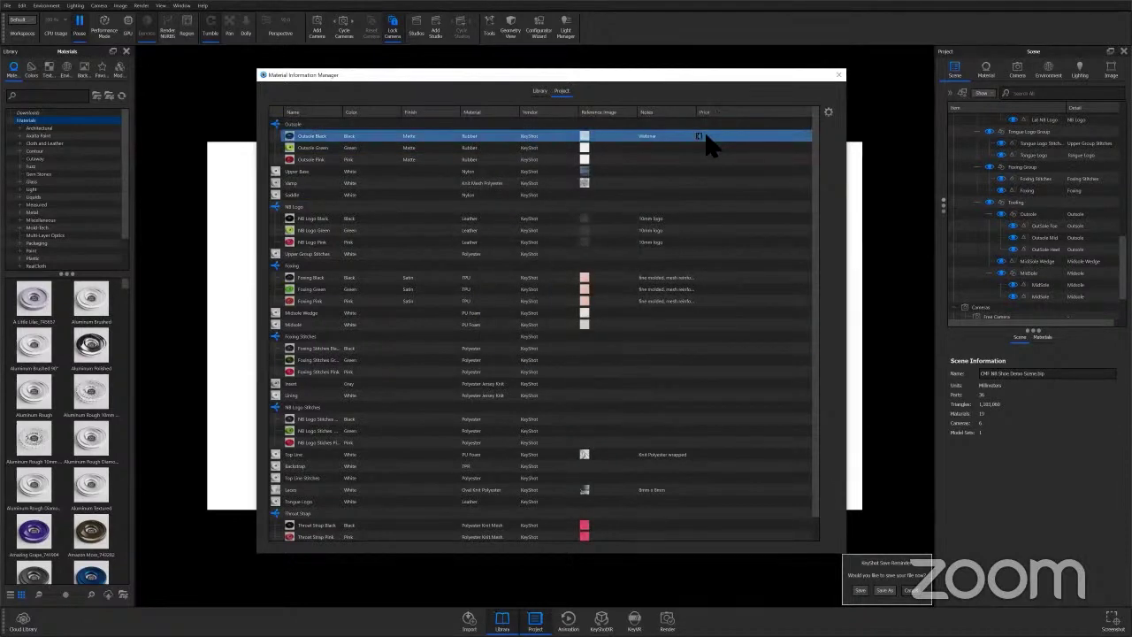
{"action": "type", "text": "102"}
{"action": "key", "text": "Return"}
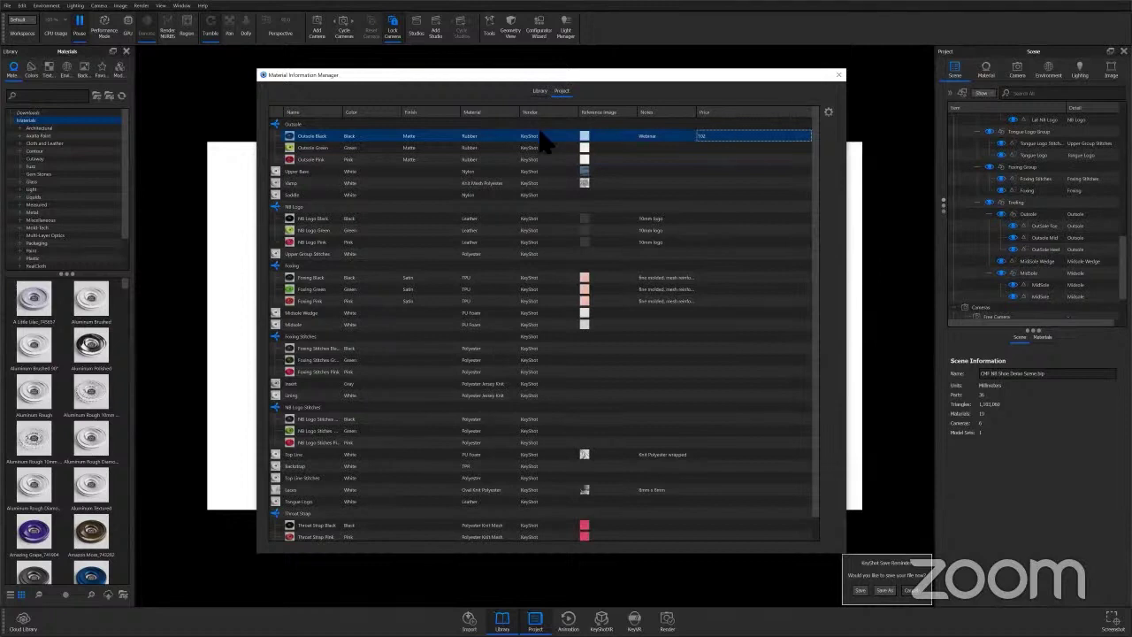
{"action": "left_click", "coordinate": [516, 170]}
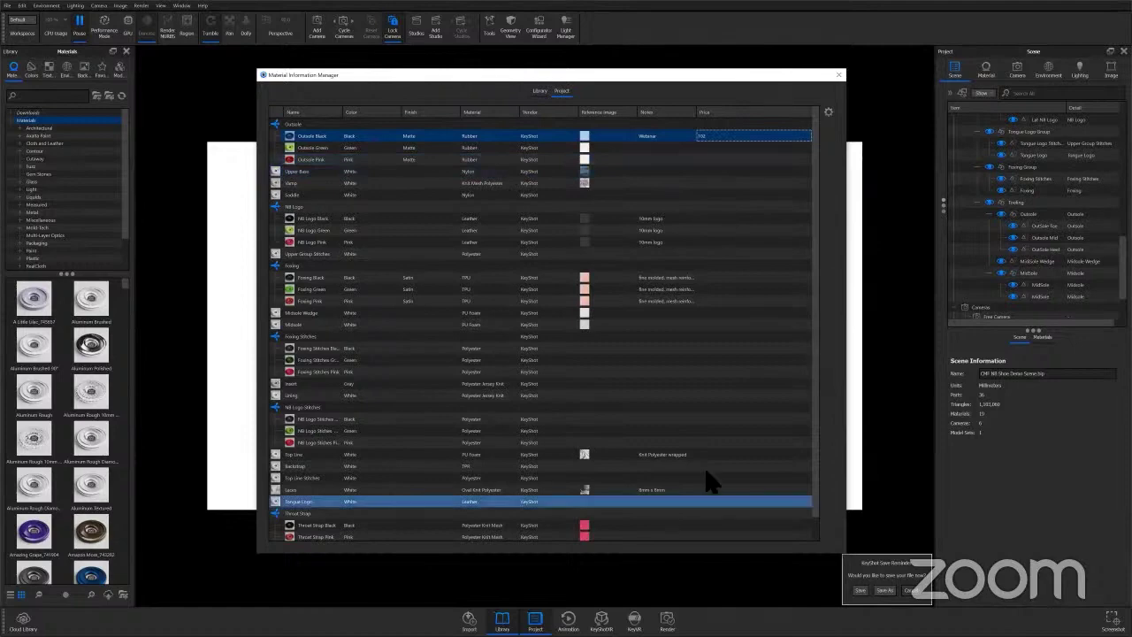
{"action": "left_click", "coordinate": [838, 75]}
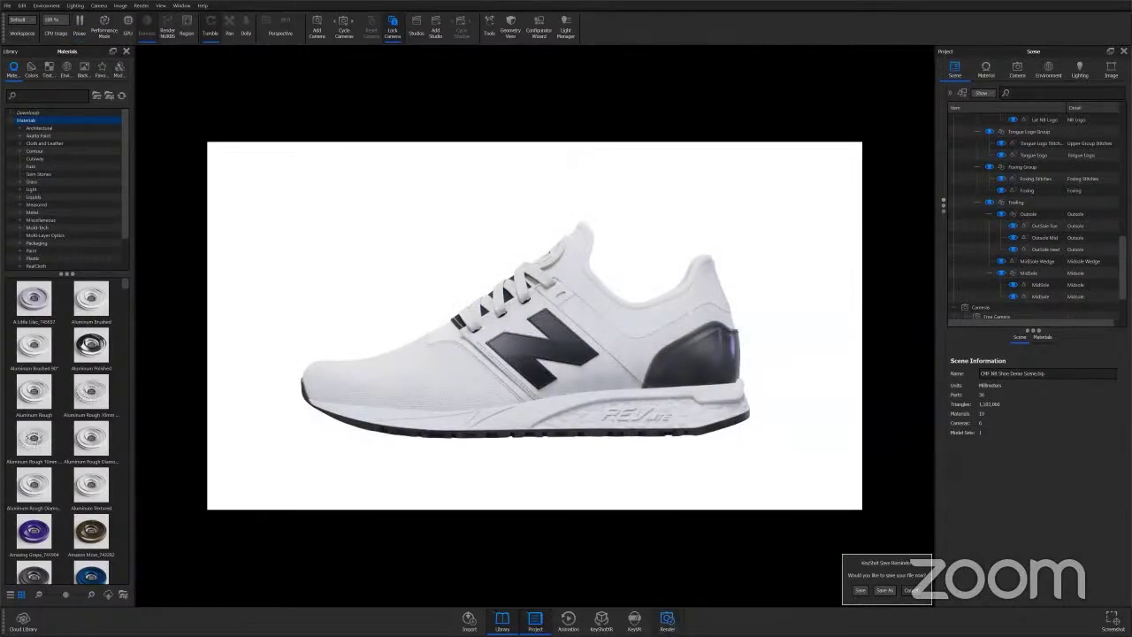
Open the CMF callout setup from Render settings, close it, pause rendering, then reopen Setup Callouts.
{"action": "key", "text": "ctrl+p"}
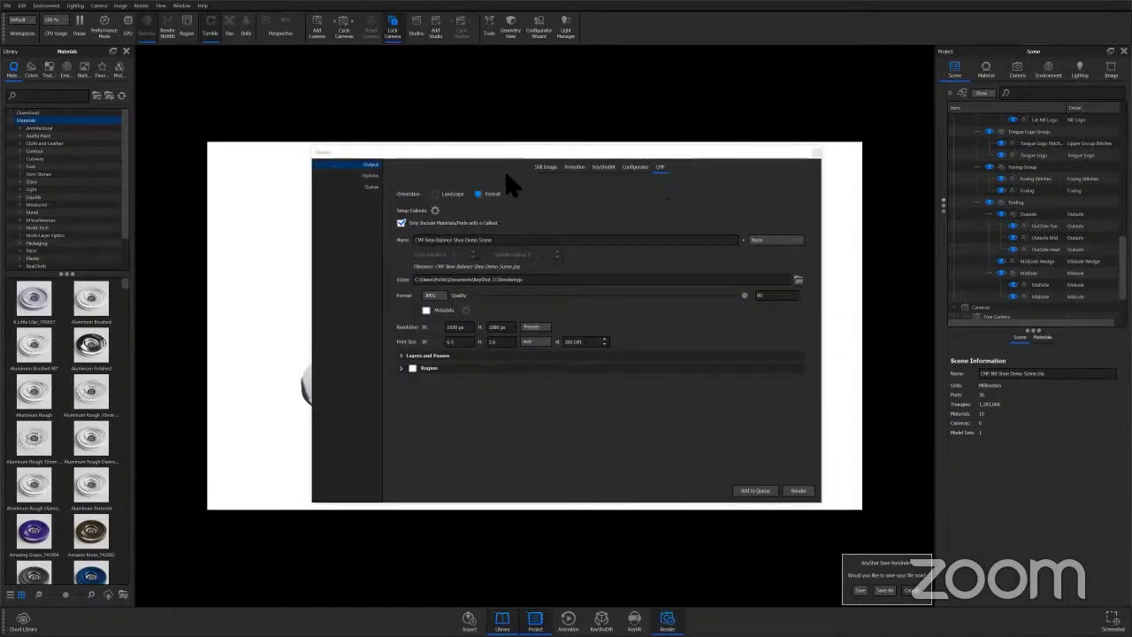
{"action": "left_click", "coordinate": [435, 212]}
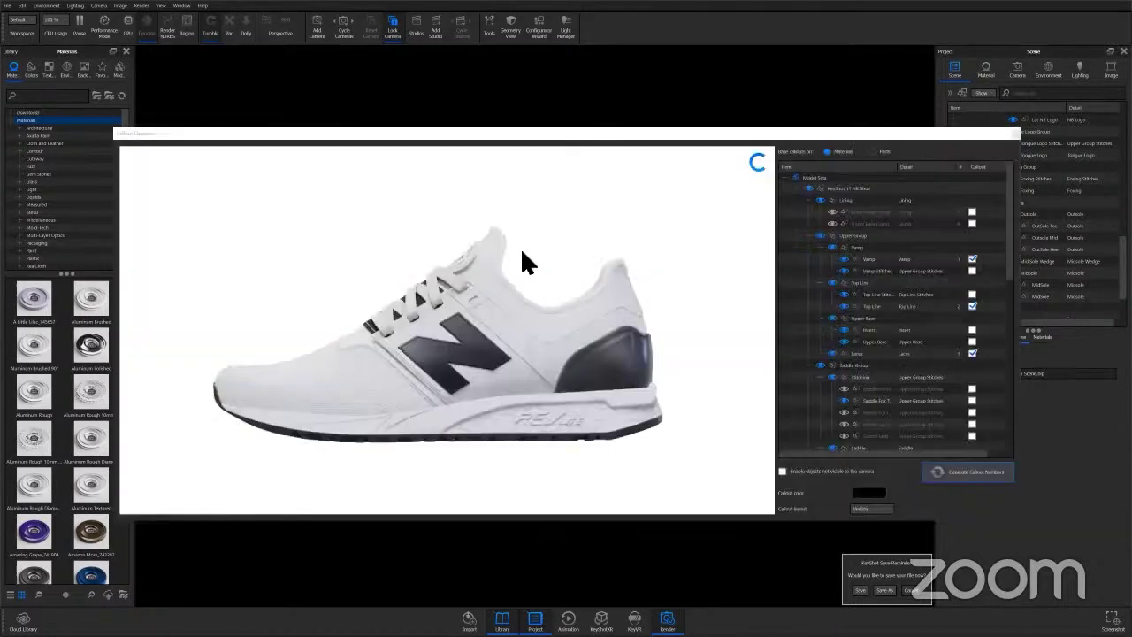
{"action": "left_click", "coordinate": [1014, 132]}
{"action": "left_click", "coordinate": [815, 154]}
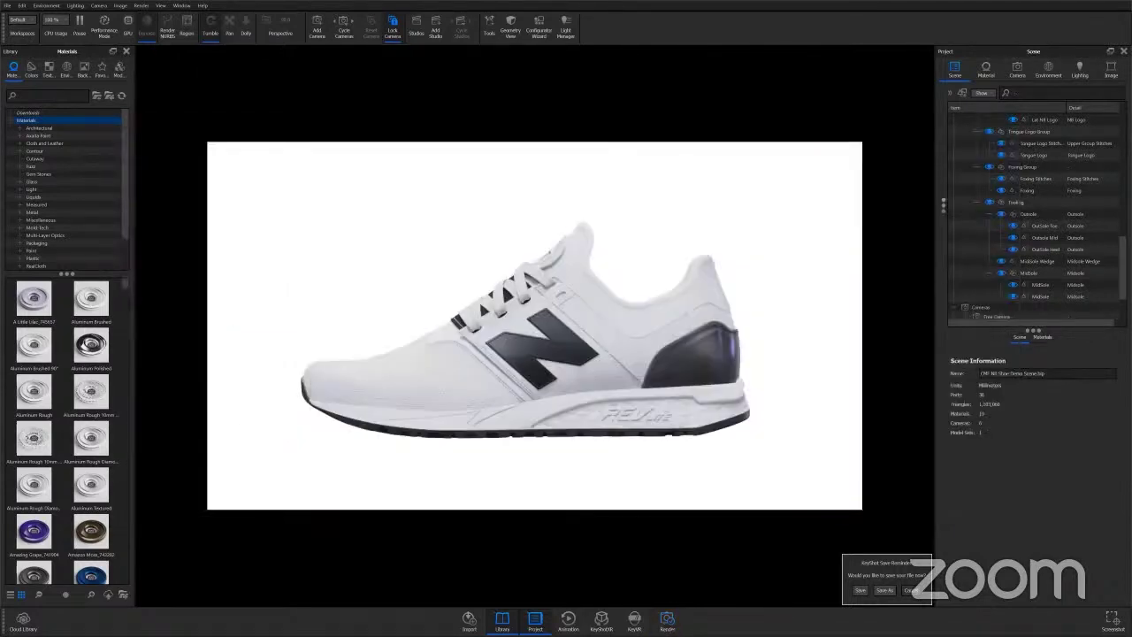
{"action": "left_click", "coordinate": [79, 21]}
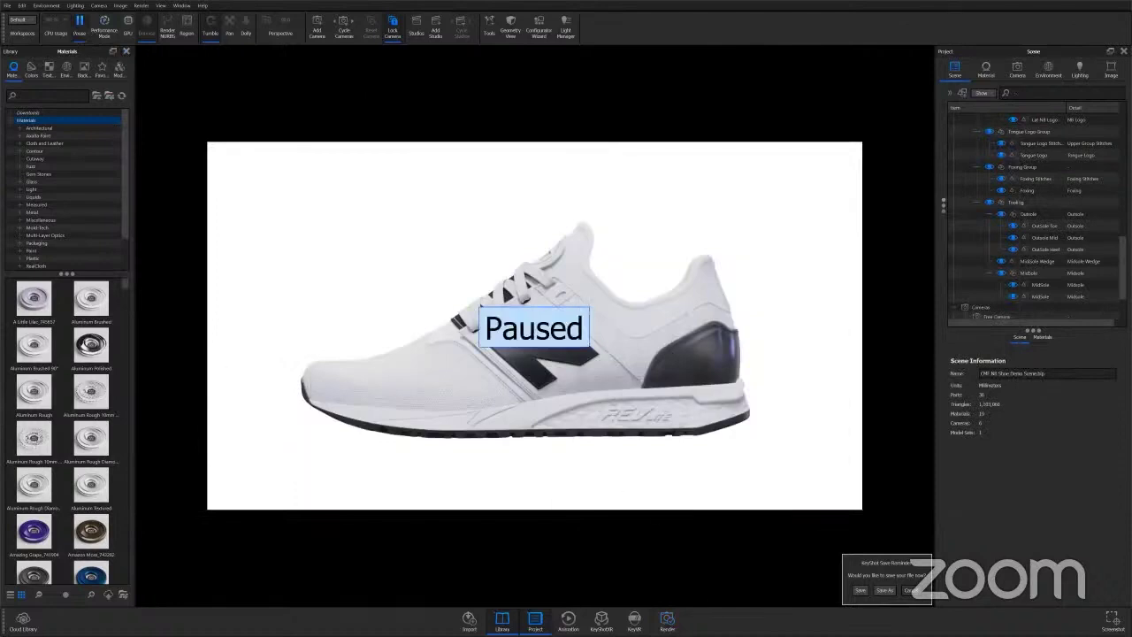
{"action": "left_click", "coordinate": [667, 620]}
{"action": "left_click", "coordinate": [433, 209]}
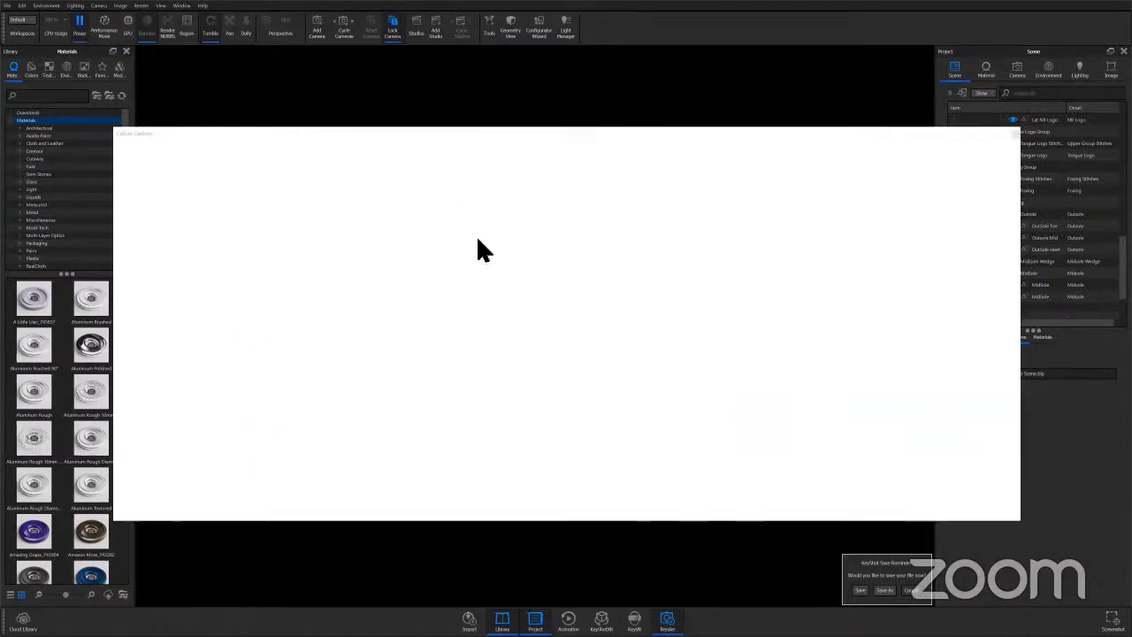
Keep callouts numbered by materials and add a callout for the saddle stitching.
{"action": "left_click_drag", "start_coordinate": [560, 133], "coordinate": [527, 98]}
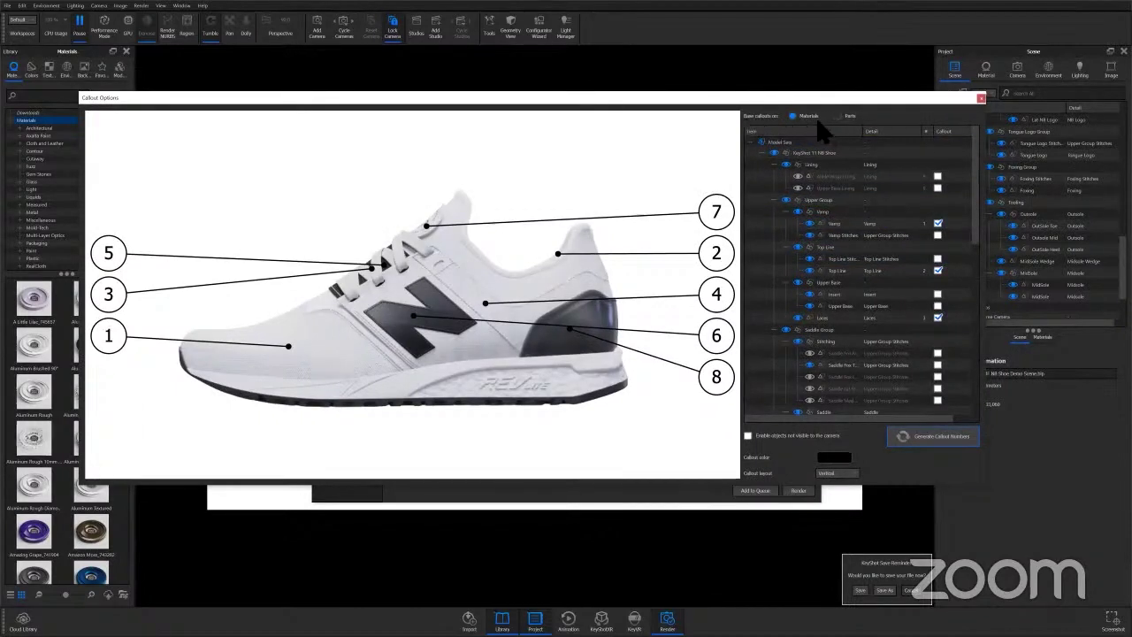
{"action": "left_click", "coordinate": [840, 116]}
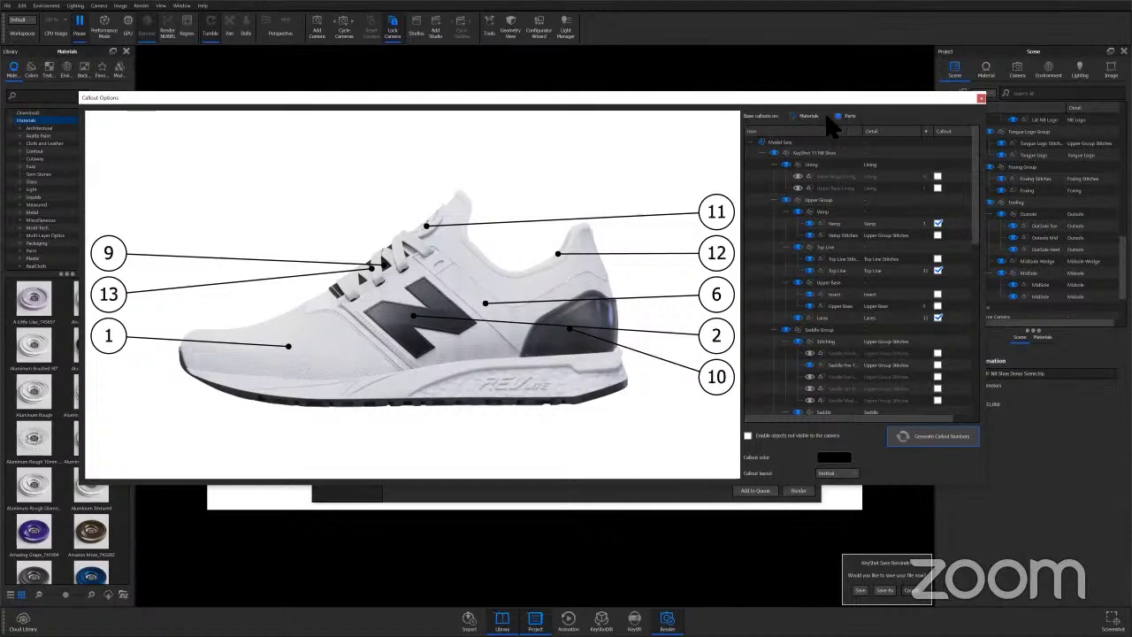
{"action": "left_click", "coordinate": [792, 113]}
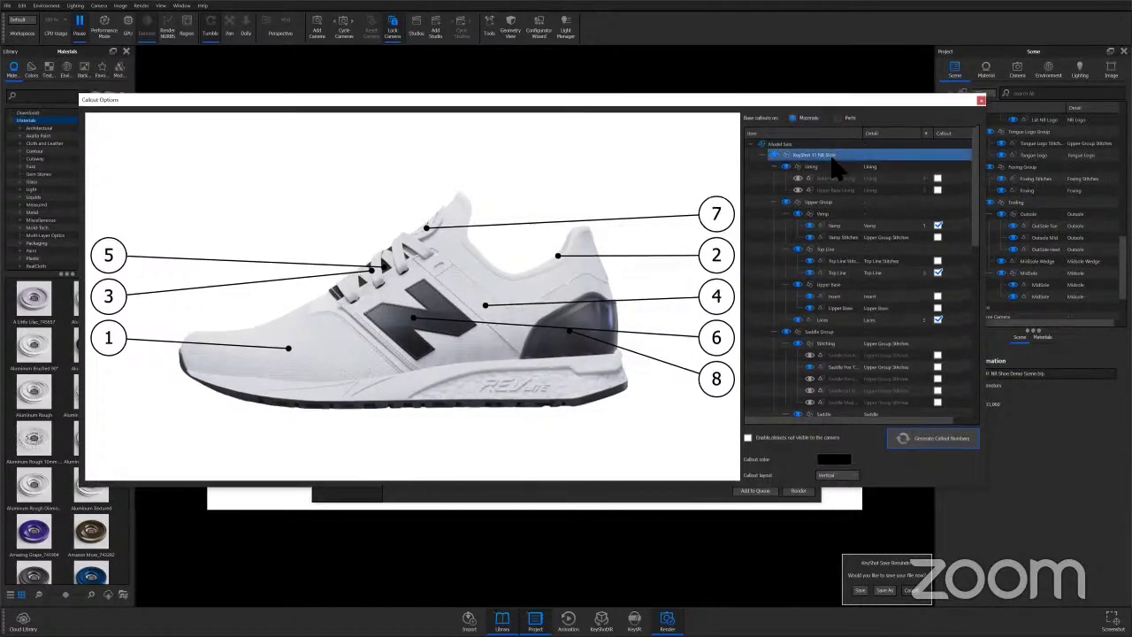
{"action": "left_click", "coordinate": [869, 250]}
{"action": "left_click_drag", "start_coordinate": [973, 177], "coordinate": [981, 228]}
{"action": "left_click", "coordinate": [839, 251]}
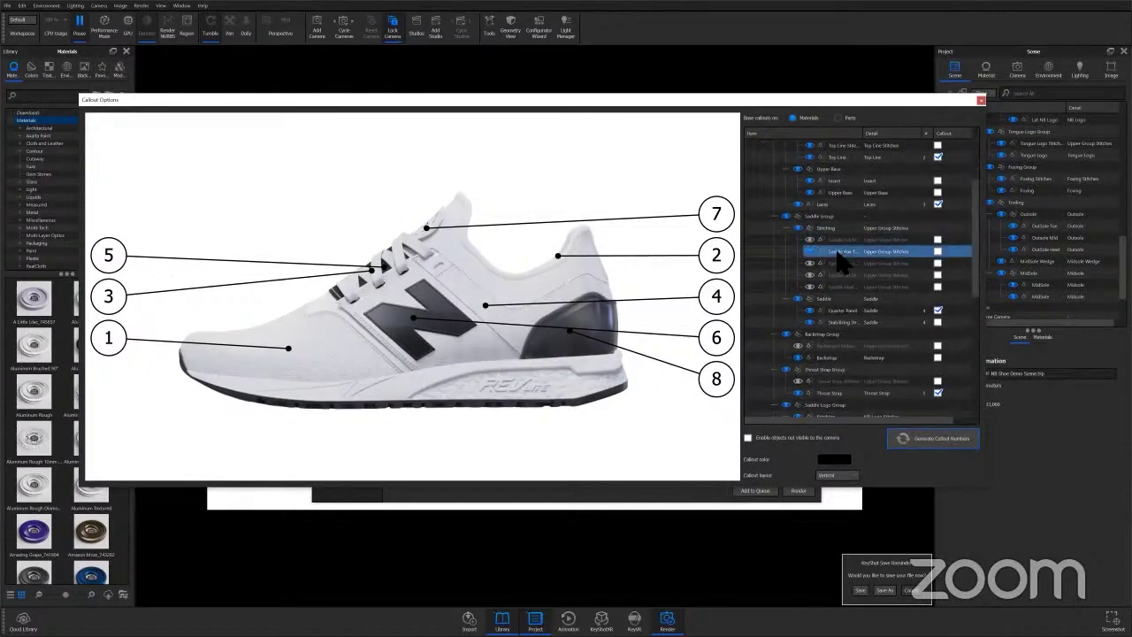
{"action": "left_click", "coordinate": [937, 251]}
{"action": "scroll", "coordinate": [973, 212], "scroll_direction": "down", "scroll_amount": 2}
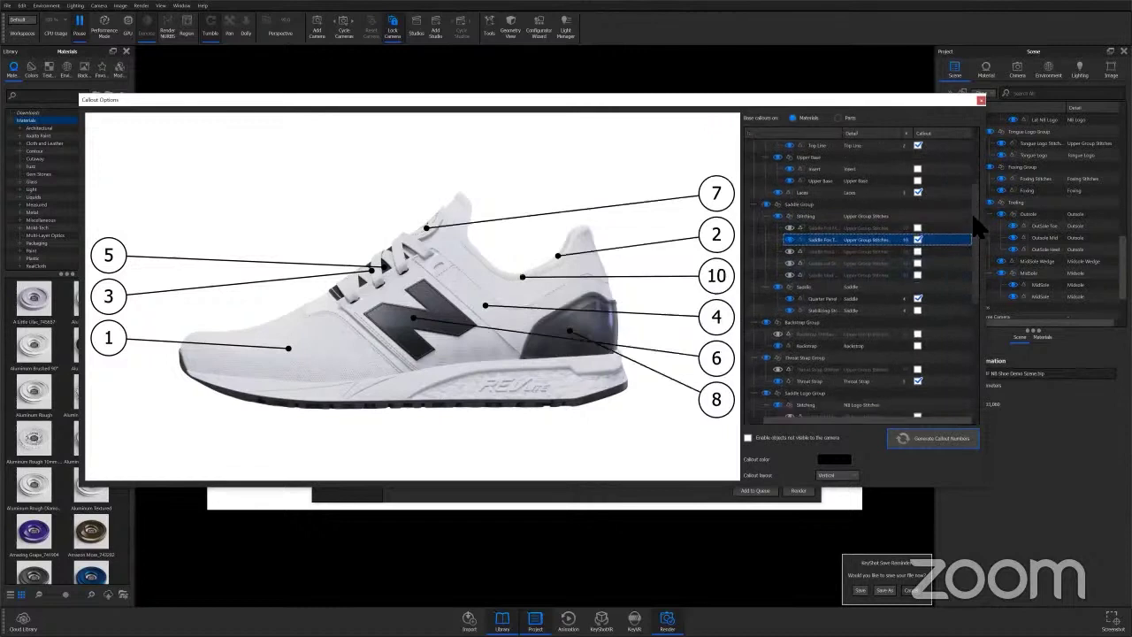
{"action": "scroll", "coordinate": [980, 232], "scroll_direction": "down", "scroll_amount": 2}
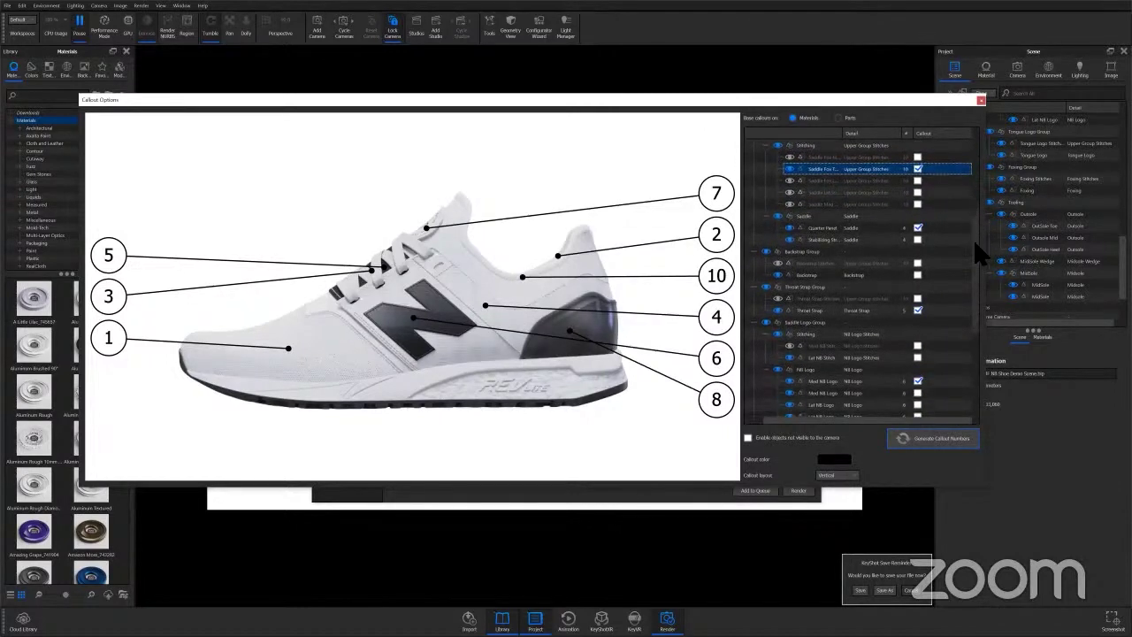
{"action": "scroll", "coordinate": [942, 344], "scroll_direction": "down", "scroll_amount": 5}
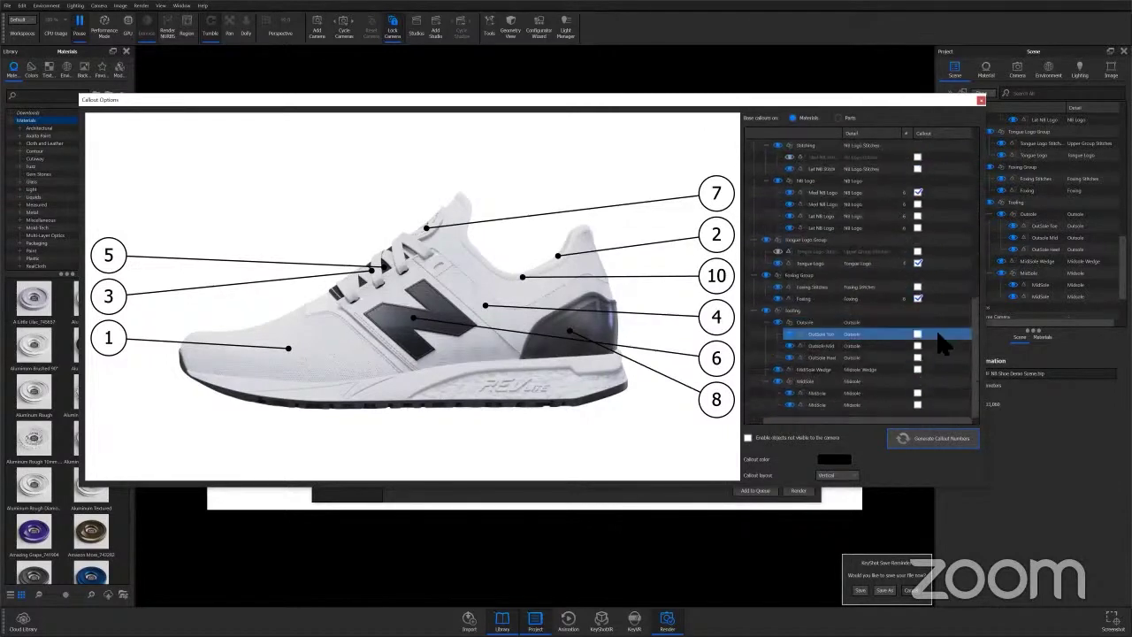
{"action": "scroll", "coordinate": [939, 334], "scroll_direction": "up", "scroll_amount": 2}
Remove the Tongue Logo and Foxing callouts and add one for the Outsole Toe.
{"action": "left_click", "coordinate": [939, 334]}
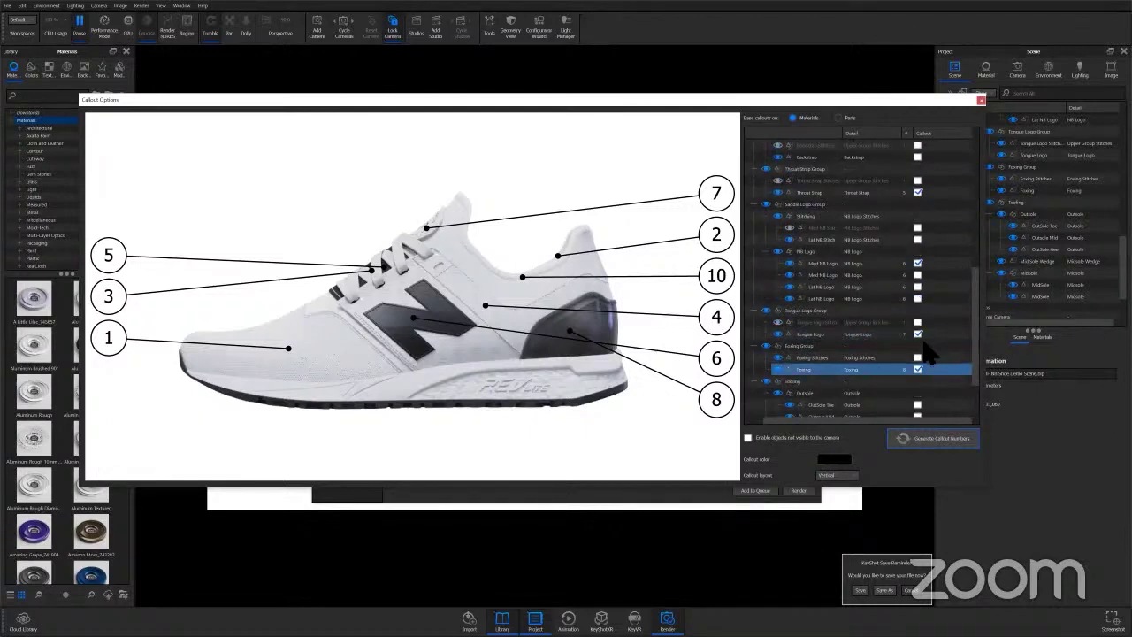
{"action": "left_click", "coordinate": [916, 335]}
{"action": "scroll", "coordinate": [951, 341], "scroll_direction": "down", "scroll_amount": 2}
{"action": "left_click", "coordinate": [928, 298]}
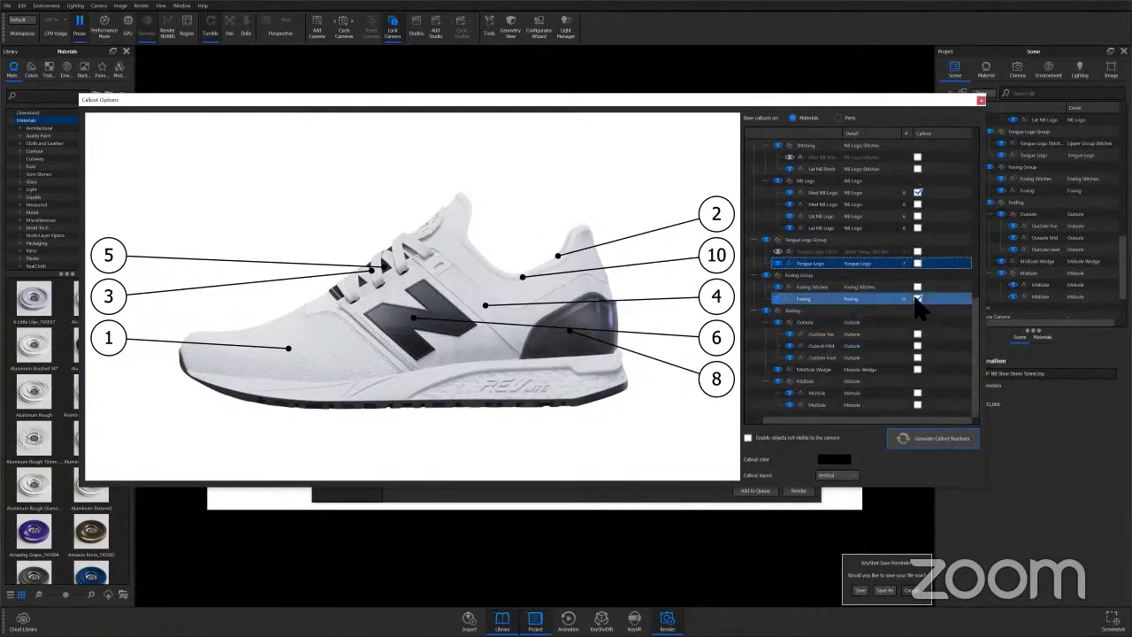
{"action": "left_click", "coordinate": [917, 298]}
{"action": "left_click", "coordinate": [929, 333]}
{"action": "left_click", "coordinate": [917, 334]}
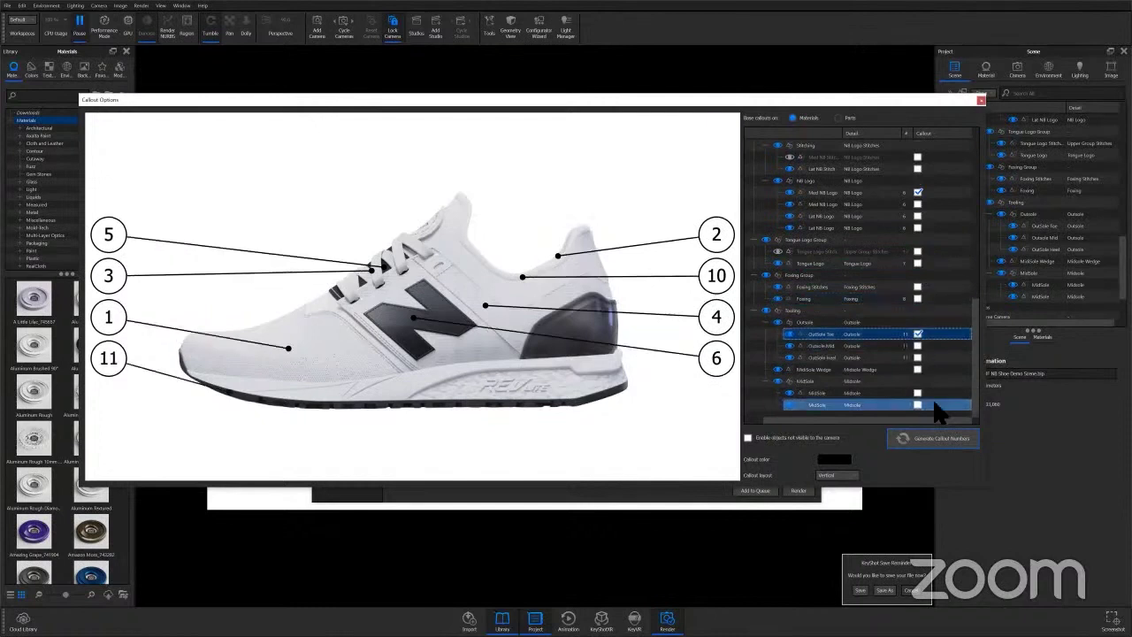
{"action": "scroll", "coordinate": [927, 365], "scroll_direction": "up", "scroll_amount": 11}
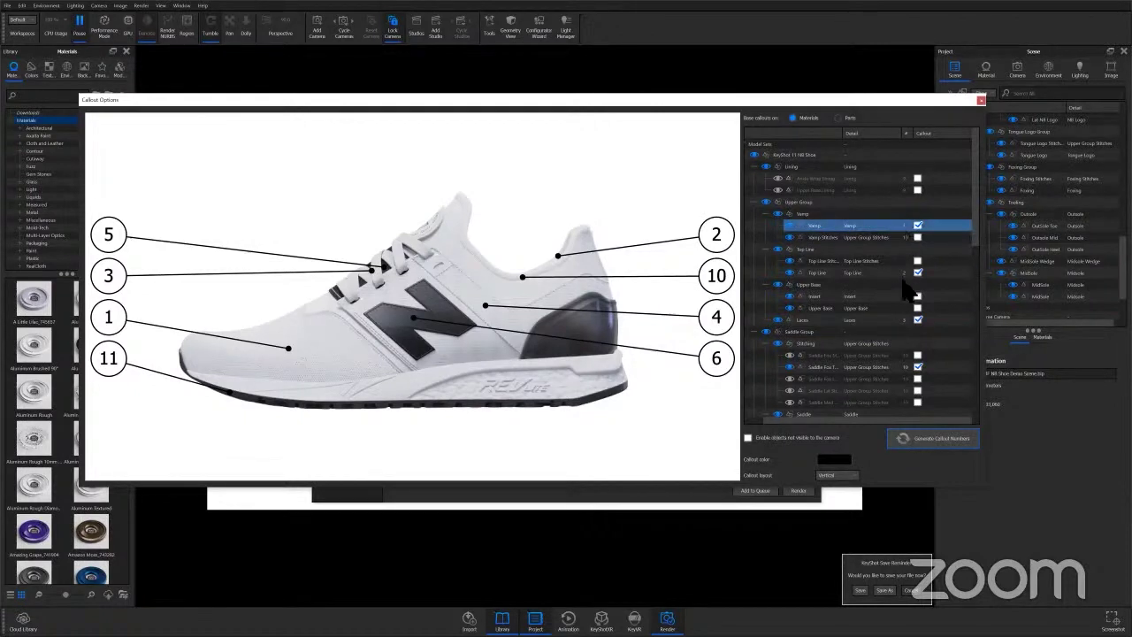
Set Laces to callout 4 and Top Line to 3, then regenerate the callout numbers.
{"action": "double_click", "coordinate": [904, 320]}
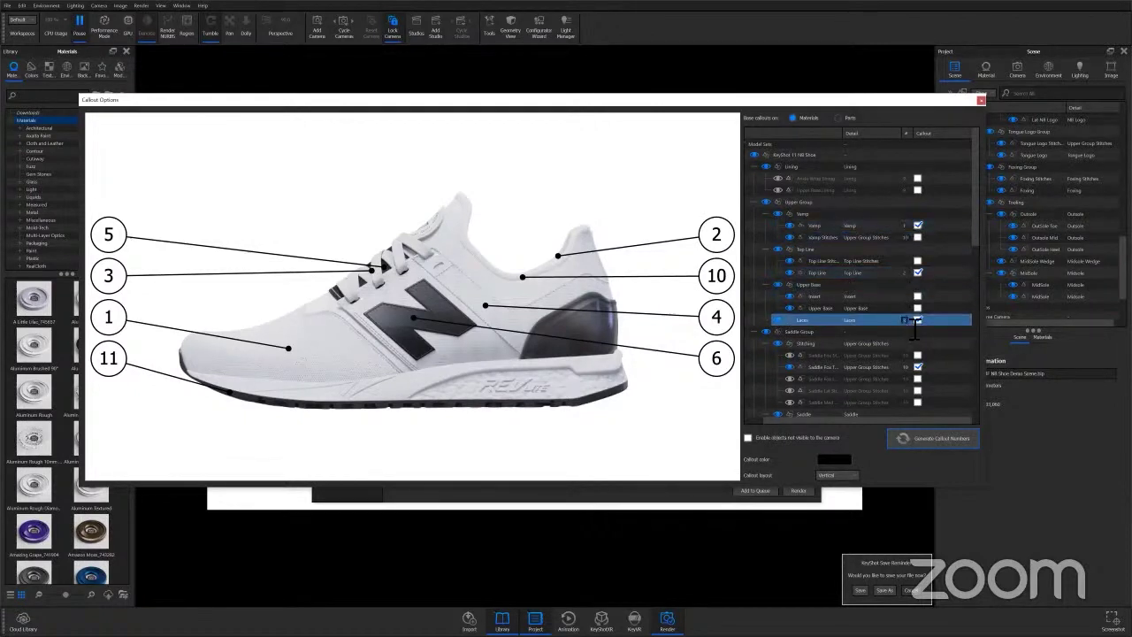
{"action": "type", "text": "4"}
{"action": "key", "text": "Return"}
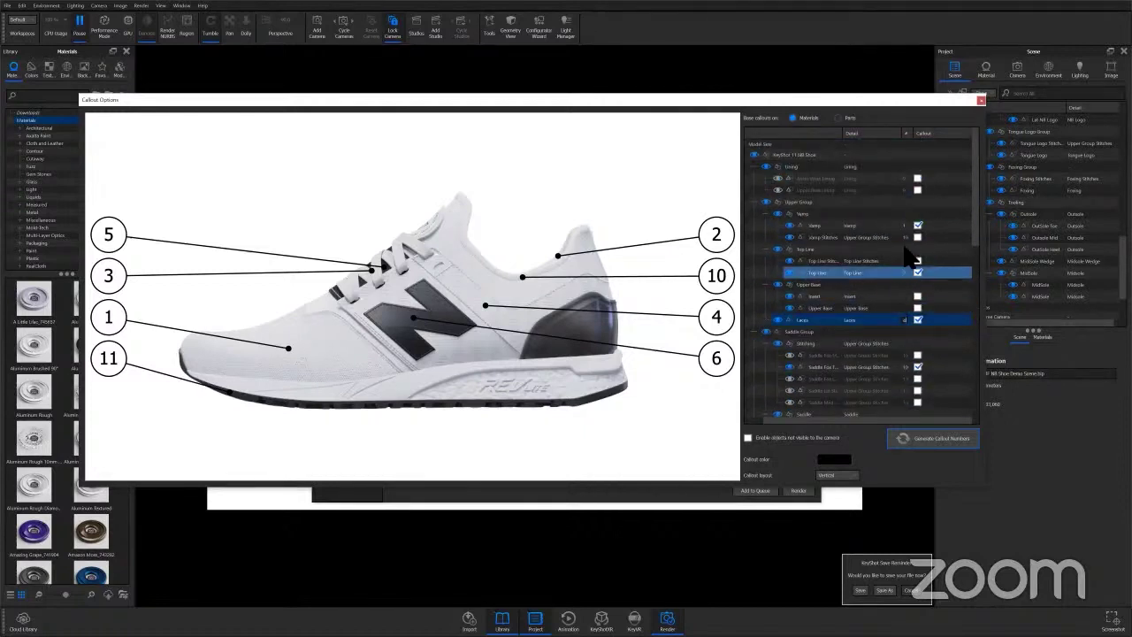
{"action": "double_click", "coordinate": [905, 273]}
{"action": "type", "text": "3"}
{"action": "key", "text": "Return"}
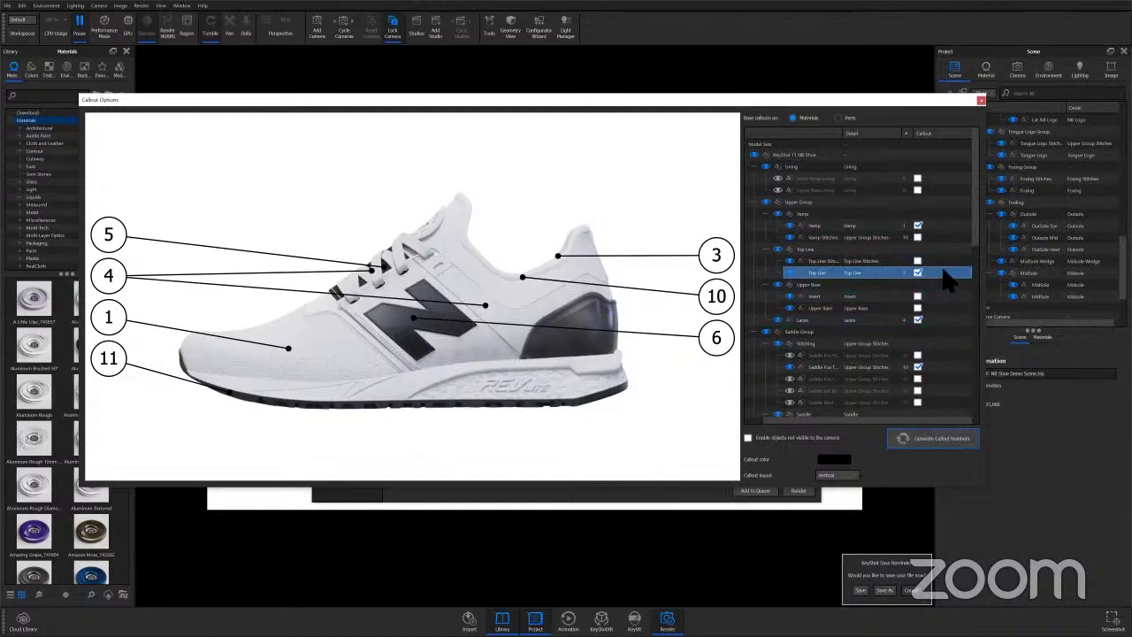
{"action": "left_click", "coordinate": [912, 440]}
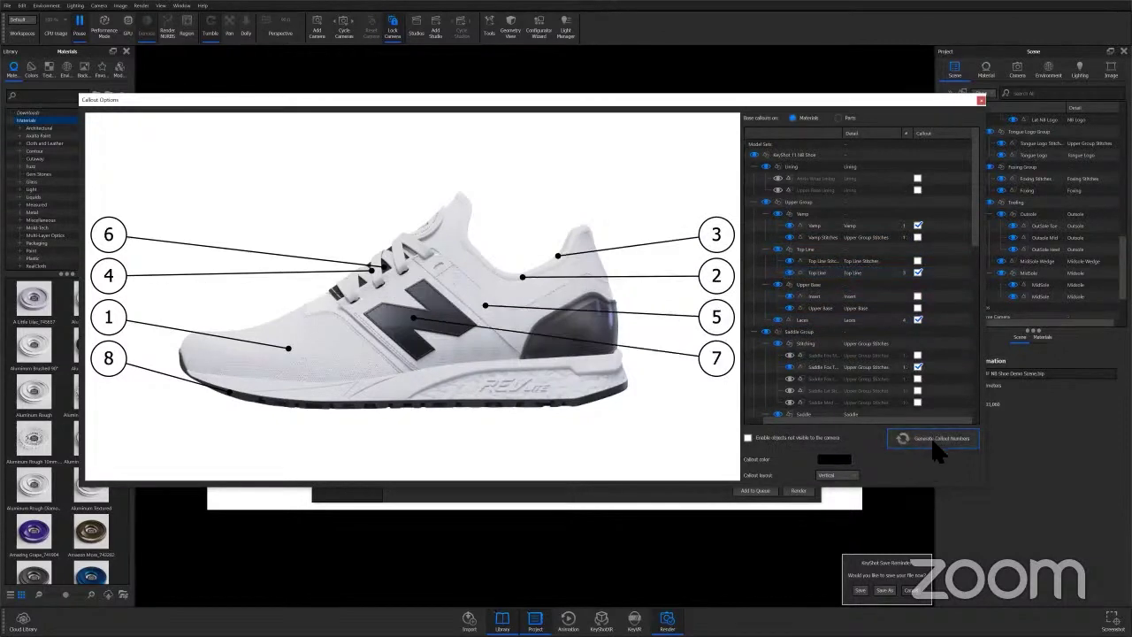
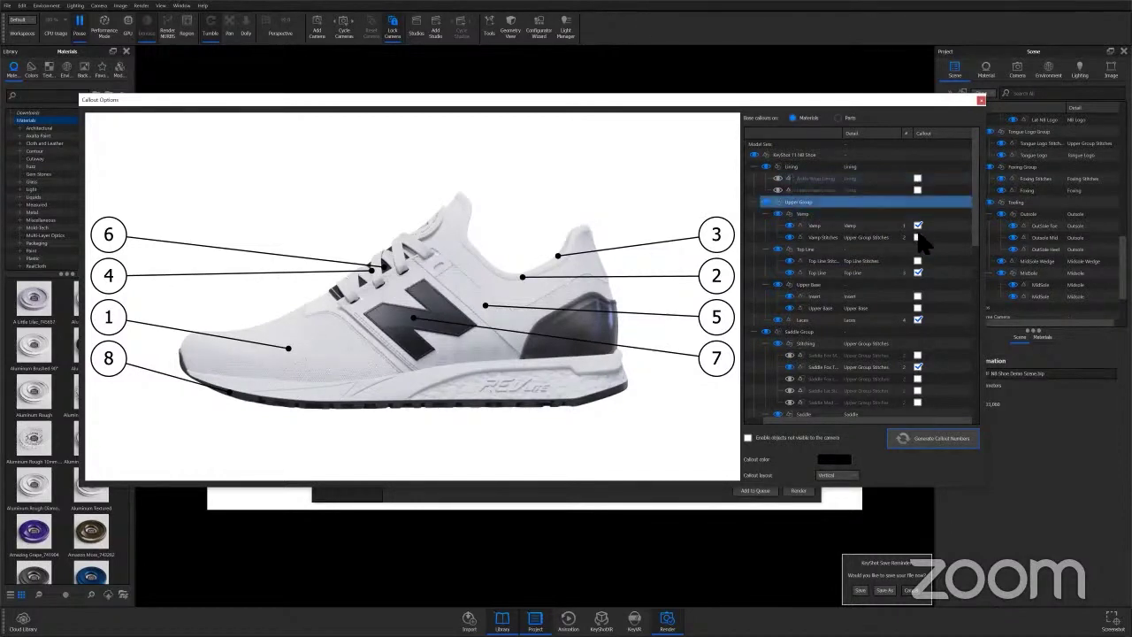
Enable objects not visible, add an Ankle Wrap Lining callout, and make callouts red.
{"action": "left_click", "coordinate": [747, 437]}
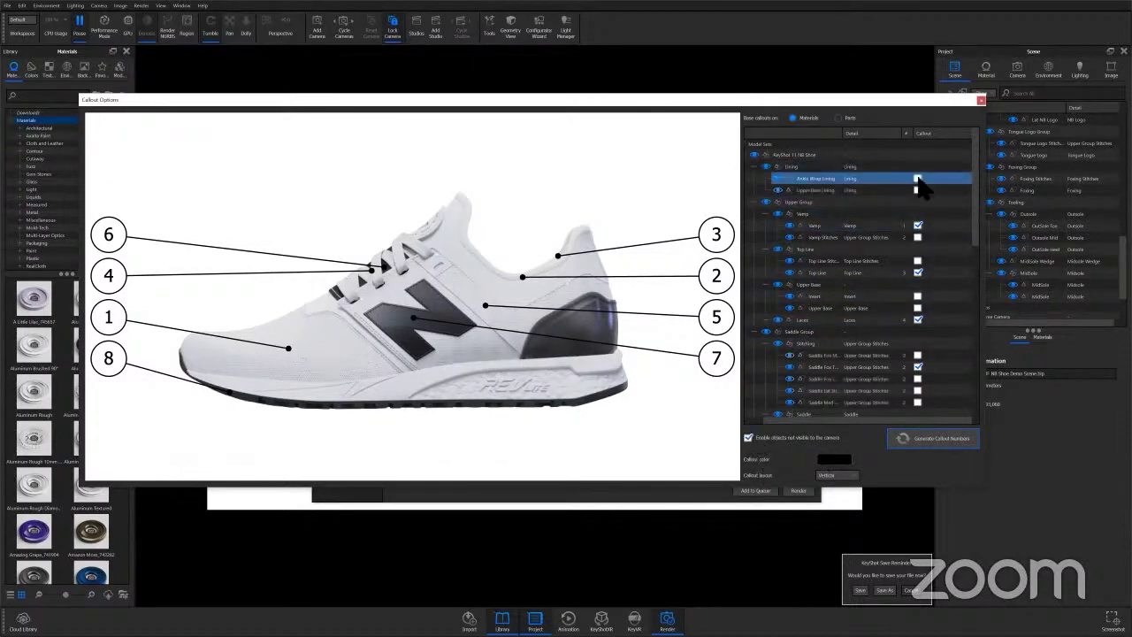
{"action": "left_click", "coordinate": [917, 178]}
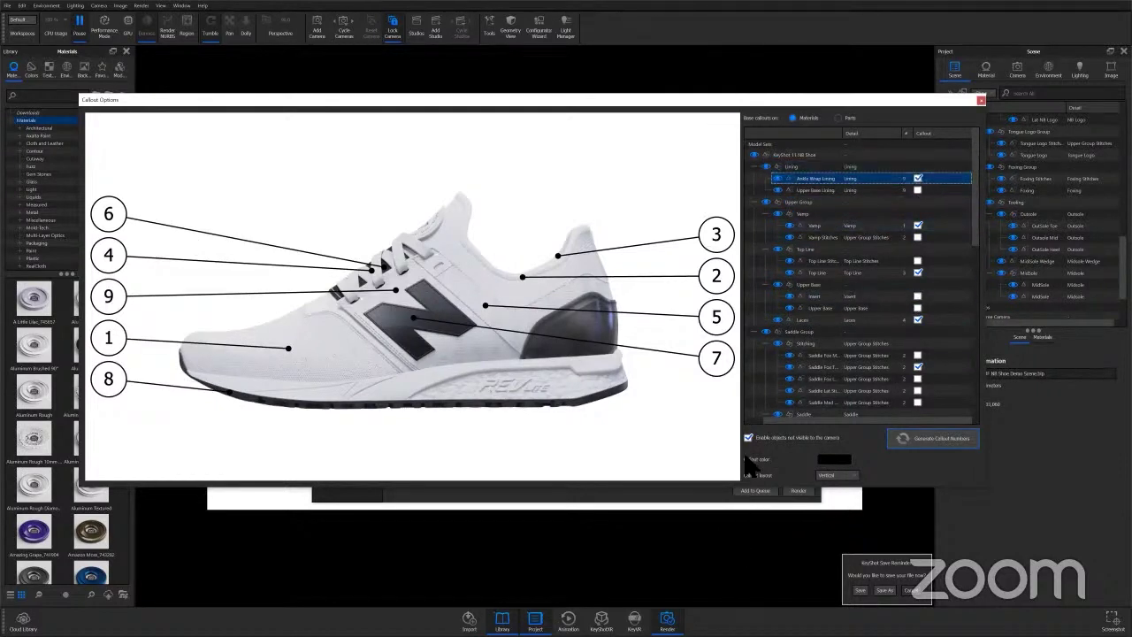
{"action": "left_click", "coordinate": [831, 459]}
{"action": "left_click", "coordinate": [771, 236]}
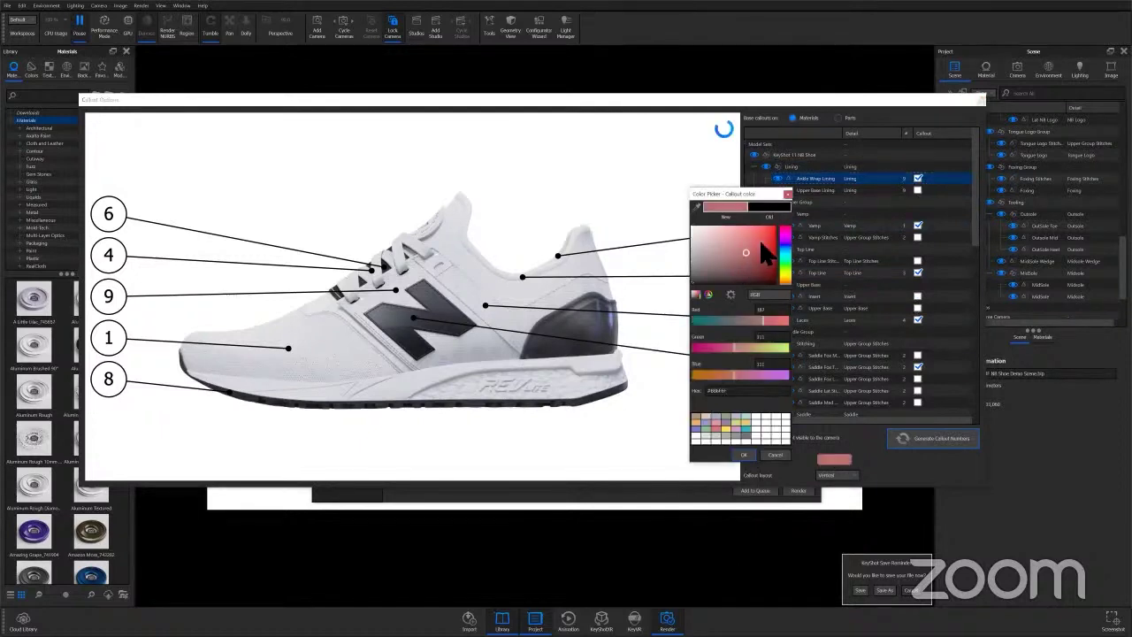
{"action": "left_click", "coordinate": [744, 453]}
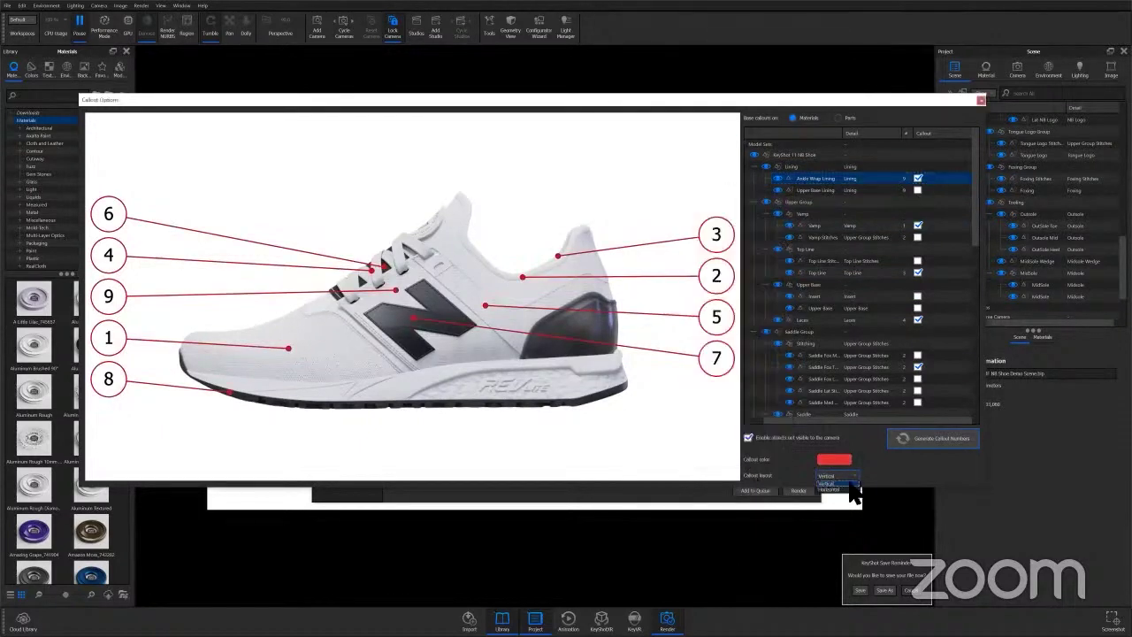
Try the horizontal callout layout, keep Vertical, close the options and switch to the browser.
{"action": "left_click", "coordinate": [849, 498]}
{"action": "left_click", "coordinate": [850, 476]}
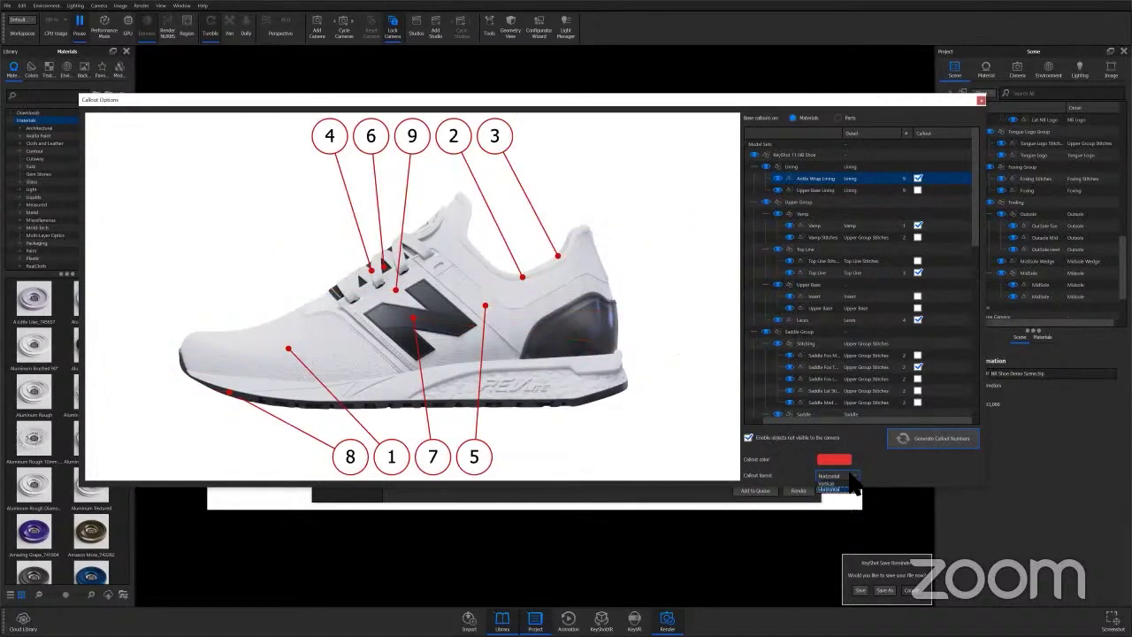
{"action": "left_click", "coordinate": [849, 483]}
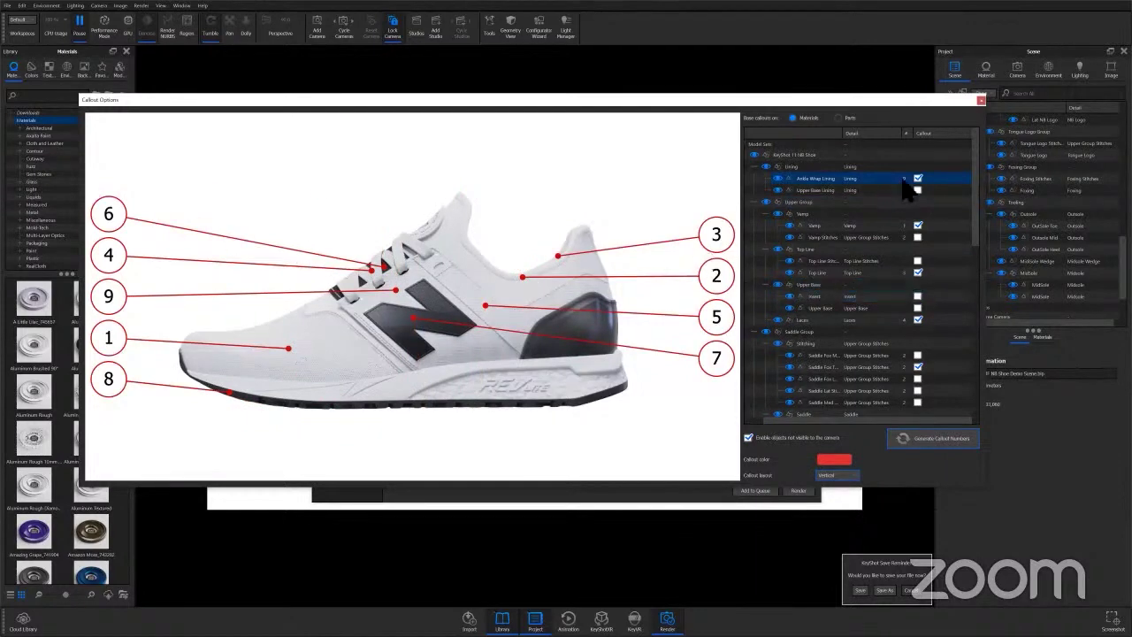
{"action": "left_click", "coordinate": [979, 101]}
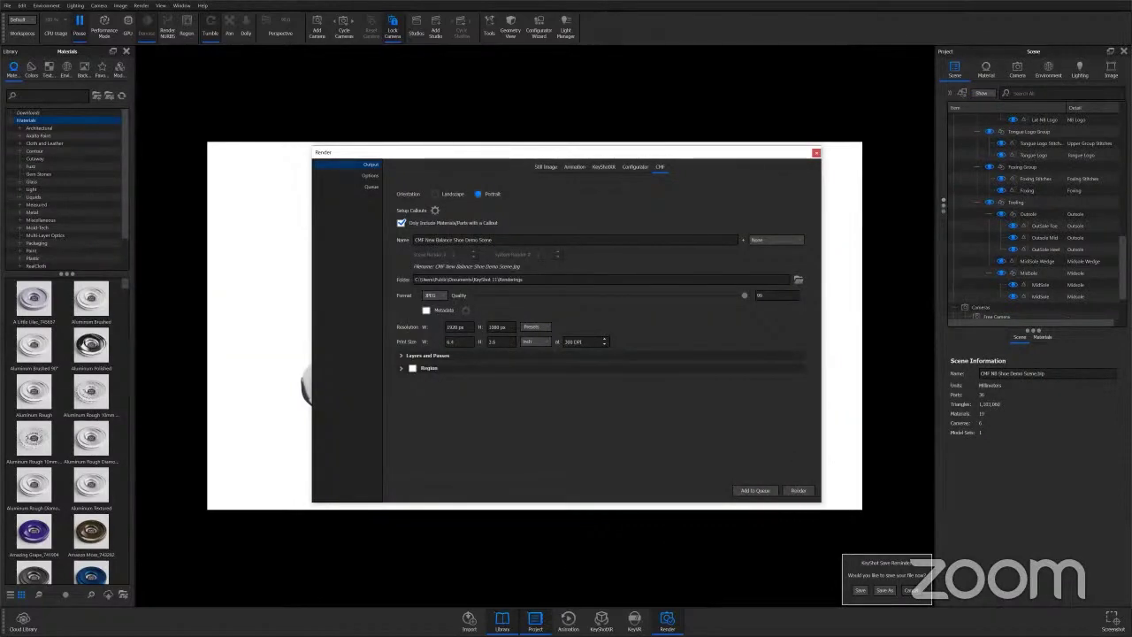
{"action": "key", "text": "super"}
{"action": "left_click", "coordinate": [208, 629]}
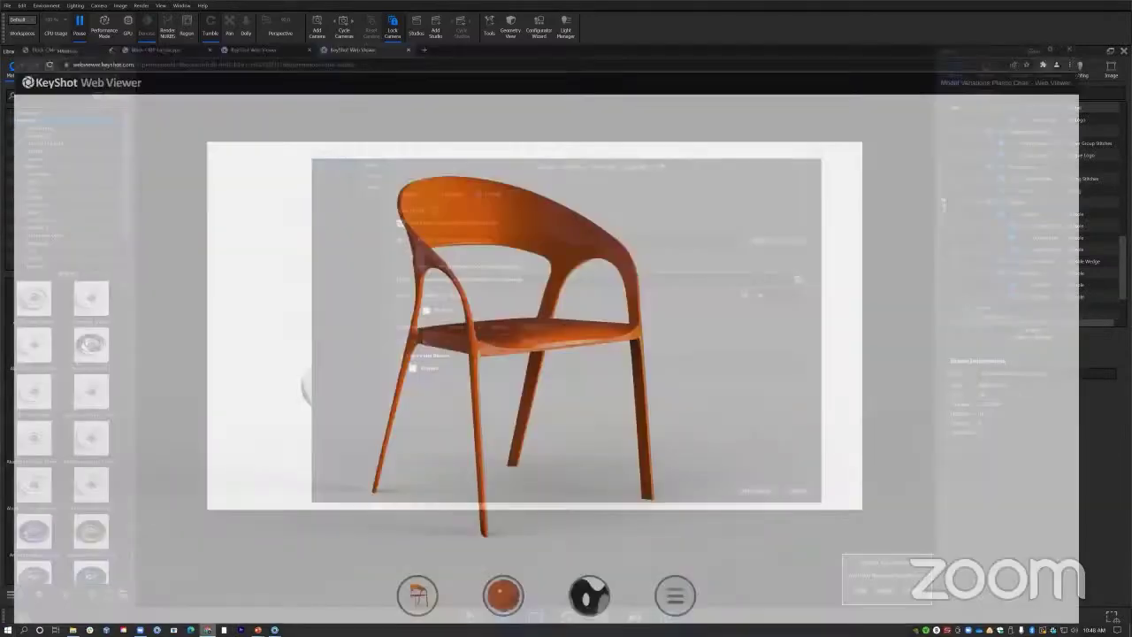
Bring Chrome forward and scroll through the Black-CMF-Local shoe callout table.
{"action": "left_click", "coordinate": [151, 8]}
{"action": "left_click", "coordinate": [51, 9]}
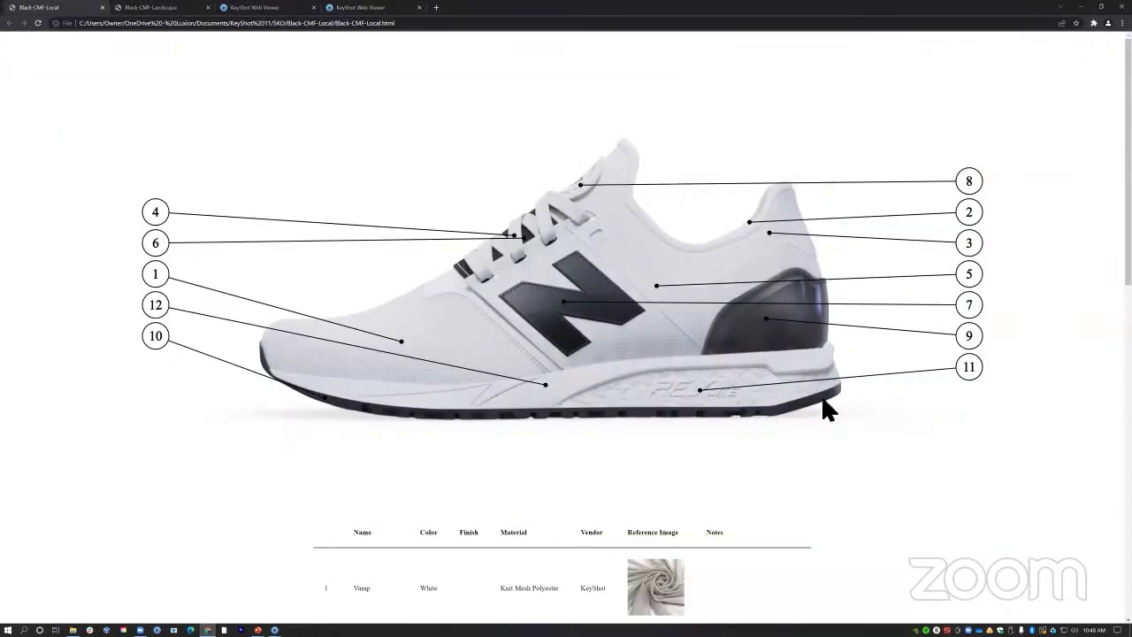
{"action": "scroll", "coordinate": [225, 305], "scroll_direction": "down", "scroll_amount": 5}
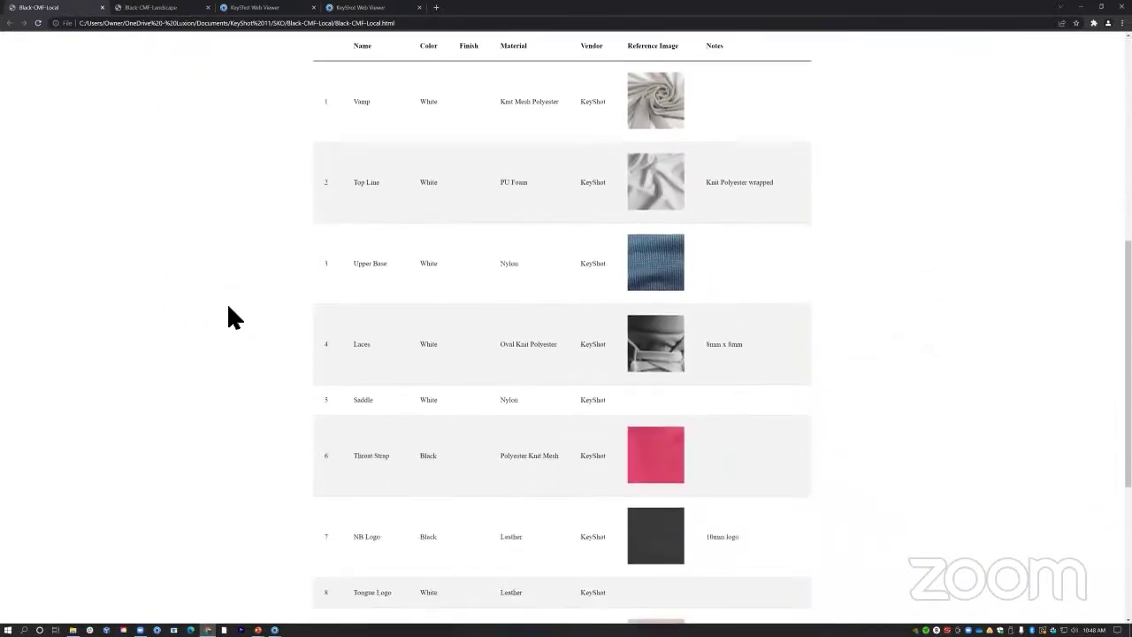
{"action": "scroll", "coordinate": [228, 305], "scroll_direction": "down", "scroll_amount": 3}
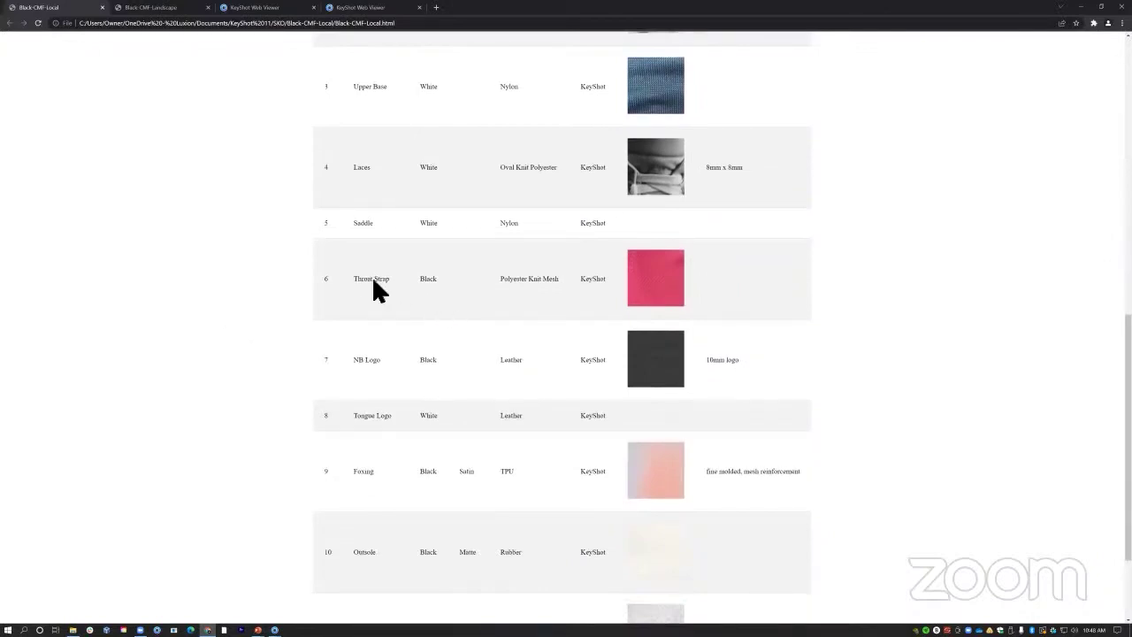
{"action": "scroll", "coordinate": [678, 298], "scroll_direction": "down", "scroll_amount": 2}
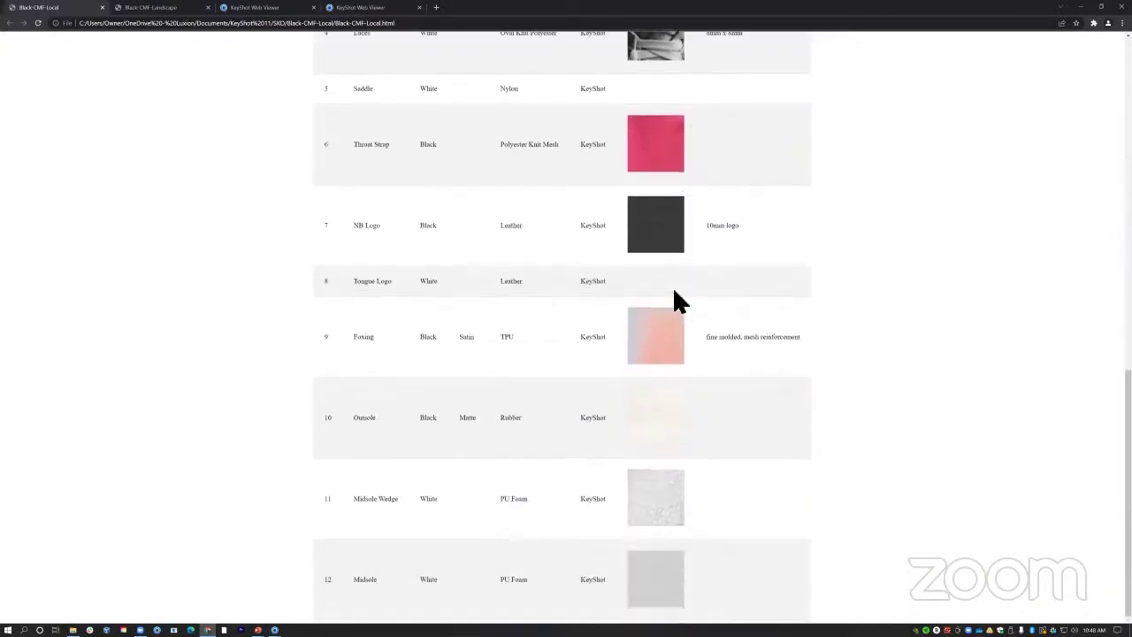
{"action": "scroll", "coordinate": [662, 398], "scroll_direction": "up", "scroll_amount": 7}
{"action": "scroll", "coordinate": [654, 398], "scroll_direction": "up", "scroll_amount": 3}
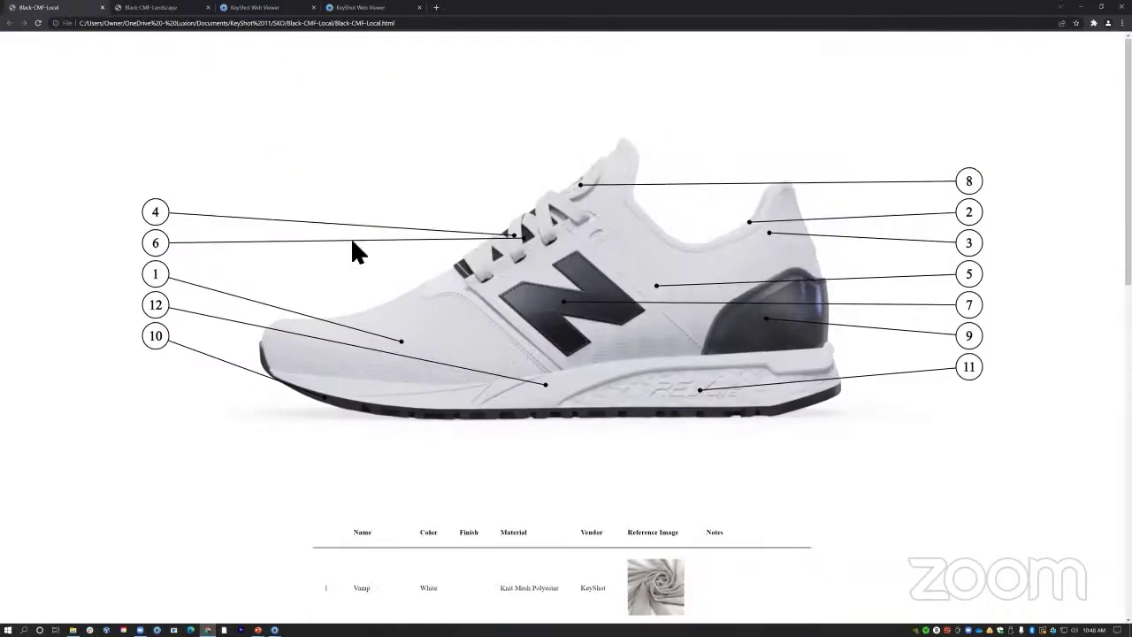
View the Black-CMF-Landscape page with the numbered shoe callouts.
{"action": "left_click", "coordinate": [160, 12]}
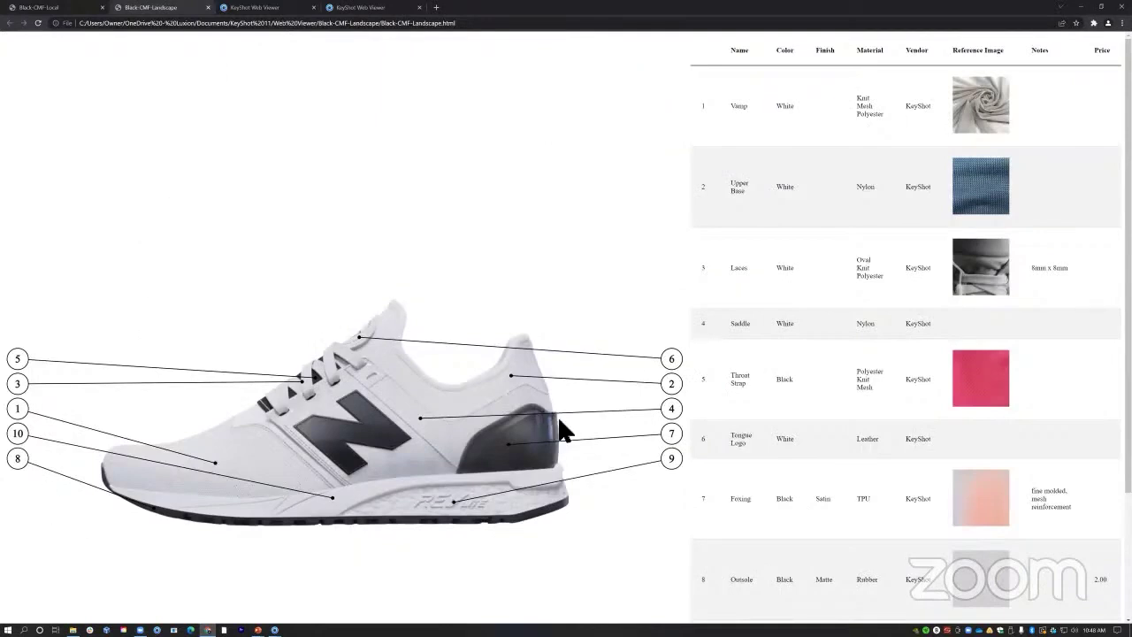
{"action": "scroll", "coordinate": [995, 199], "scroll_direction": "down", "scroll_amount": 2}
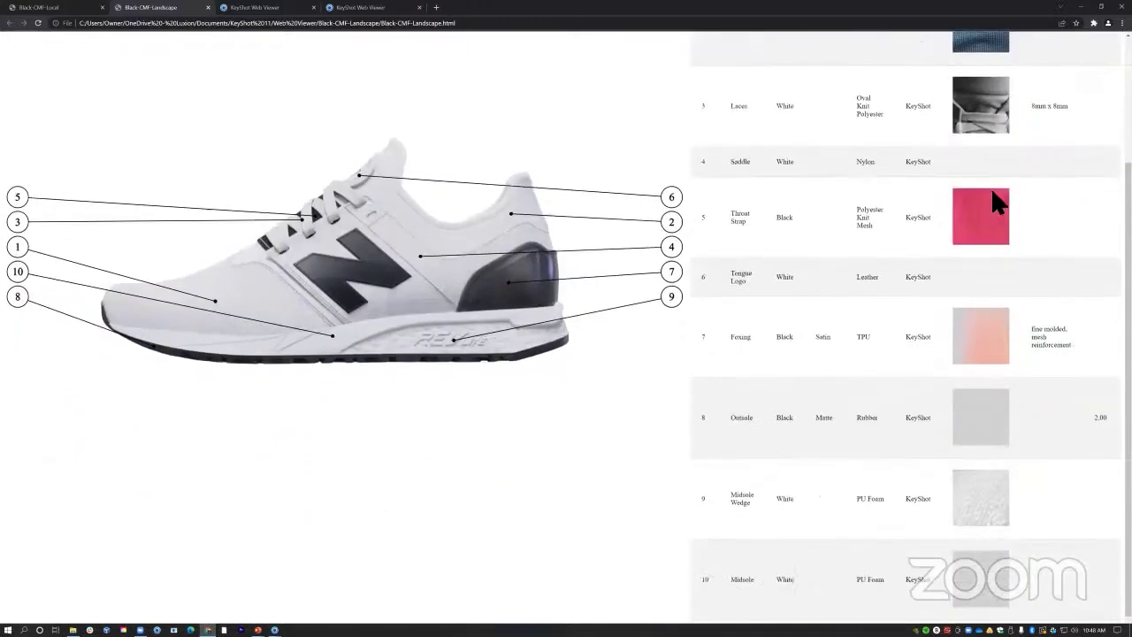
{"action": "scroll", "coordinate": [988, 202], "scroll_direction": "up", "scroll_amount": 2}
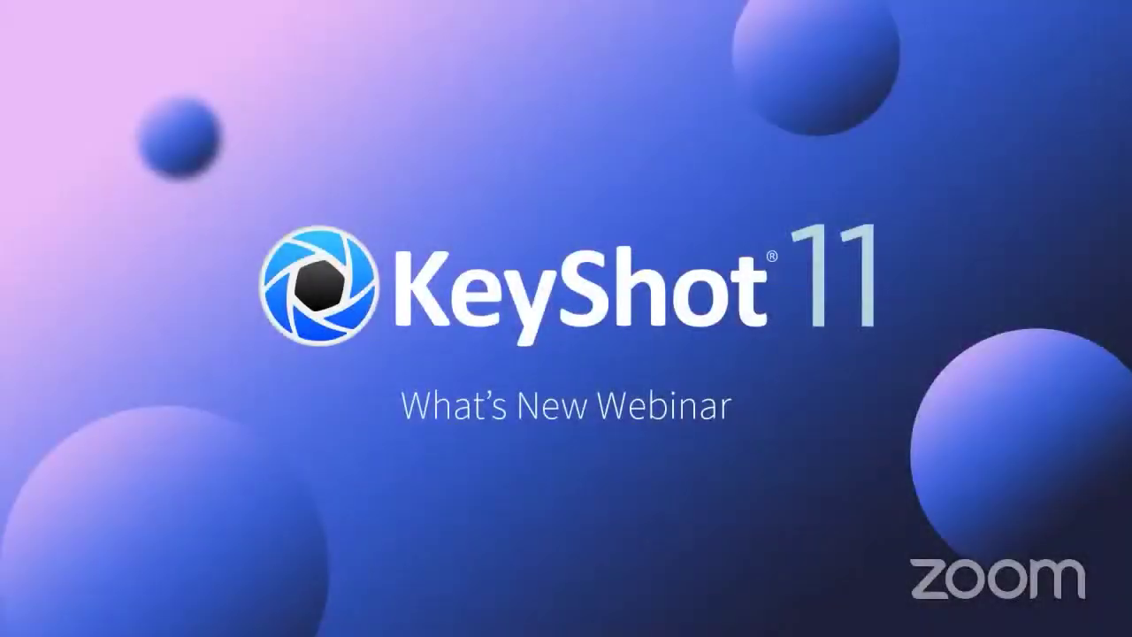
Return to the KeyShot orange chair window and unpause the real-time render.
{"action": "key", "text": "super"}
{"action": "mouse_move", "coordinate": [274, 629]}
{"action": "left_click", "coordinate": [64, 596]}
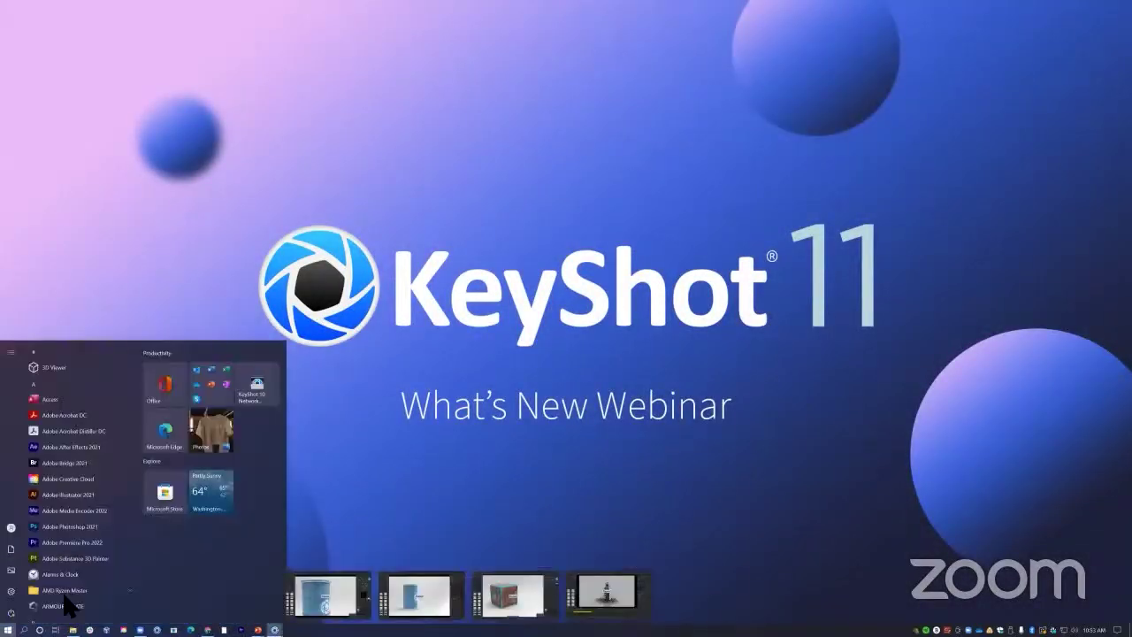
{"action": "left_click", "coordinate": [79, 24]}
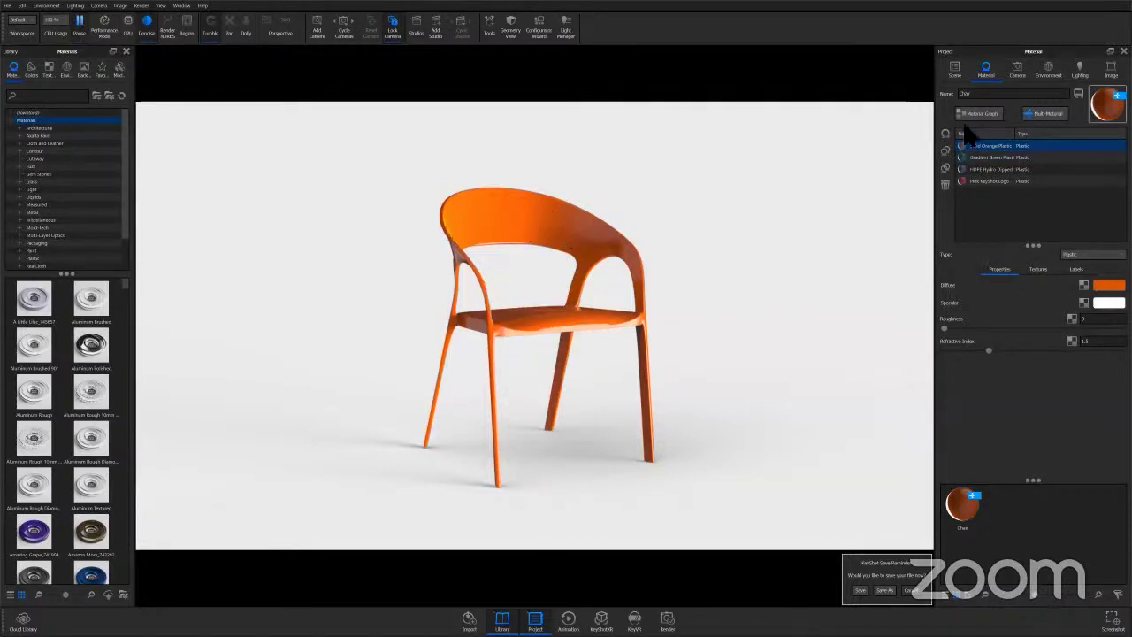
{"action": "left_click_drag", "start_coordinate": [1001, 95], "coordinate": [950, 96]}
{"action": "left_click", "coordinate": [1026, 145]}
{"action": "mouse_move", "coordinate": [1015, 134]}
{"action": "left_mouse_down"}
{"action": "mouse_move", "coordinate": [1037, 134]}
{"action": "mouse_move", "coordinate": [1024, 135]}
{"action": "left_mouse_up"}
{"action": "left_click", "coordinate": [996, 157], "text": "shift"}
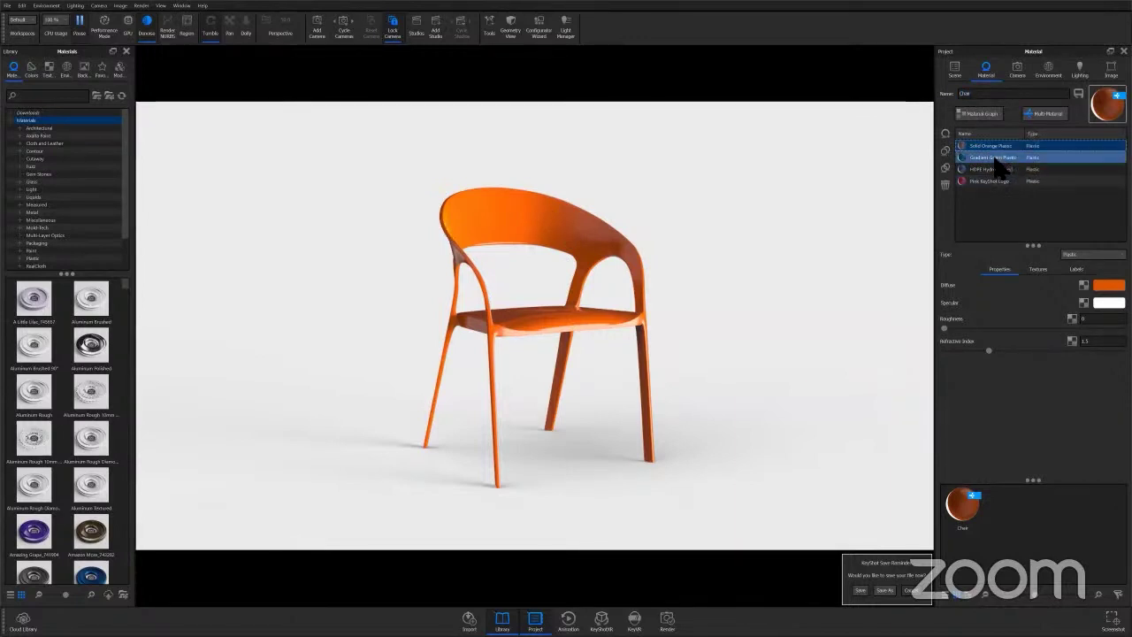
{"action": "left_click", "coordinate": [995, 158]}
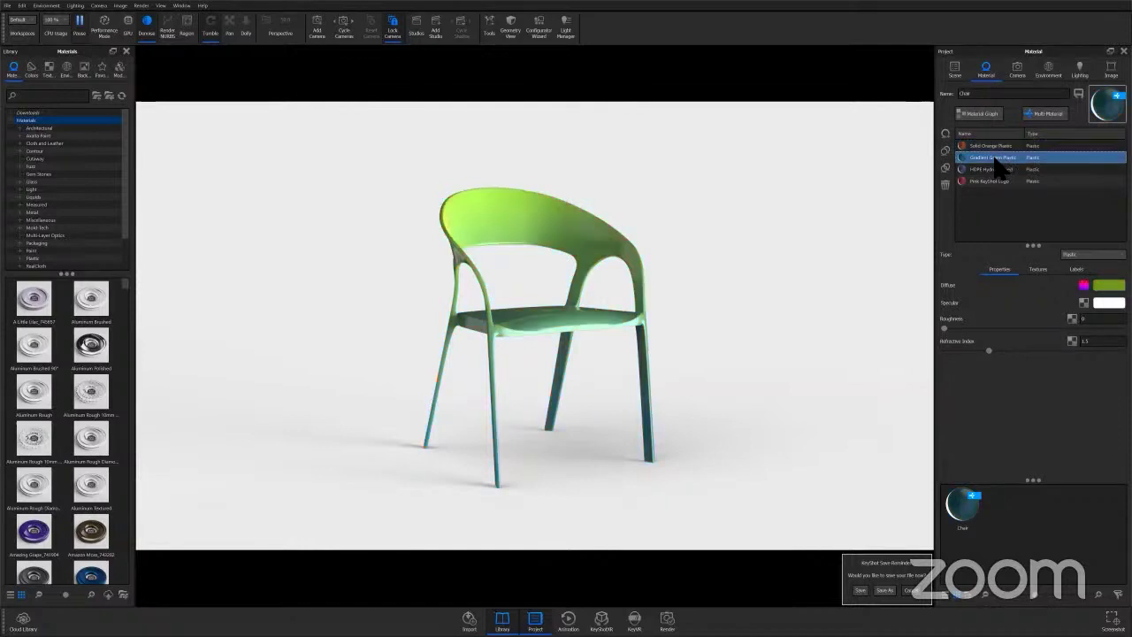
{"action": "left_click", "coordinate": [995, 170], "text": "shift"}
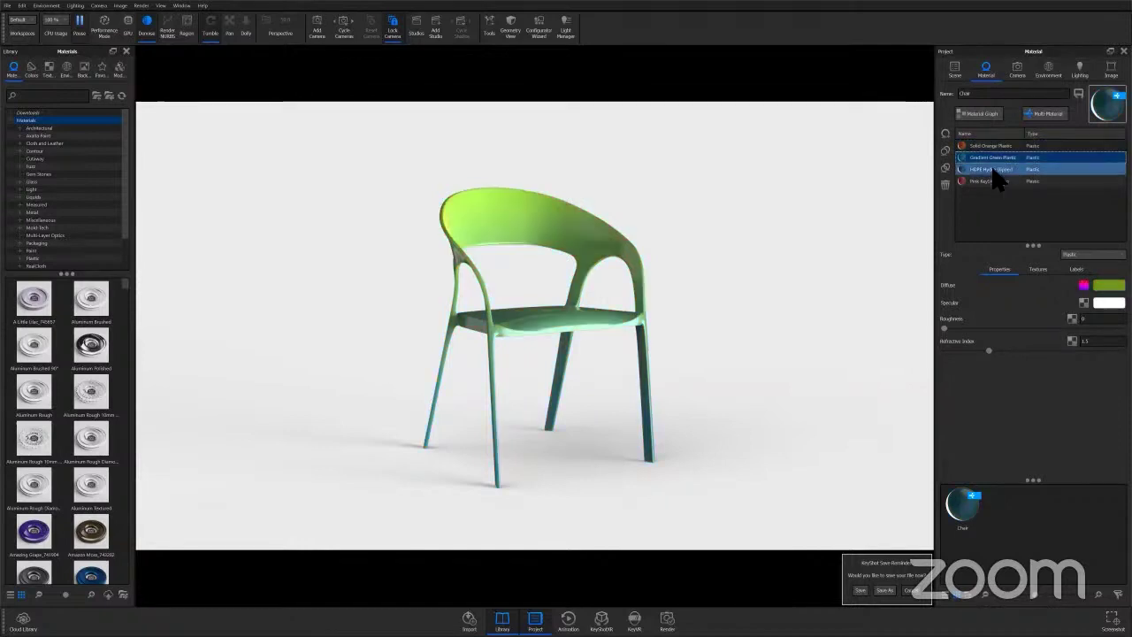
{"action": "left_click", "coordinate": [992, 170]}
{"action": "left_click", "coordinate": [993, 182], "text": "shift"}
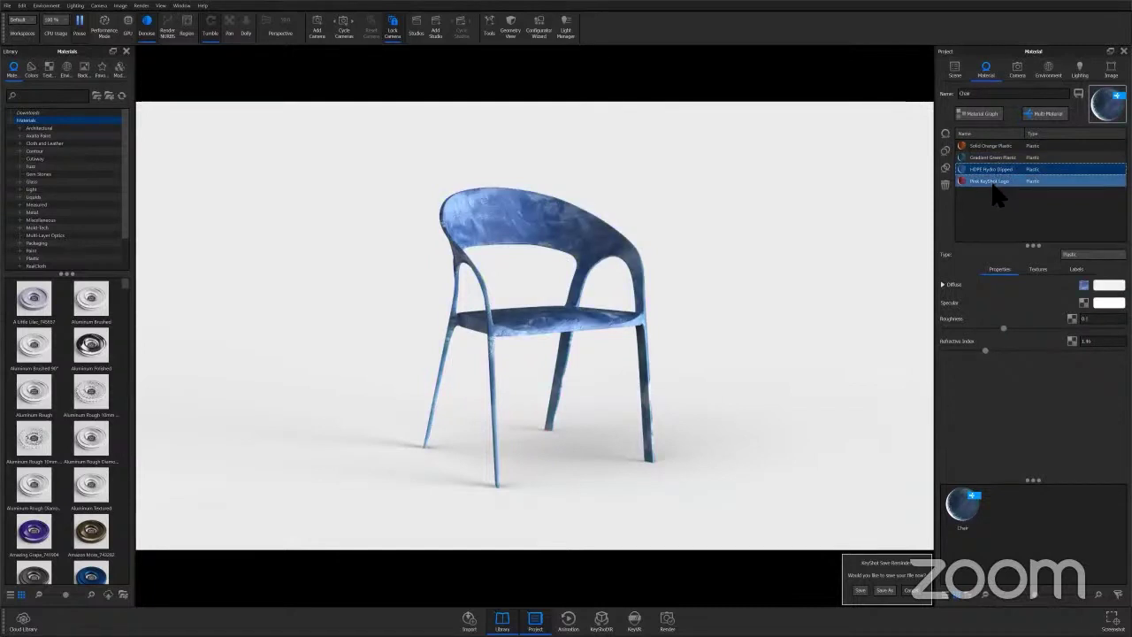
{"action": "left_click", "coordinate": [992, 182]}
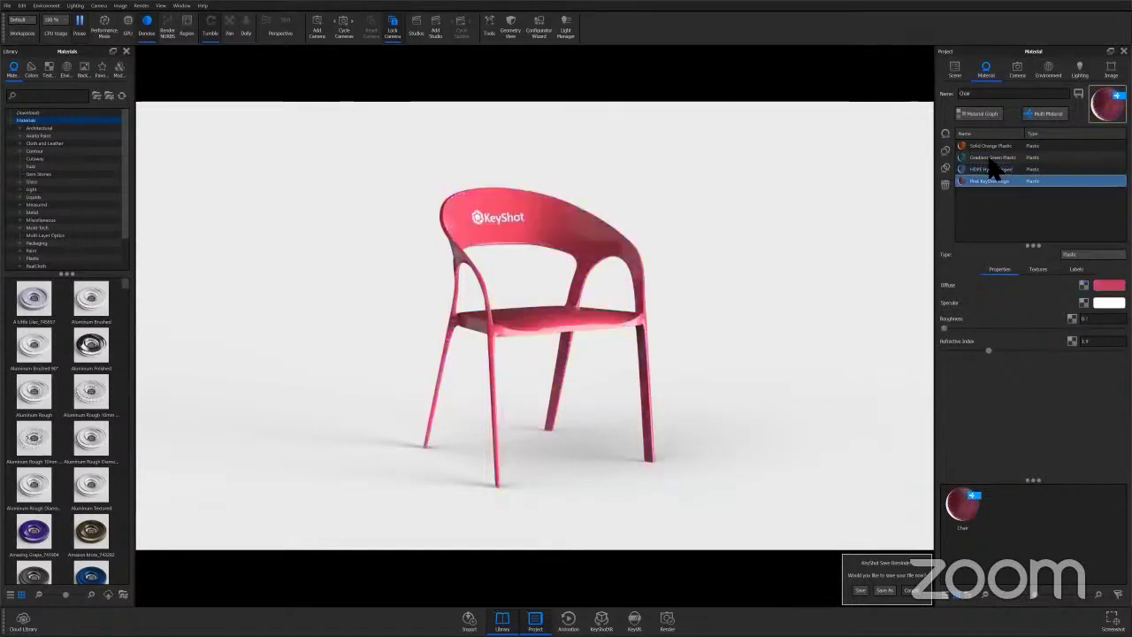
{"action": "left_click", "coordinate": [990, 146]}
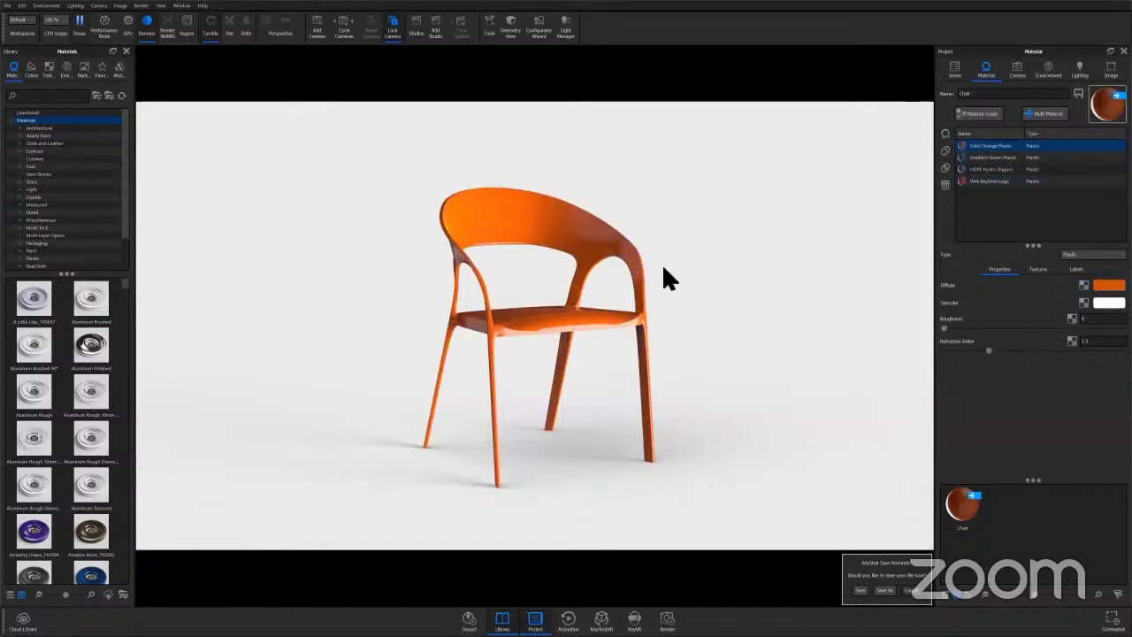
Start an upload to KeyShot Web Viewer, adjusting texture quality and enabling texture baking.
{"action": "left_click", "coordinate": [7, 5]}
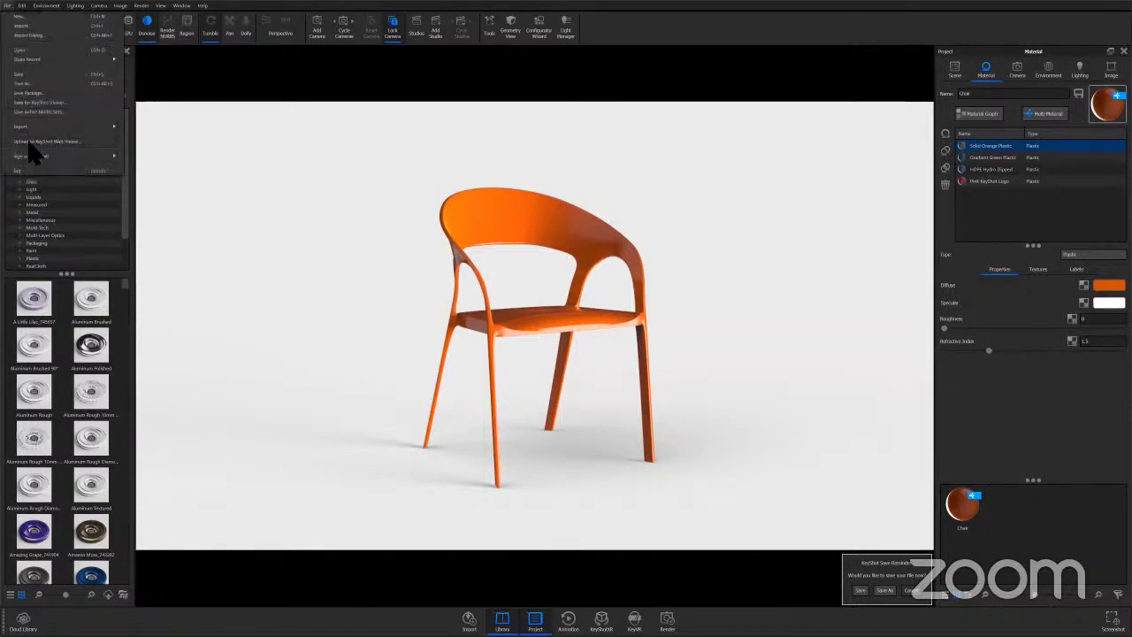
{"action": "left_click", "coordinate": [31, 142]}
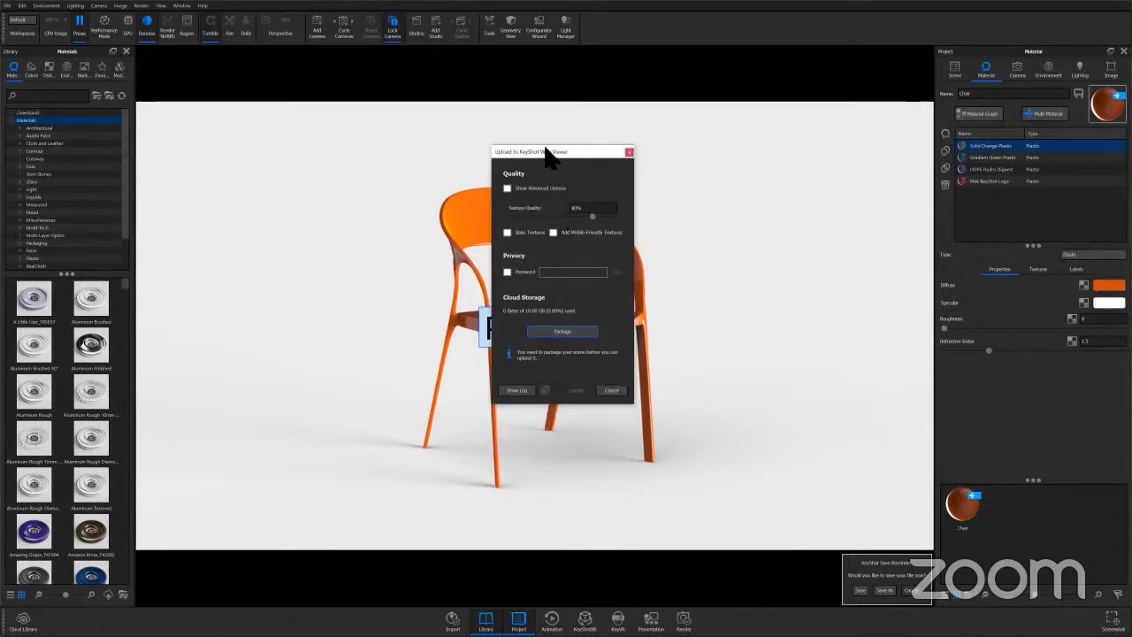
{"action": "left_click", "coordinate": [508, 189]}
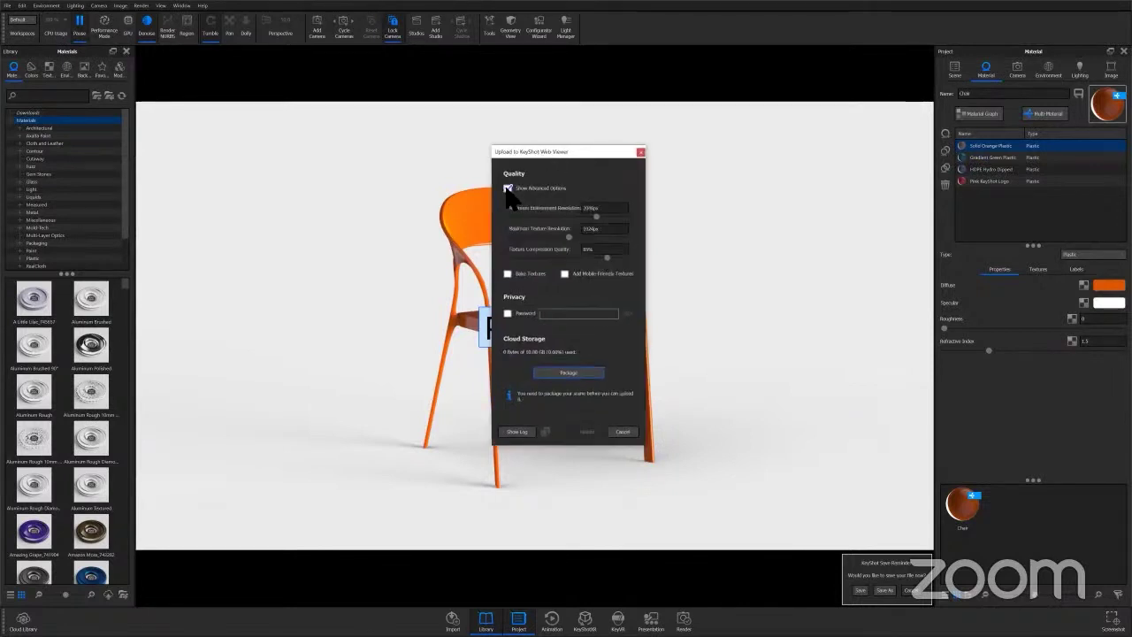
{"action": "left_click", "coordinate": [507, 188]}
{"action": "left_click", "coordinate": [619, 210]}
{"action": "left_click", "coordinate": [613, 214]}
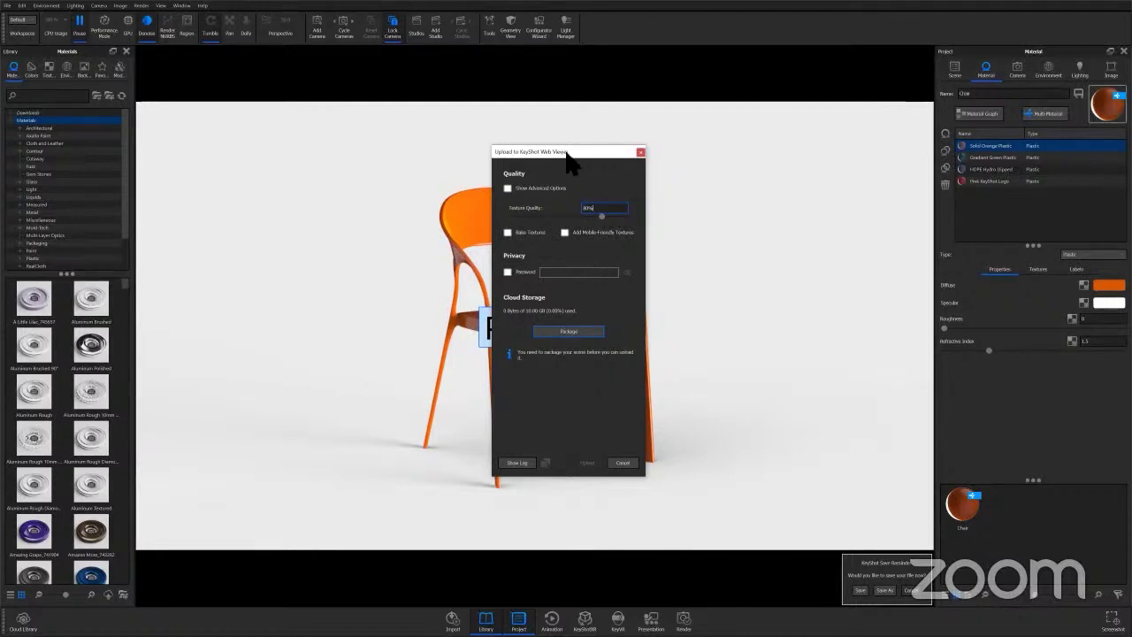
{"action": "left_click_drag", "start_coordinate": [561, 152], "coordinate": [654, 144]}
{"action": "left_click", "coordinate": [601, 223]}
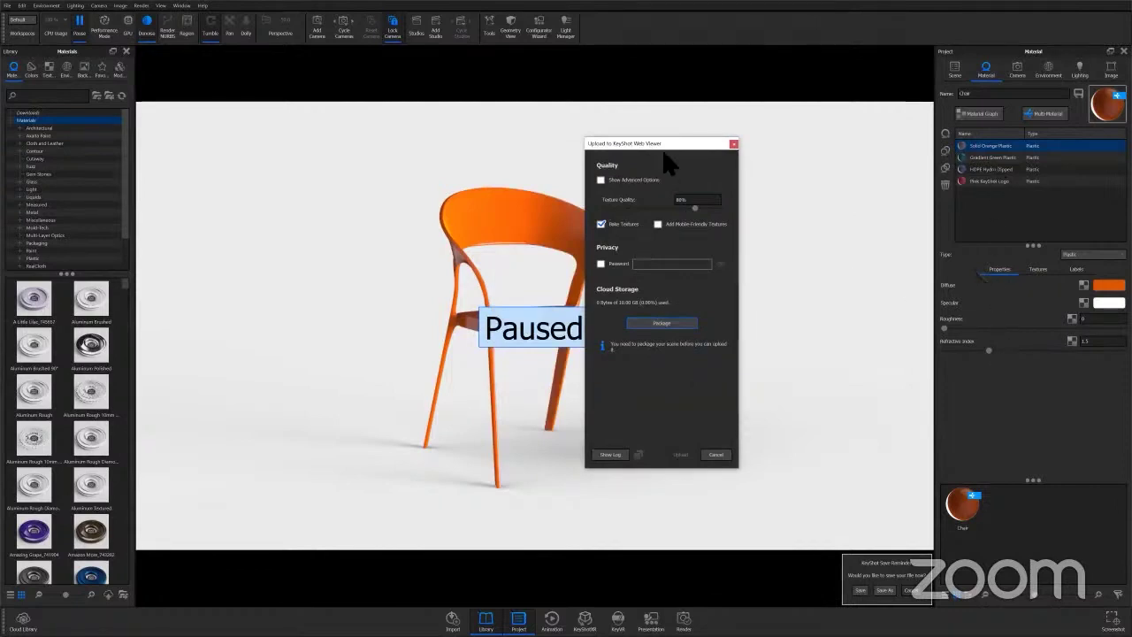
{"action": "left_click_drag", "start_coordinate": [664, 145], "coordinate": [572, 142]}
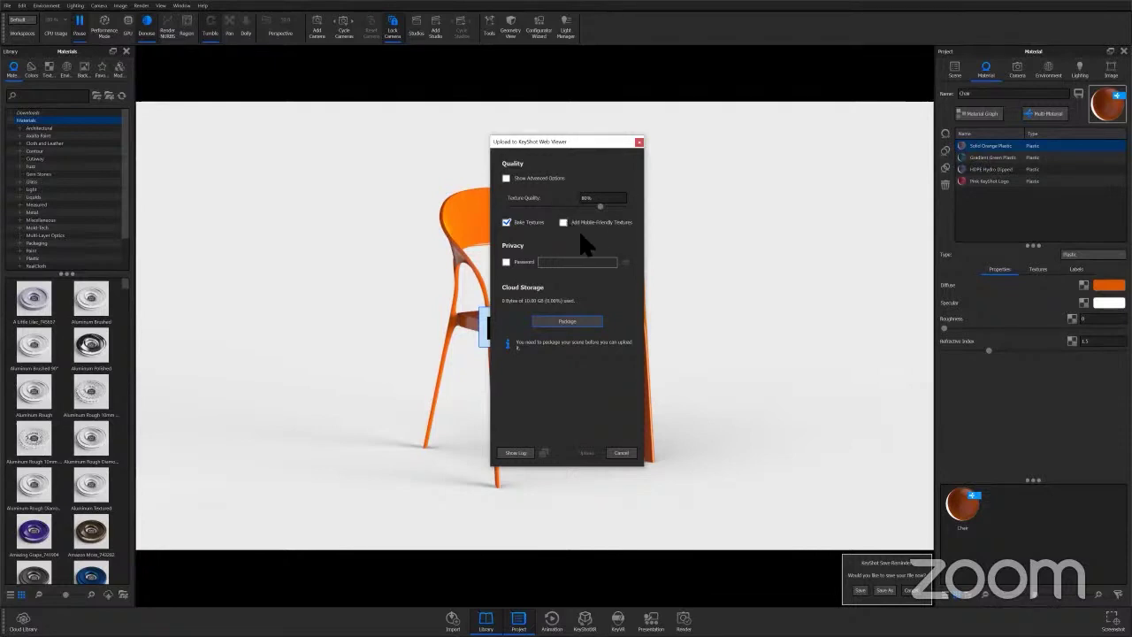
Try password-protecting the upload with a password, then turn protection off.
{"action": "left_click", "coordinate": [506, 262]}
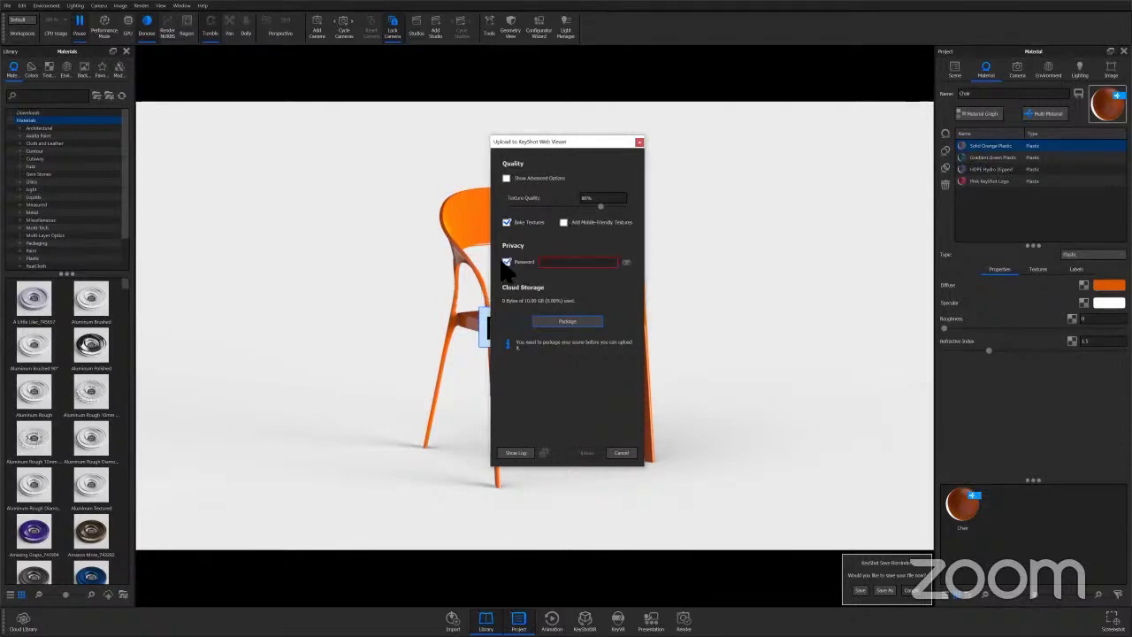
{"action": "type", "text": "1111"}
{"action": "left_click", "coordinate": [626, 262]}
{"action": "left_click", "coordinate": [626, 263]}
{"action": "left_click", "coordinate": [506, 263]}
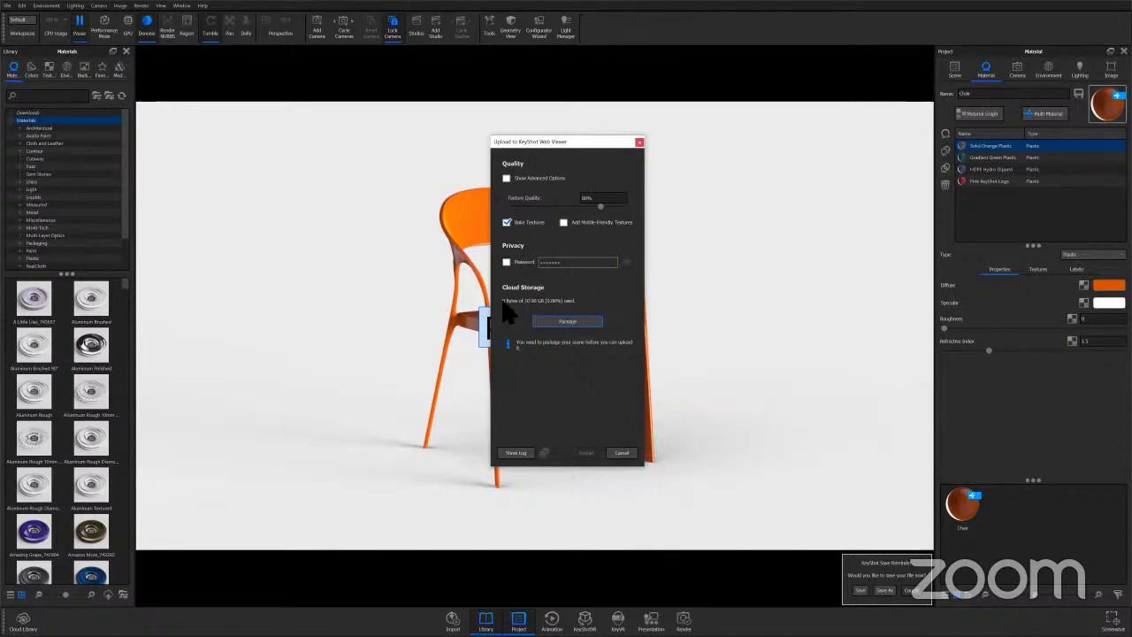
Package and upload the chair scene, then open its share link in the browser.
{"action": "left_click", "coordinate": [585, 321]}
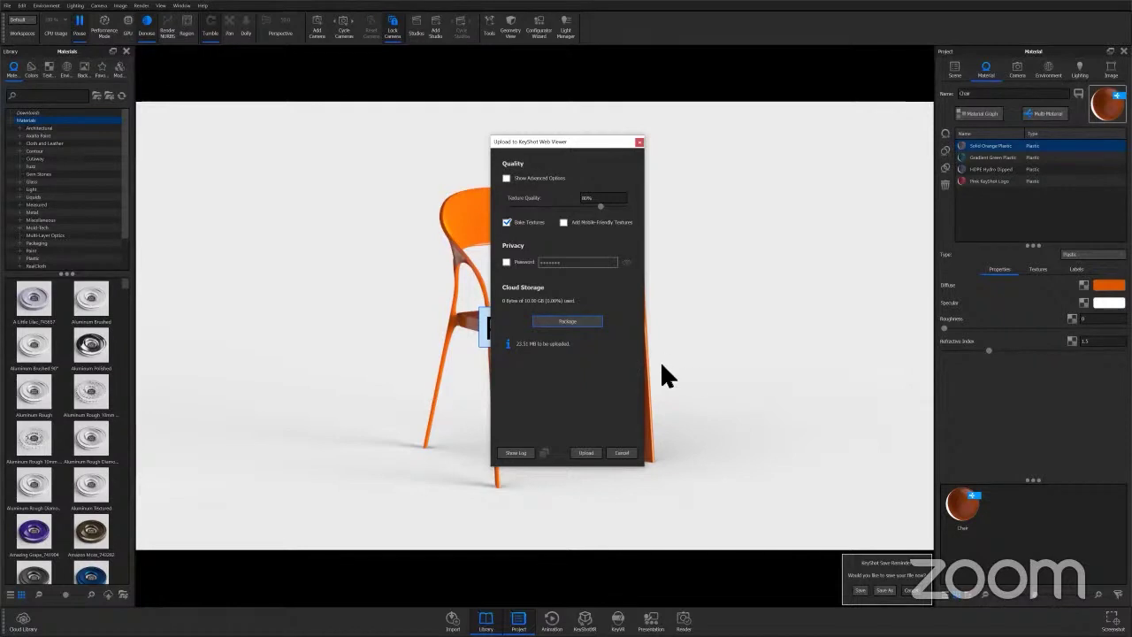
{"action": "left_click", "coordinate": [587, 454]}
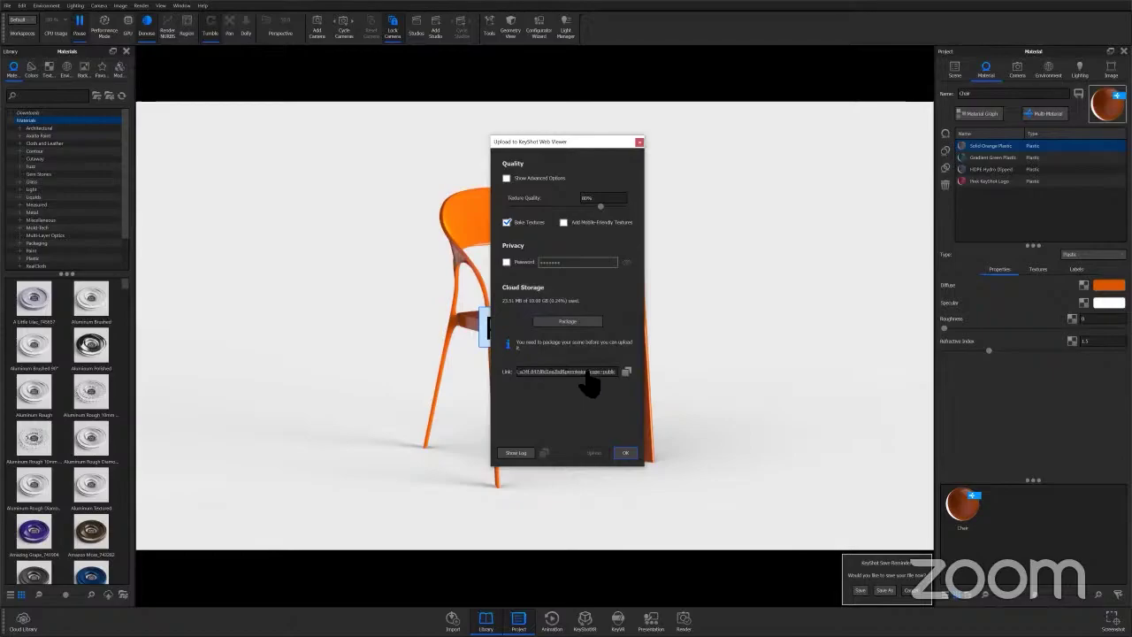
{"action": "left_click", "coordinate": [587, 372]}
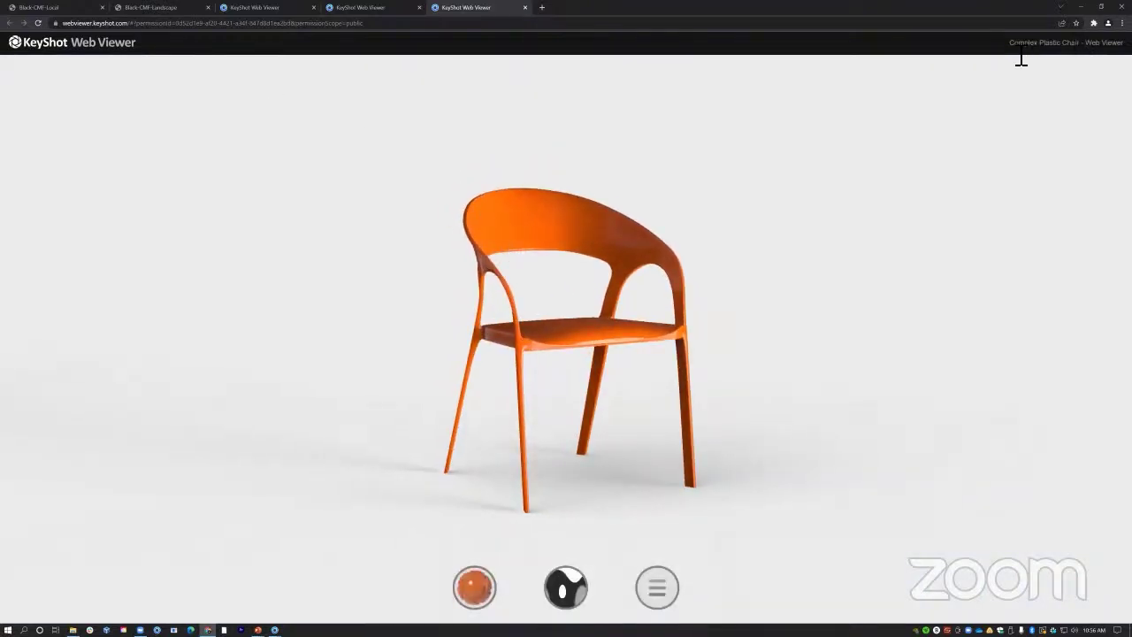
Orbit and zoom the online chair, trying Gradient Green Plastic and HDPE Hydro Dipped materials.
{"action": "left_click_drag", "start_coordinate": [1009, 44], "coordinate": [1121, 42]}
{"action": "left_click_drag", "start_coordinate": [485, 360], "coordinate": [566, 323]}
{"action": "scroll", "coordinate": [566, 322], "scroll_direction": "up", "scroll_amount": 10}
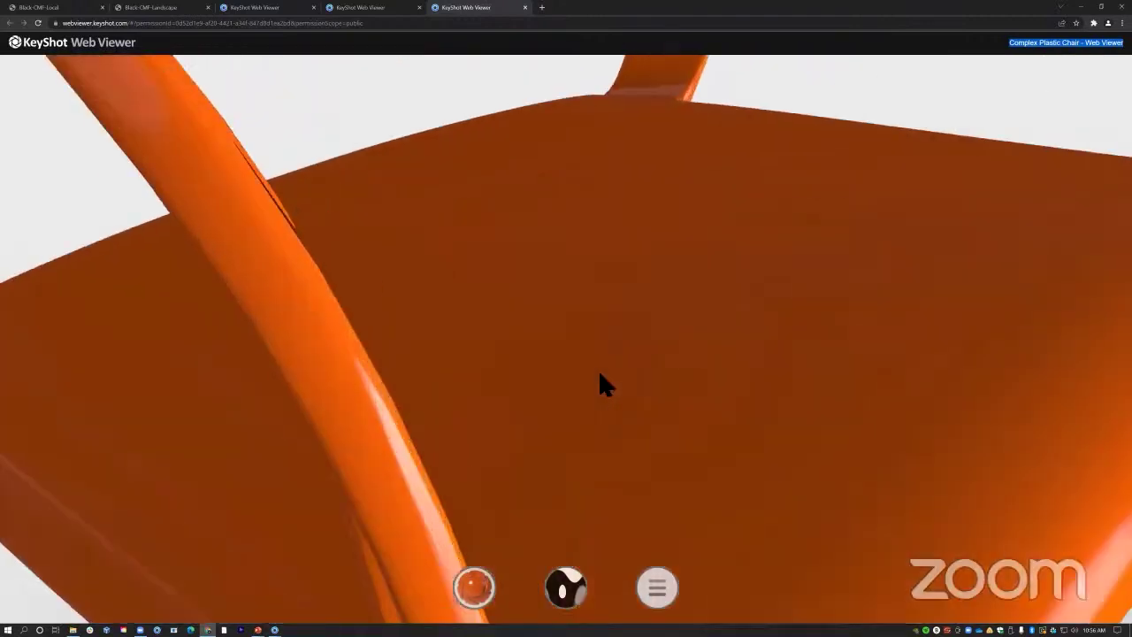
{"action": "scroll", "coordinate": [600, 374], "scroll_direction": "down", "scroll_amount": 10}
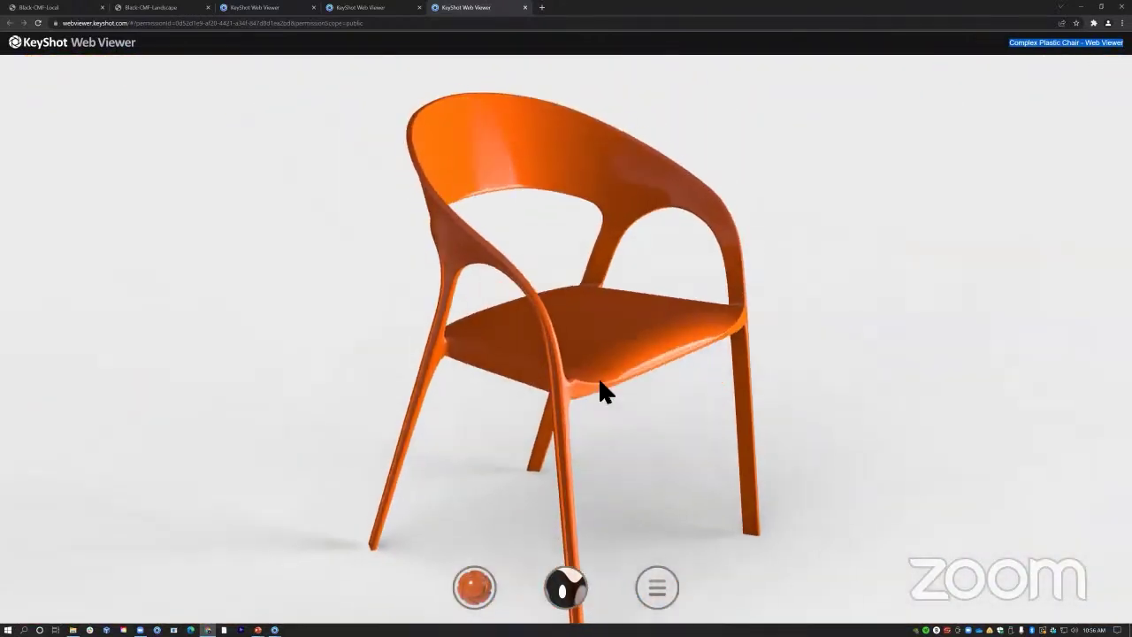
{"action": "scroll", "coordinate": [598, 391], "scroll_direction": "down", "scroll_amount": 3}
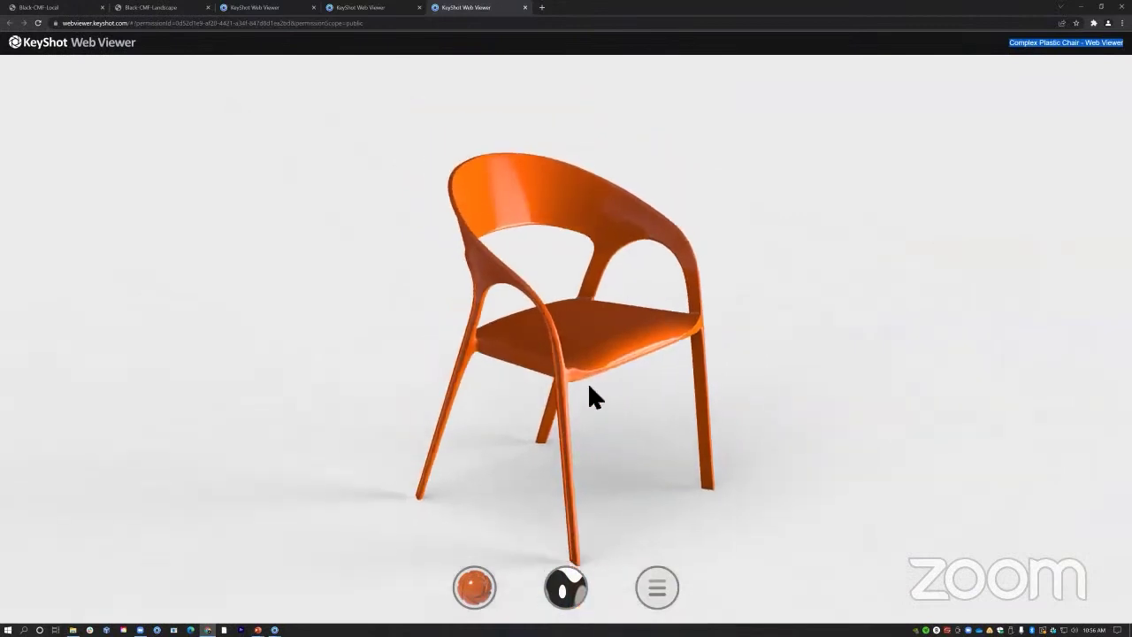
{"action": "left_click", "coordinate": [472, 589]}
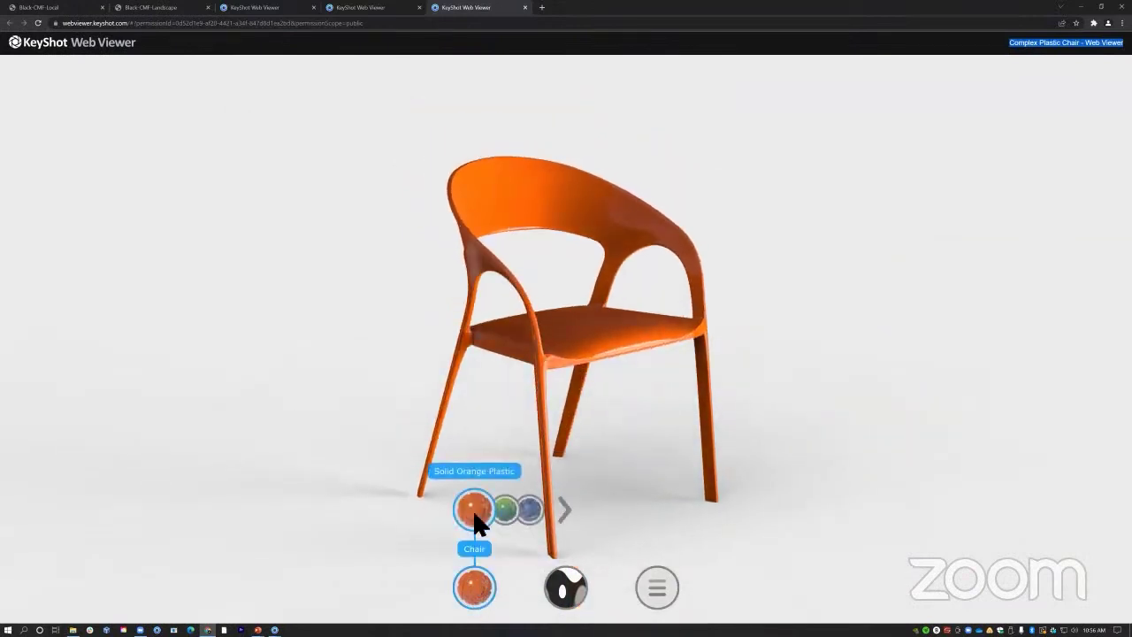
{"action": "left_click", "coordinate": [513, 511]}
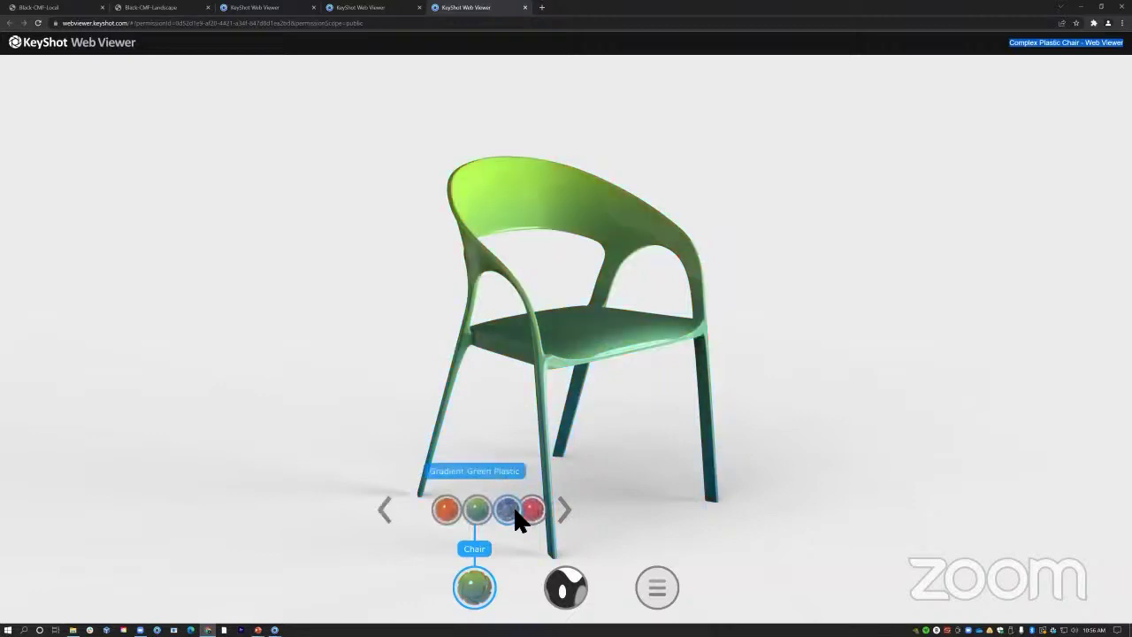
{"action": "left_click", "coordinate": [505, 512]}
Settle on Gradient Green Plastic and orbit around the chair to inspect it.
{"action": "left_click_drag", "start_coordinate": [576, 320], "coordinate": [516, 382]}
{"action": "scroll", "coordinate": [571, 291], "scroll_direction": "up", "scroll_amount": 4}
{"action": "scroll", "coordinate": [517, 382], "scroll_direction": "down", "scroll_amount": 2}
{"action": "scroll", "coordinate": [520, 391], "scroll_direction": "down", "scroll_amount": 4}
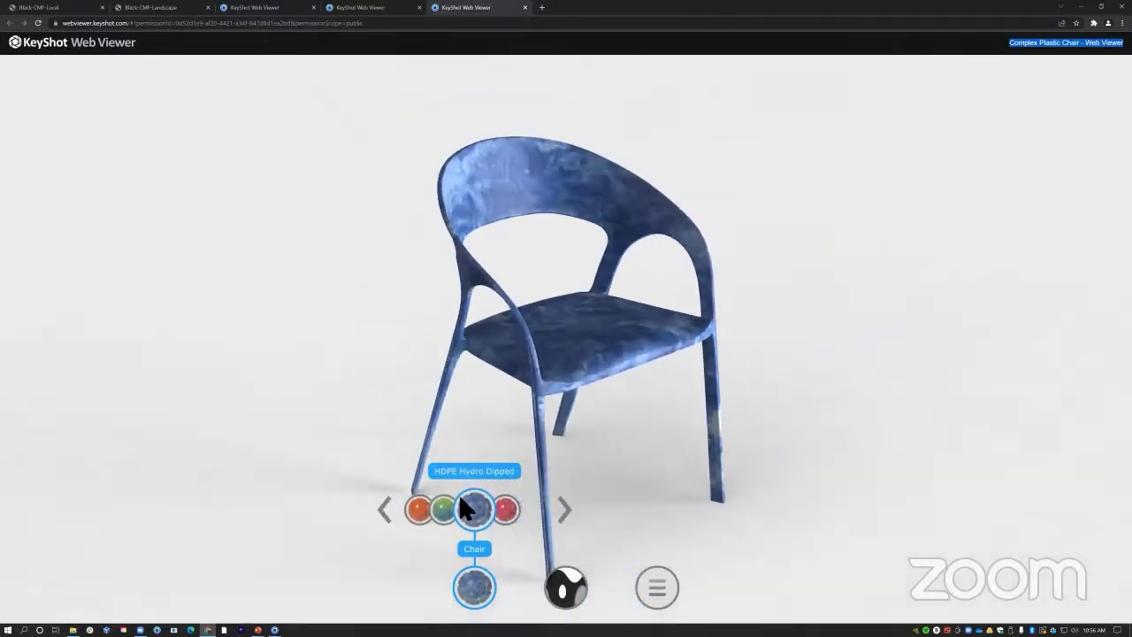
{"action": "left_click", "coordinate": [433, 510]}
{"action": "left_click_drag", "start_coordinate": [651, 362], "coordinate": [556, 303]}
{"action": "scroll", "coordinate": [556, 303], "scroll_direction": "down", "scroll_amount": 4}
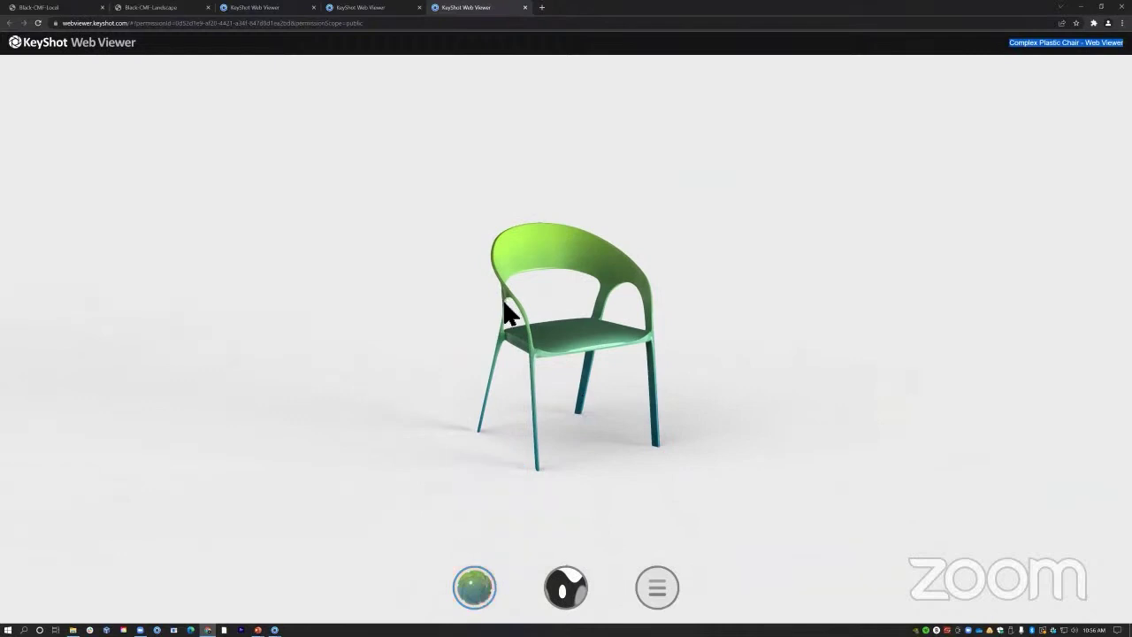
{"action": "scroll", "coordinate": [619, 362], "scroll_direction": "up", "scroll_amount": 3}
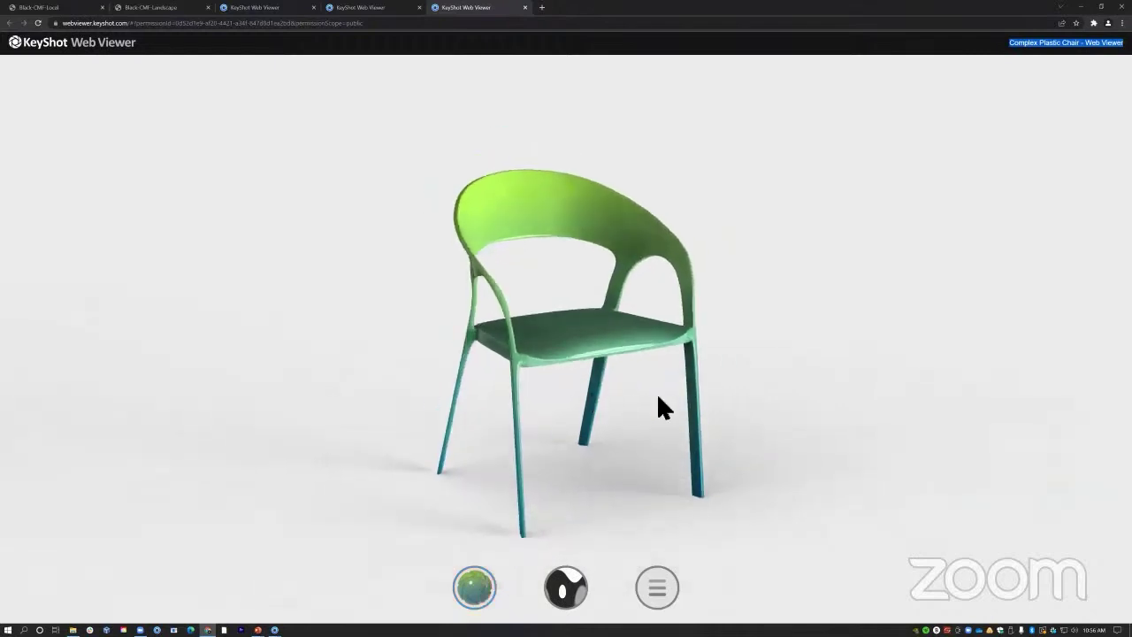
{"action": "left_click_drag", "start_coordinate": [663, 404], "coordinate": [589, 392]}
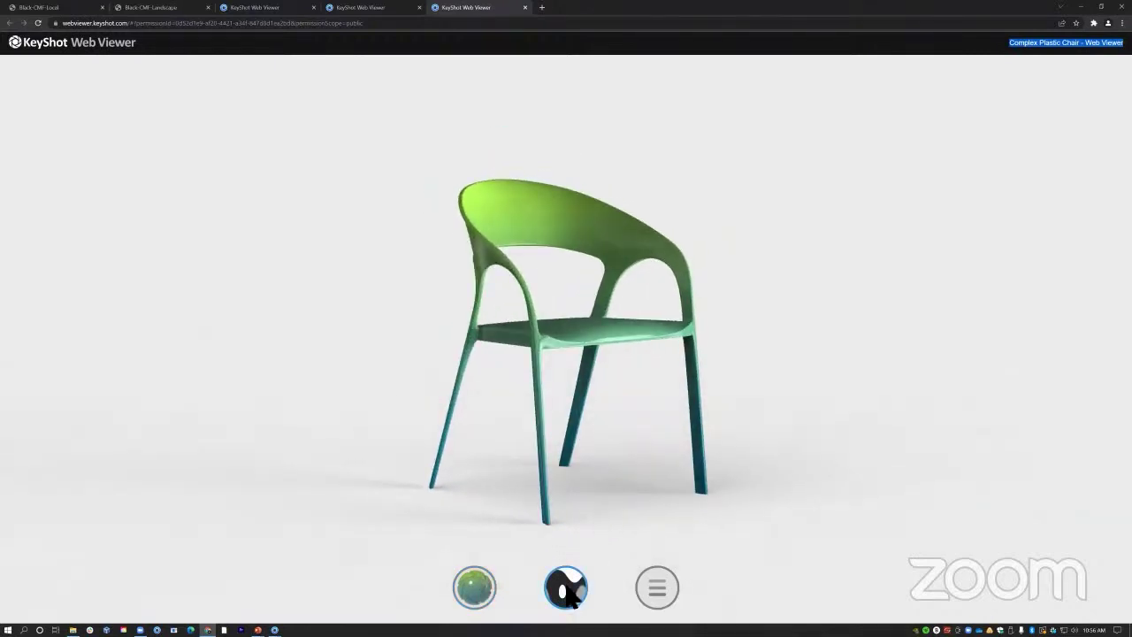
{"action": "mouse_move", "coordinate": [571, 595]}
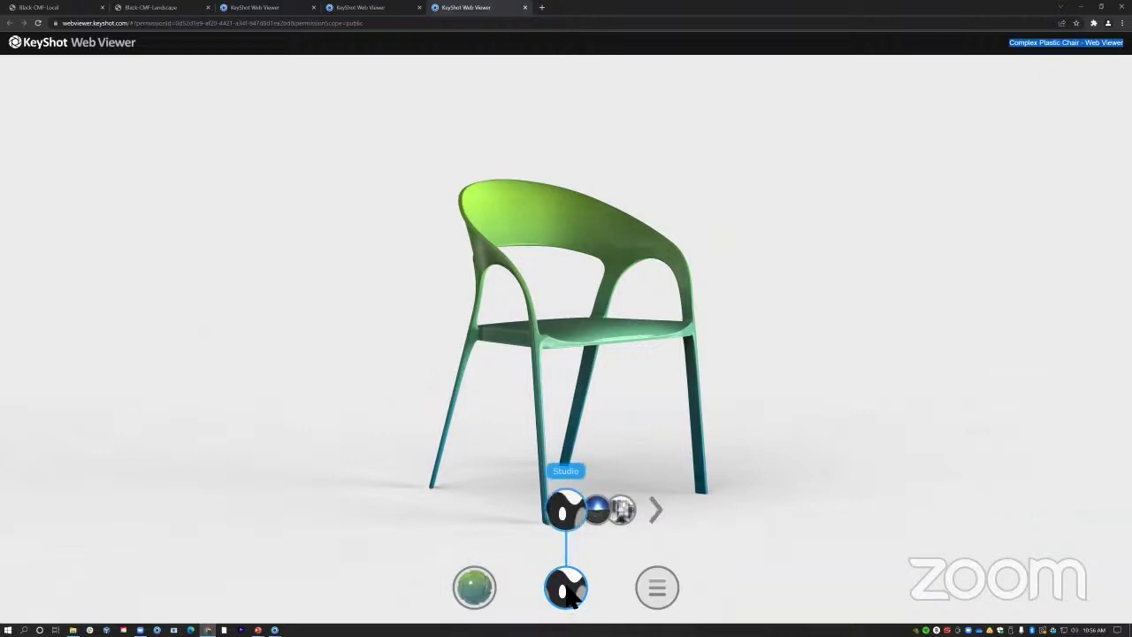
{"action": "left_click", "coordinate": [598, 511]}
{"action": "left_click_drag", "start_coordinate": [585, 255], "coordinate": [237, 280]}
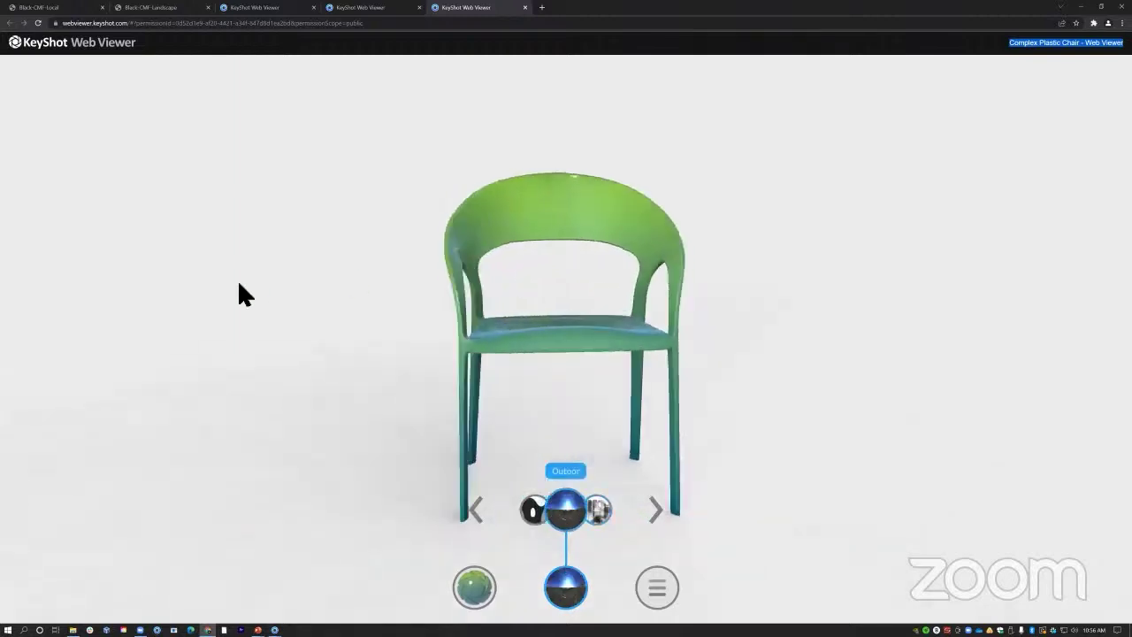
{"action": "left_click", "coordinate": [602, 512]}
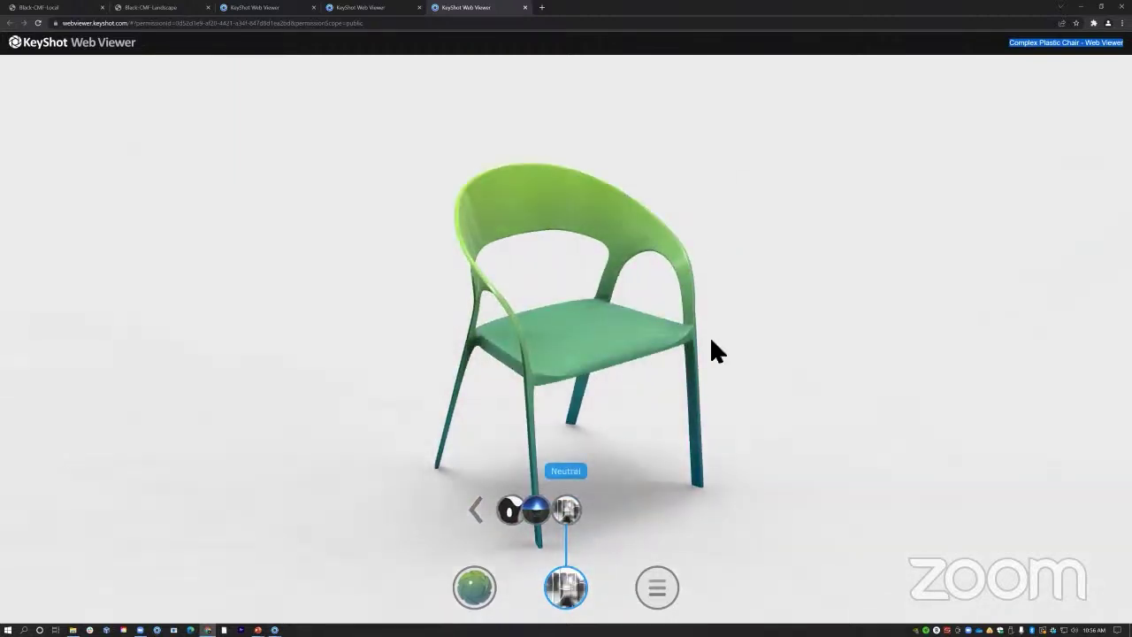
{"action": "left_click_drag", "start_coordinate": [393, 327], "coordinate": [599, 298]}
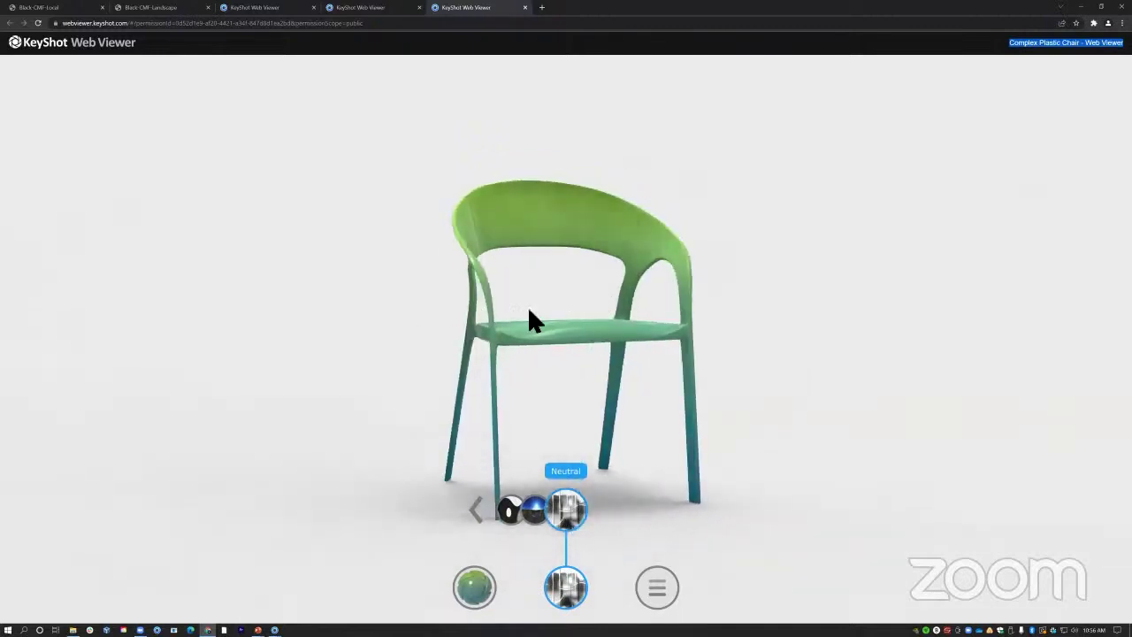
{"action": "left_click_drag", "start_coordinate": [528, 318], "coordinate": [550, 322]}
{"action": "scroll", "coordinate": [552, 322], "scroll_direction": "down", "scroll_amount": 3}
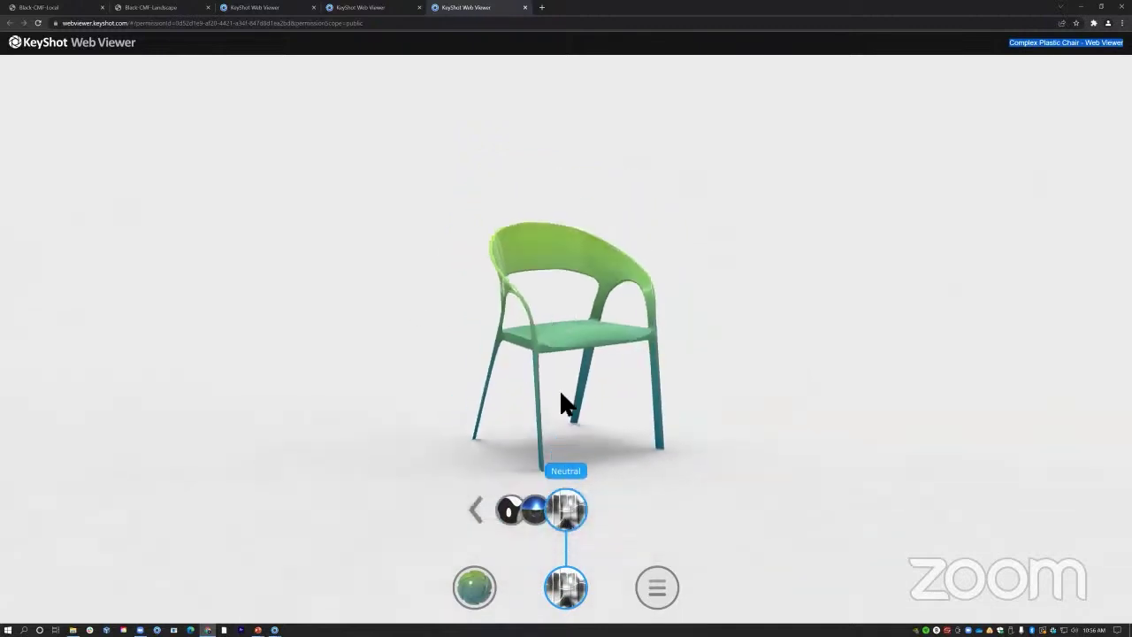
{"action": "left_click", "coordinate": [516, 522]}
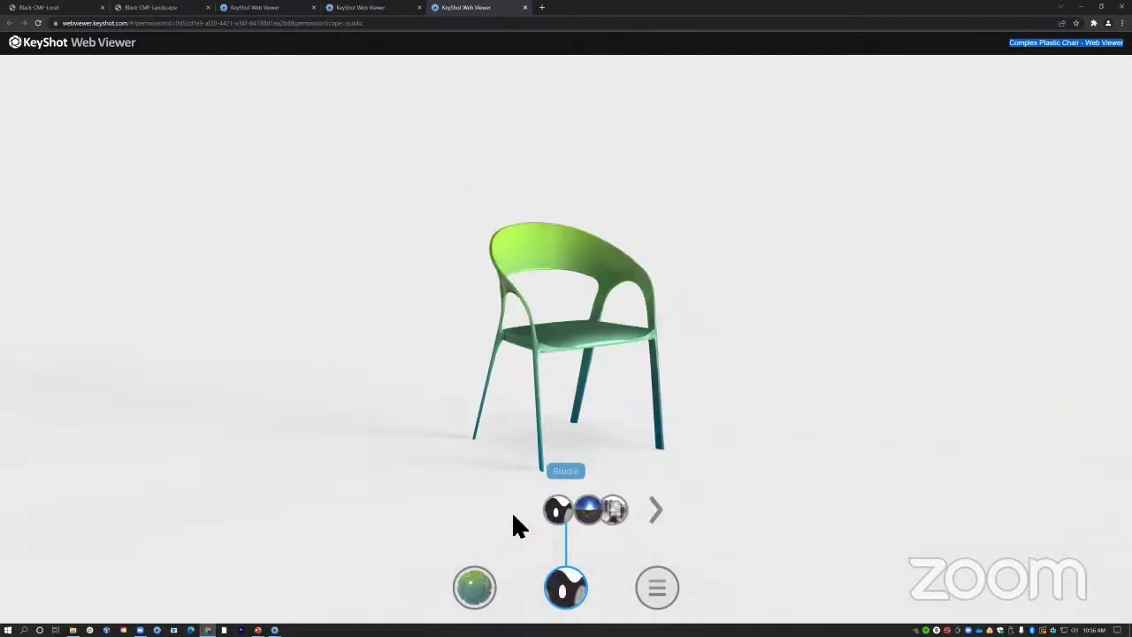
{"action": "left_click", "coordinate": [569, 589]}
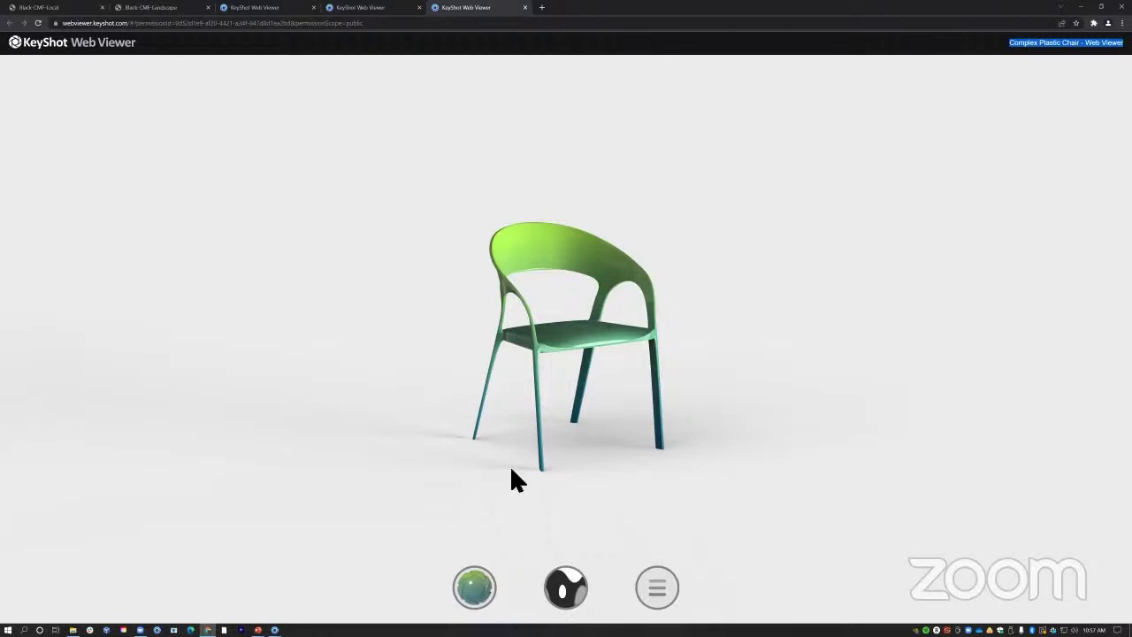
{"action": "scroll", "coordinate": [510, 402], "scroll_direction": "up", "scroll_amount": 3}
{"action": "left_click_drag", "start_coordinate": [514, 404], "coordinate": [537, 379]}
{"action": "scroll", "coordinate": [541, 389], "scroll_direction": "down", "scroll_amount": 3}
{"action": "left_click_drag", "start_coordinate": [607, 396], "coordinate": [556, 470]}
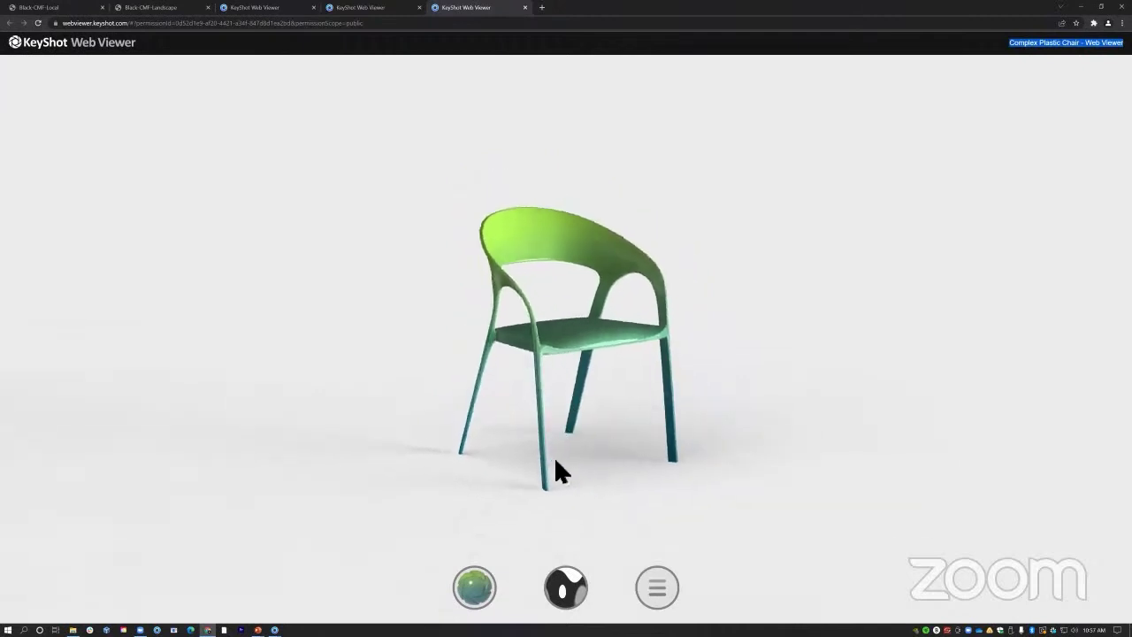
In the Model Variations viewer, show Chair Settled on Side in HDPE Hydro Dipped.
{"action": "left_click", "coordinate": [363, 11]}
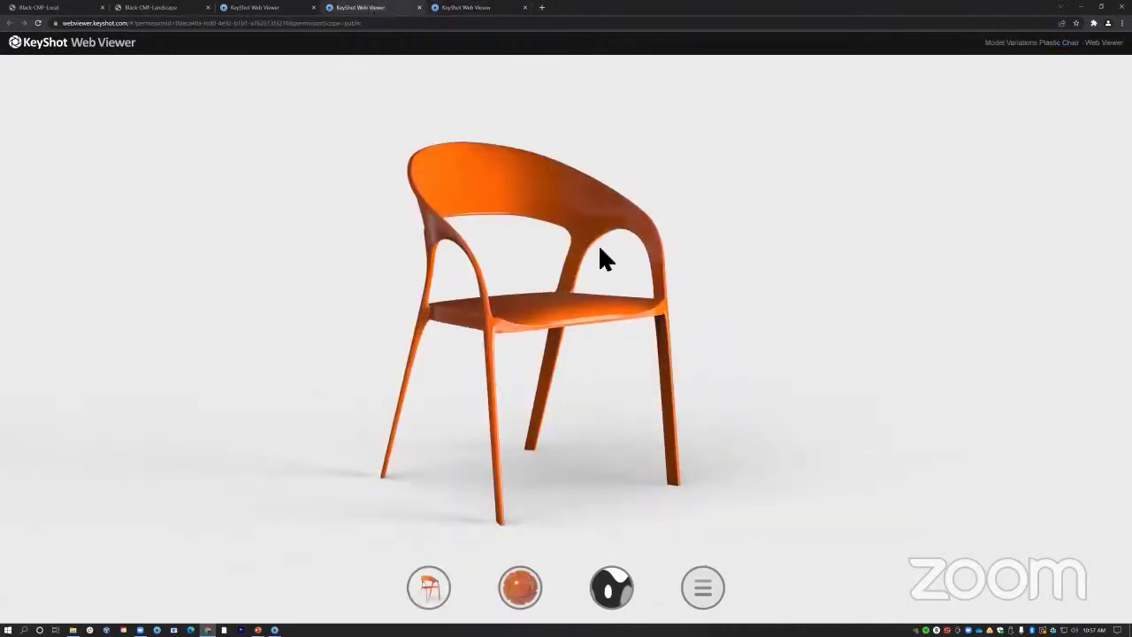
{"action": "left_click_drag", "start_coordinate": [693, 334], "coordinate": [610, 336]}
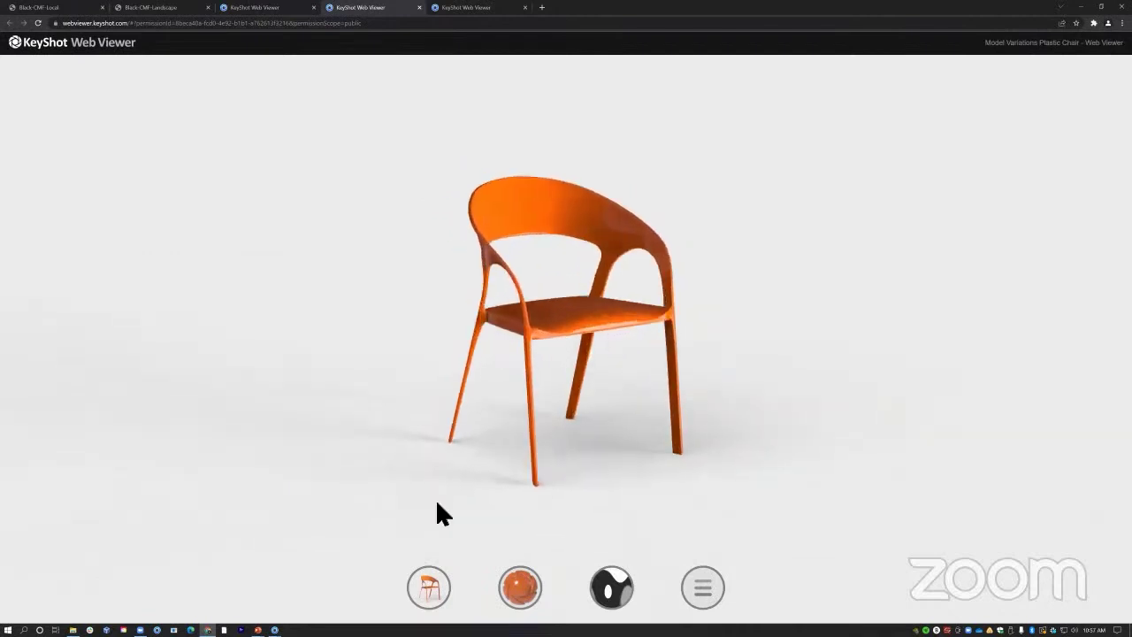
{"action": "left_click", "coordinate": [427, 587]}
{"action": "mouse_move", "coordinate": [679, 330]}
{"action": "left_mouse_down"}
{"action": "mouse_move", "coordinate": [422, 330]}
{"action": "mouse_move", "coordinate": [669, 328]}
{"action": "left_mouse_up"}
{"action": "left_click", "coordinate": [521, 590]}
{"action": "left_click", "coordinate": [430, 594]}
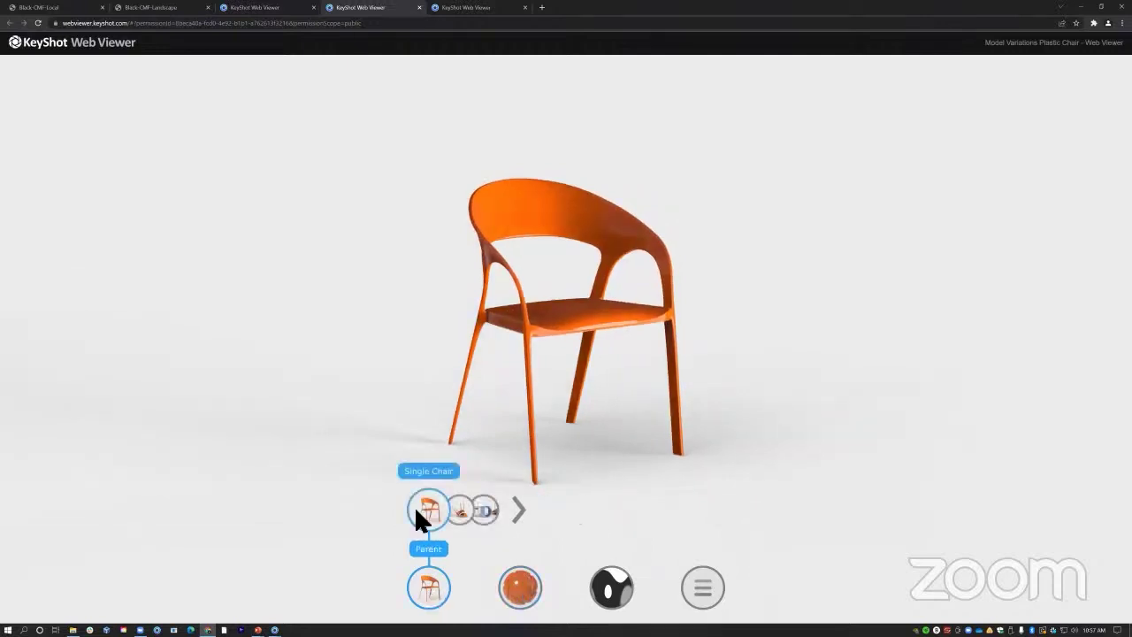
{"action": "left_click", "coordinate": [464, 512]}
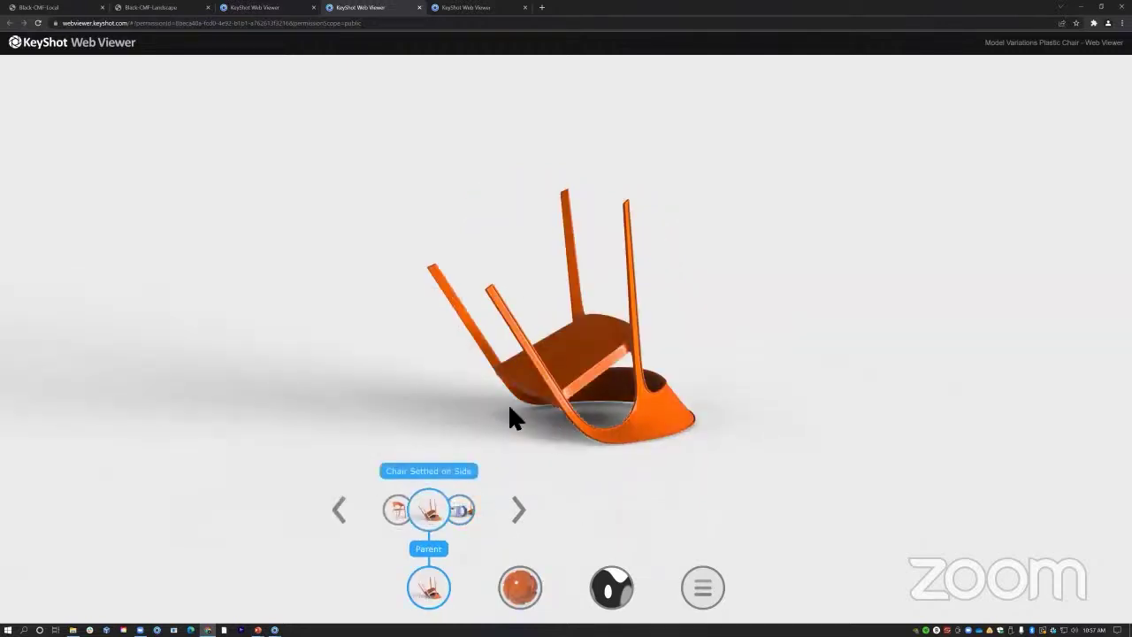
{"action": "left_click", "coordinate": [528, 591]}
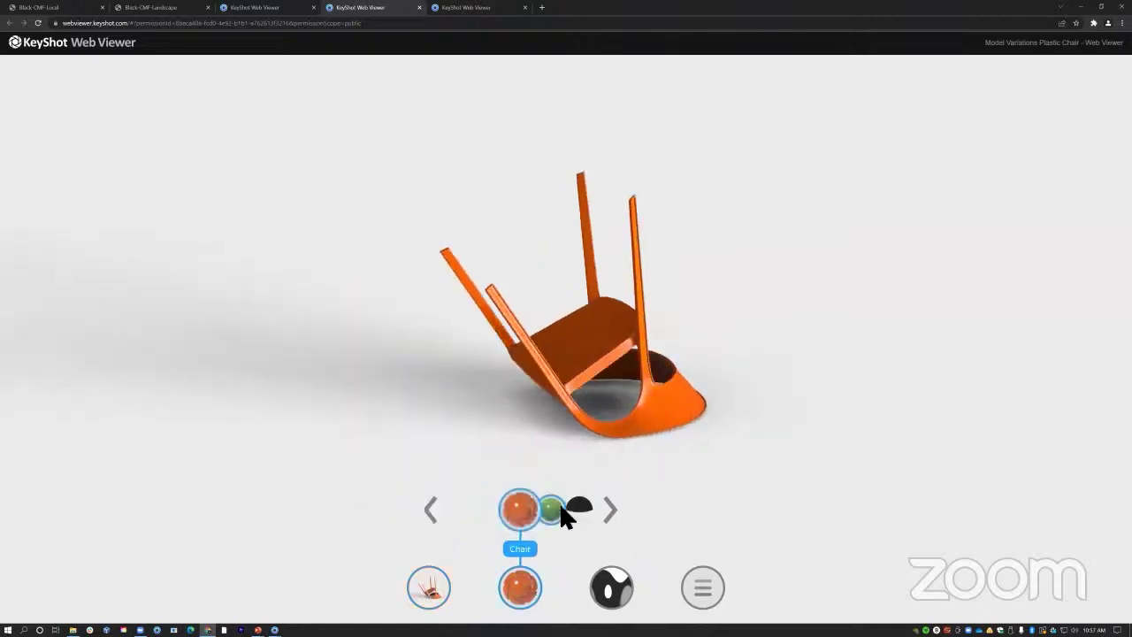
{"action": "left_click", "coordinate": [555, 510]}
{"action": "left_click", "coordinate": [547, 513]}
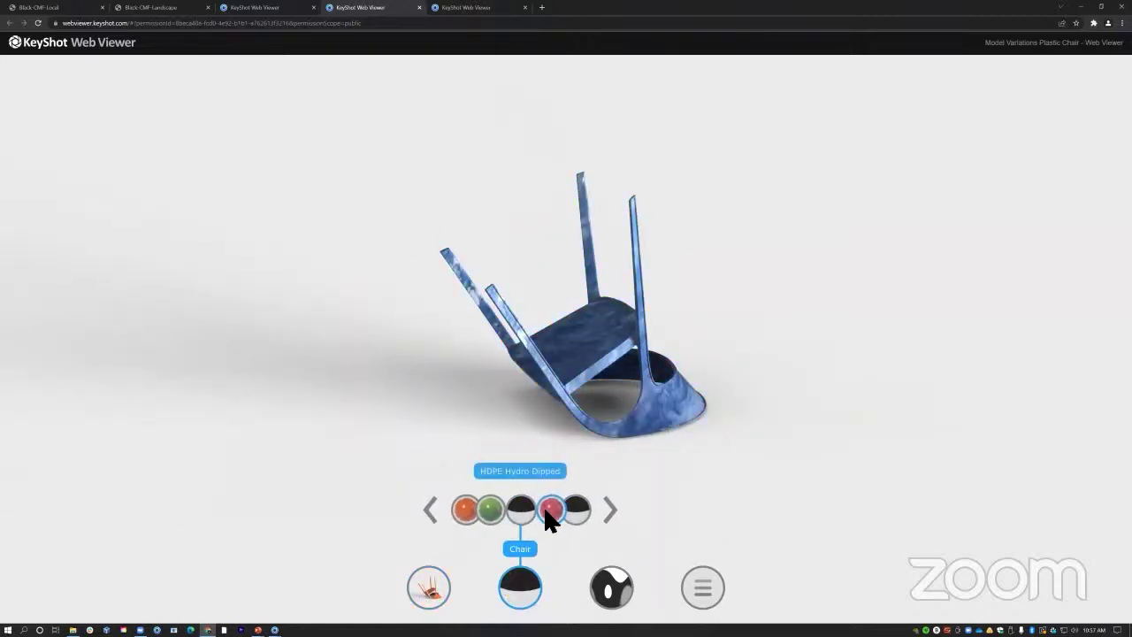
Switch to Multiple Chairs and give the third chair the Pink KeyShot Logo material.
{"action": "left_click", "coordinate": [440, 583]}
{"action": "left_click", "coordinate": [462, 510]}
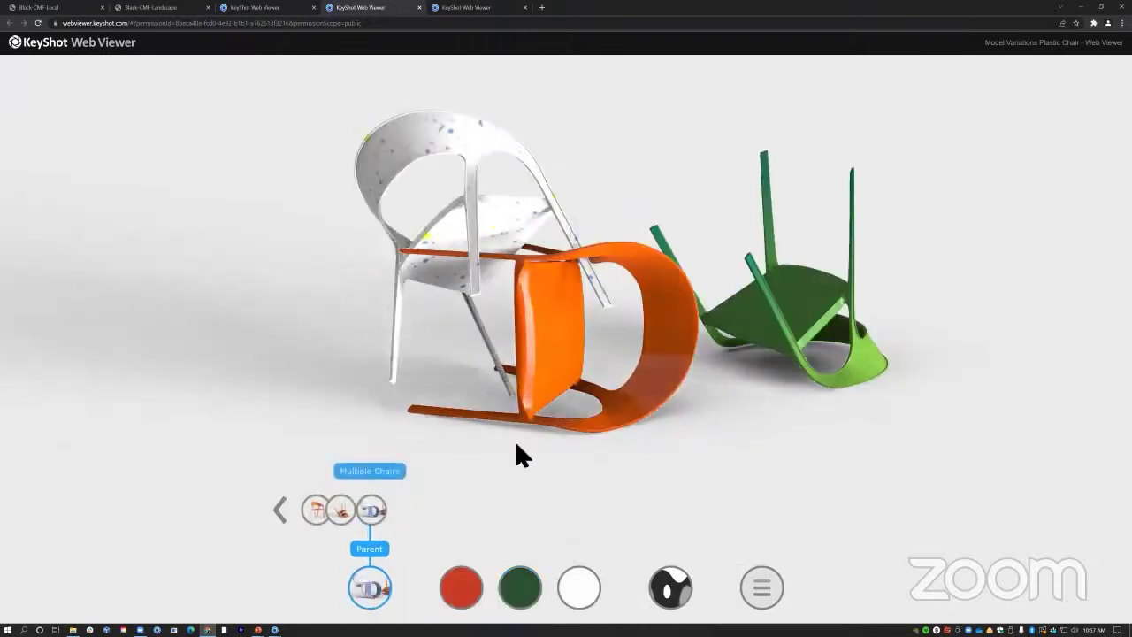
{"action": "left_click_drag", "start_coordinate": [494, 389], "coordinate": [616, 370]}
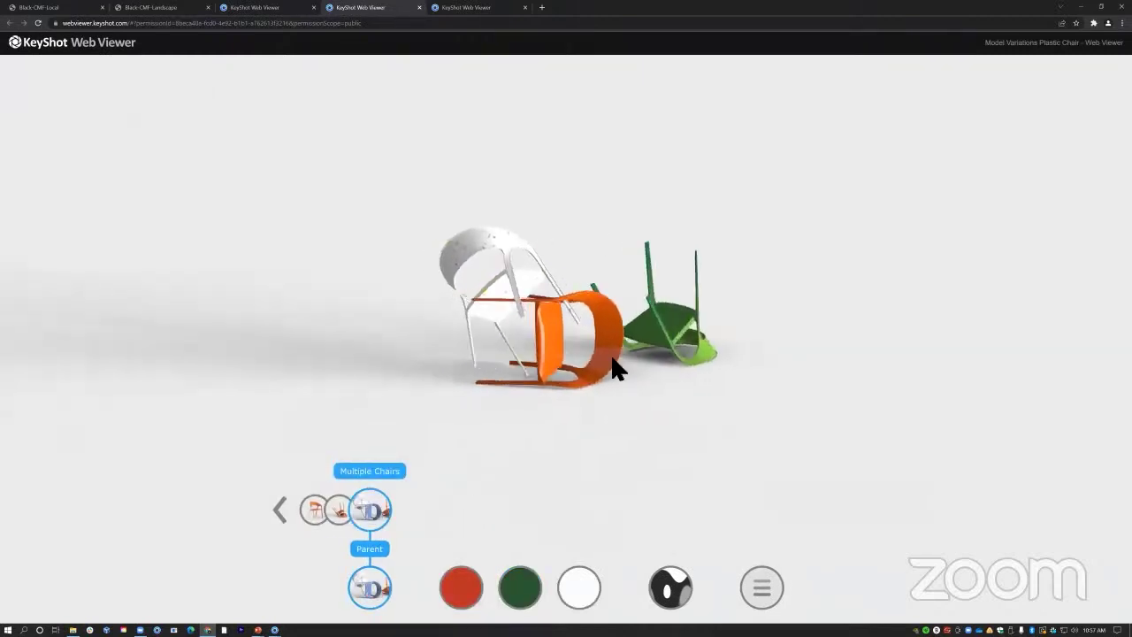
{"action": "left_click", "coordinate": [526, 585]}
{"action": "left_click", "coordinate": [541, 510]}
{"action": "left_click", "coordinate": [561, 512]}
{"action": "scroll", "coordinate": [545, 354], "scroll_direction": "up", "scroll_amount": 3}
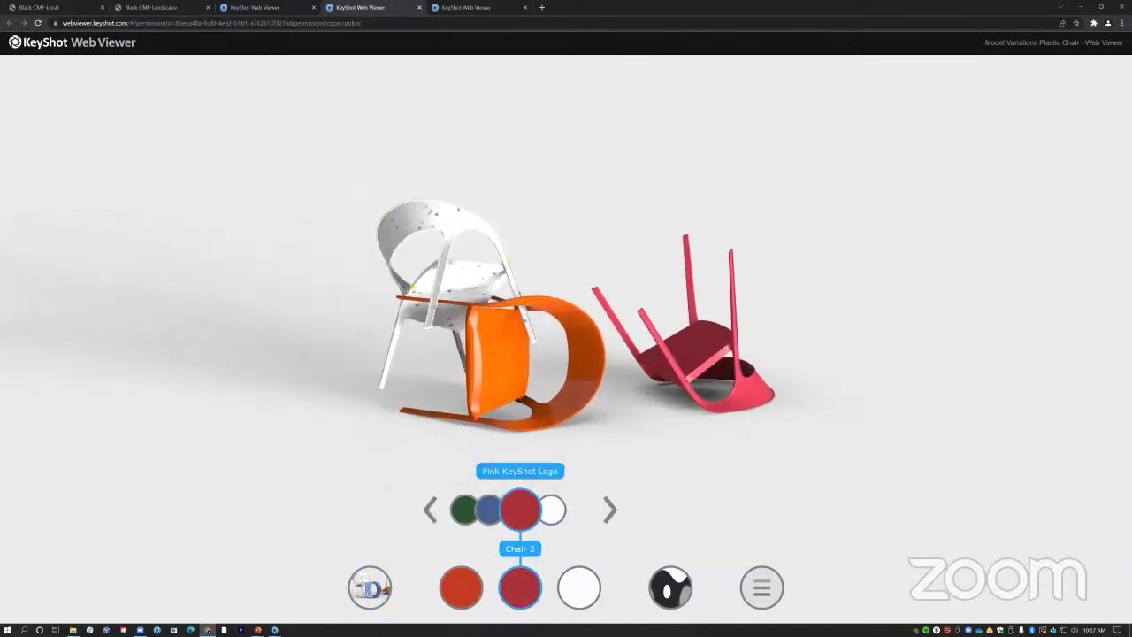
Return to the upright Single Chair variation and close the variation choices.
{"action": "left_click", "coordinate": [368, 587]}
{"action": "left_click", "coordinate": [341, 511]}
{"action": "left_click", "coordinate": [399, 509]}
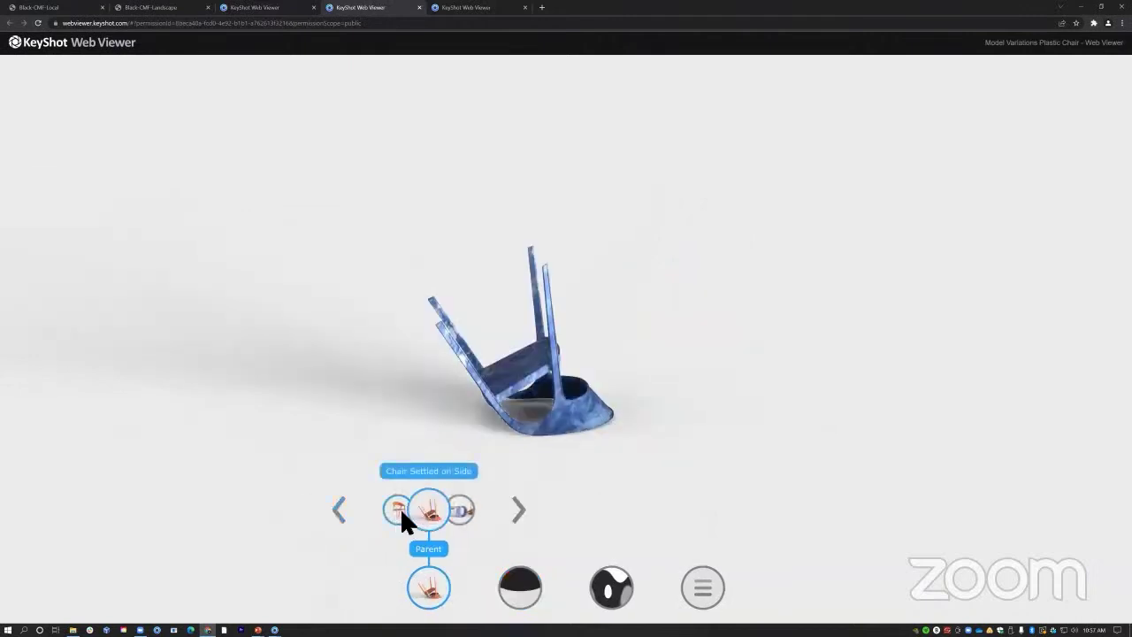
{"action": "left_click", "coordinate": [435, 584]}
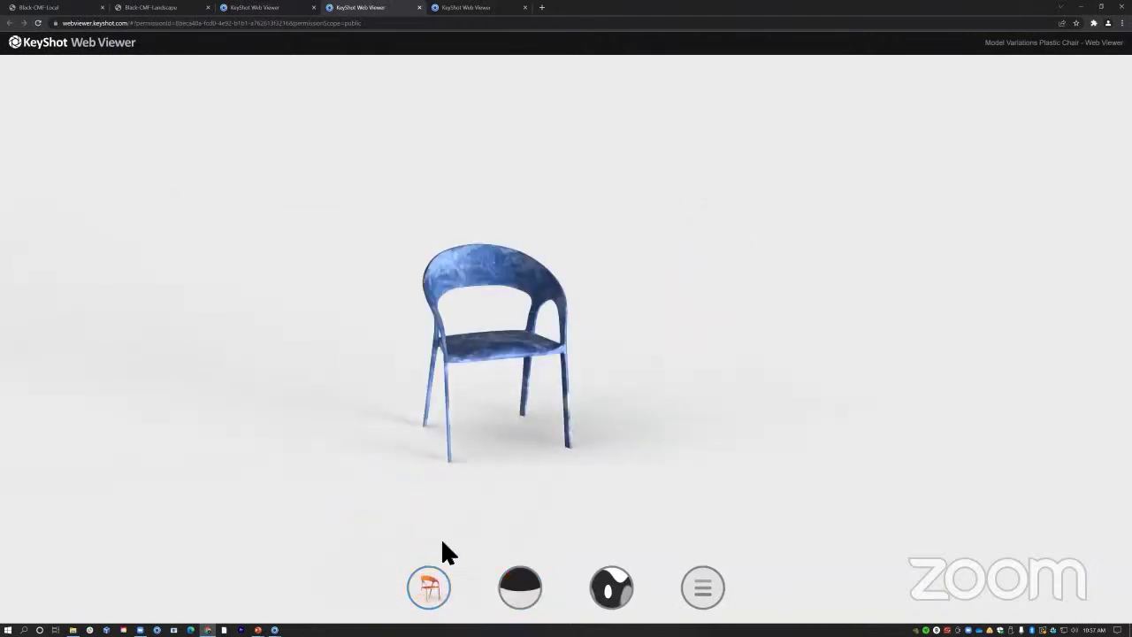